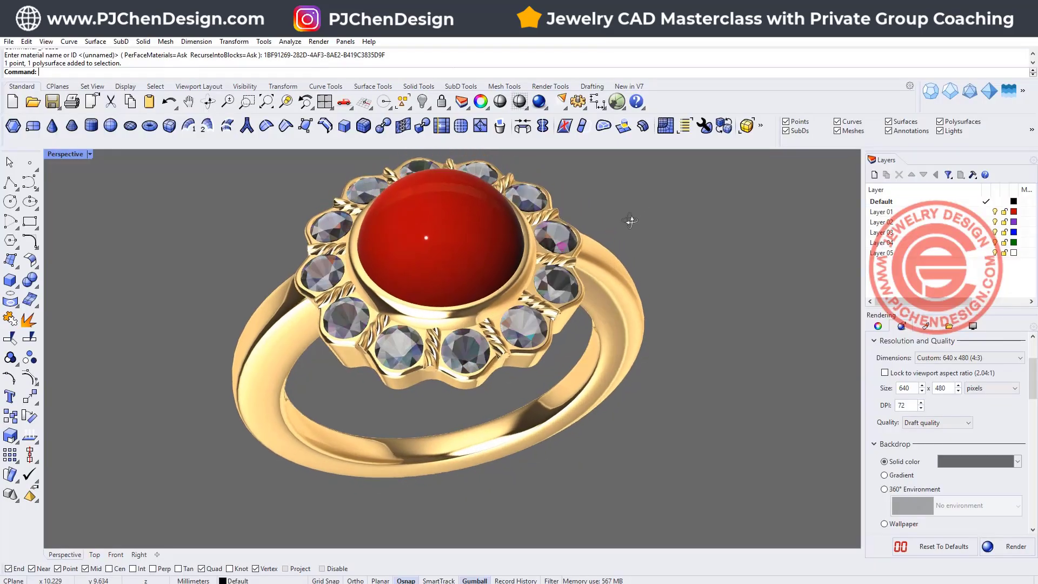
# - Inspect the finished red cabochon ring from several angles, including its bezel, stone halo and twisted wire details
pyautogui.moveTo(630, 222); pyautogui.dragTo(477, 173, button='right')
pyautogui.scroll(2, 466, 413)
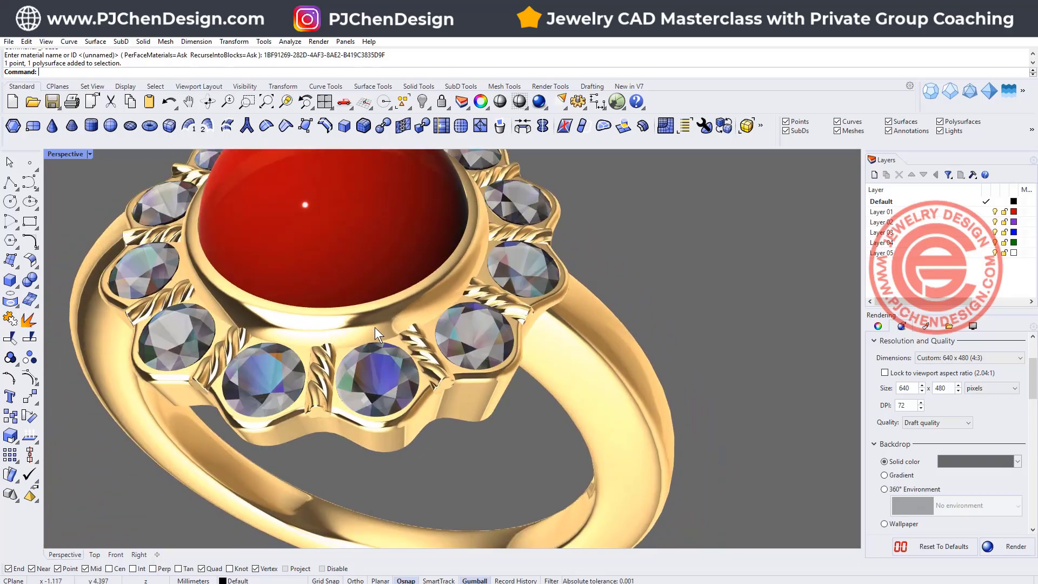
pyautogui.scroll(-6, 410, 333)
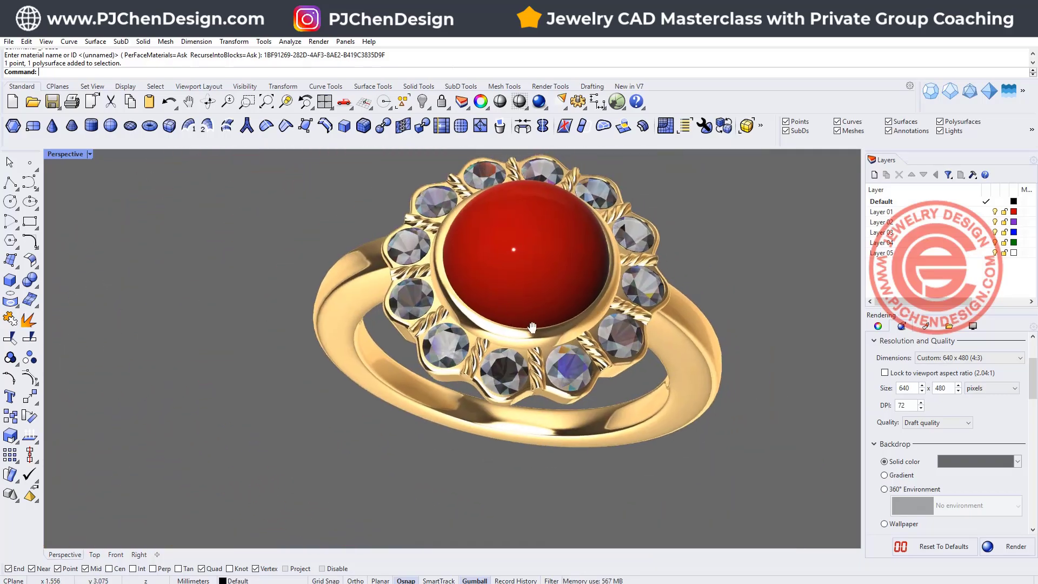
pyautogui.scroll(5, 540, 350)
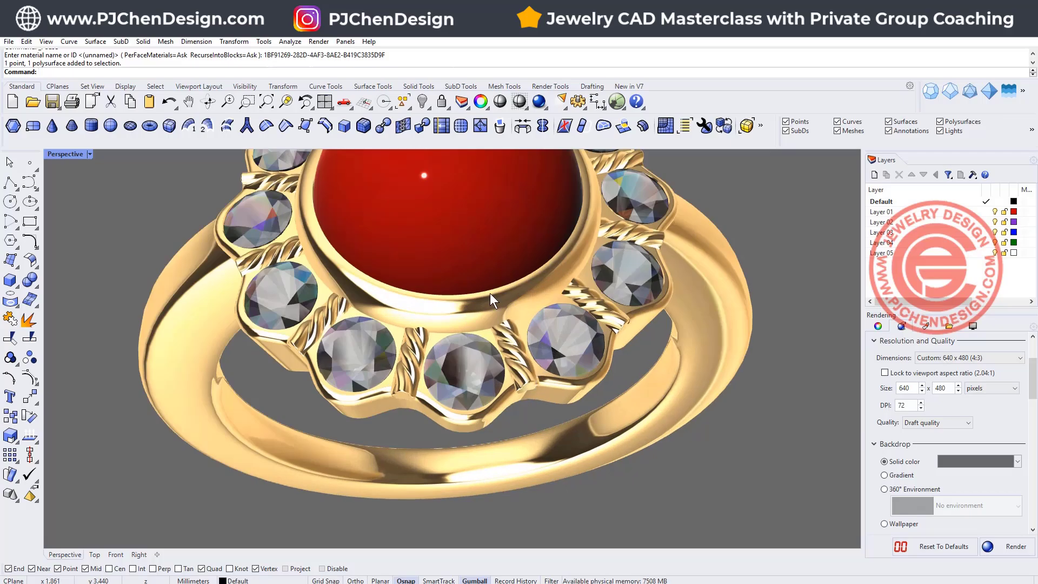
pyautogui.moveTo(494, 288); pyautogui.dragTo(566, 329, button='right')
pyautogui.scroll(-4, 566, 329)
pyautogui.moveTo(608, 282); pyautogui.dragTo(500, 288, button='right')
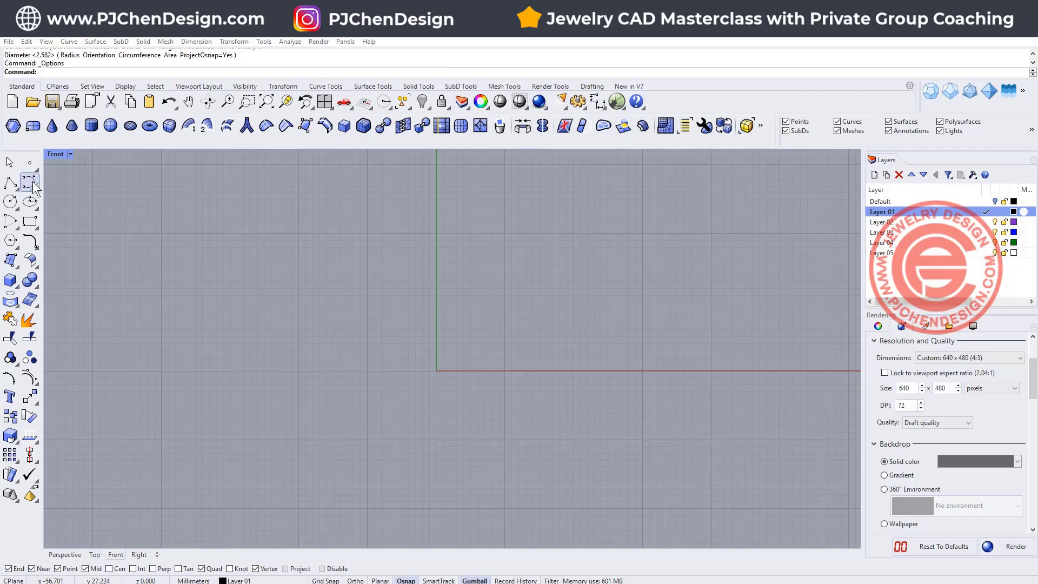
# - Draw a circle with a 16 mm diameter centred on the origin in the Front view
pyautogui.click(11, 202)
pyautogui.write('0')
pyautogui.press('Return')
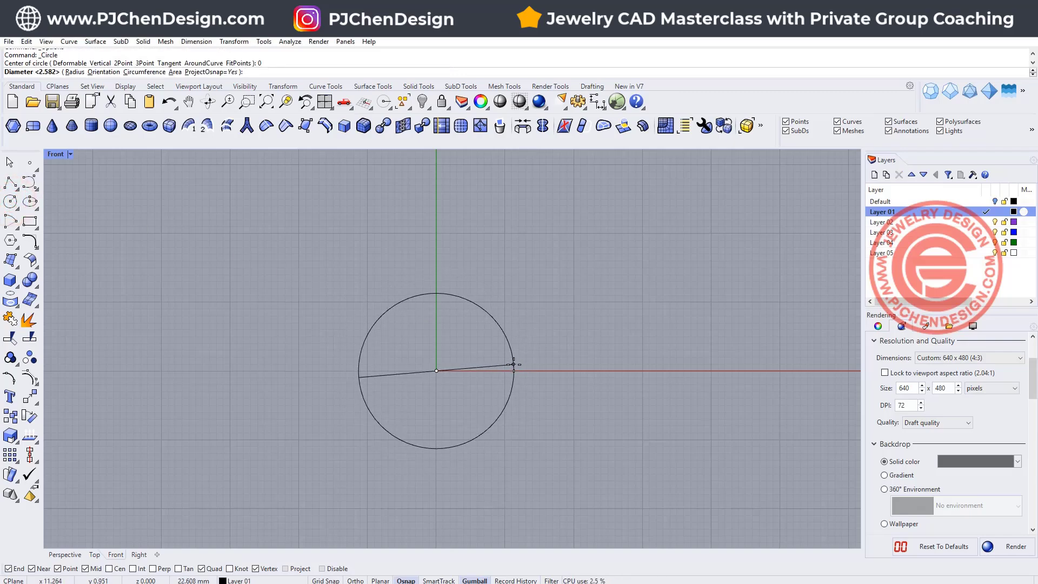
pyautogui.write('16')
pyautogui.press('Return')
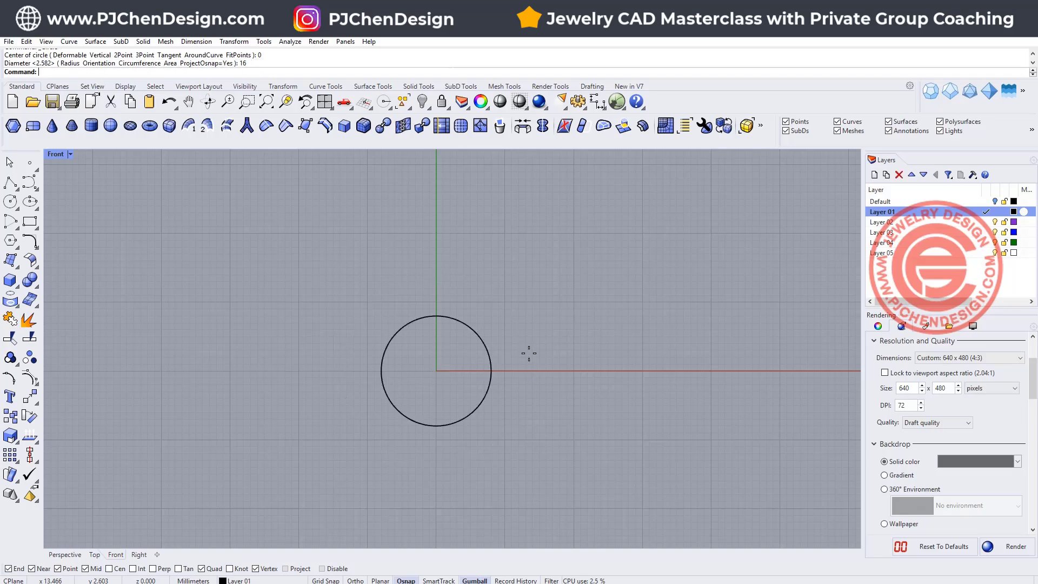
pyautogui.scroll(3, 485, 395)
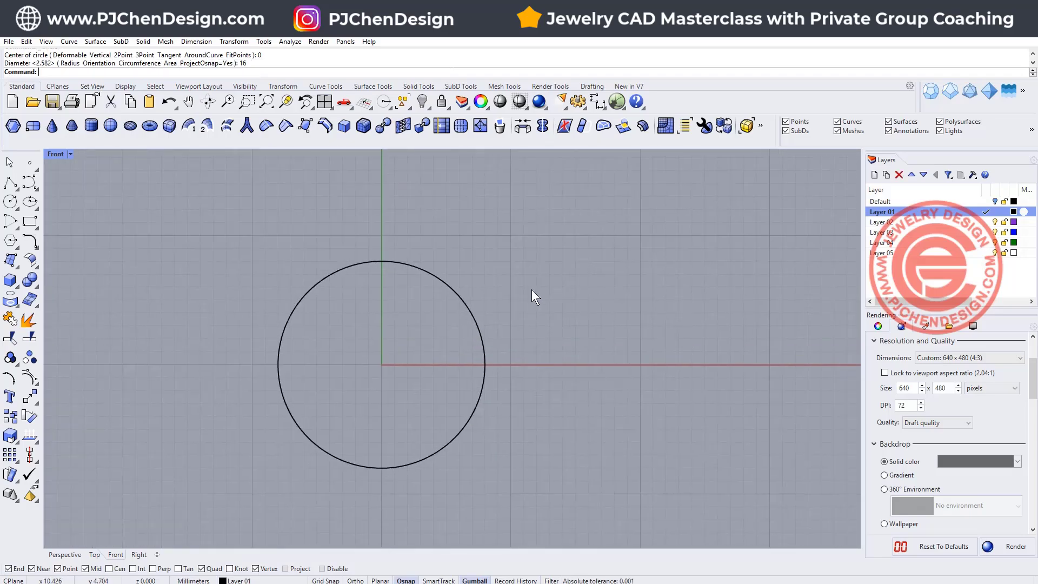
pyautogui.click(424, 266)
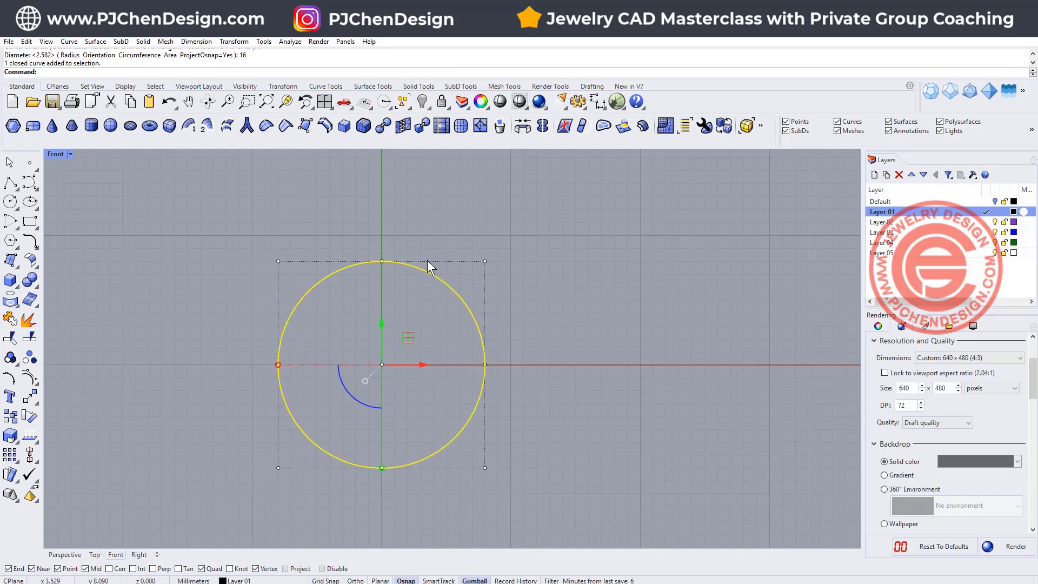
pyautogui.moveTo(443, 295); pyautogui.dragTo(313, 275, button='right')
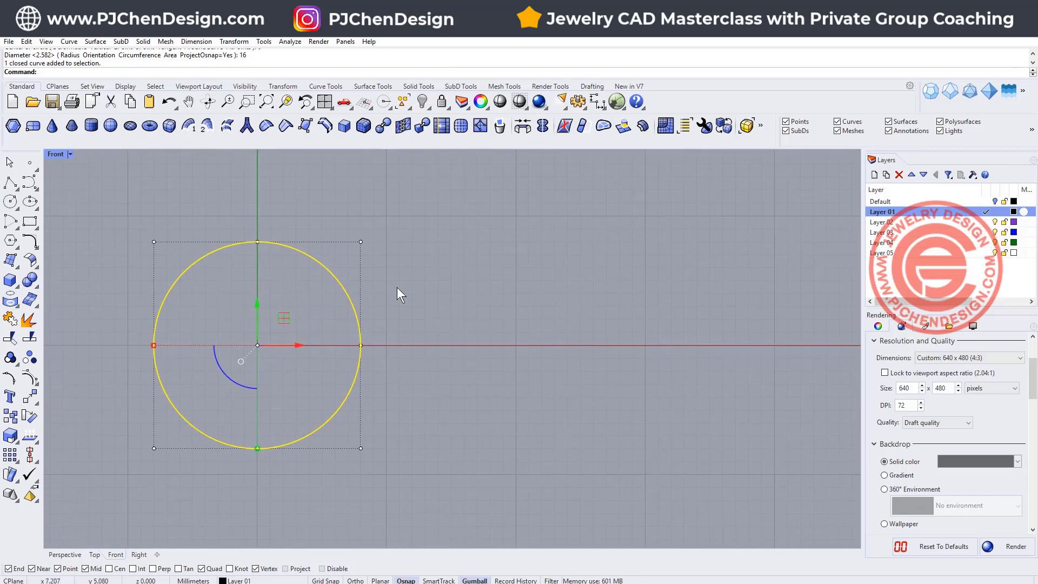
pyautogui.click(509, 294)
pyautogui.click(334, 274)
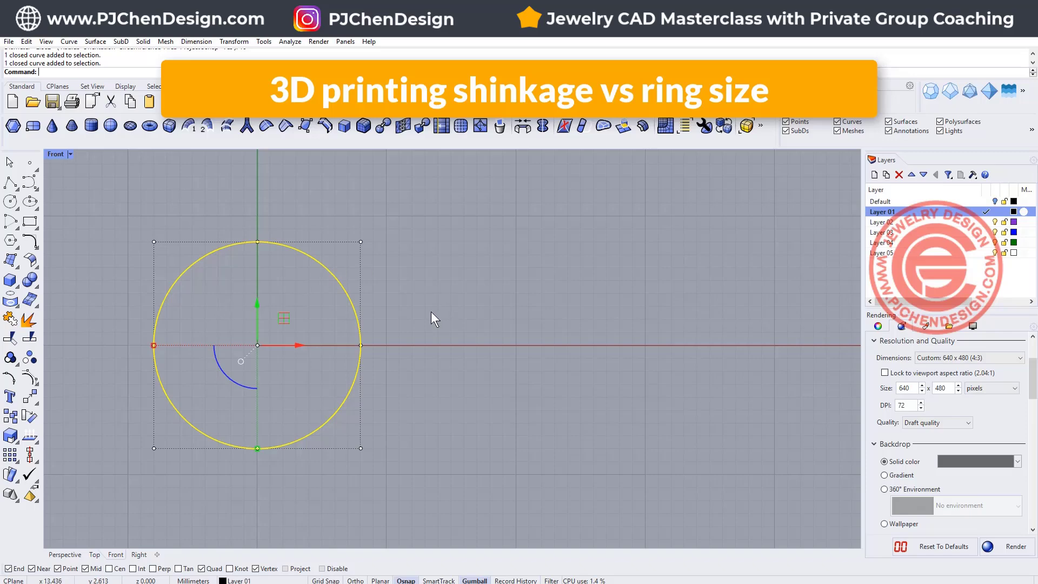
pyautogui.scroll(-4, 430, 307)
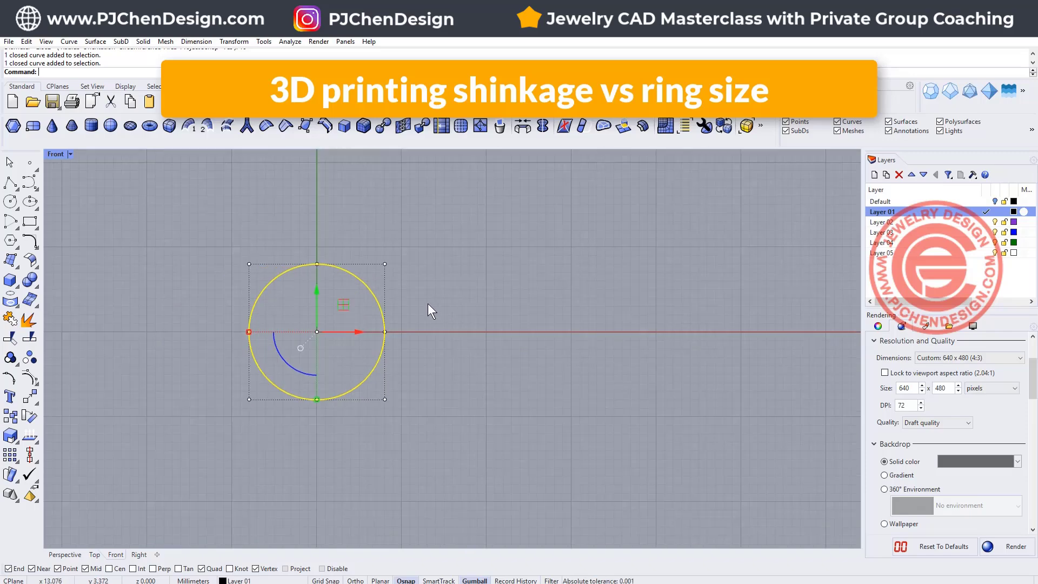
pyautogui.moveTo(427, 303); pyautogui.dragTo(539, 323, button='right')
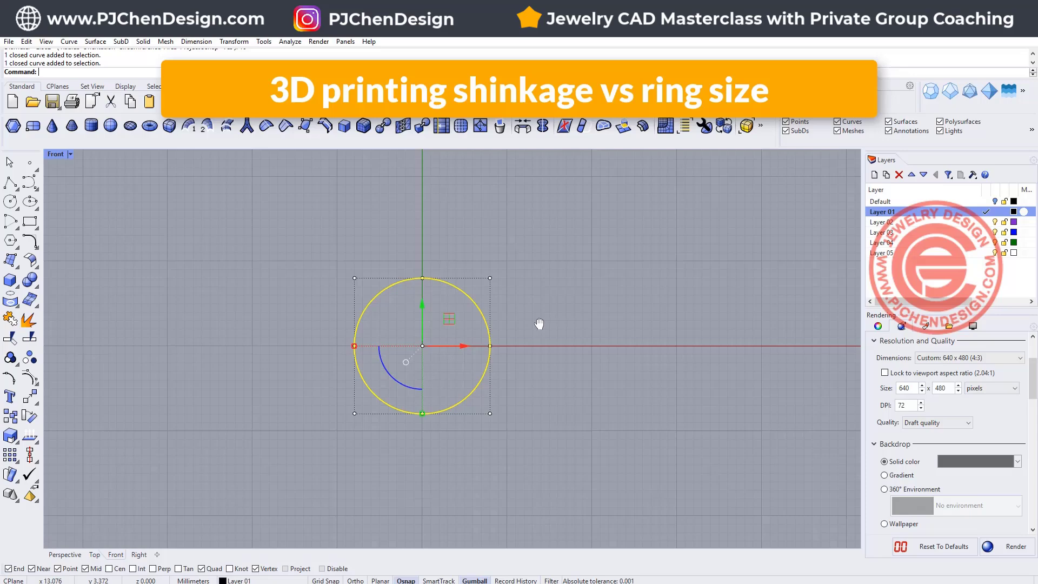
# - Restore the four-view layout and create a sphere about 4.5 mm in diameter centred on the origin
pyautogui.doubleClick(57, 155)
pyautogui.click(57, 156)
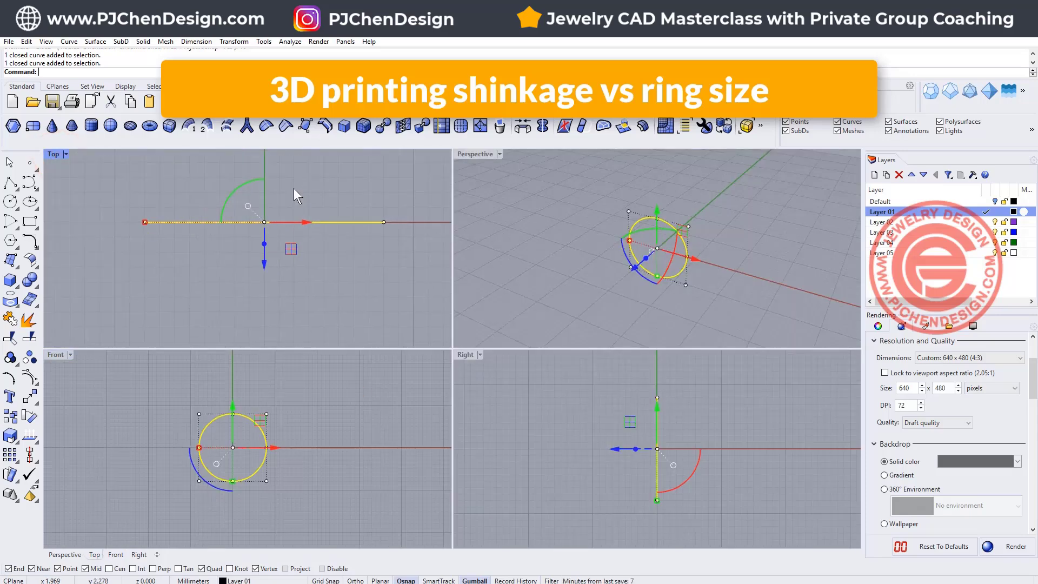
pyautogui.click(10, 282)
pyautogui.click(70, 287)
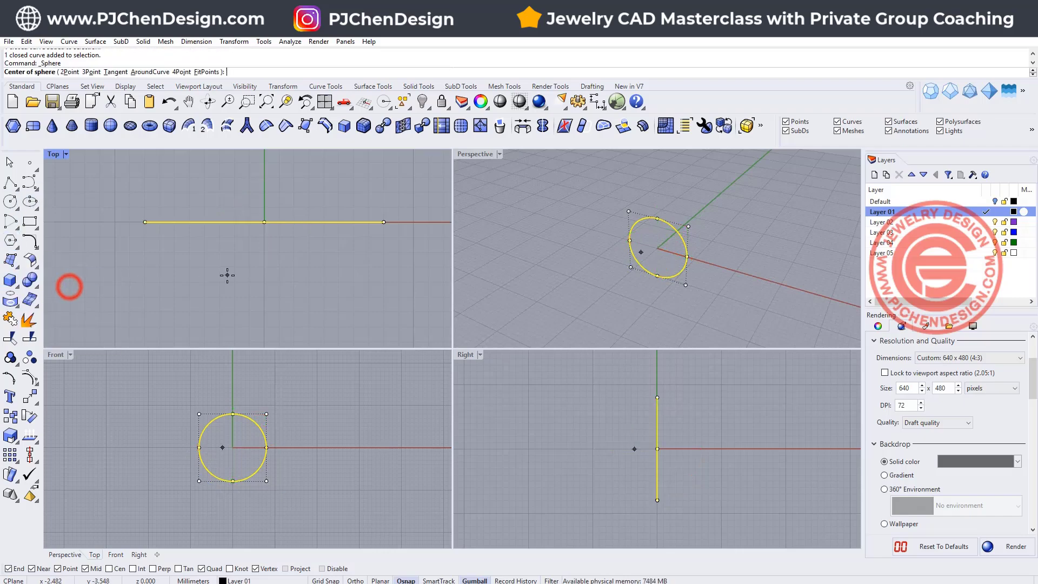
pyautogui.write('0')
pyautogui.press('Return')
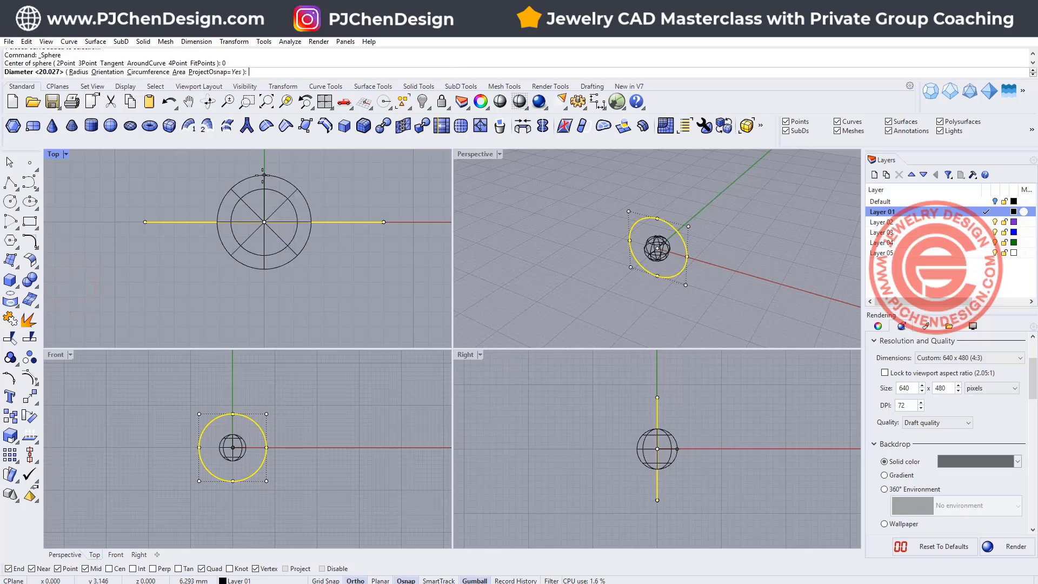
pyautogui.press('shift')
pyautogui.click(263, 188)
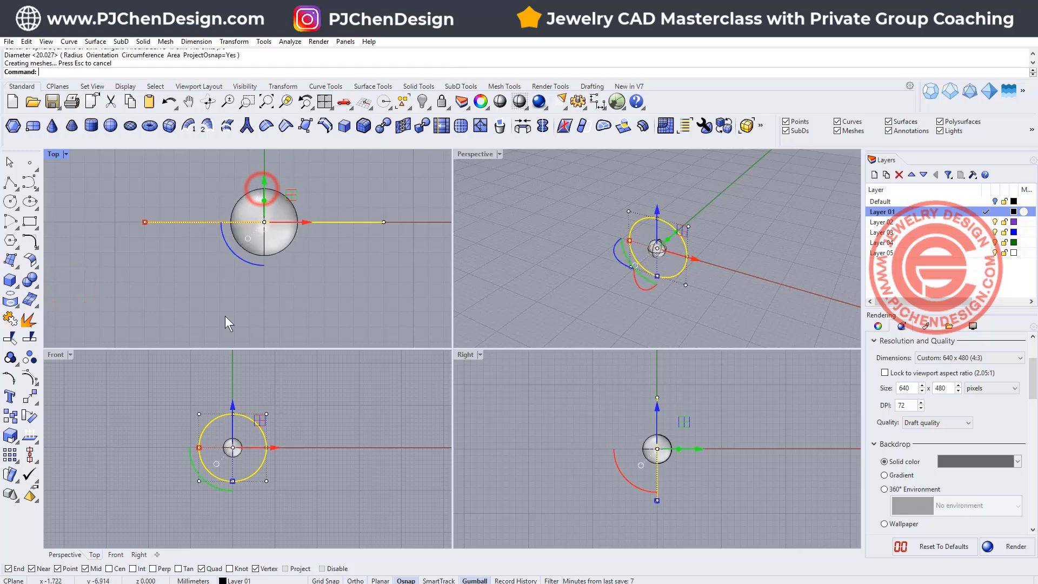
# - Draw a horizontal both-sides line centred on the origin in the Front view, extending well past the circle at each end
pyautogui.click(255, 296)
pyautogui.click(12, 184)
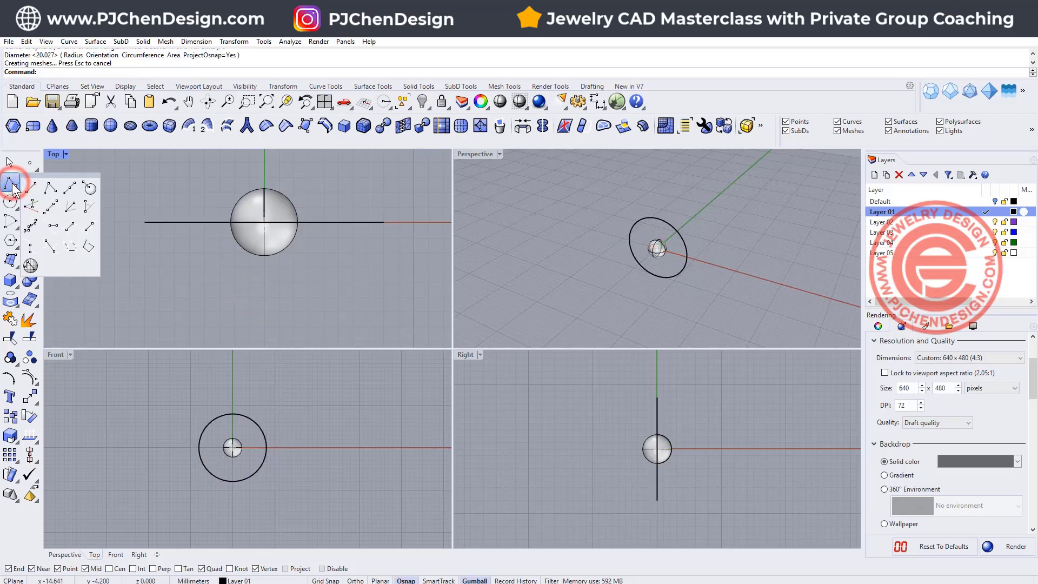
pyautogui.click(65, 186)
pyautogui.click(232, 447)
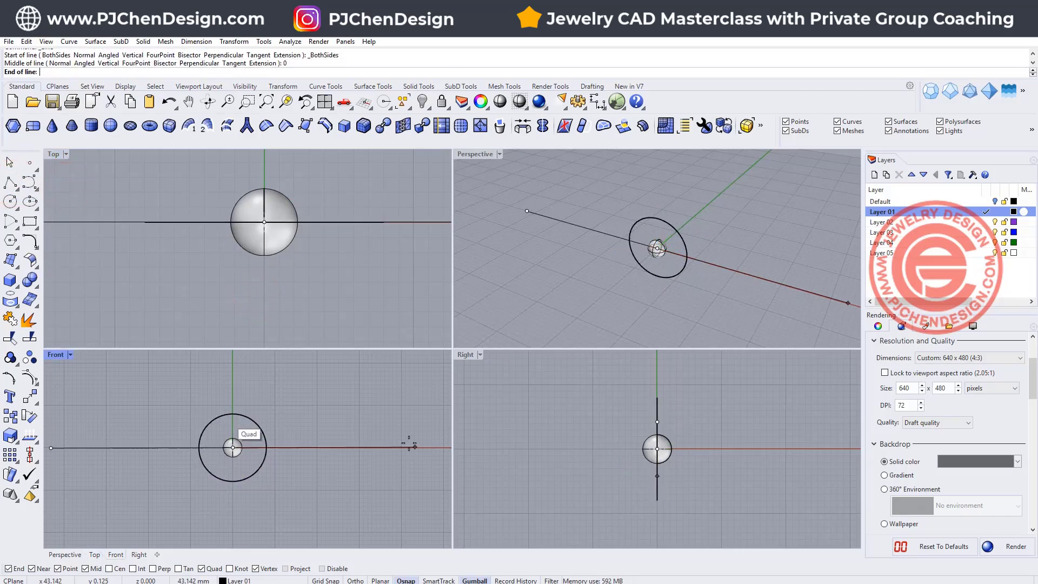
pyautogui.click(400, 447)
pyautogui.press('Return')
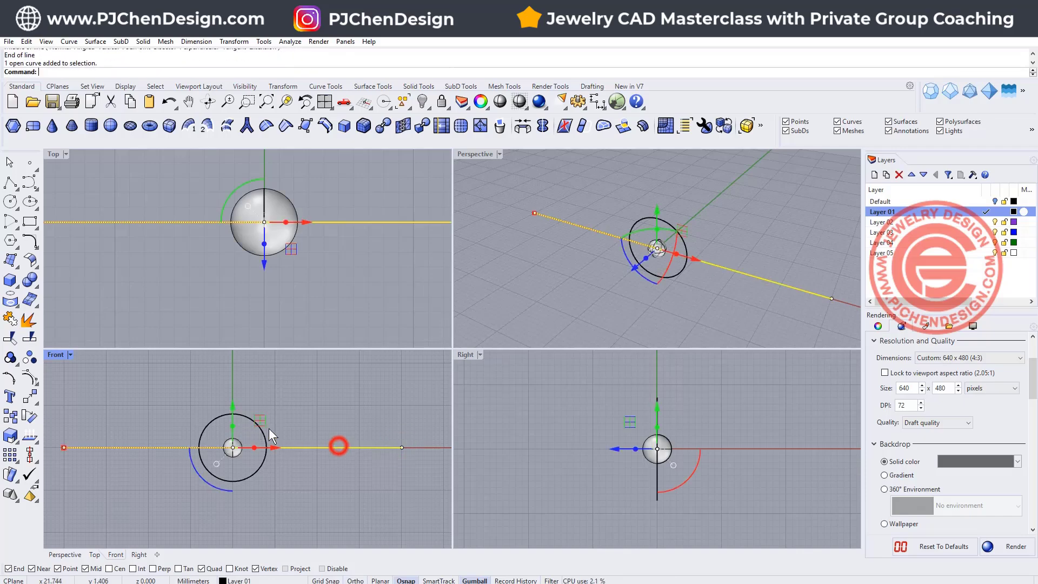
# - Trim away the sphere's lower half with the horizontal line, then delete the line
pyautogui.click(10, 339)
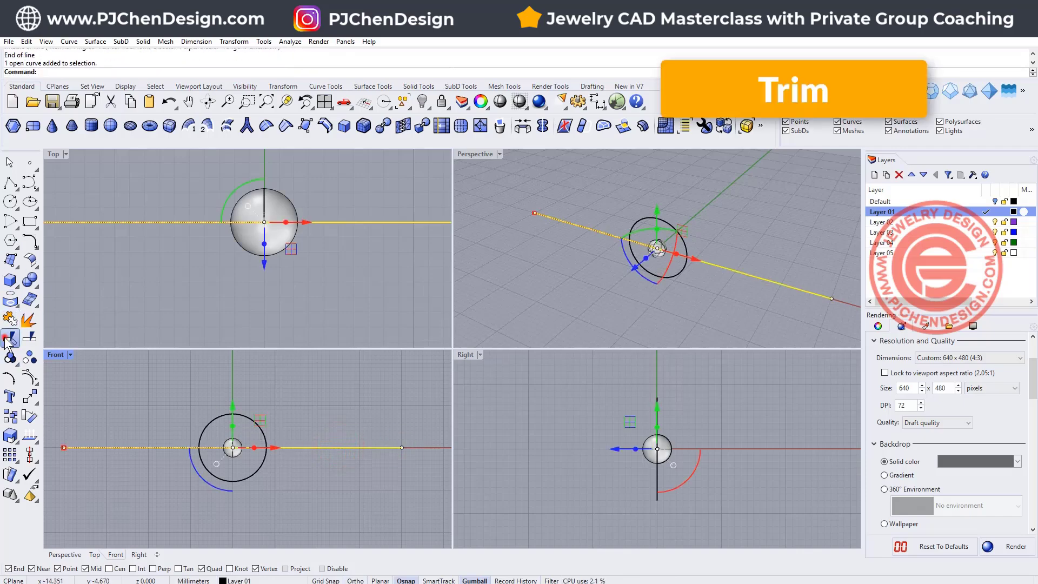
pyautogui.scroll(3, 200, 451)
pyautogui.click(281, 445)
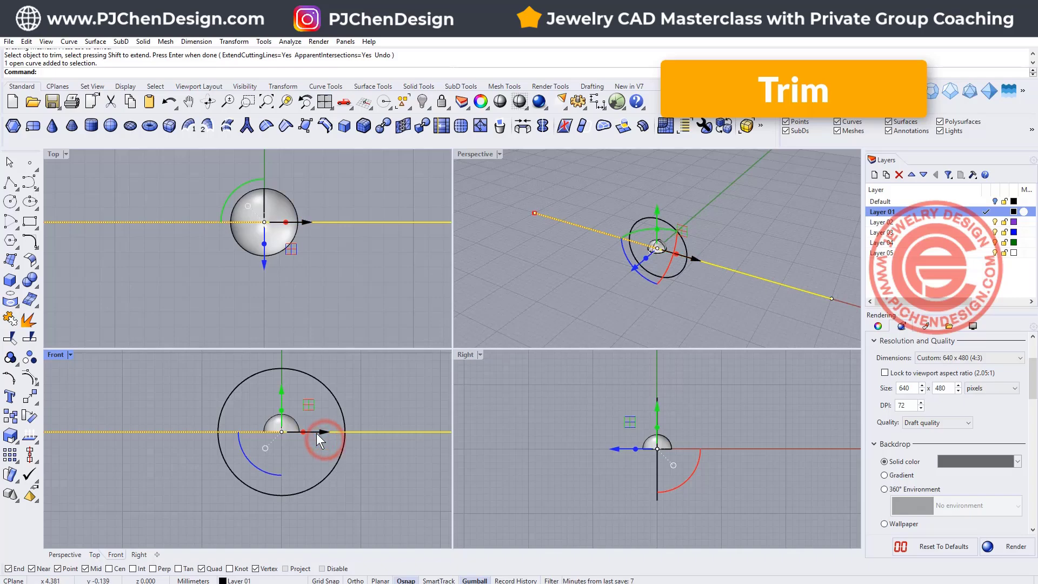
pyautogui.press('Return')
pyautogui.press('Delete')
# - Cap the open underside of the half sphere to make it a closed solid
pyautogui.click(286, 424)
pyautogui.moveTo(630, 284); pyautogui.dragTo(754, 271, button='right')
pyautogui.click(753, 271)
pyautogui.scroll(5, 653, 252)
pyautogui.moveTo(703, 231); pyautogui.dragTo(671, 241, button='right')
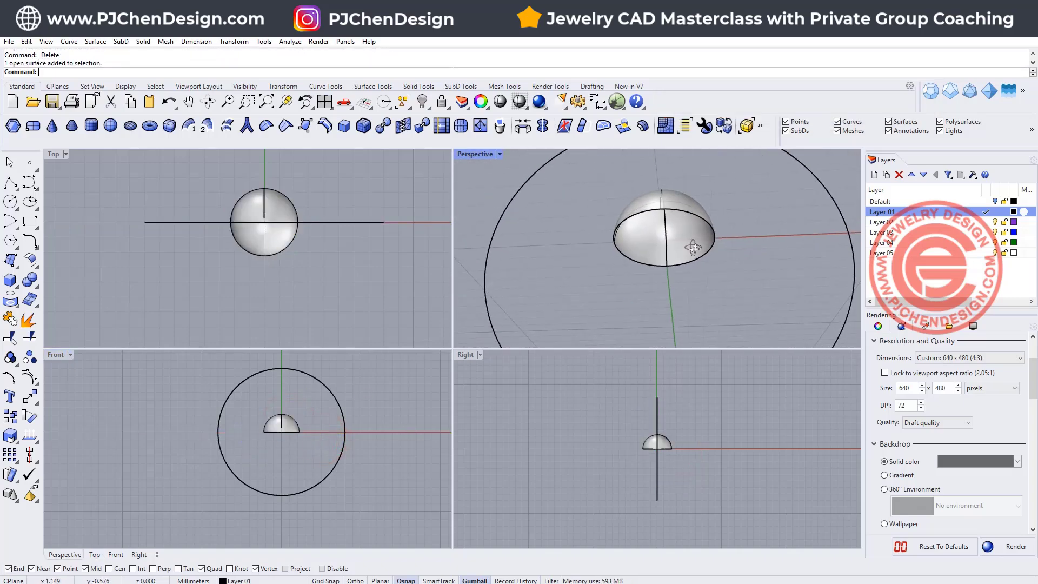
pyautogui.click(671, 241)
pyautogui.write('cap')
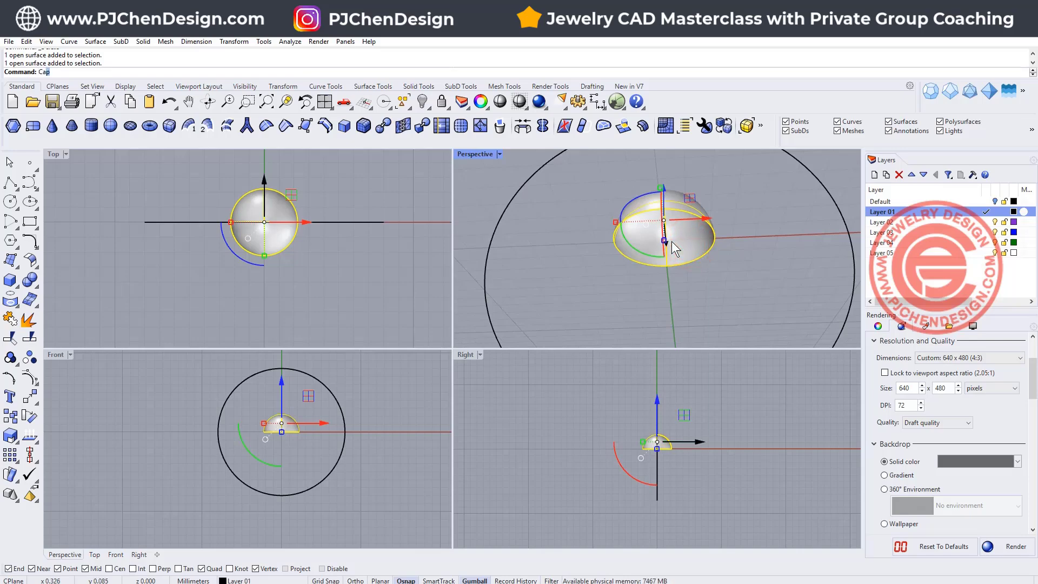
pyautogui.press('Return')
pyautogui.press('Escape')
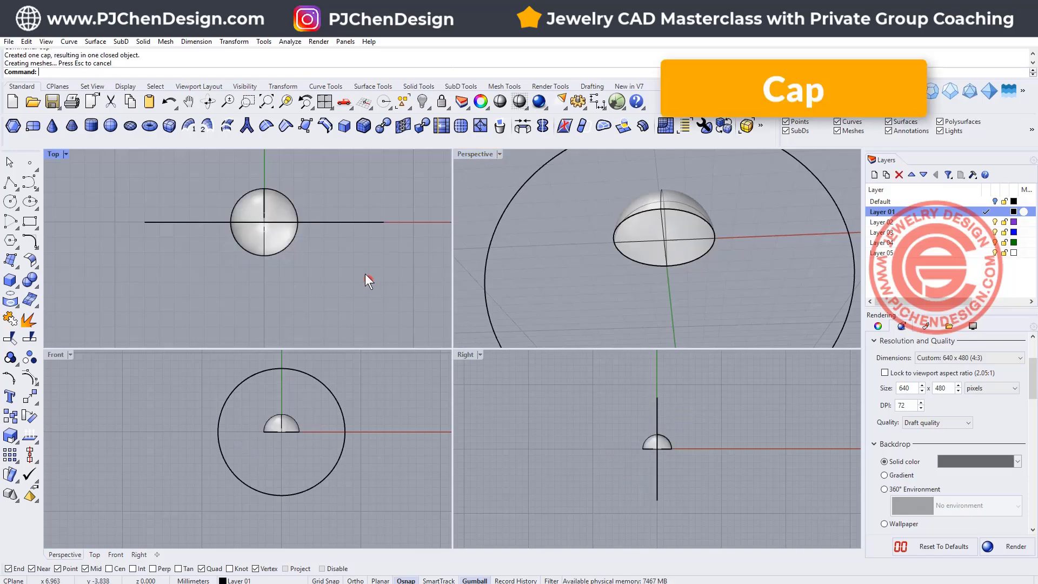
# - Move the capped half sphere straight up in the Front view so it sits slightly above the circle
pyautogui.moveTo(366, 278); pyautogui.dragTo(396, 309, button='right')
pyautogui.moveTo(288, 389); pyautogui.dragTo(255, 471, button='right')
pyautogui.click(248, 505)
pyautogui.moveTo(253, 504); pyautogui.dragTo(260, 390)
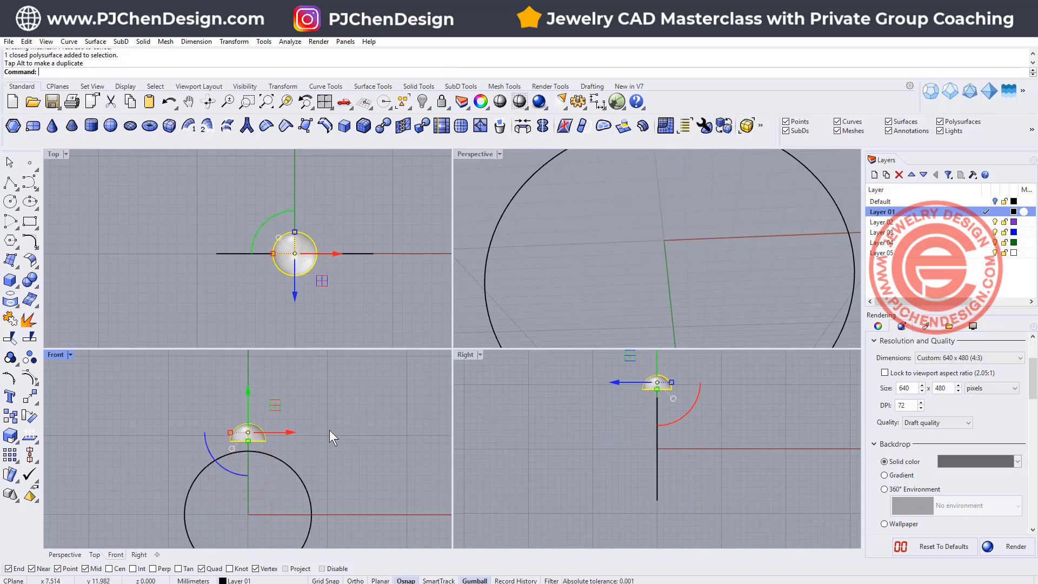
pyautogui.click(353, 439)
pyautogui.scroll(5, 308, 260)
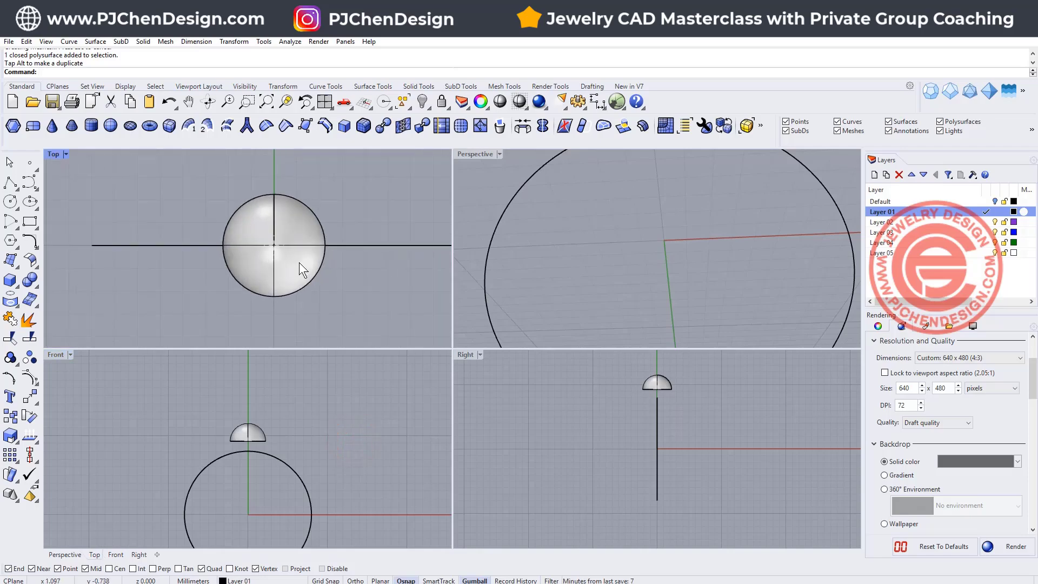
pyautogui.click(295, 261)
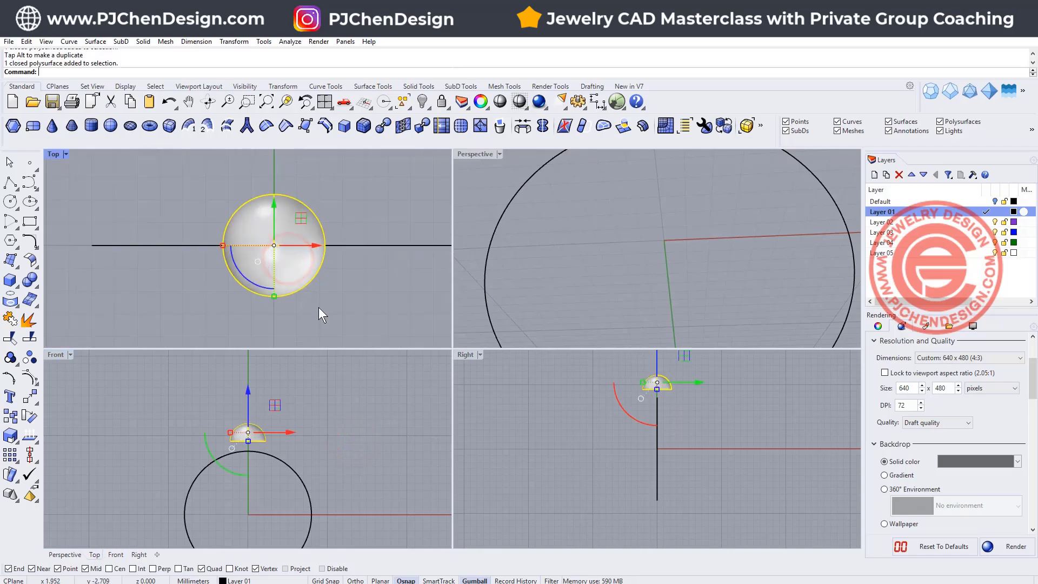
# - Start a polyline in the Front view from the stone's lower side to its base corner, then inward along the flat base
pyautogui.doubleClick(56, 355)
pyautogui.scroll(3, 486, 314)
pyautogui.moveTo(486, 315); pyautogui.dragTo(432, 292, button='right')
pyautogui.scroll(4, 453, 277)
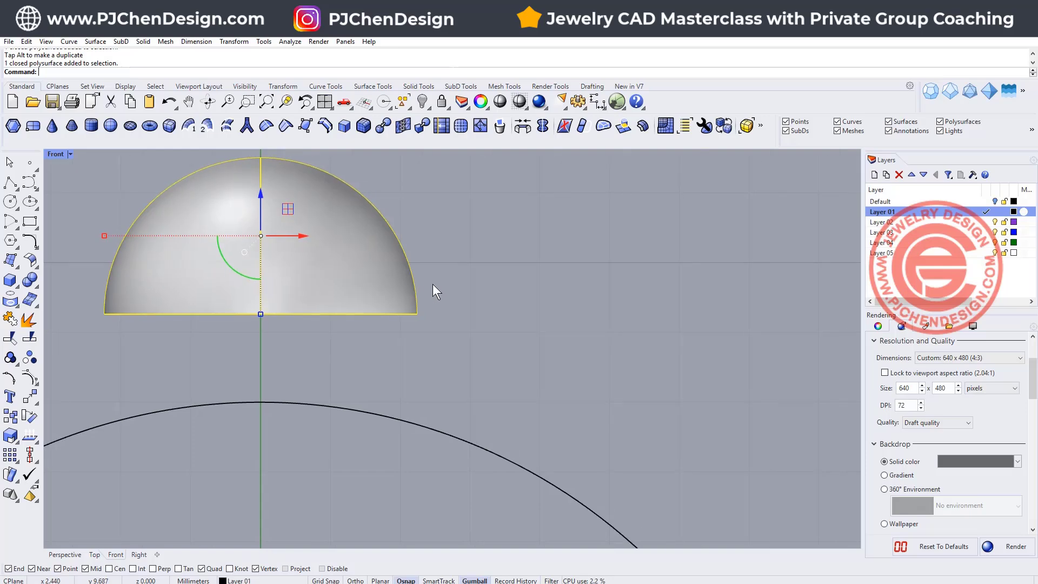
pyautogui.click(30, 184)
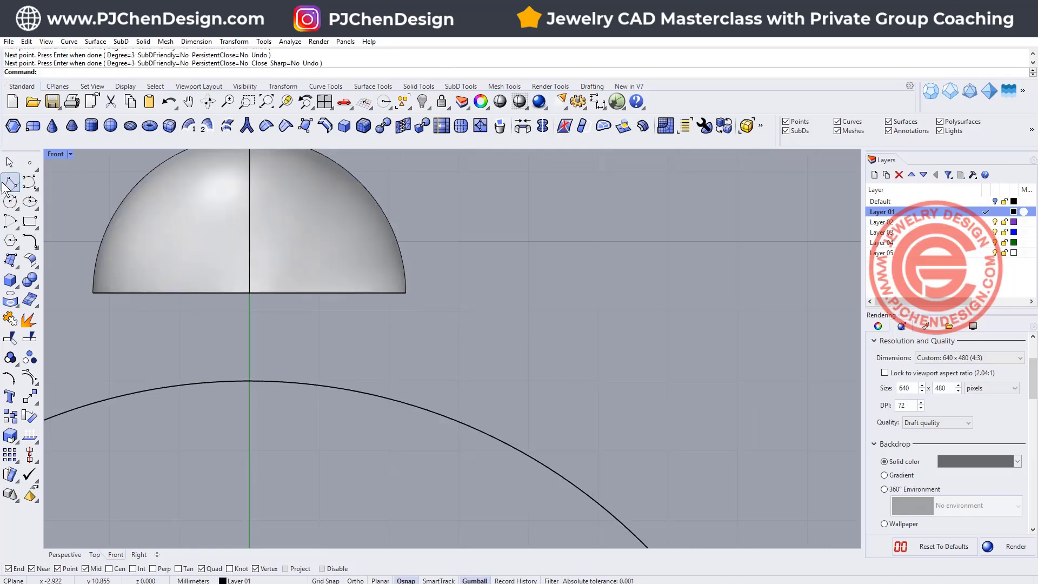
pyautogui.click(10, 184)
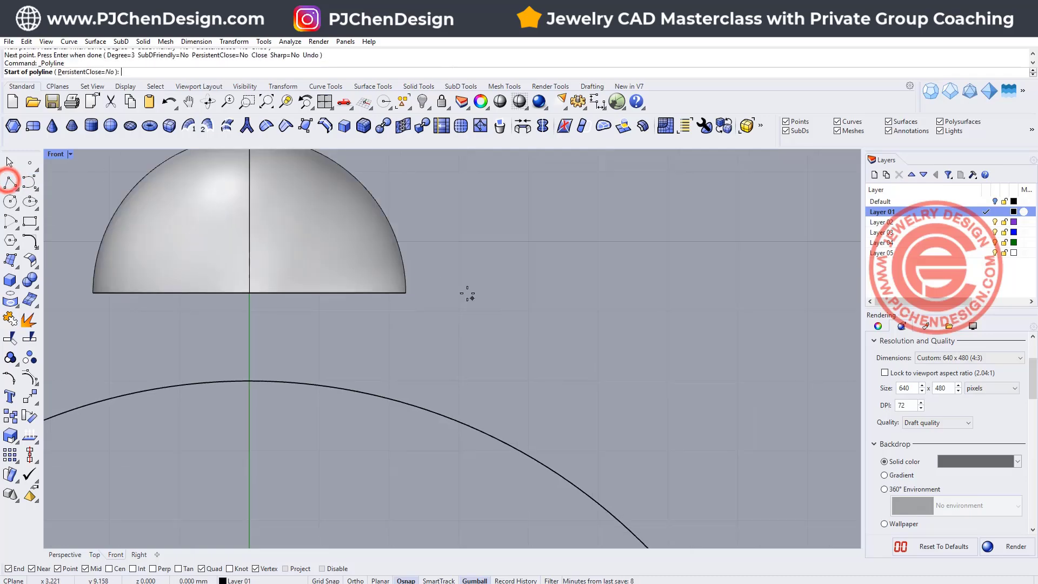
pyautogui.click(402, 261)
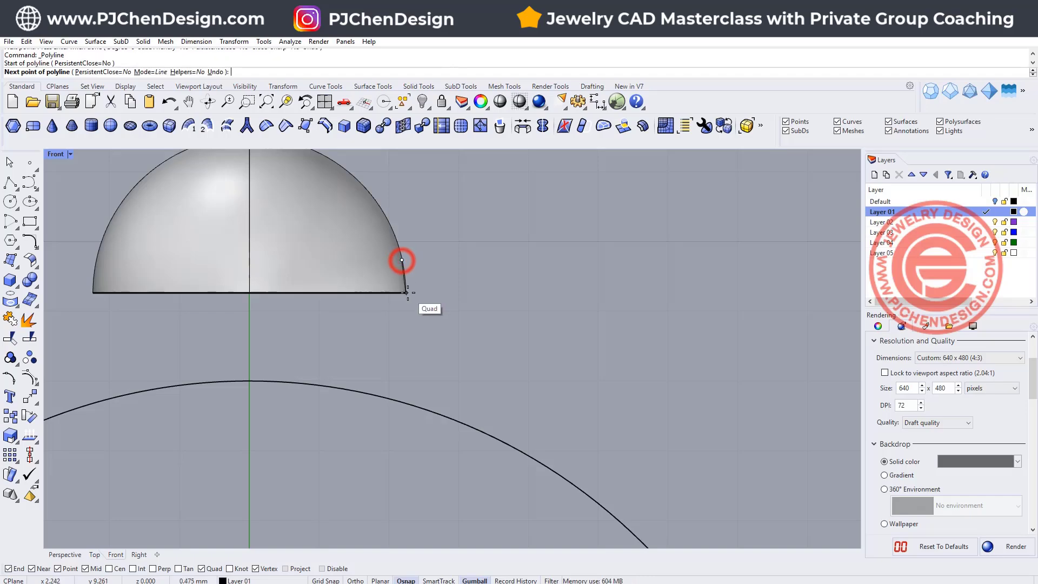
pyautogui.click(406, 293)
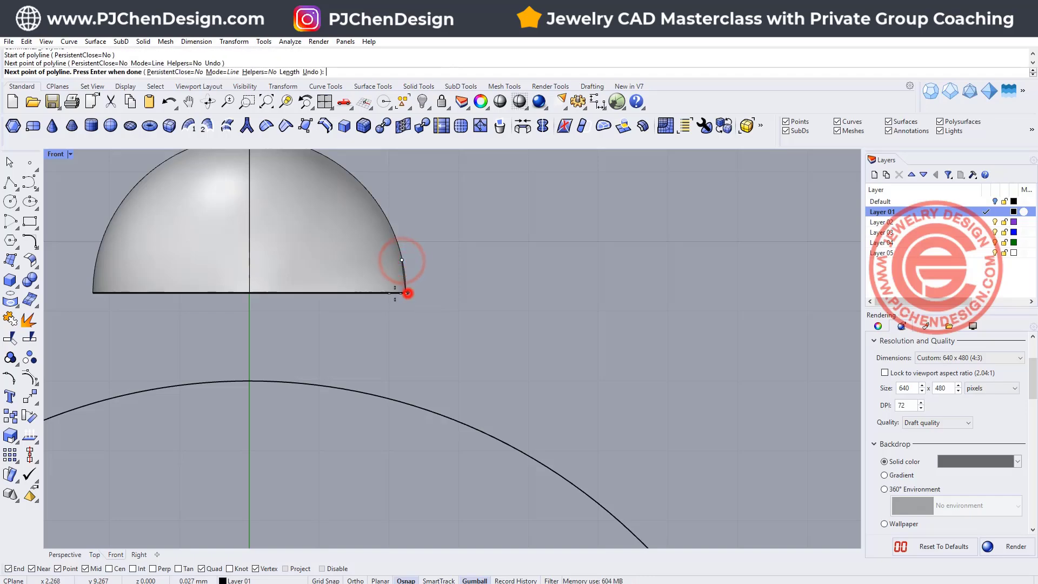
pyautogui.click(363, 292)
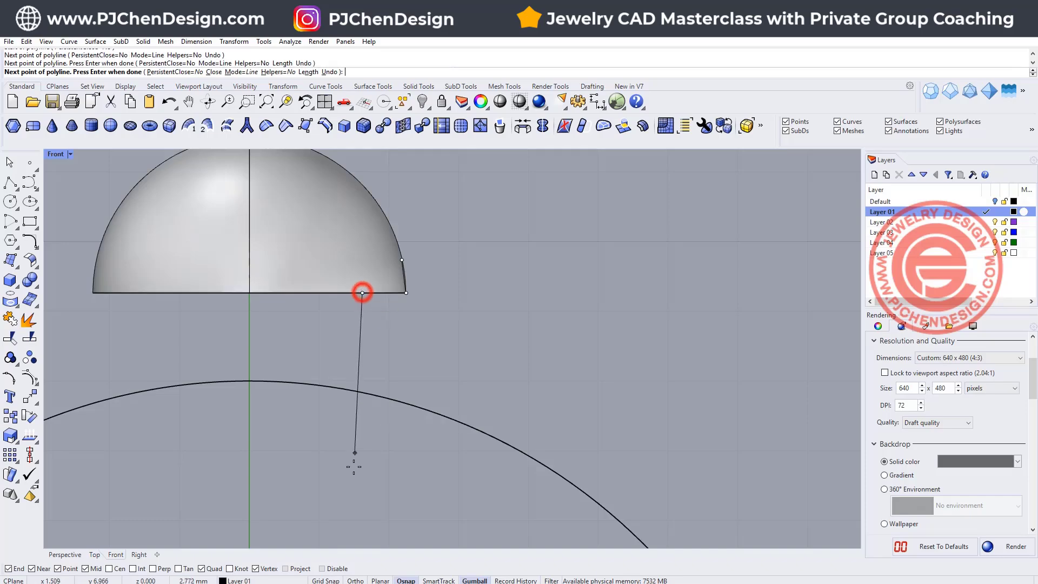
# - Continue the polyline straight down past the finger circle, horizontally outward, and straight up to the height of its start point
pyautogui.moveTo(352, 463); pyautogui.dragTo(371, 397, button='right')
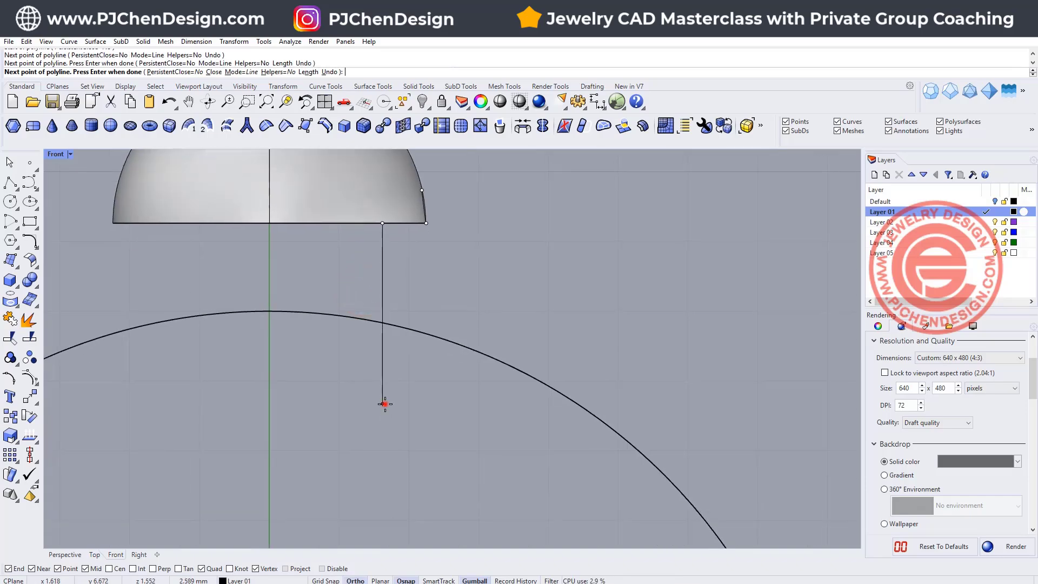
pyautogui.click(382, 403)
pyautogui.click(466, 403)
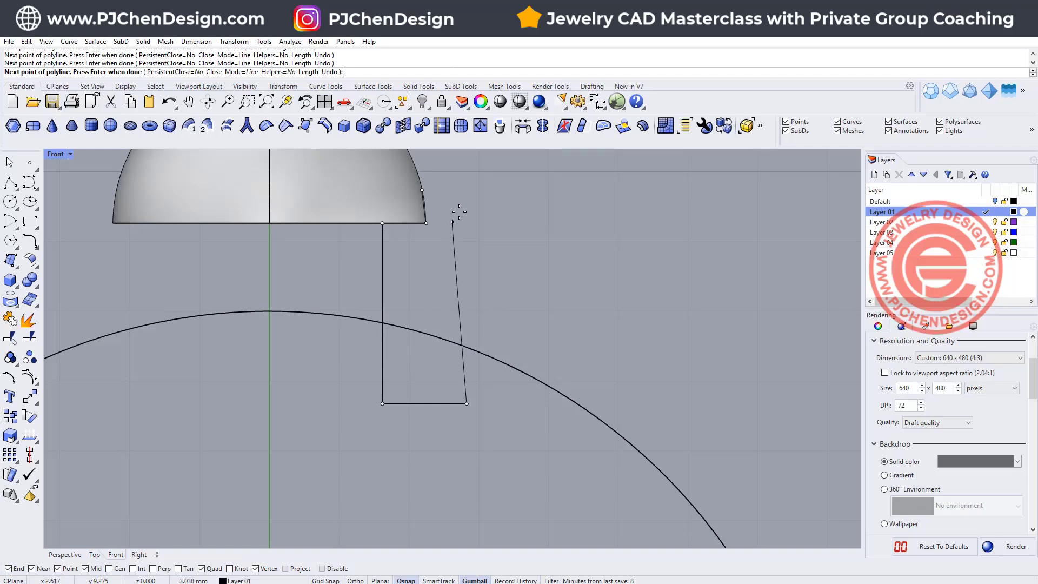
pyautogui.press('F8')
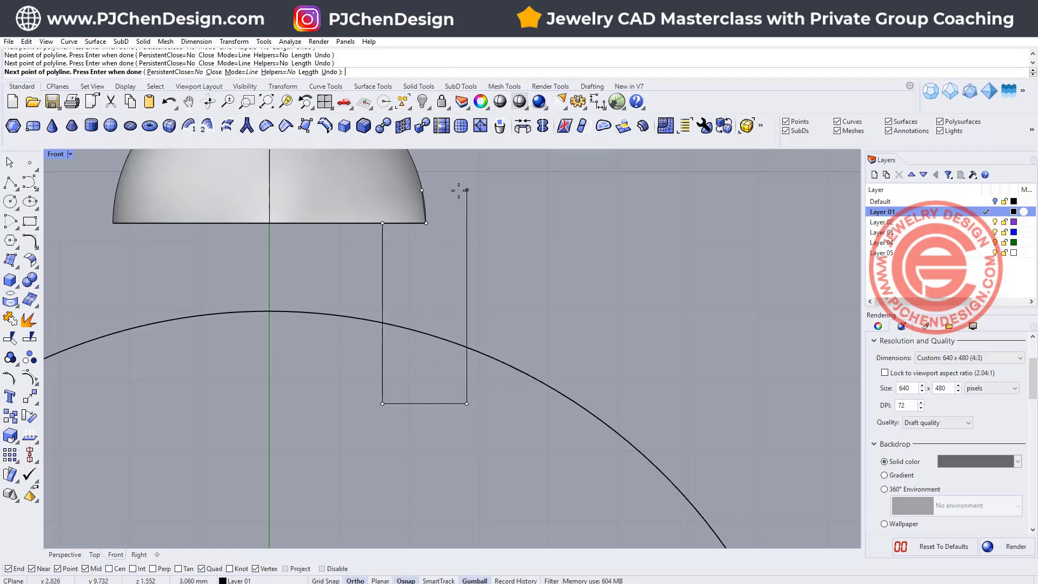
pyautogui.click(459, 189)
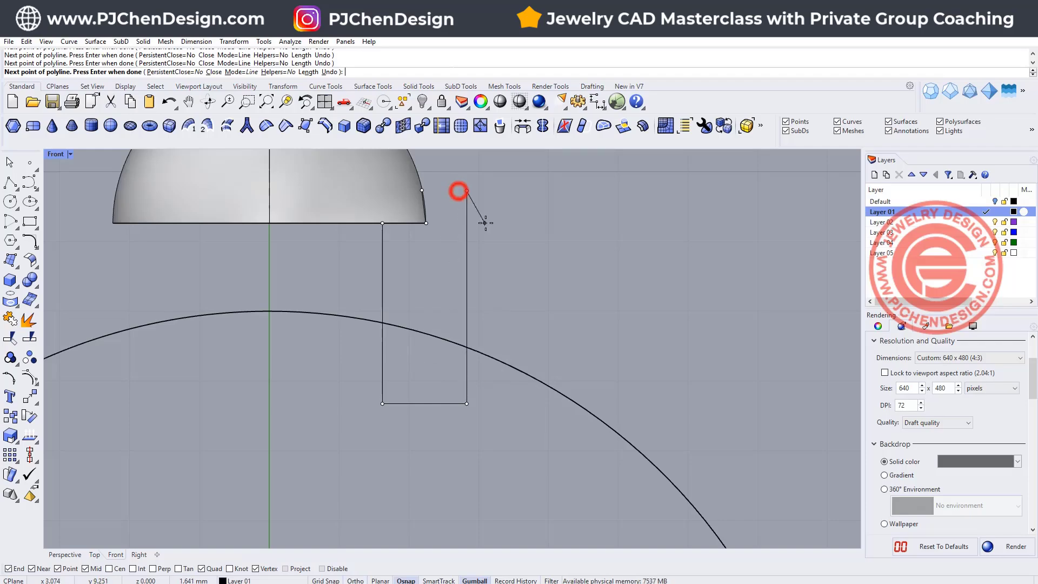
pyautogui.press('Return')
# - Flatten the bezel polyline onto the Front view's construction plane with ProjectToCPlane, deleting the input objects
pyautogui.scroll(3, 465, 213)
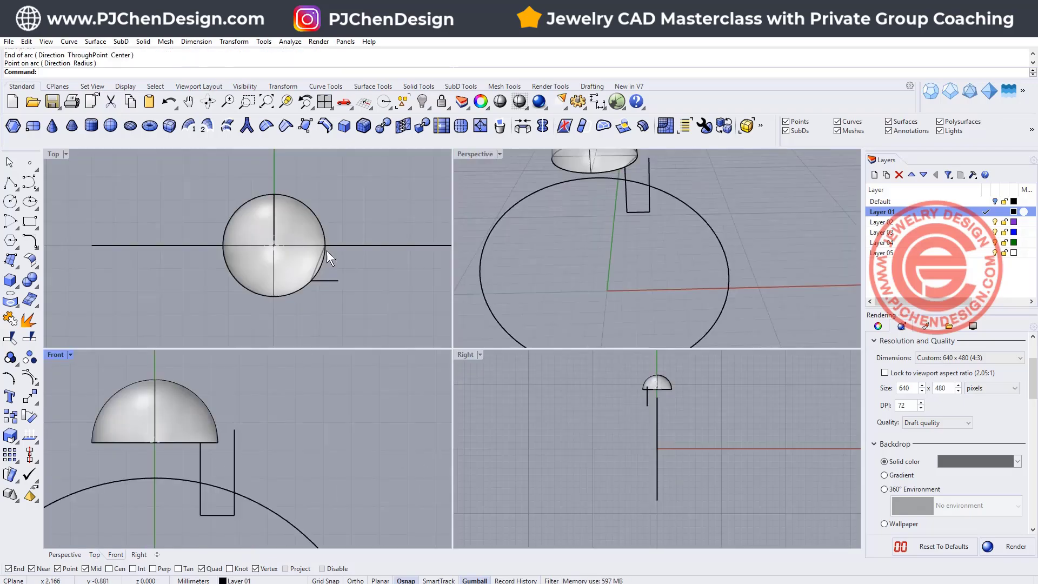
pyautogui.scroll(3, 325, 248)
pyautogui.click(317, 262)
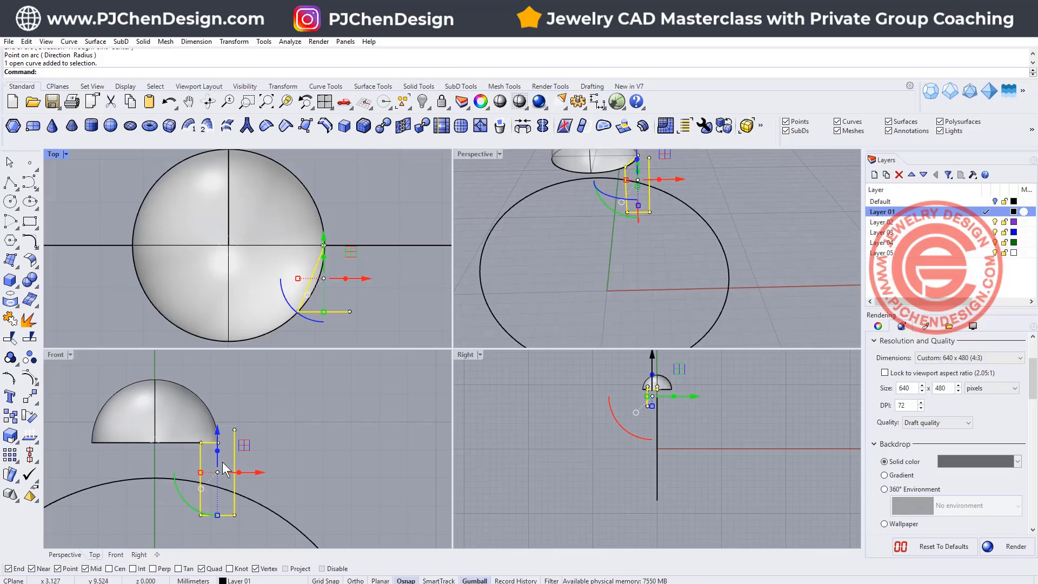
pyautogui.scroll(4, 270, 451)
pyautogui.click(287, 452)
pyautogui.moveTo(256, 483); pyautogui.dragTo(172, 457)
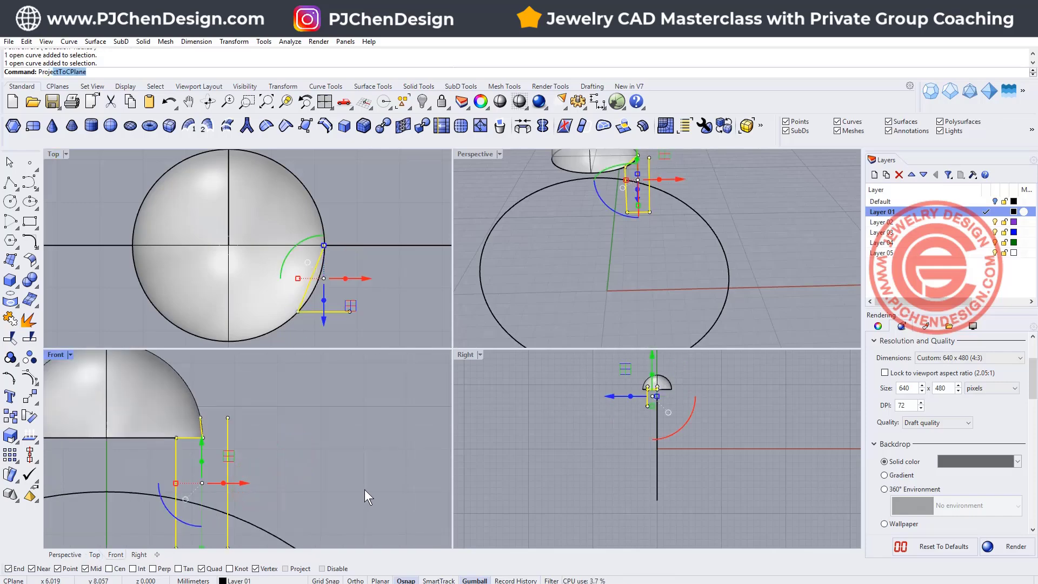
pyautogui.write('T')
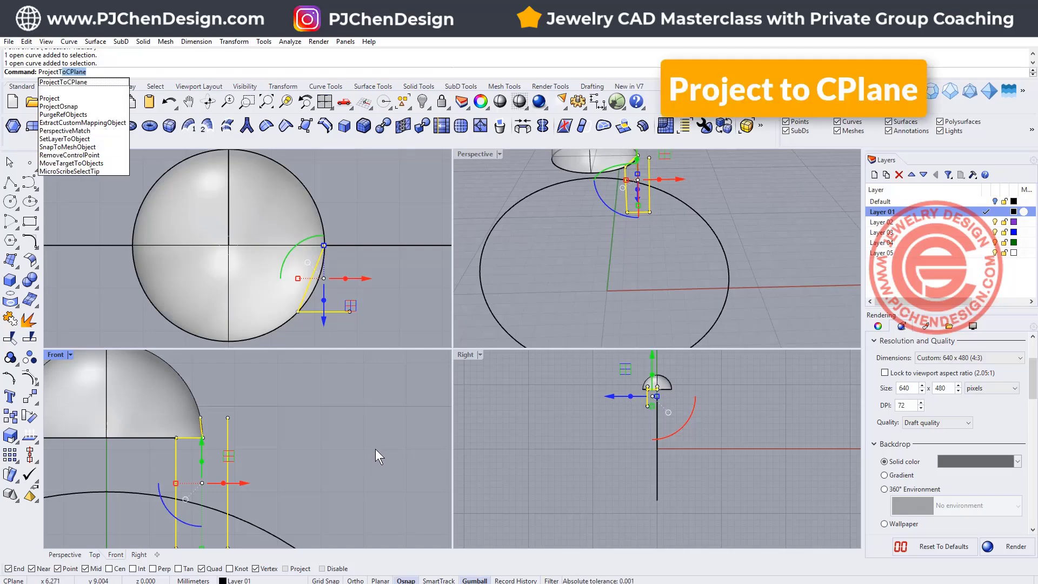
pyautogui.press('Return')
pyautogui.write('y')
pyautogui.press('Return')
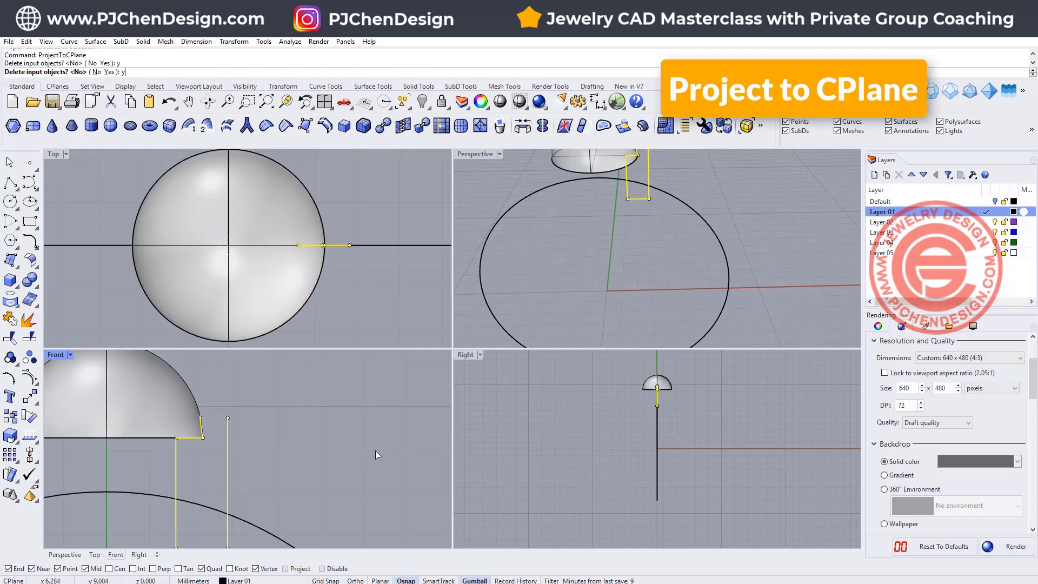
# - Draw an arc bulging upward between the two open upper ends of the bezel polyline, using start, end and point on arc
pyautogui.scroll(5, 222, 432)
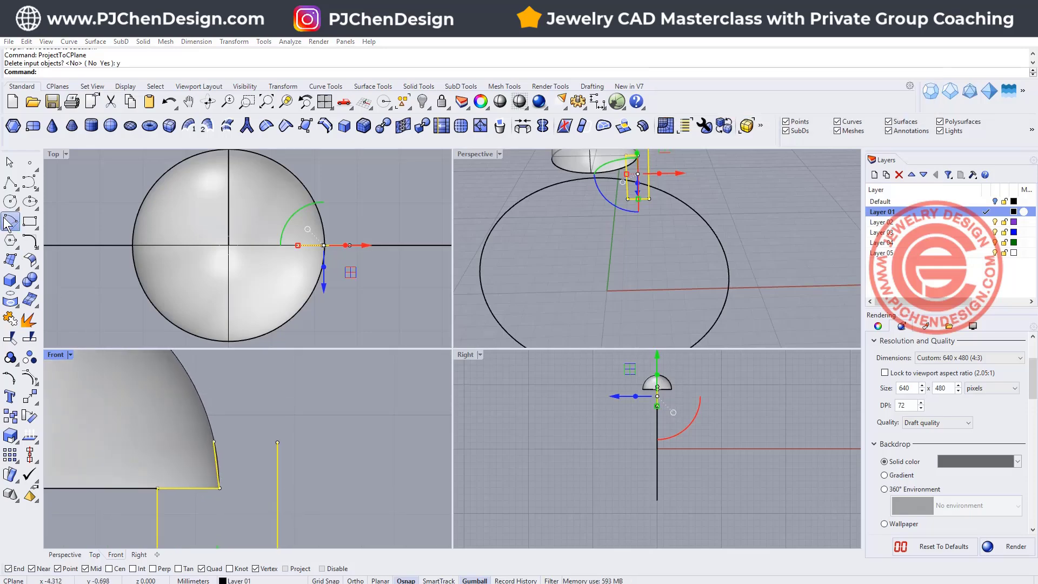
pyautogui.click(16, 246)
pyautogui.click(51, 227)
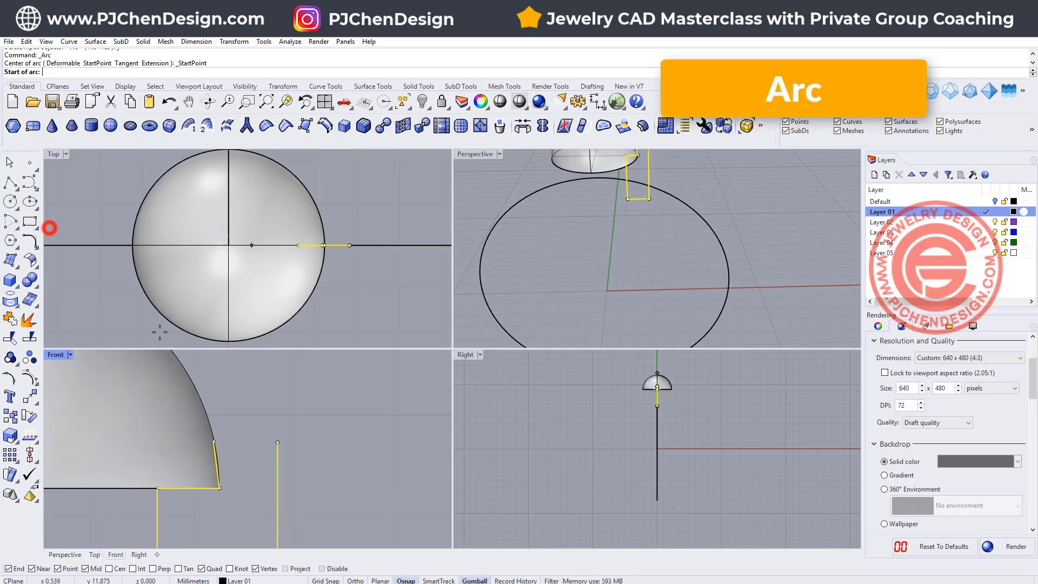
pyautogui.click(214, 442)
pyautogui.click(277, 442)
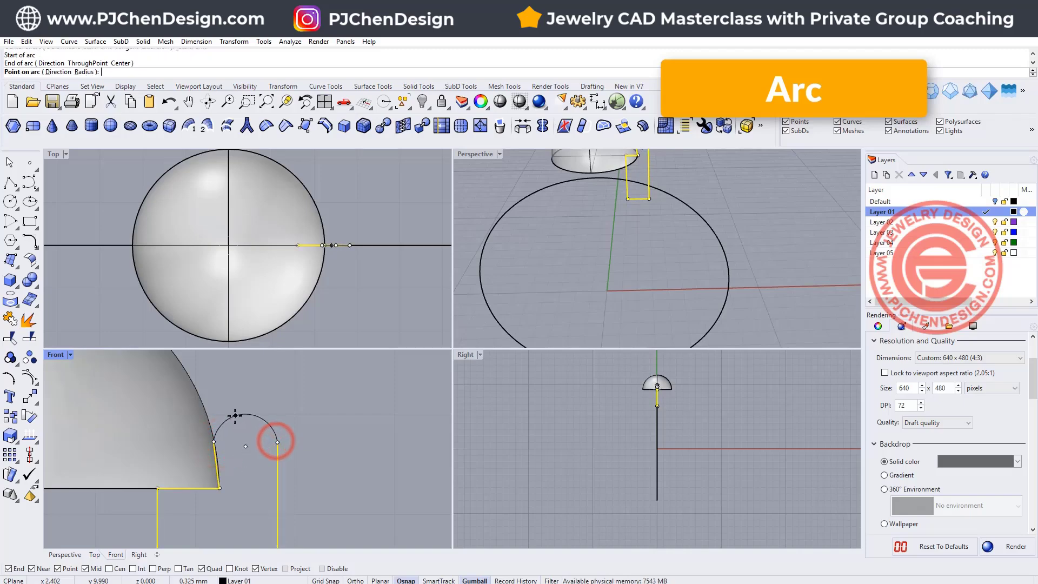
pyautogui.click(234, 416)
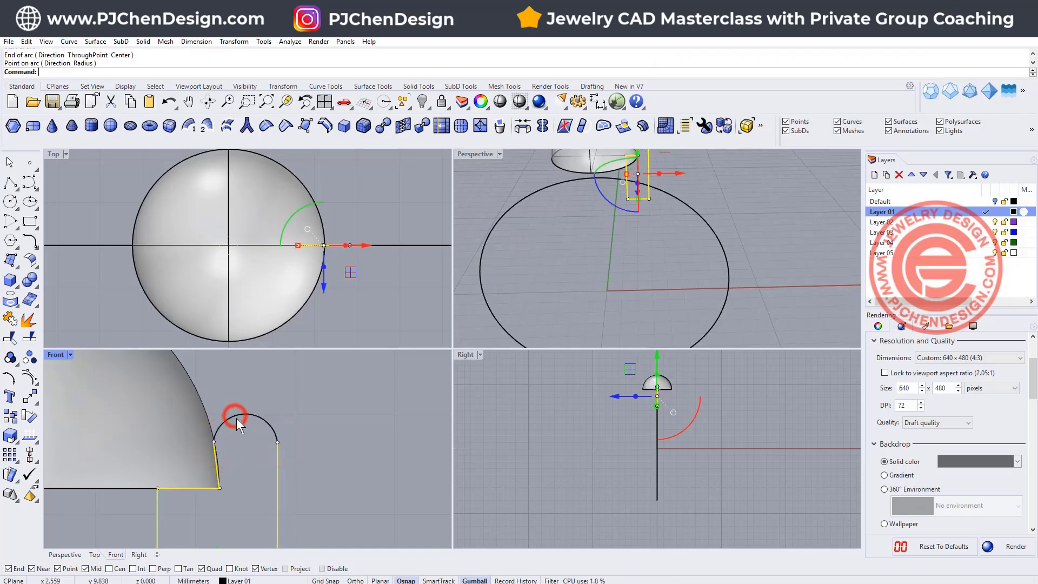
# - Join the arc and the bezel polyline into one closed profile curve
pyautogui.scroll(2, 223, 428)
pyautogui.moveTo(627, 278); pyautogui.dragTo(621, 191, button='right')
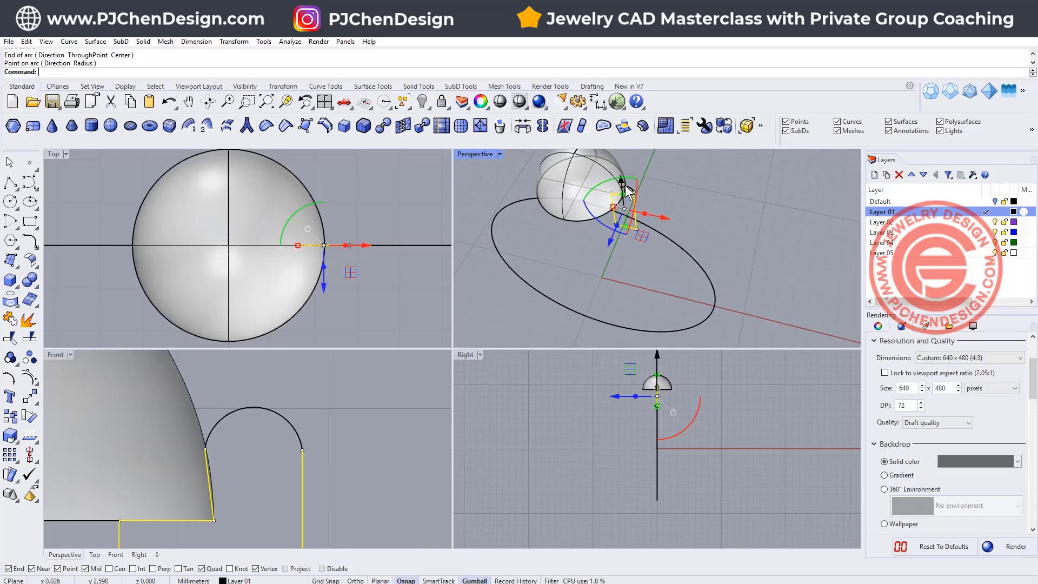
pyautogui.scroll(5, 621, 189)
pyautogui.scroll(2, 208, 436)
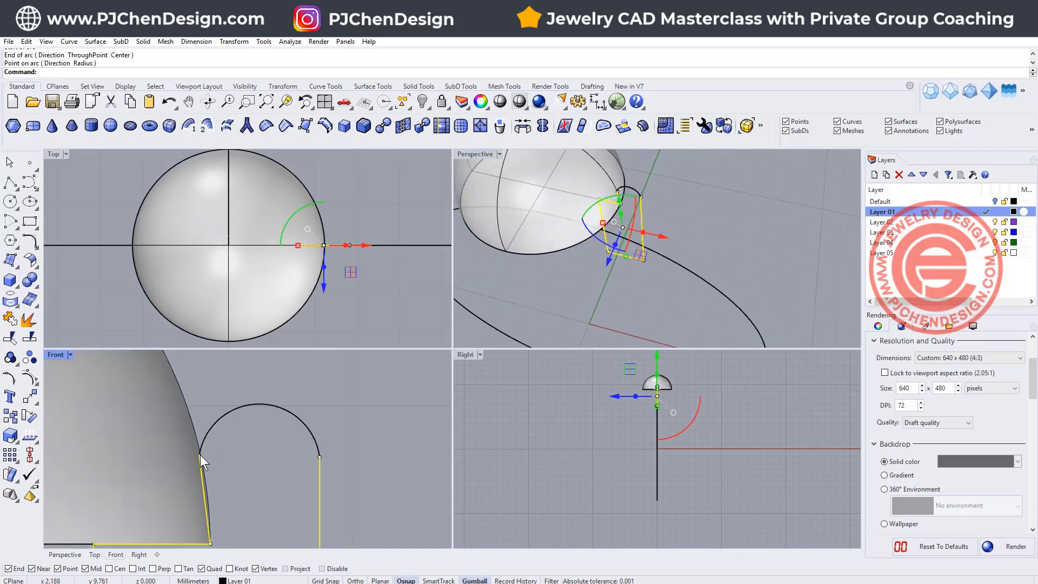
pyautogui.moveTo(248, 463); pyautogui.dragTo(245, 425, button='right')
pyautogui.click(322, 402)
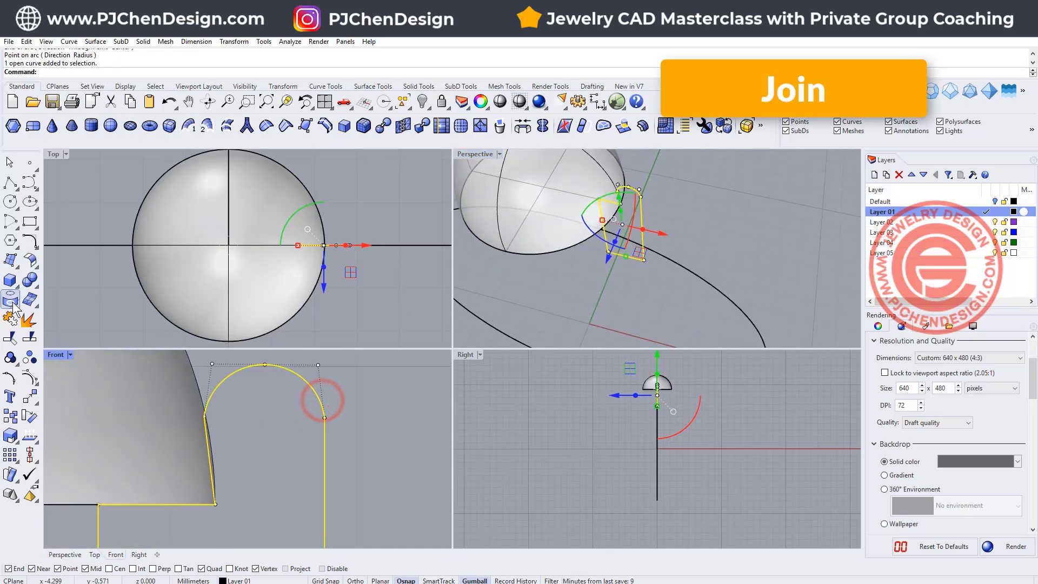
pyautogui.click(11, 320)
# - Show the Front view in wireframe and move the profile's upper inner corner point slightly outward, clear of the stone
pyautogui.click(174, 400)
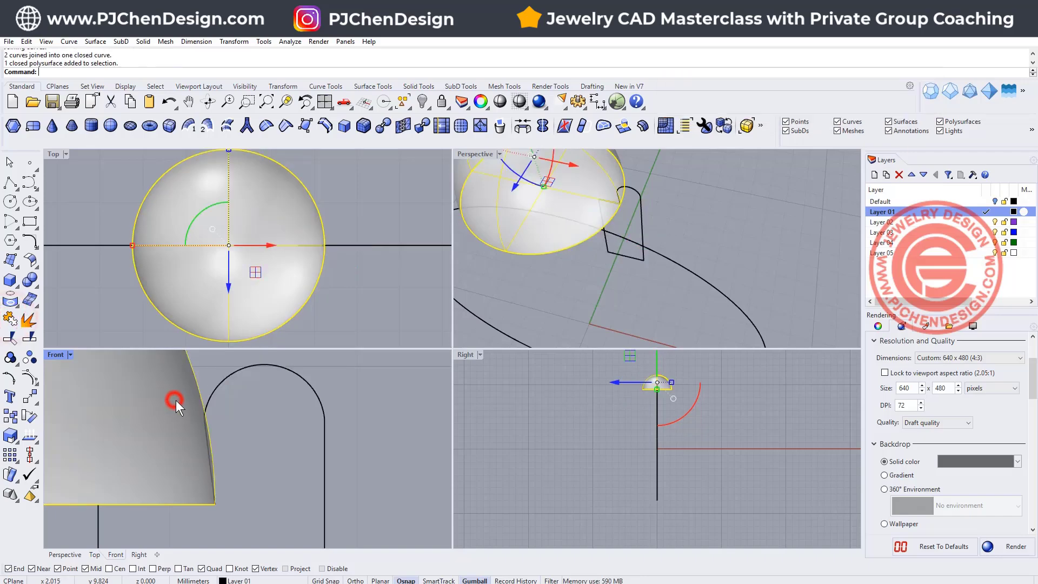
pyautogui.click(217, 387)
pyautogui.scroll(4, 209, 416)
pyautogui.scroll(2, 209, 415)
pyautogui.click(111, 220)
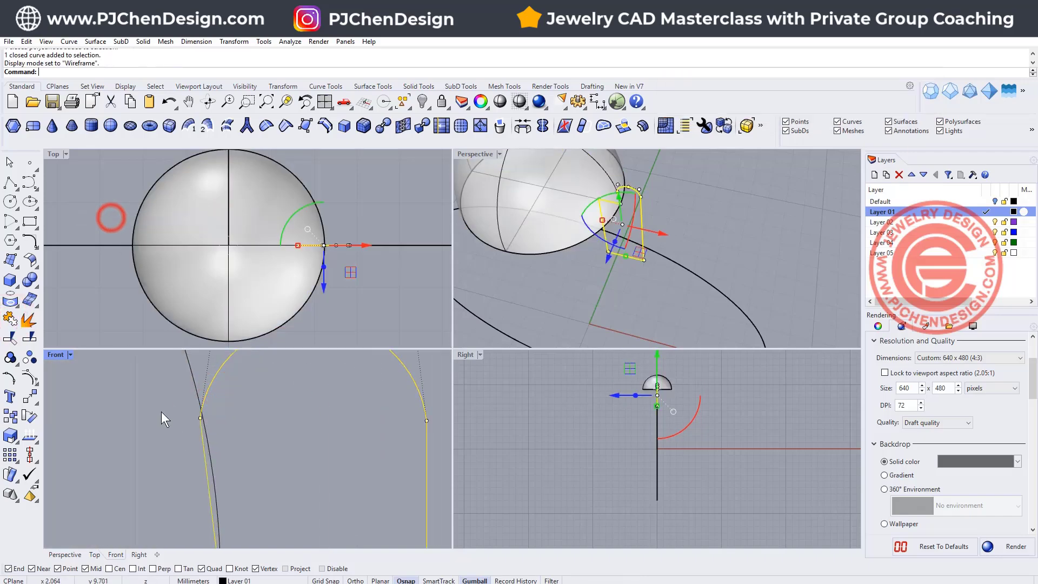
pyautogui.scroll(-6, 256, 440)
pyautogui.moveTo(166, 404); pyautogui.dragTo(290, 433)
pyautogui.scroll(2, 232, 411)
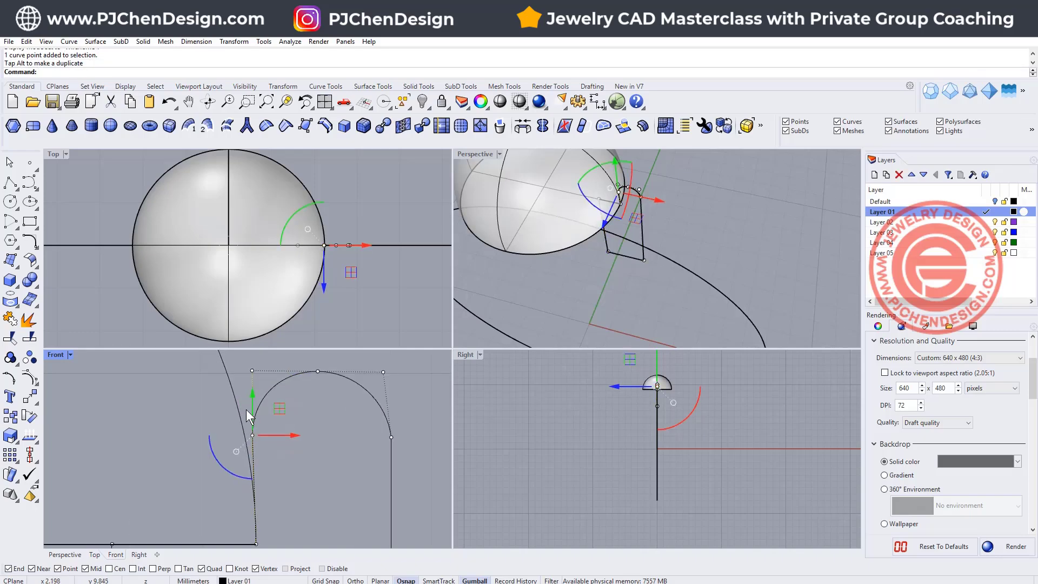
pyautogui.click(342, 472)
pyautogui.scroll(-3, 287, 378)
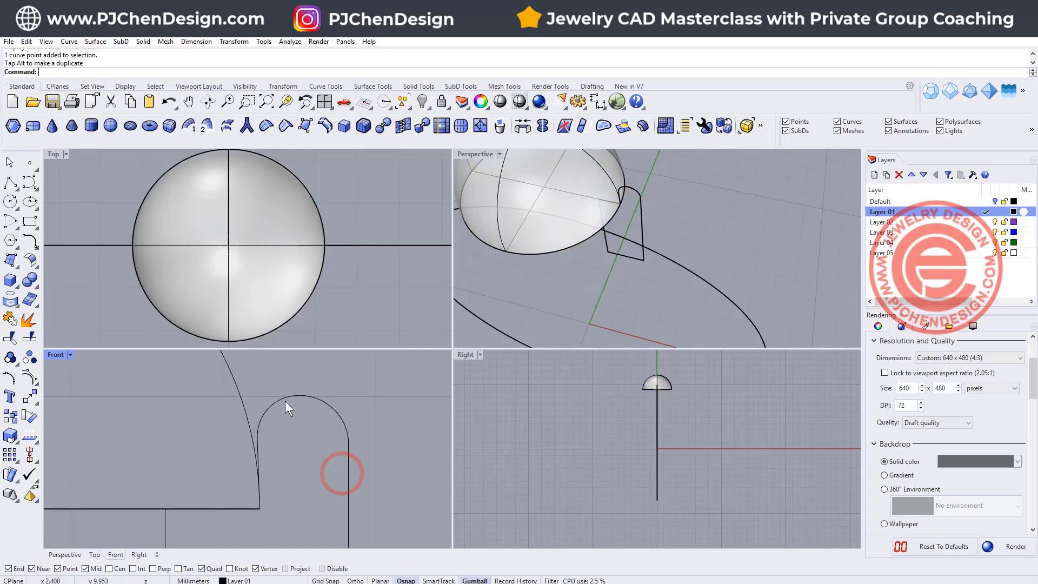
# - Shift the control points of the profile's rounded top slightly towards the stone
pyautogui.click(285, 398)
pyautogui.scroll(2, 261, 394)
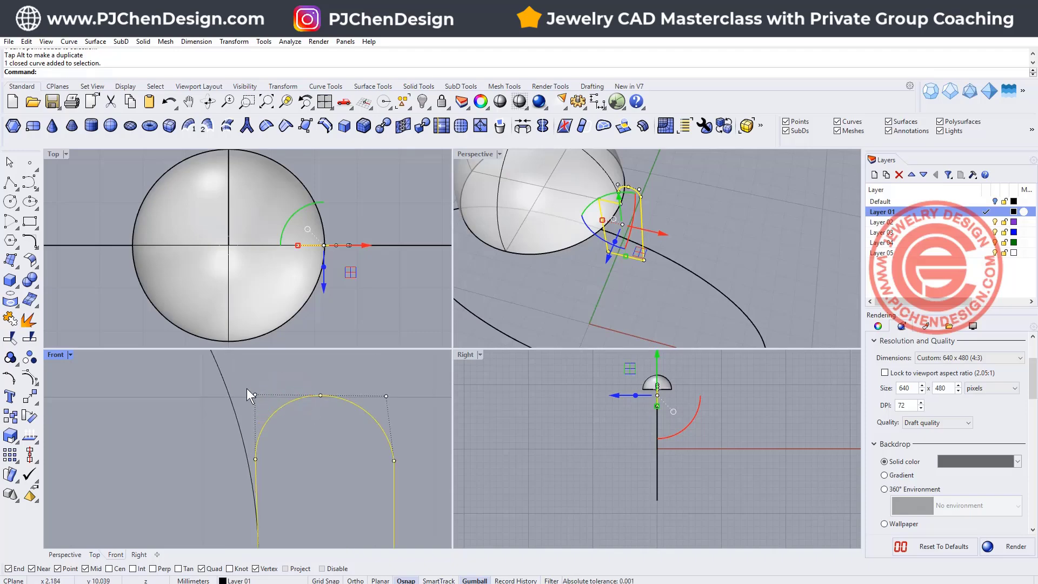
pyautogui.moveTo(247, 386); pyautogui.dragTo(350, 397)
# - Move the point where the profile's arc meets its outer wall slightly inward and down to soften the rounded top
pyautogui.click(449, 342)
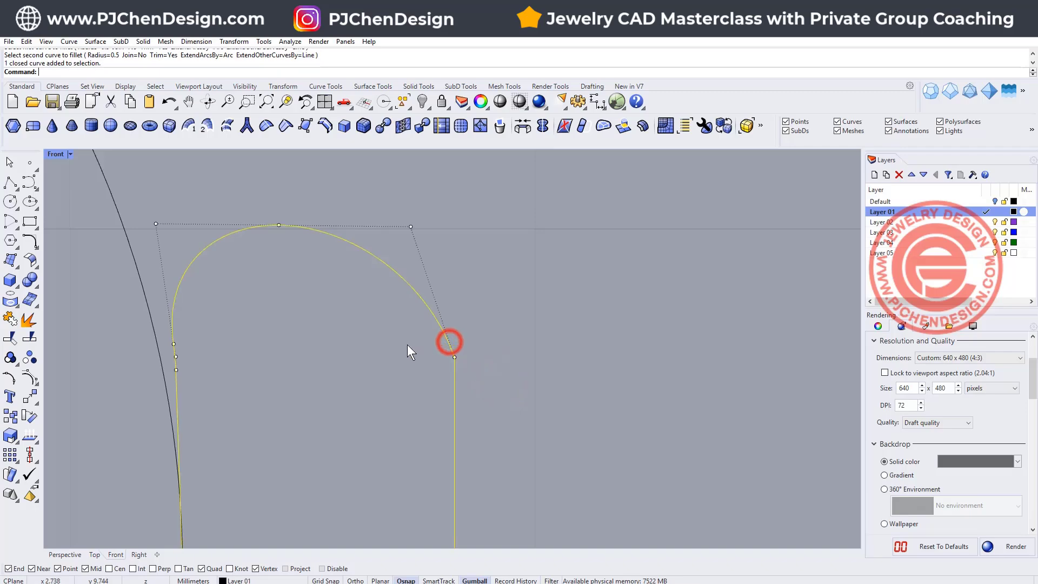
pyautogui.moveTo(387, 332); pyautogui.dragTo(484, 362)
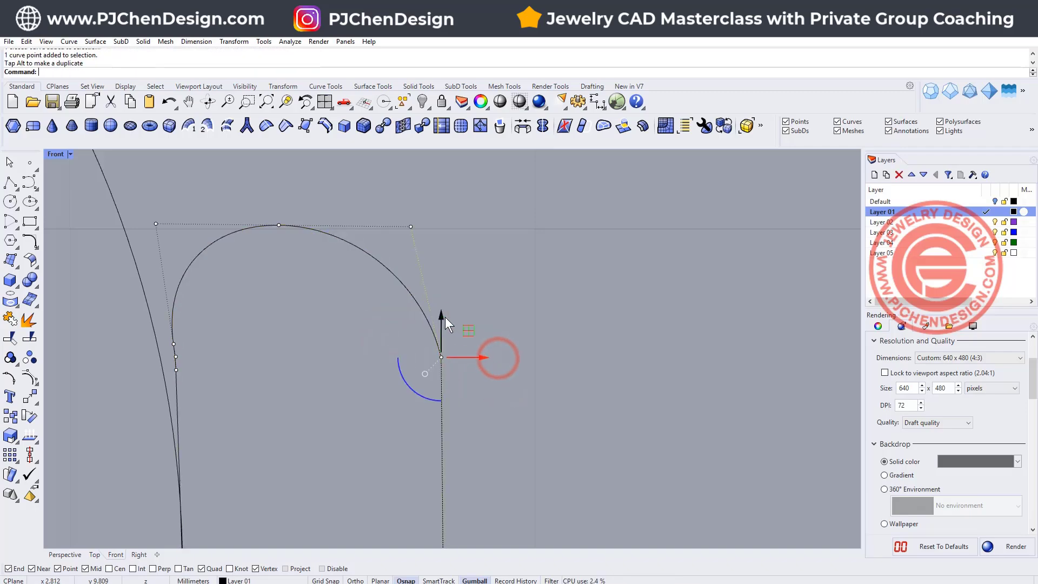
pyautogui.moveTo(444, 315); pyautogui.dragTo(453, 414)
pyautogui.click(539, 347)
pyautogui.scroll(-15, 538, 348)
pyautogui.moveTo(484, 459)
pyautogui.mouseDown(button='right')
pyautogui.moveTo(477, 339)
pyautogui.moveTo(435, 345)
pyautogui.mouseUp(button='right')
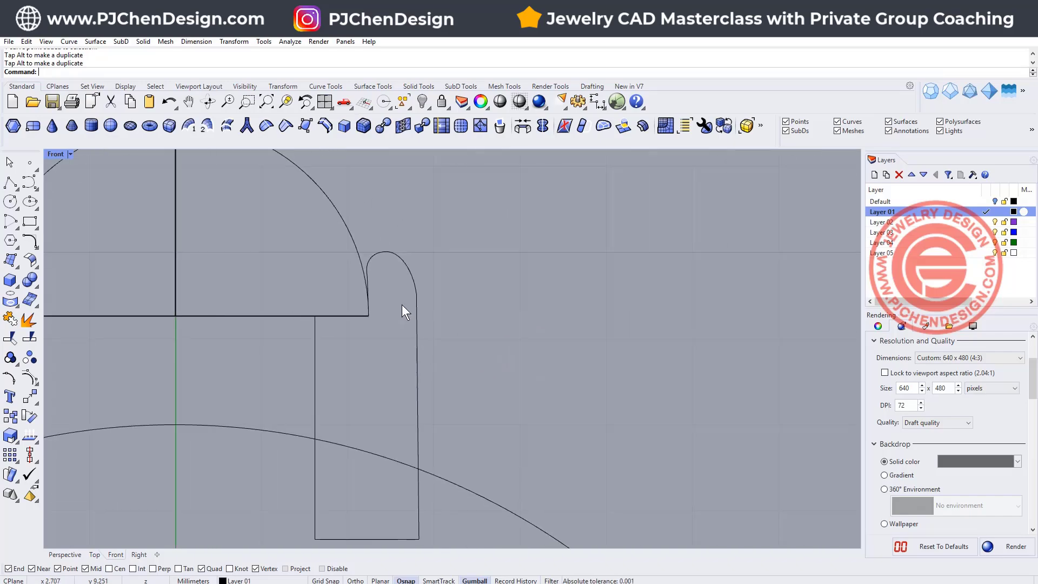
pyautogui.scroll(2, 395, 300)
pyautogui.scroll(-6, 395, 299)
pyautogui.click(435, 349)
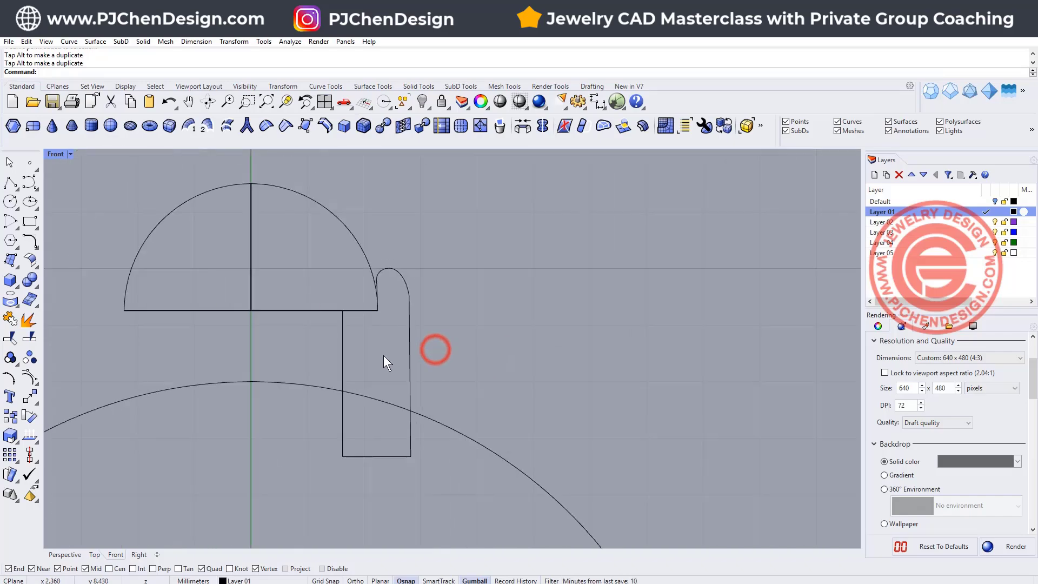
# - Try slanting the bezel profile by moving its two bottom points towards the centre, undo the move, and return to the four-view layout
pyautogui.click(412, 443)
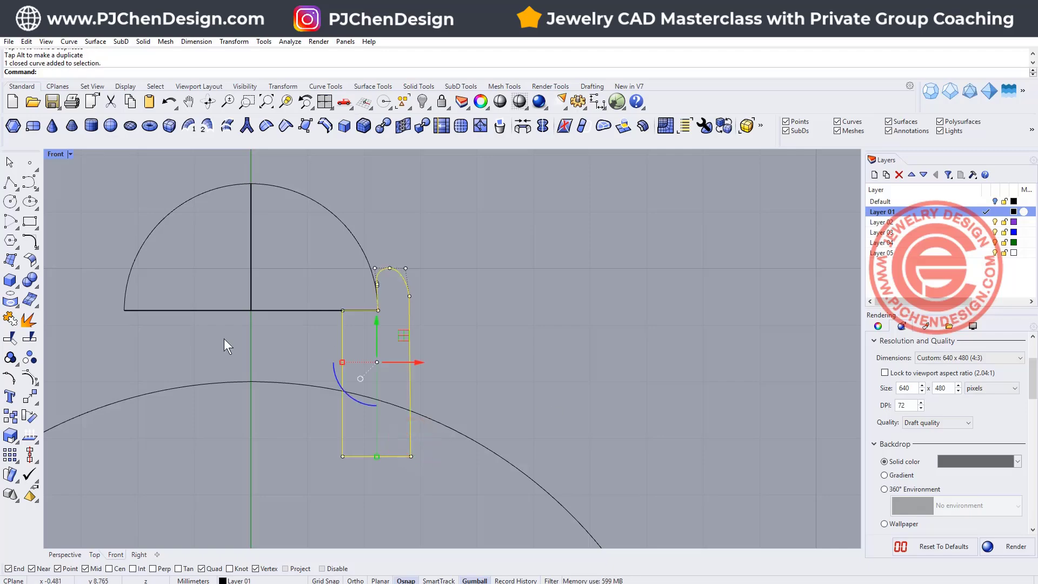
pyautogui.moveTo(285, 435); pyautogui.dragTo(378, 460)
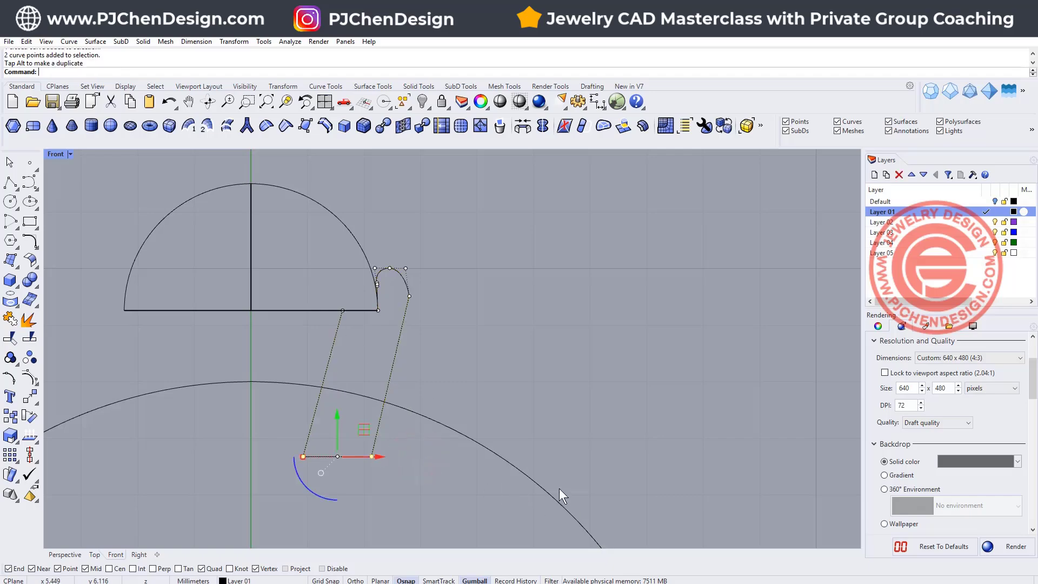
pyautogui.hotkey('ctrl', 'z')
pyautogui.click(569, 319)
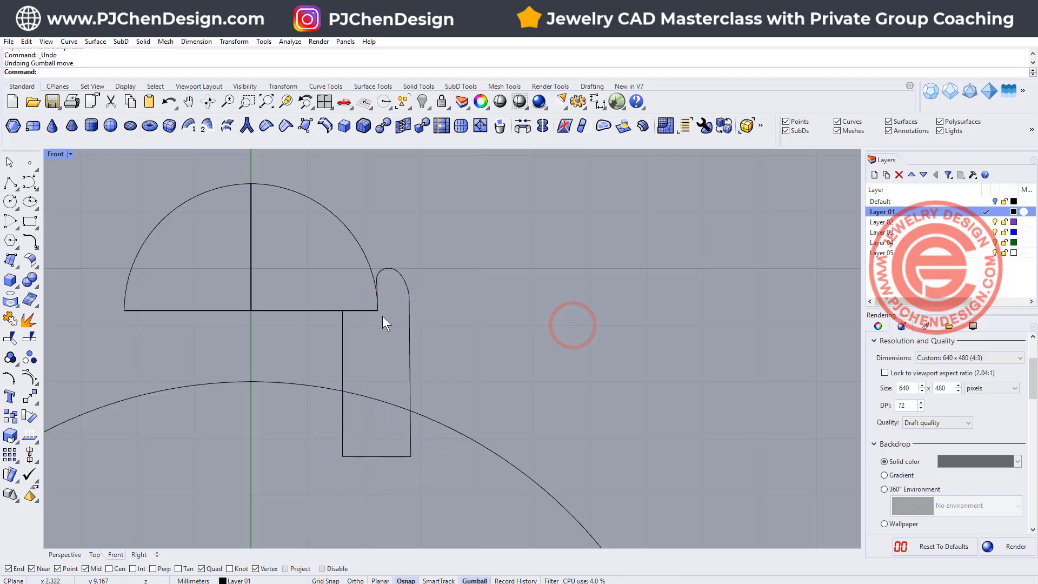
pyautogui.doubleClick(56, 156)
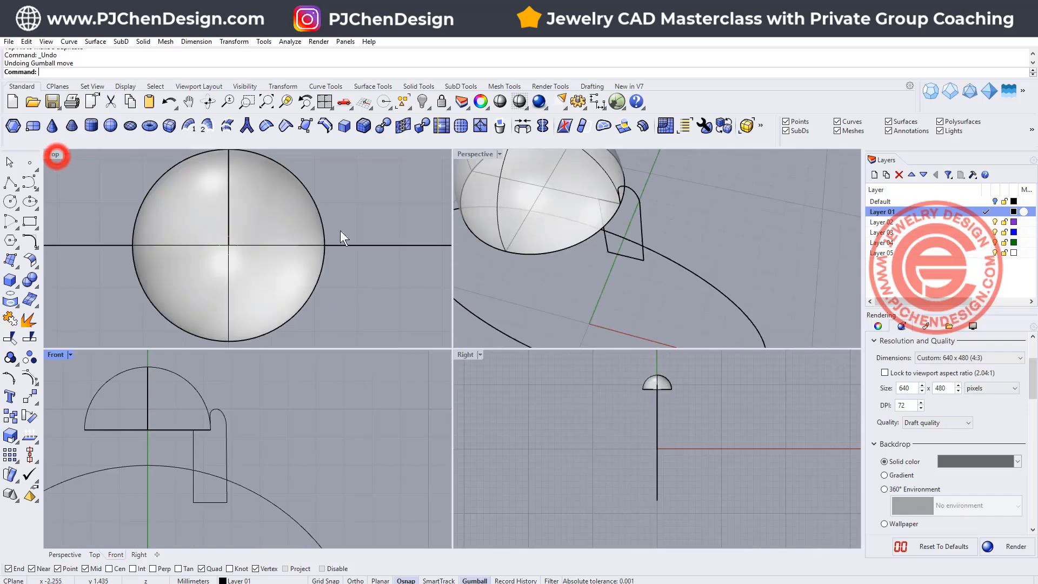
# - Revolve the bezel profile a full 360 degrees around a vertical axis starting at the origin 0, from start angle 0
pyautogui.click(666, 212)
pyautogui.scroll(-5, 672, 220)
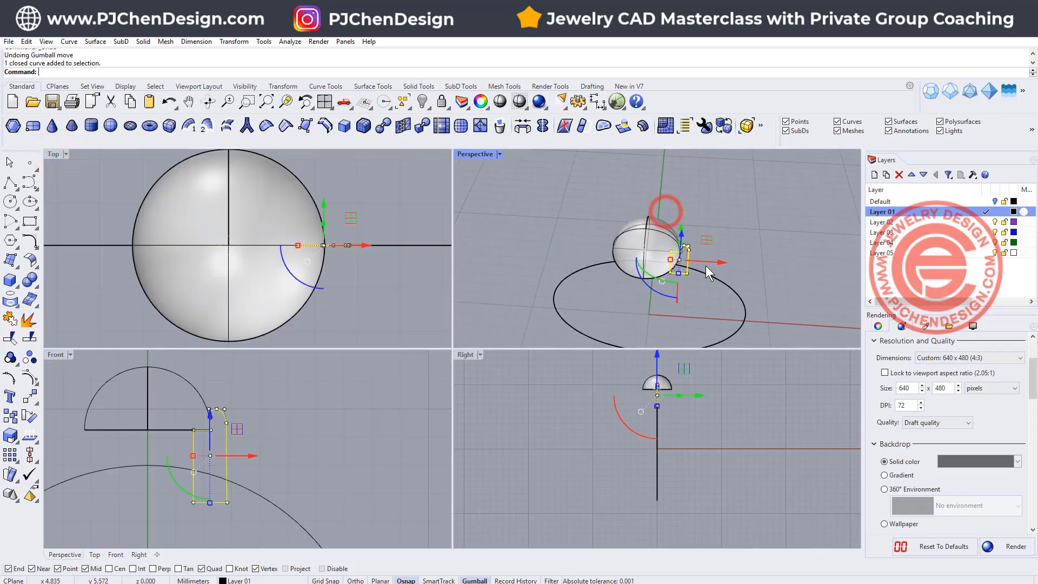
pyautogui.click(95, 42)
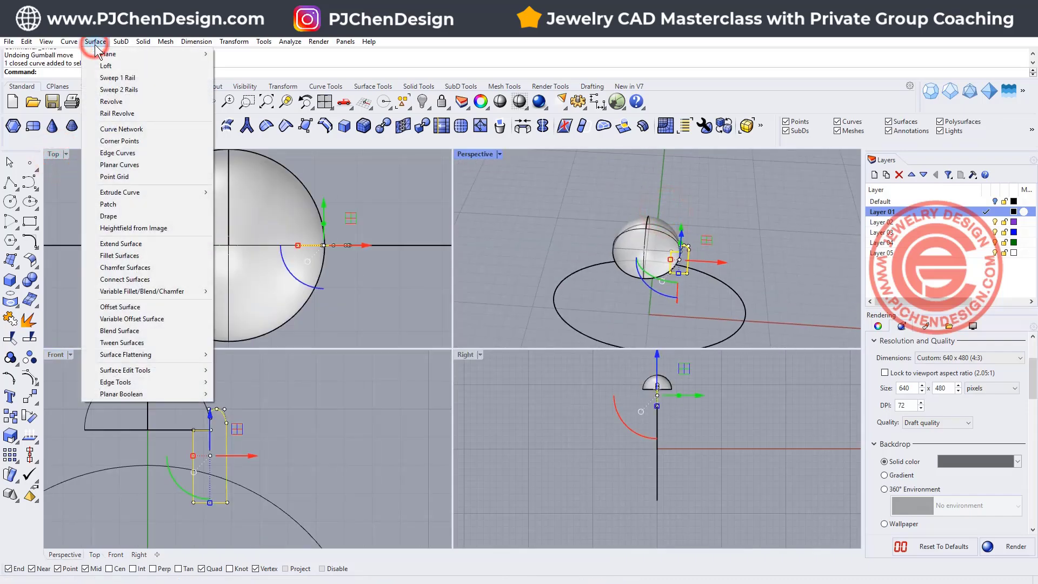
pyautogui.click(143, 101)
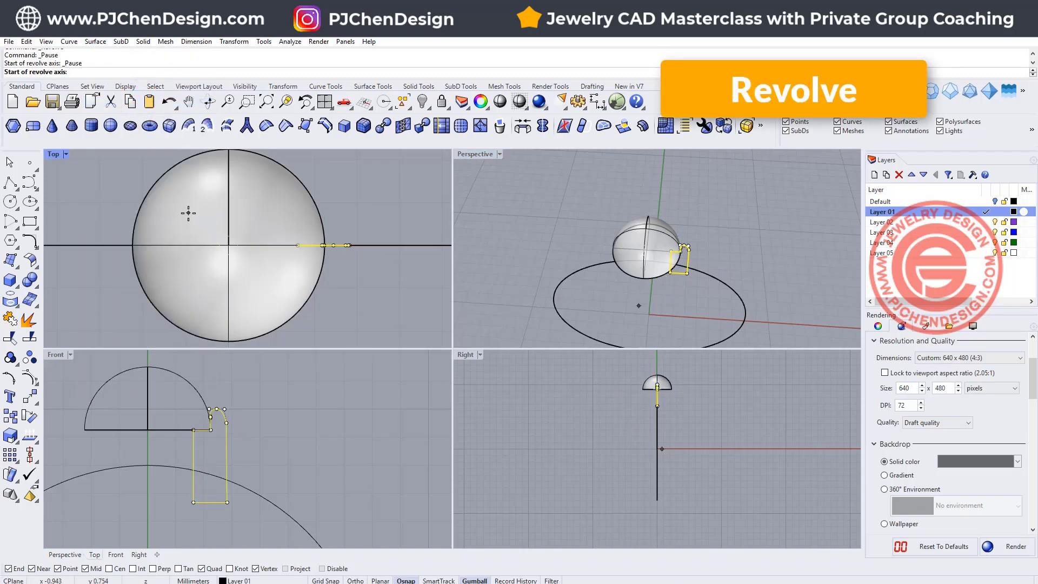
pyautogui.write('0')
pyautogui.press('Return')
pyautogui.moveTo(166, 378); pyautogui.dragTo(167, 421, button='right')
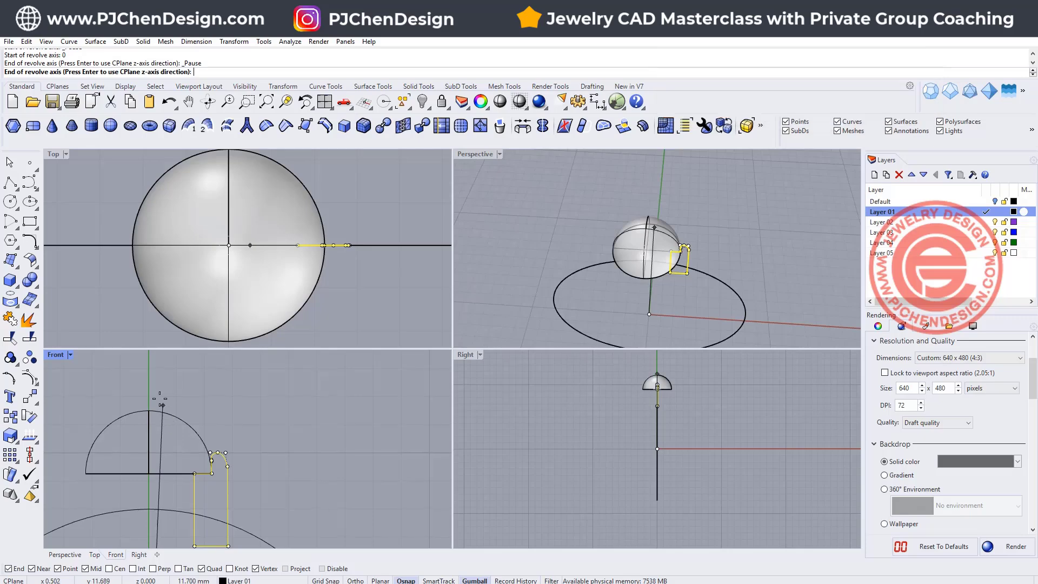
pyautogui.click(154, 386)
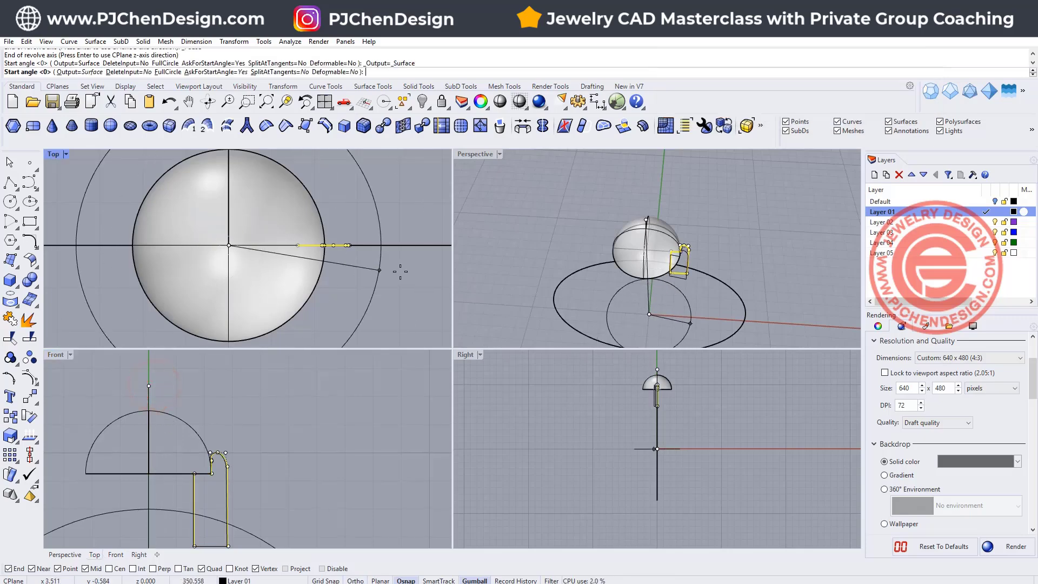
pyautogui.press('Return')
pyautogui.press('Return')
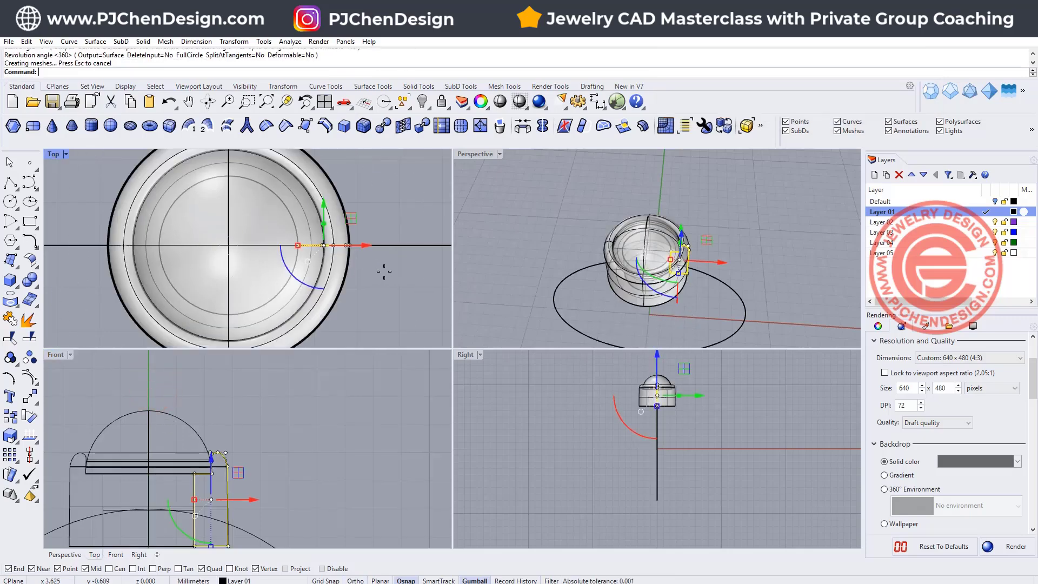
pyautogui.click(397, 294)
pyautogui.scroll(10, 668, 222)
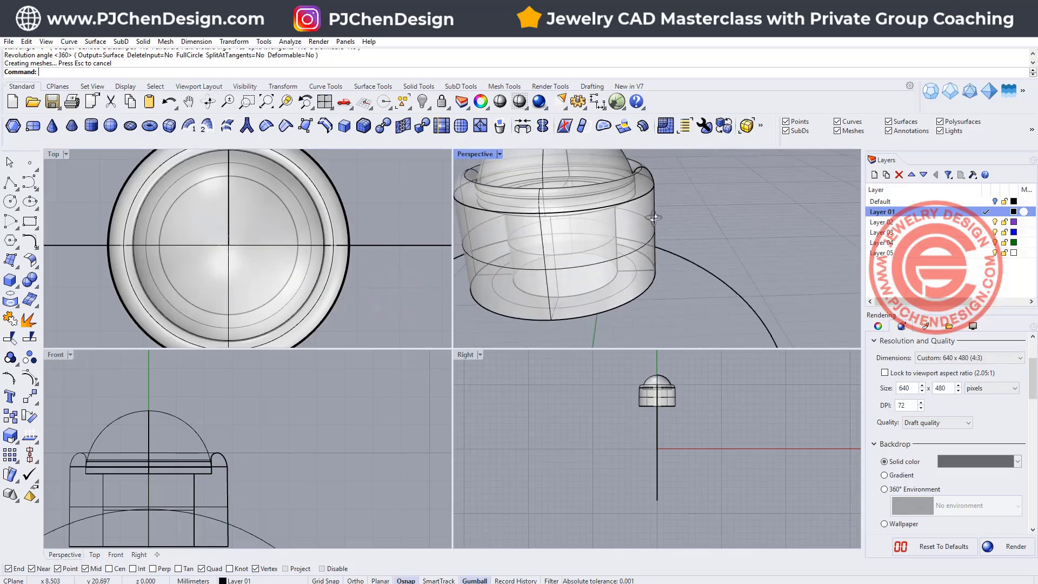
pyautogui.scroll(-5, 667, 222)
# - Turn on the Default layer and move its small faceted stone horizontally towards the bezel until it meets the outer wall
pyautogui.scroll(-5, 297, 232)
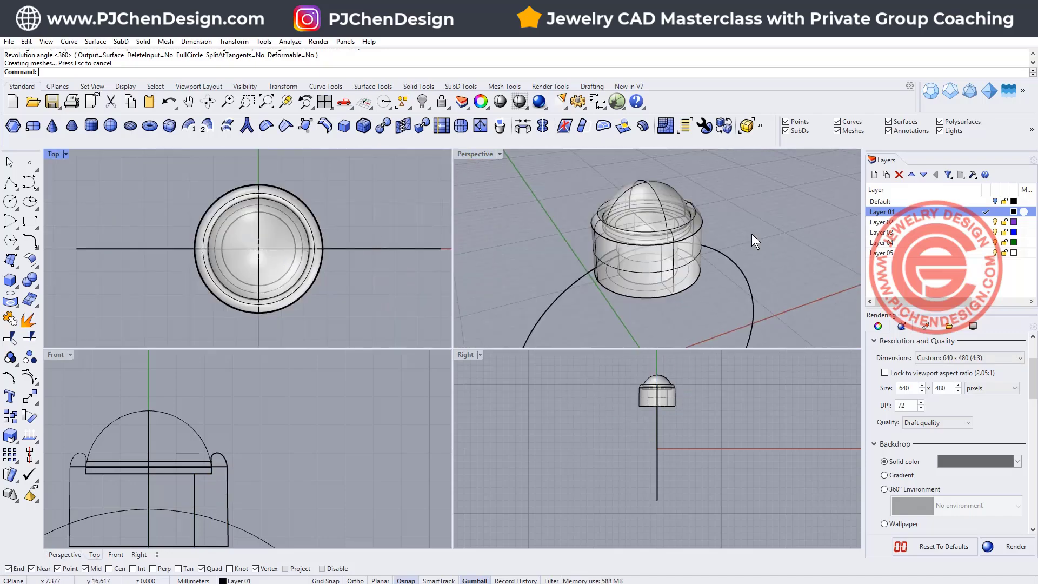
pyautogui.click(994, 202)
pyautogui.click(327, 293)
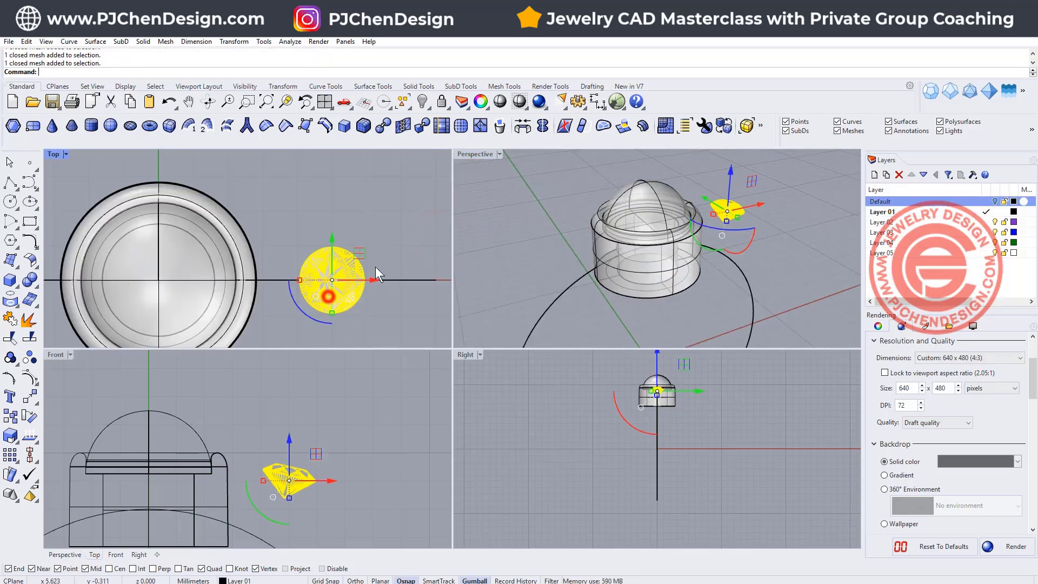
pyautogui.scroll(4, 326, 288)
pyautogui.moveTo(333, 282); pyautogui.dragTo(293, 276, button='right')
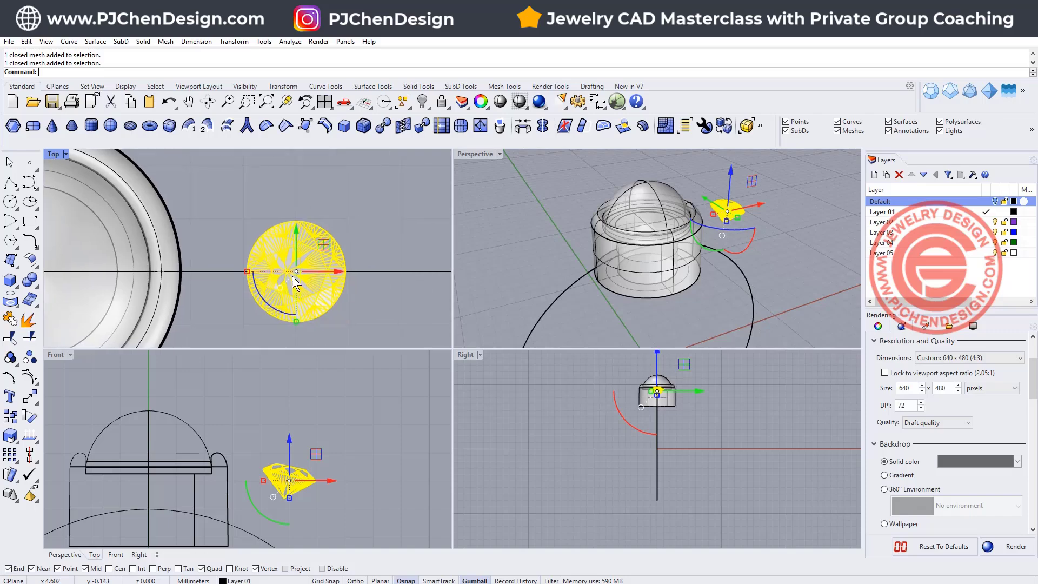
pyautogui.moveTo(341, 272); pyautogui.dragTo(276, 274)
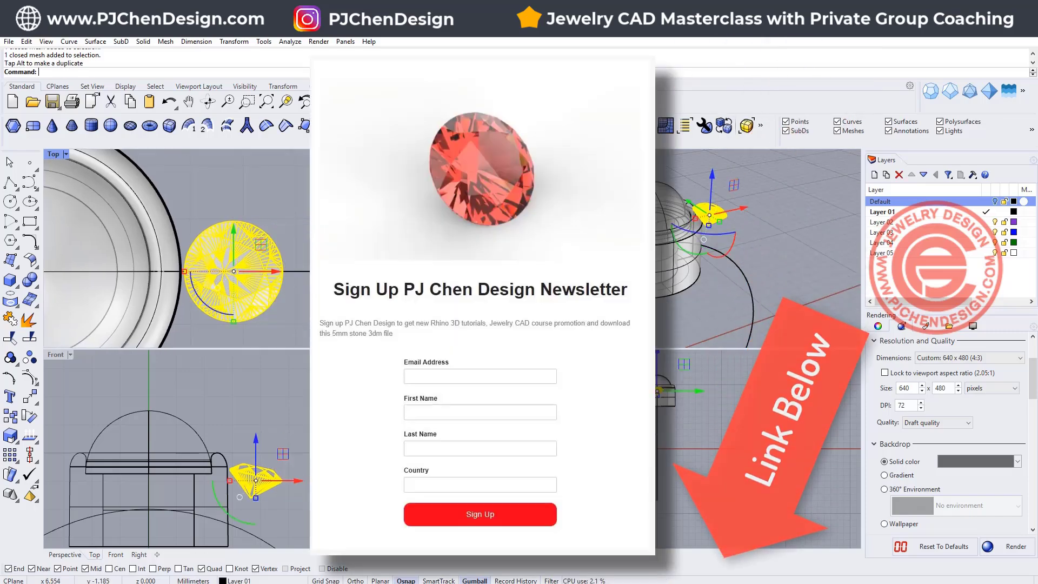
pyautogui.click(381, 334)
# - Adjust the small stone's height in the Front view so it sits slightly lower beside the bezel, just below the rounded rim
pyautogui.scroll(-4, 219, 471)
pyautogui.scroll(4, 232, 466)
pyautogui.moveTo(232, 466); pyautogui.dragTo(258, 438, button='right')
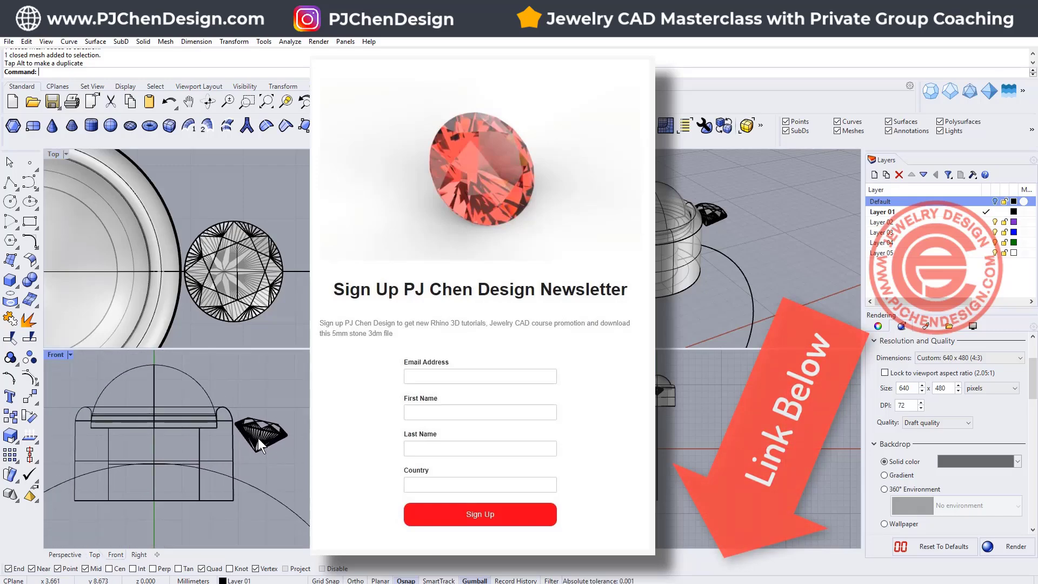
pyautogui.click(258, 437)
pyautogui.scroll(3, 265, 430)
pyautogui.moveTo(273, 420); pyautogui.dragTo(269, 437)
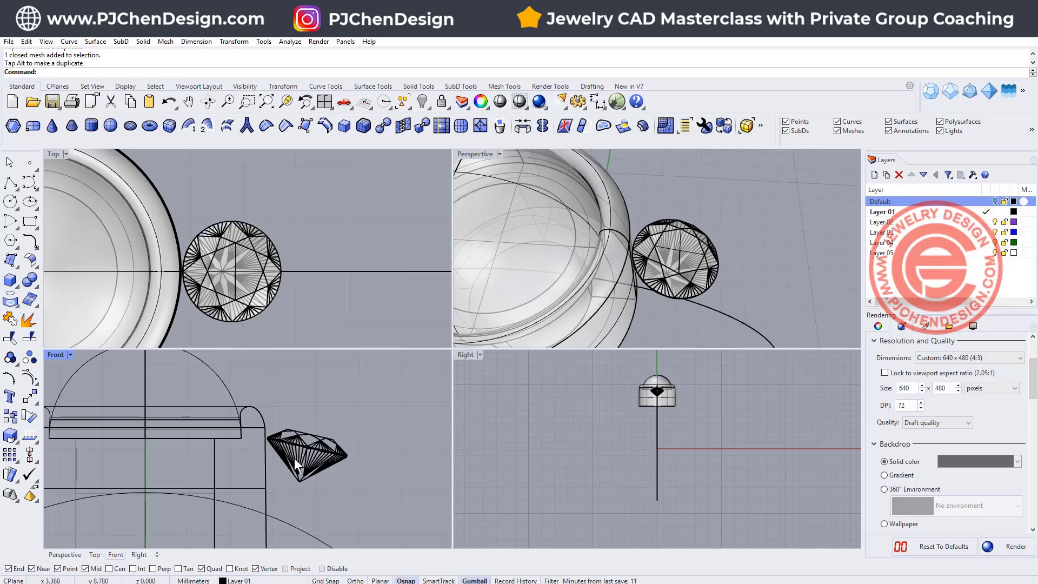
pyautogui.scroll(2, 303, 456)
pyautogui.click(312, 453)
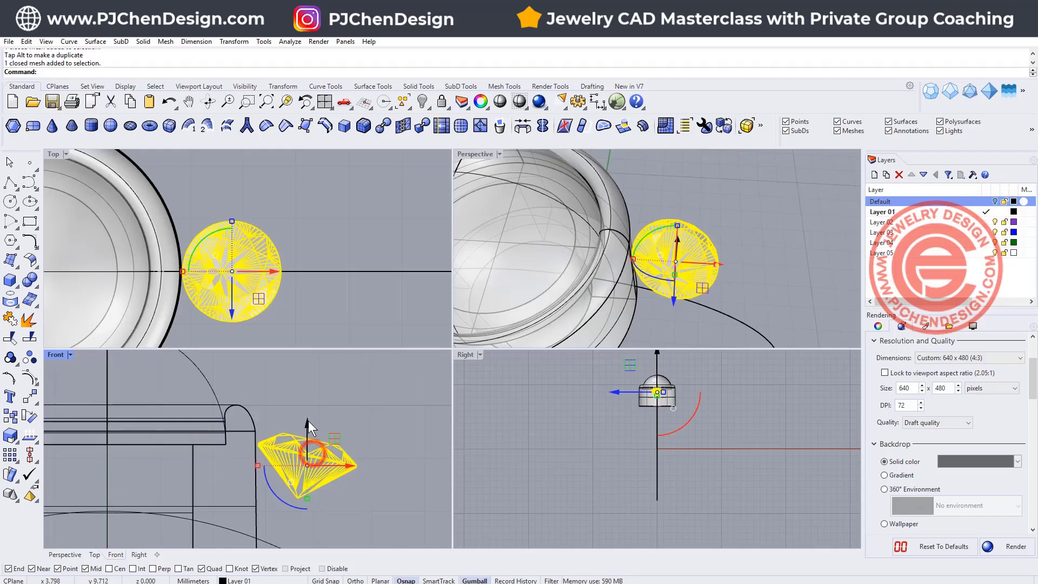
pyautogui.moveTo(309, 420); pyautogui.dragTo(307, 414)
pyautogui.scroll(-1, 303, 427)
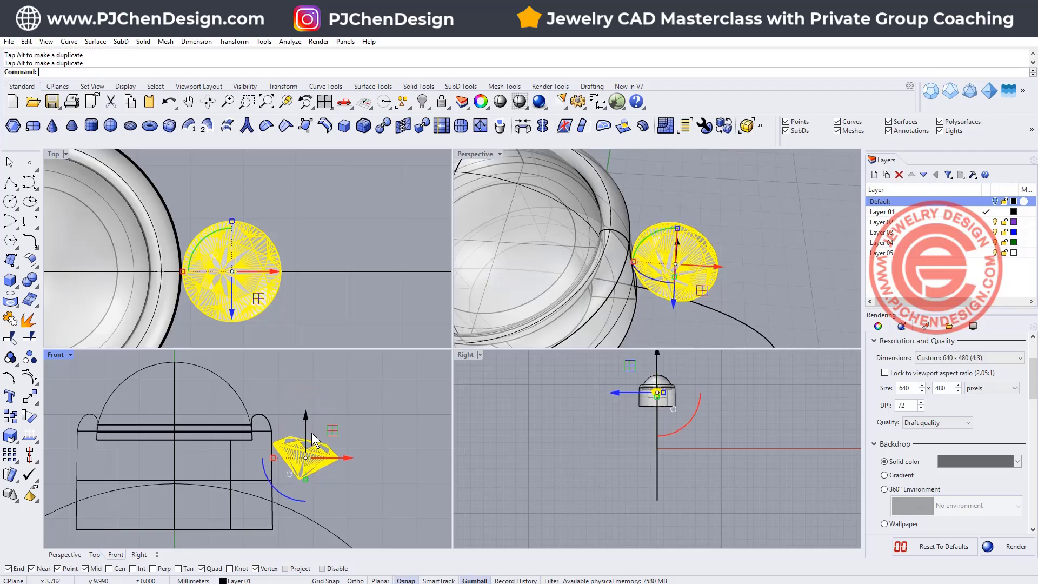
pyautogui.scroll(2, 227, 468)
pyautogui.click(335, 472)
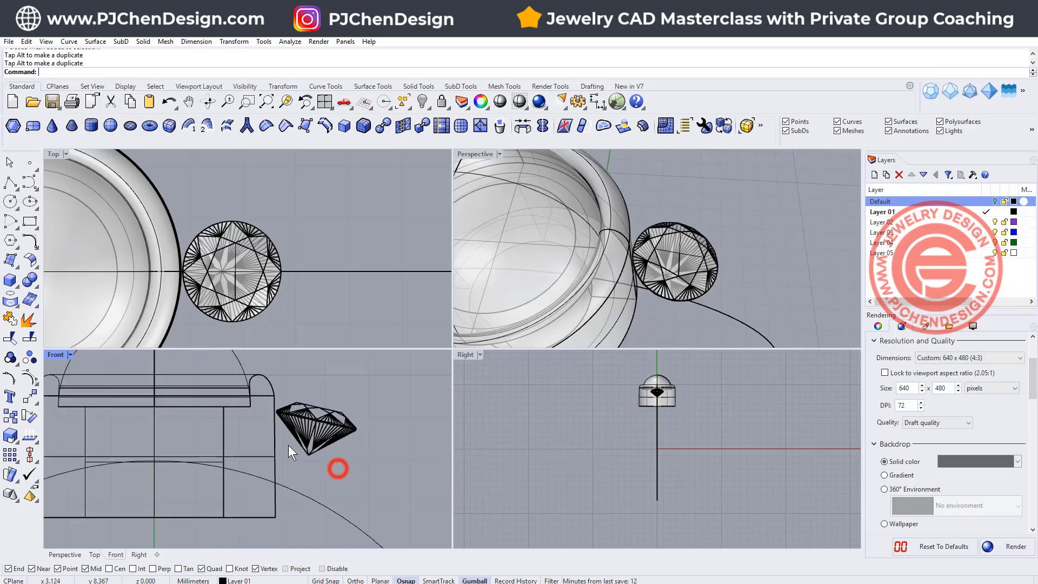
pyautogui.click(319, 457)
pyautogui.click(350, 482)
pyautogui.scroll(-1, 207, 442)
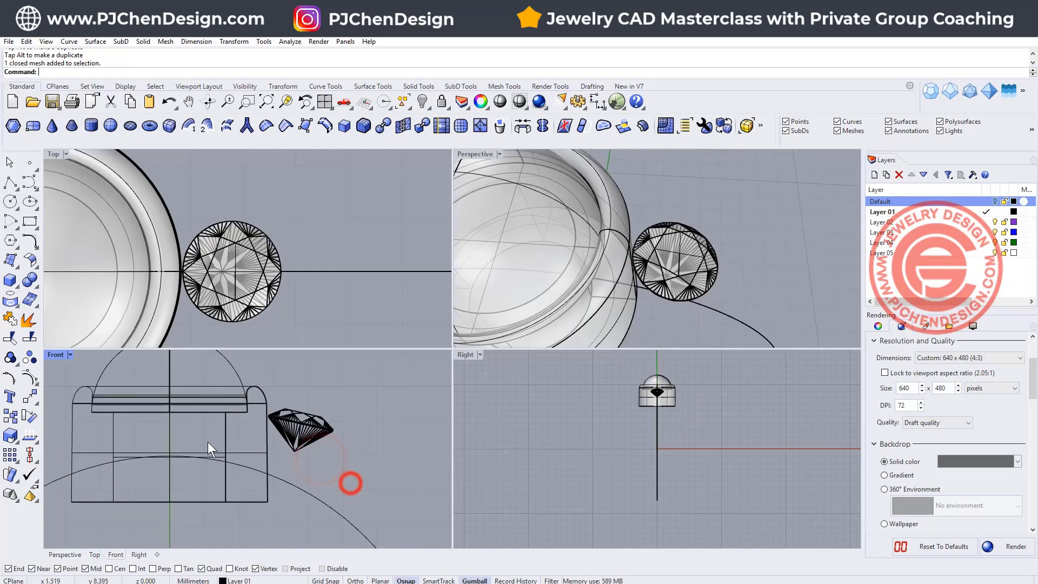
pyautogui.moveTo(207, 442); pyautogui.dragTo(232, 433, button='right')
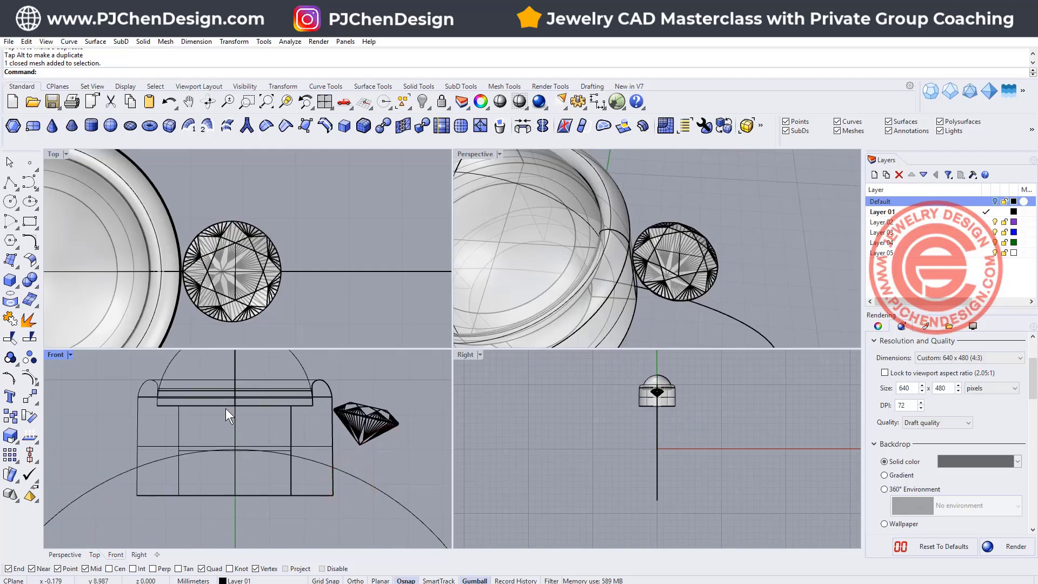
pyautogui.click(238, 424)
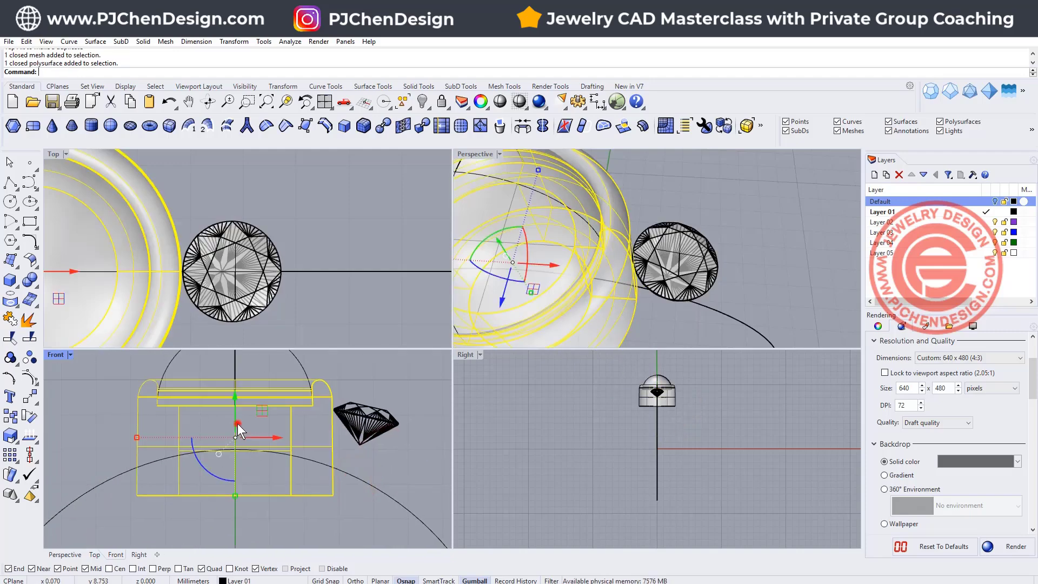
pyautogui.click(397, 457)
pyautogui.scroll(-3, 277, 416)
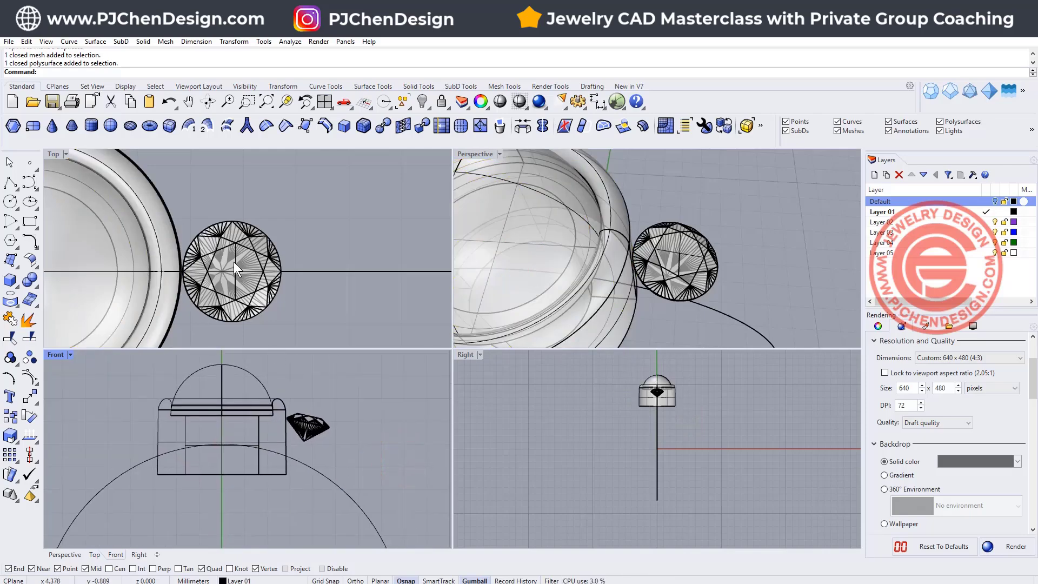
# - Try resizing the small faceted stone in the Top view and undo the scaling
pyautogui.scroll(-3, 234, 262)
pyautogui.click(331, 249)
pyautogui.moveTo(219, 257); pyautogui.dragTo(264, 254, button='right')
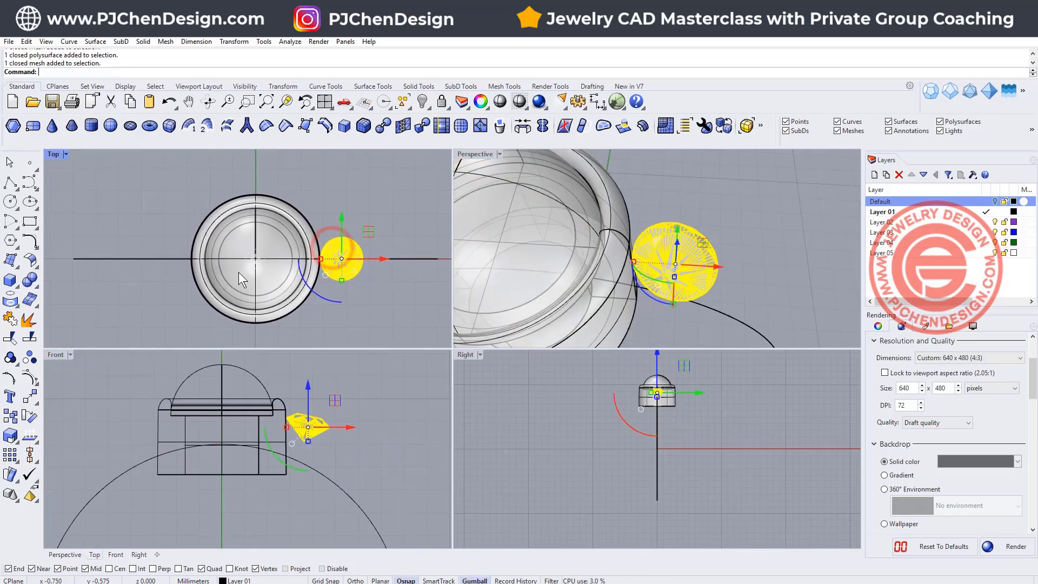
pyautogui.scroll(3, 333, 265)
pyautogui.moveTo(307, 255); pyautogui.dragTo(292, 264)
pyautogui.hotkey('ctrl', 'z')
# - Polar-array the small stone around the origin 0 with 10 items over 360 degrees, with Record History enabled
pyautogui.scroll(-2, 257, 249)
pyautogui.click(16, 459)
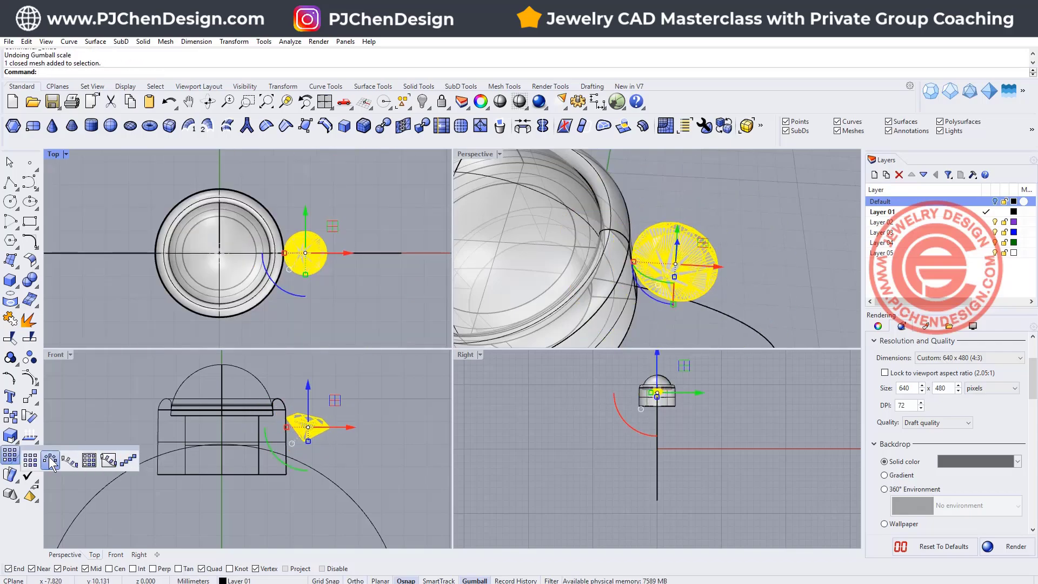
pyautogui.click(50, 460)
pyautogui.scroll(-2, 232, 187)
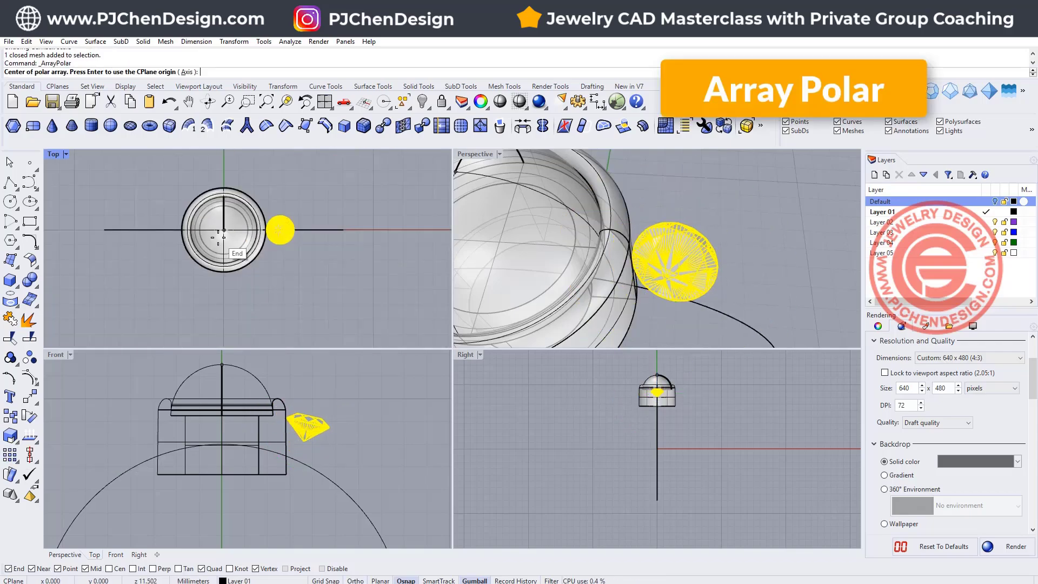
pyautogui.write('0')
pyautogui.press('Return')
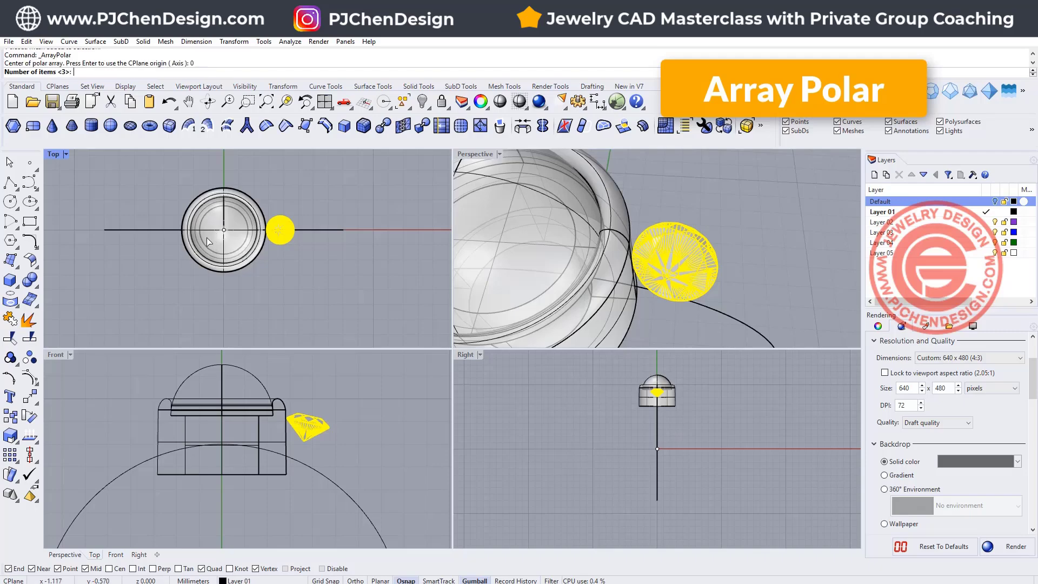
pyautogui.press('Return')
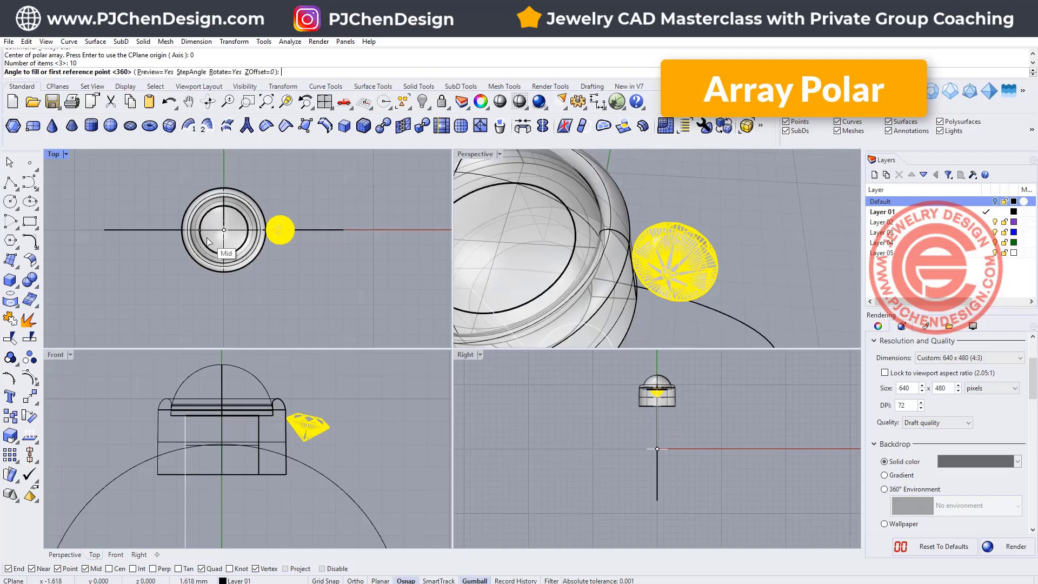
pyautogui.press('Return')
pyautogui.click(504, 579)
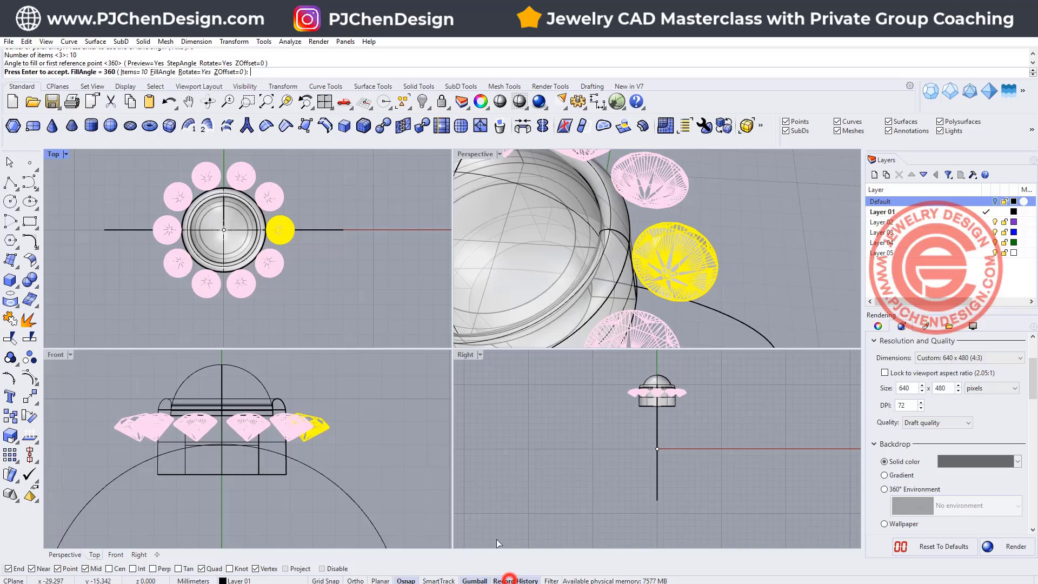
pyautogui.press('Return')
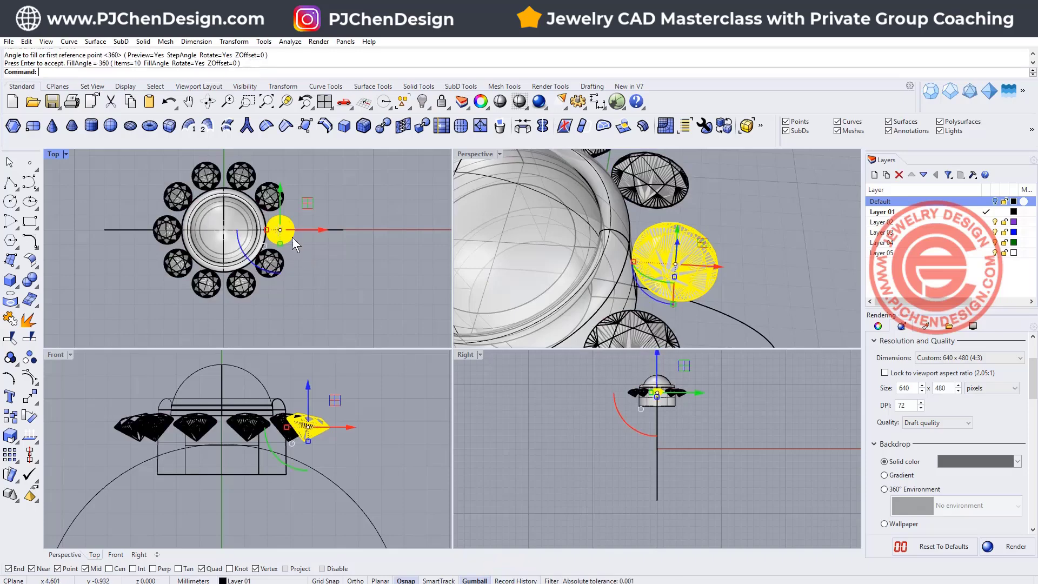
# - Try moving the array's original stone outward from the bezel and back in until it overlaps the bezel's edge
pyautogui.scroll(1, 292, 236)
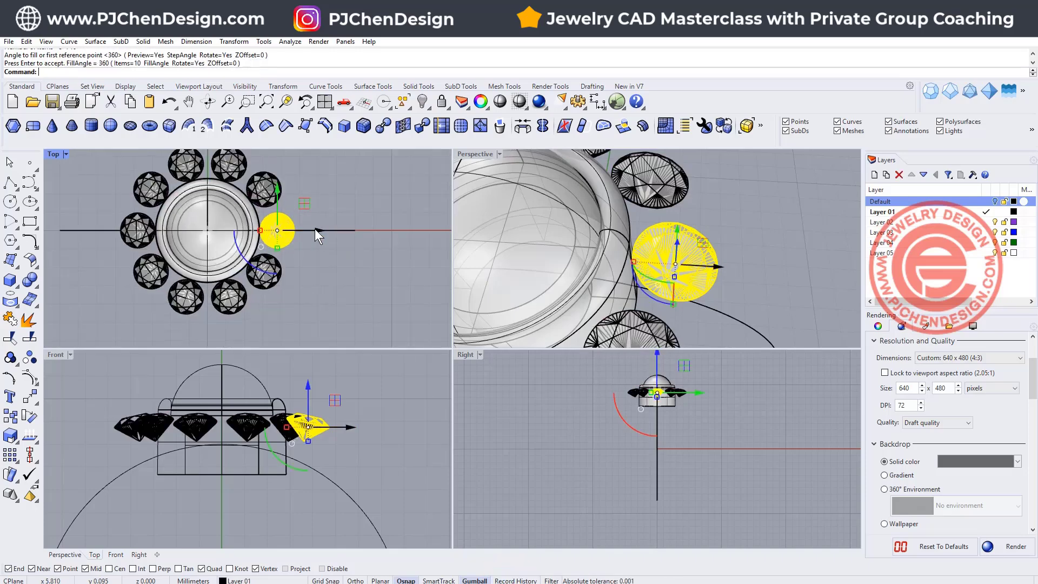
pyautogui.moveTo(319, 230); pyautogui.dragTo(324, 234)
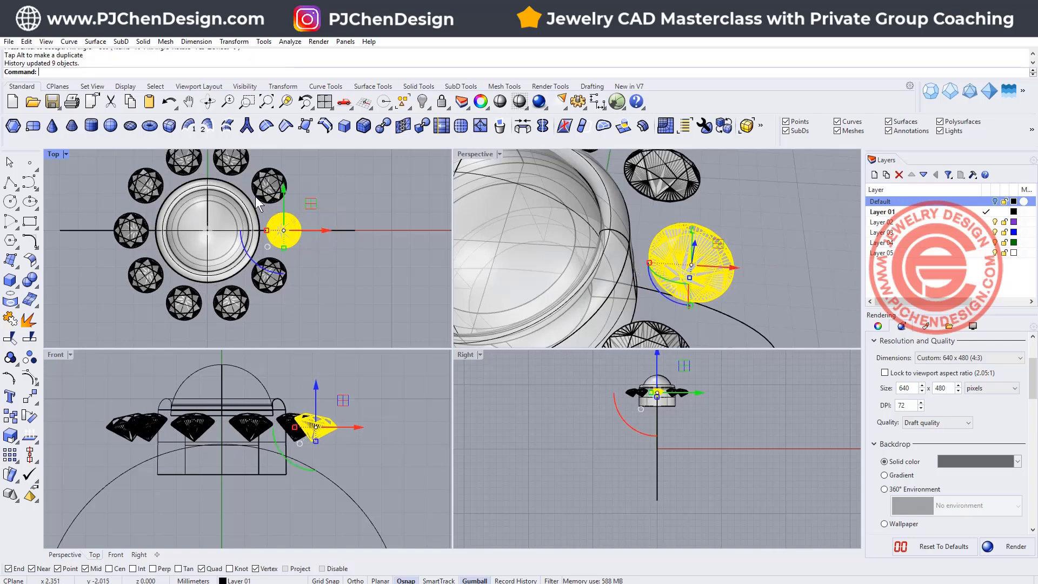
pyautogui.scroll(3, 258, 212)
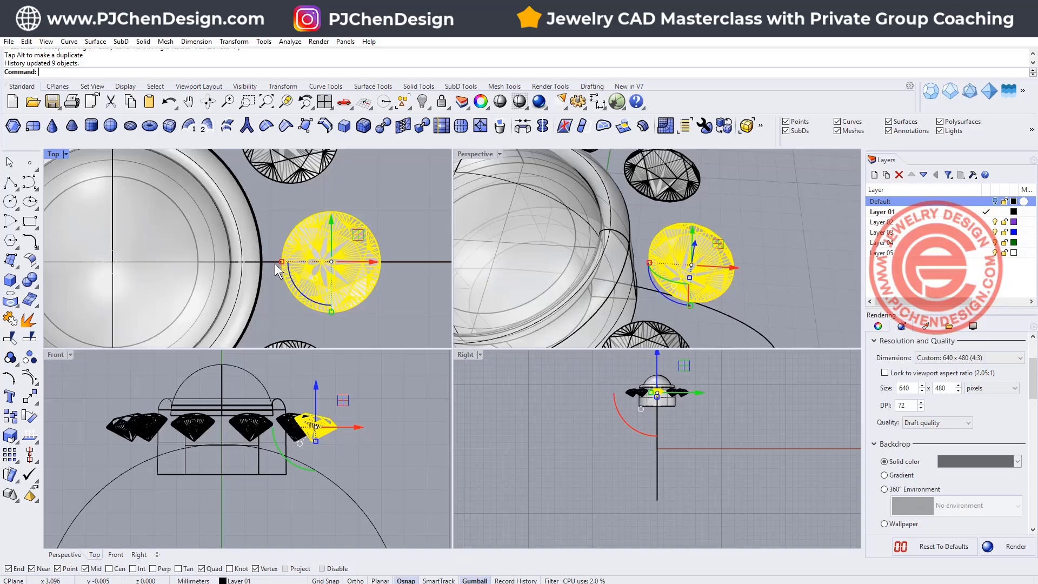
pyautogui.scroll(3, 269, 261)
pyautogui.scroll(-2, 277, 264)
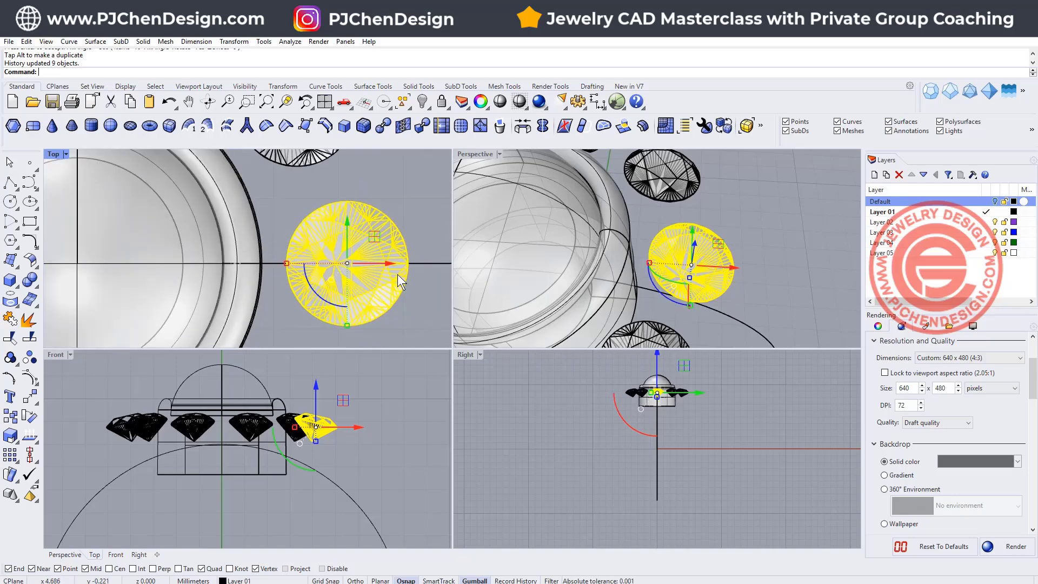
pyautogui.moveTo(388, 264); pyautogui.dragTo(358, 269)
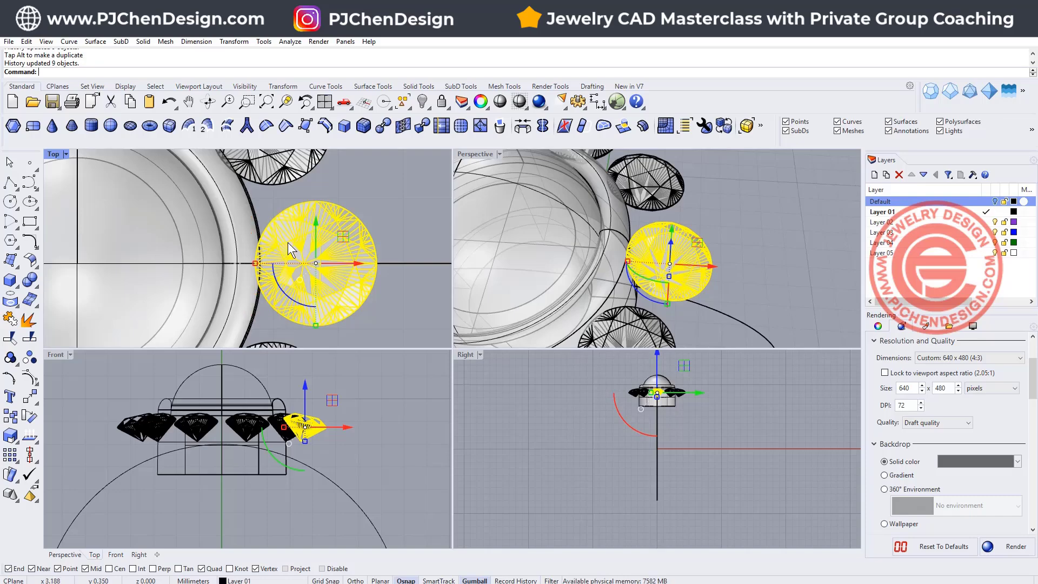
# - Move the array's original stone outward in the Top view to leave a gap between the ring of stones and the bezel
pyautogui.scroll(-2, 340, 263)
pyautogui.moveTo(329, 259); pyautogui.dragTo(278, 259, button='right')
pyautogui.scroll(-2, 278, 258)
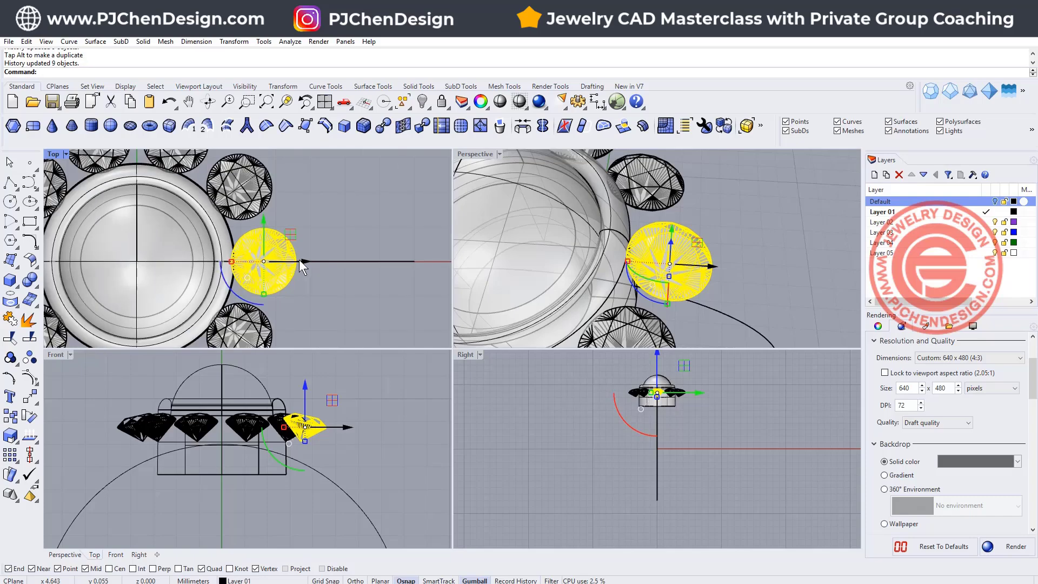
pyautogui.moveTo(299, 260); pyautogui.dragTo(320, 263)
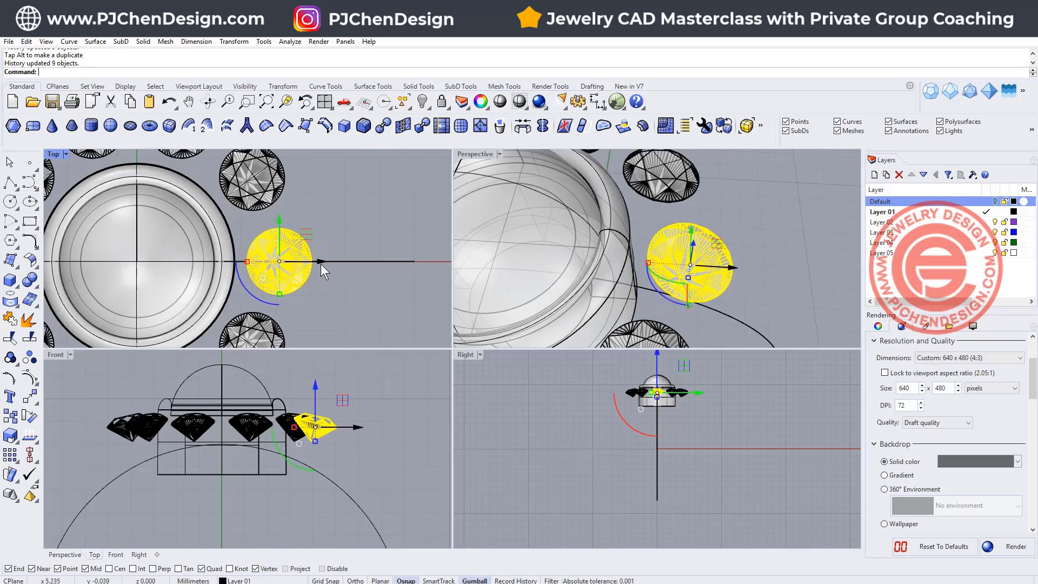
pyautogui.scroll(-3, 325, 268)
pyautogui.click(365, 301)
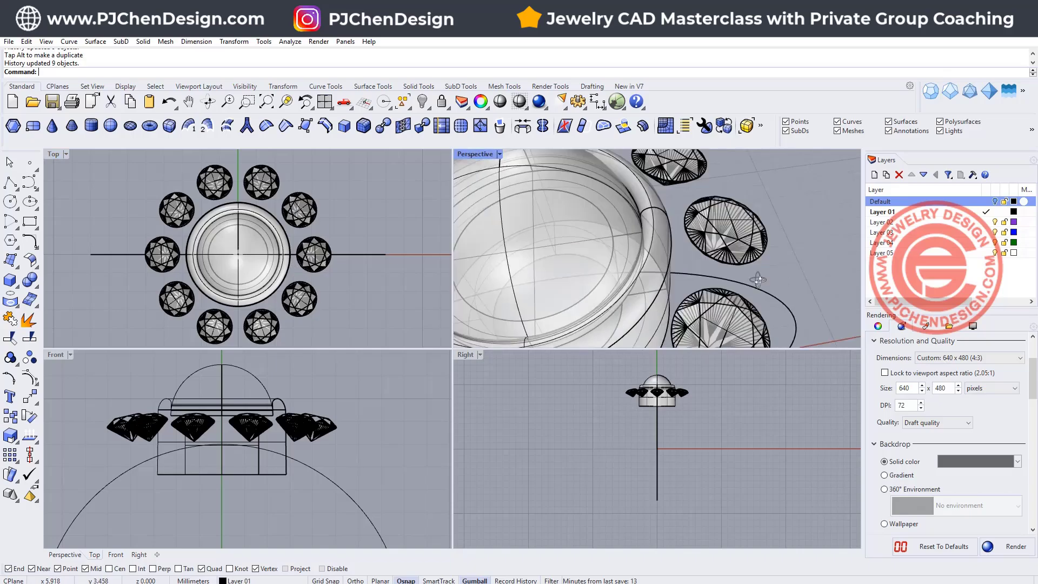
# - Rotate the array's original stone slightly in the Front view so that its table tilts outward from the bezel
pyautogui.scroll(3, 327, 282)
pyautogui.click(323, 276)
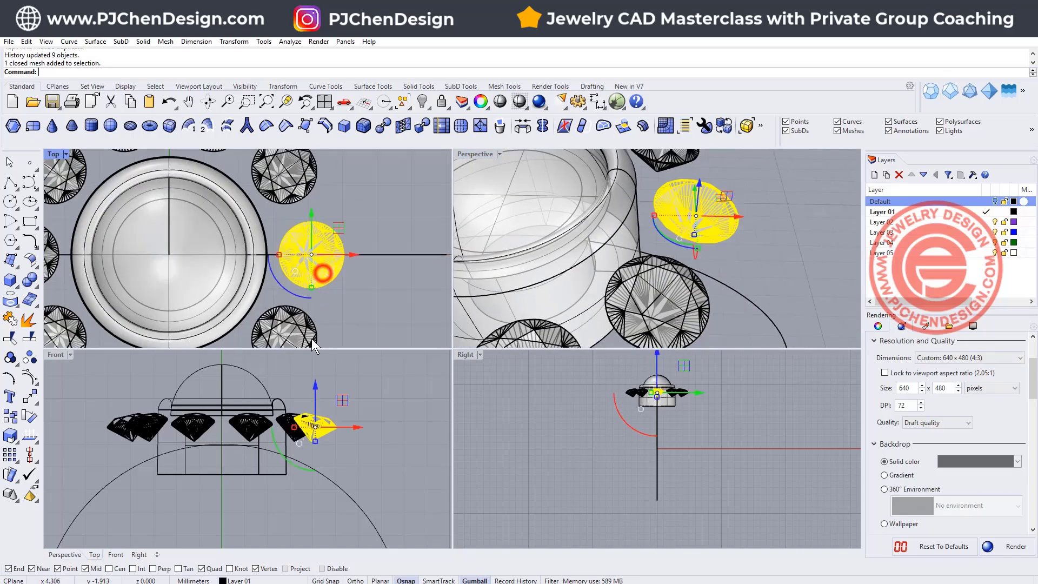
pyautogui.scroll(3, 306, 451)
pyautogui.moveTo(300, 458); pyautogui.dragTo(300, 460)
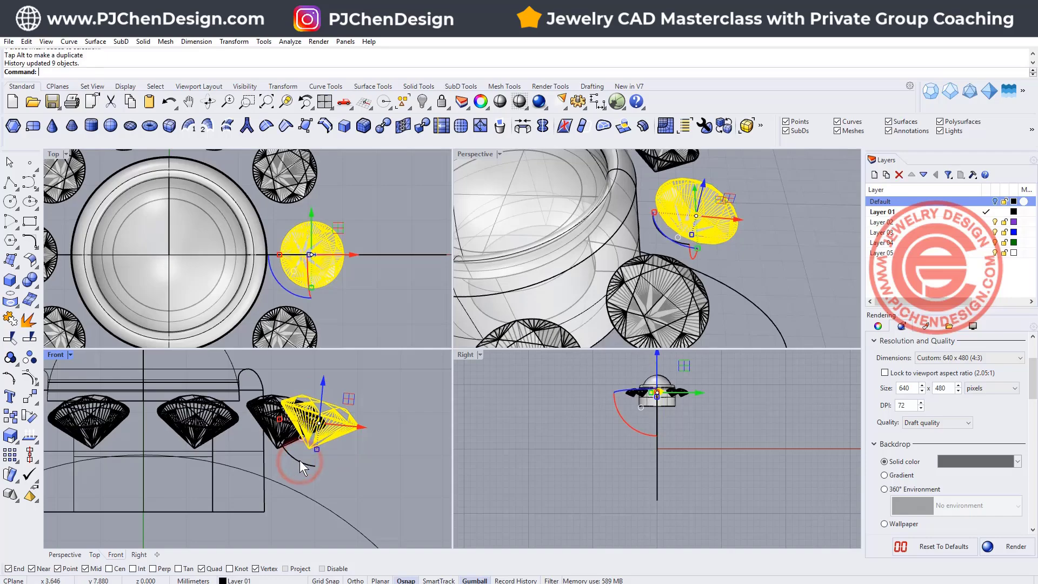
pyautogui.scroll(-2, 352, 399)
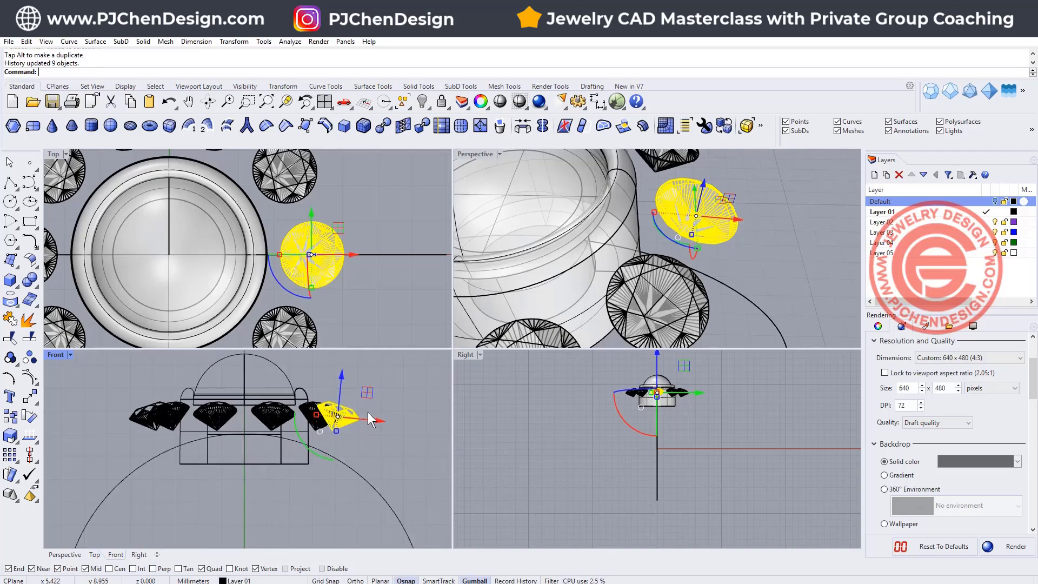
pyautogui.click(394, 281)
# - Examine the tilted halo stones and their spacing around the bezel in the Perspective and Top views
pyautogui.moveTo(797, 269); pyautogui.dragTo(687, 284, button='right')
pyautogui.scroll(-5, 675, 281)
pyautogui.scroll(-4, 285, 255)
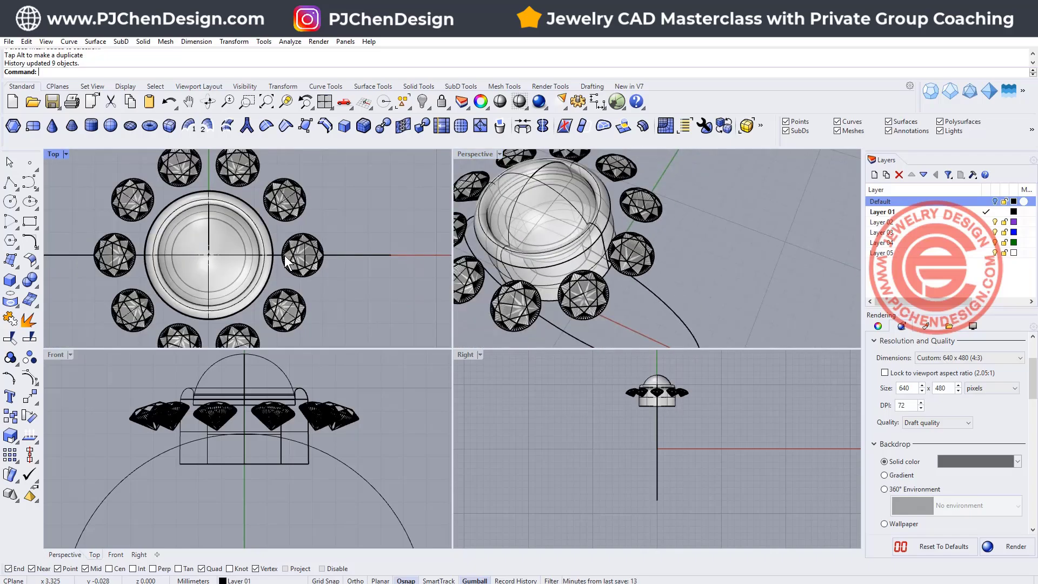
pyautogui.scroll(3, 292, 243)
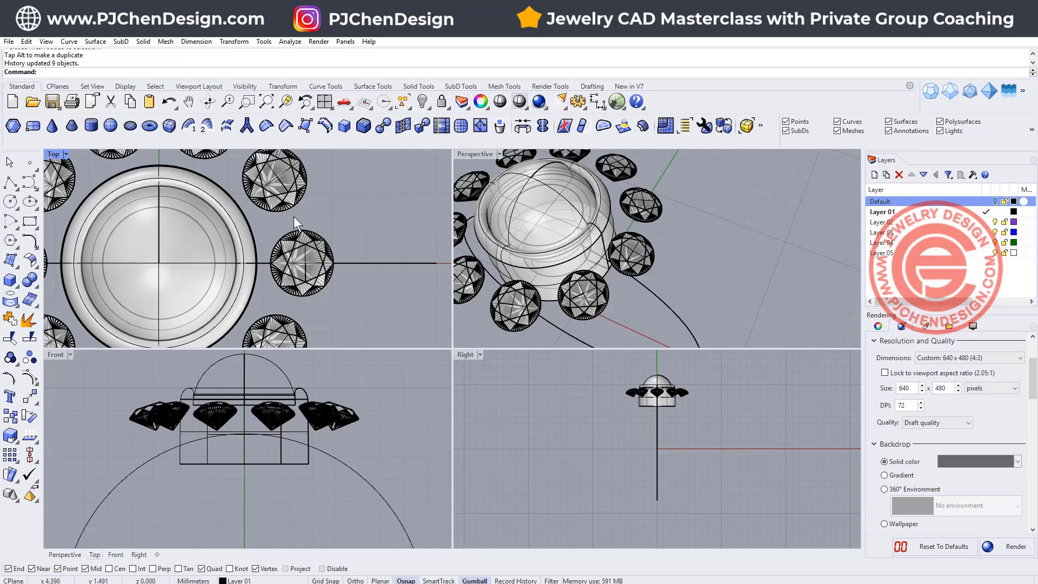
pyautogui.scroll(-3, 313, 254)
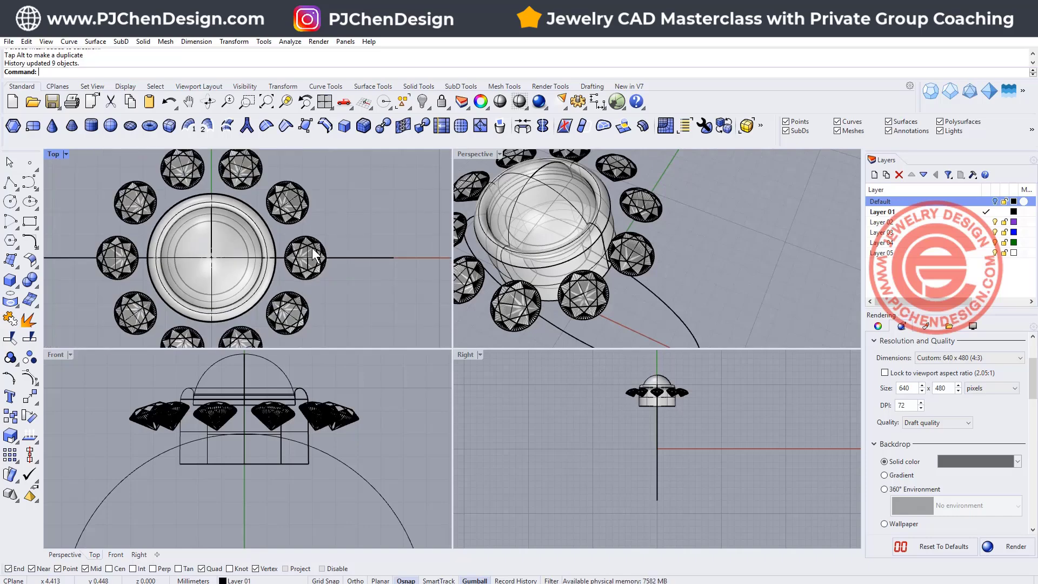
pyautogui.scroll(2, 248, 226)
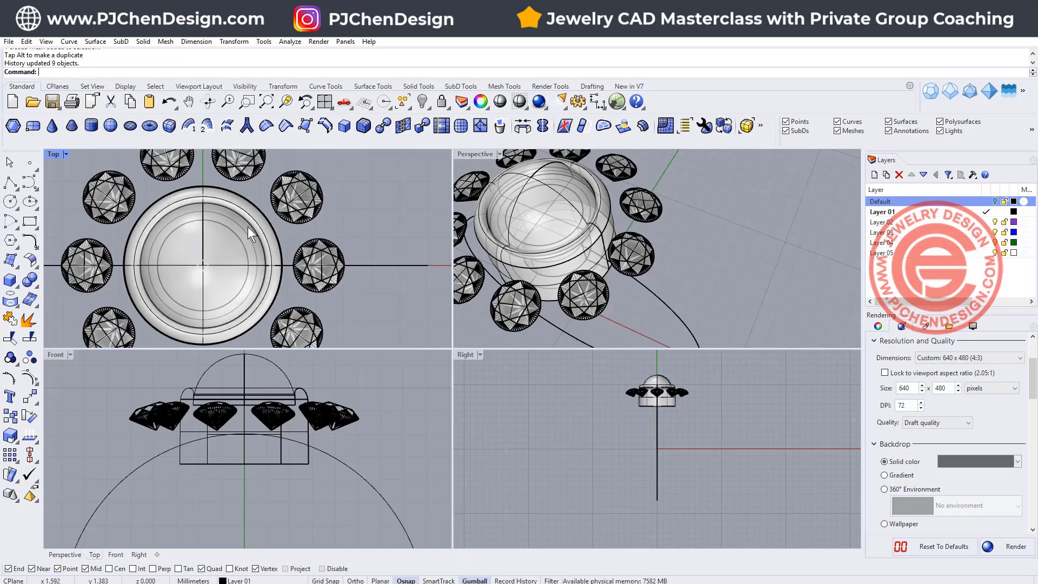
pyautogui.scroll(-2, 291, 245)
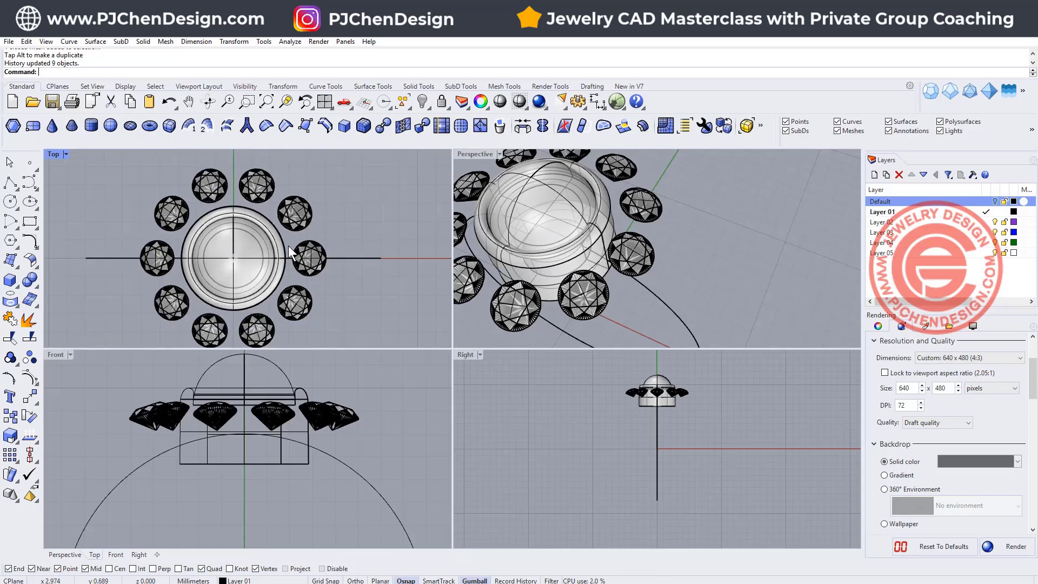
pyautogui.moveTo(302, 331); pyautogui.dragTo(384, 307, button='right')
pyautogui.moveTo(689, 294); pyautogui.dragTo(827, 256, button='right')
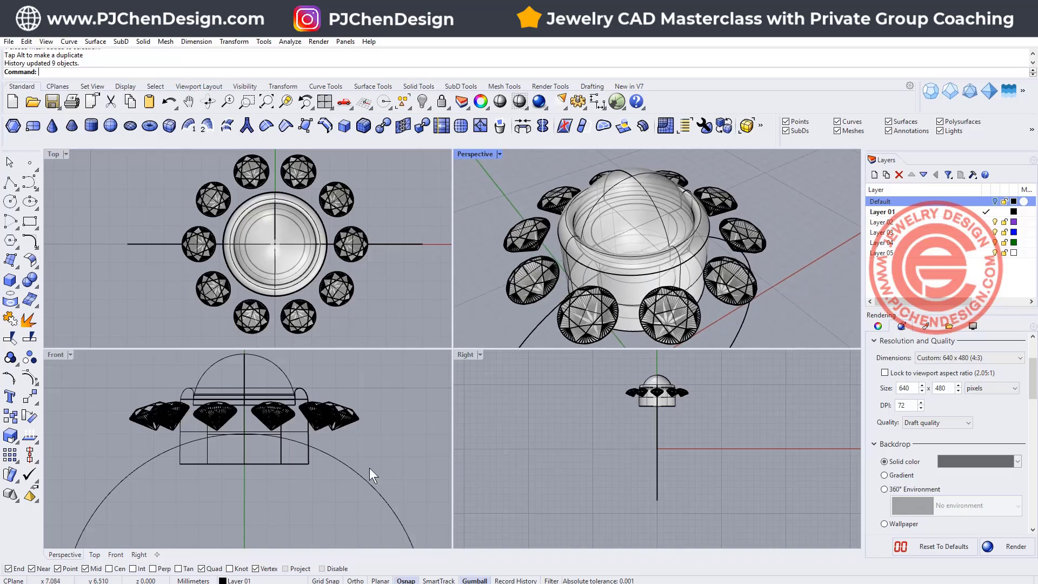
pyautogui.moveTo(375, 261); pyautogui.dragTo(351, 259, button='right')
pyautogui.scroll(1, 292, 245)
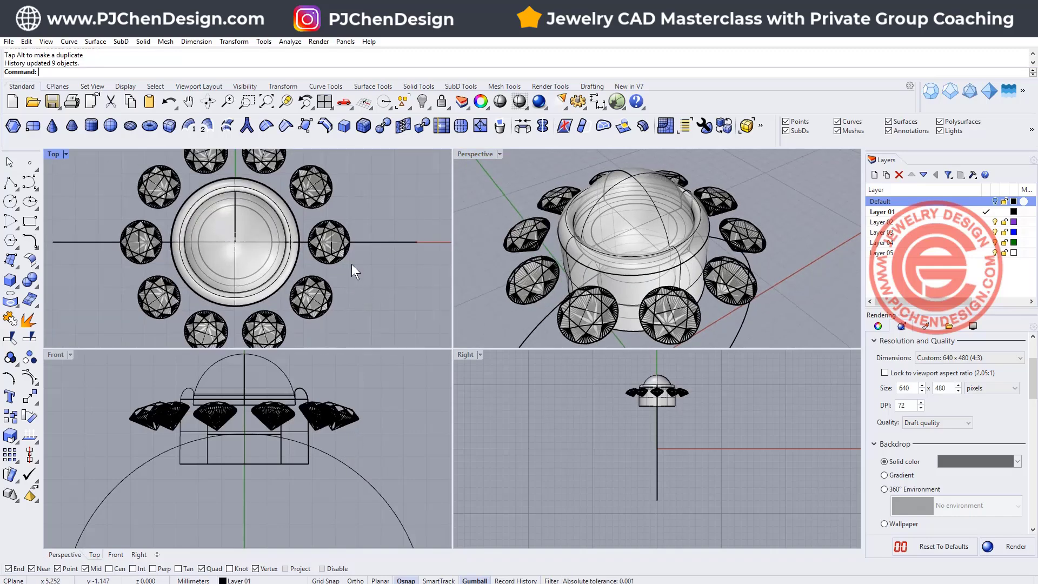
# - Draw a 10-sided polygon star centred at 0 in the maximized Top view, with radii of about 5.5 mm and 4.7 mm
pyautogui.hotkey('ctrl', 'm')
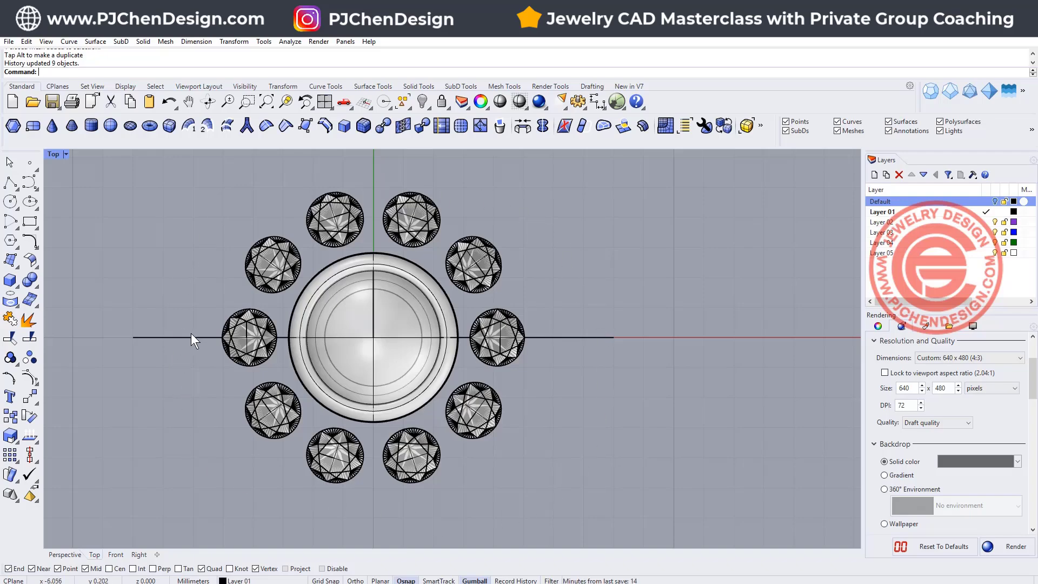
pyautogui.click(9, 238)
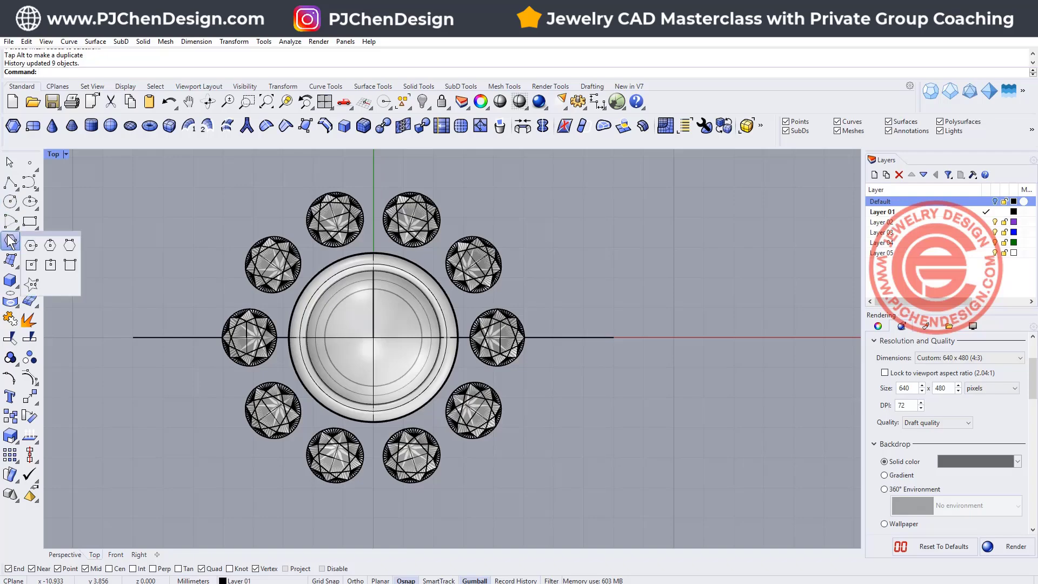
pyautogui.click(34, 286)
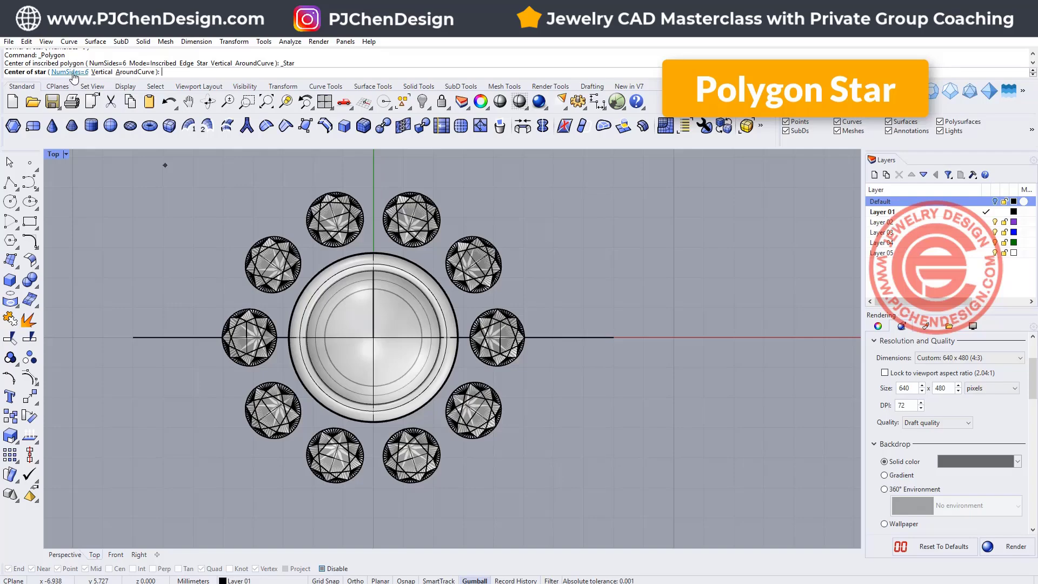
pyautogui.click(73, 72)
pyautogui.write('10')
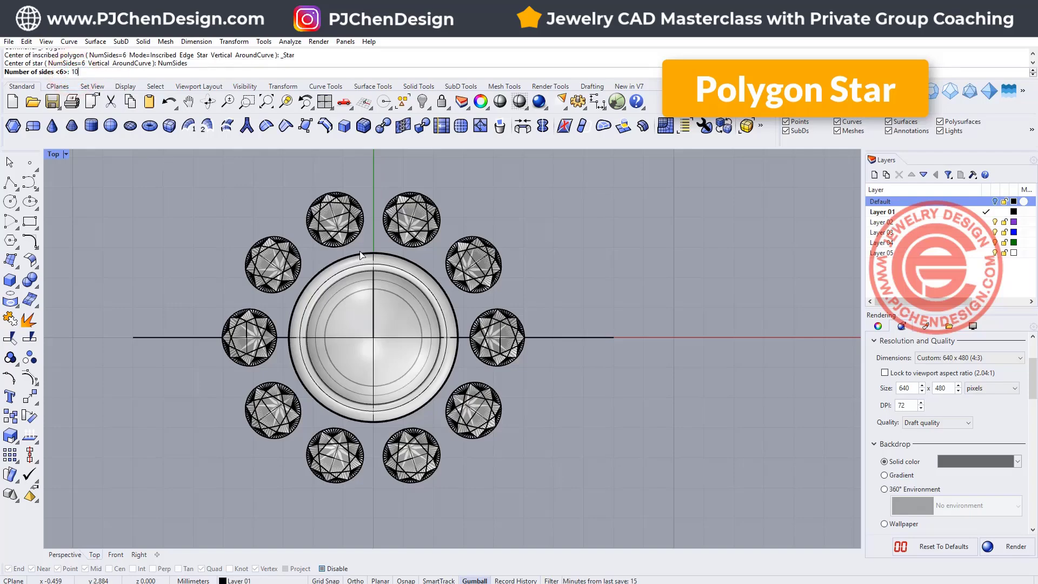
pyautogui.press('Return')
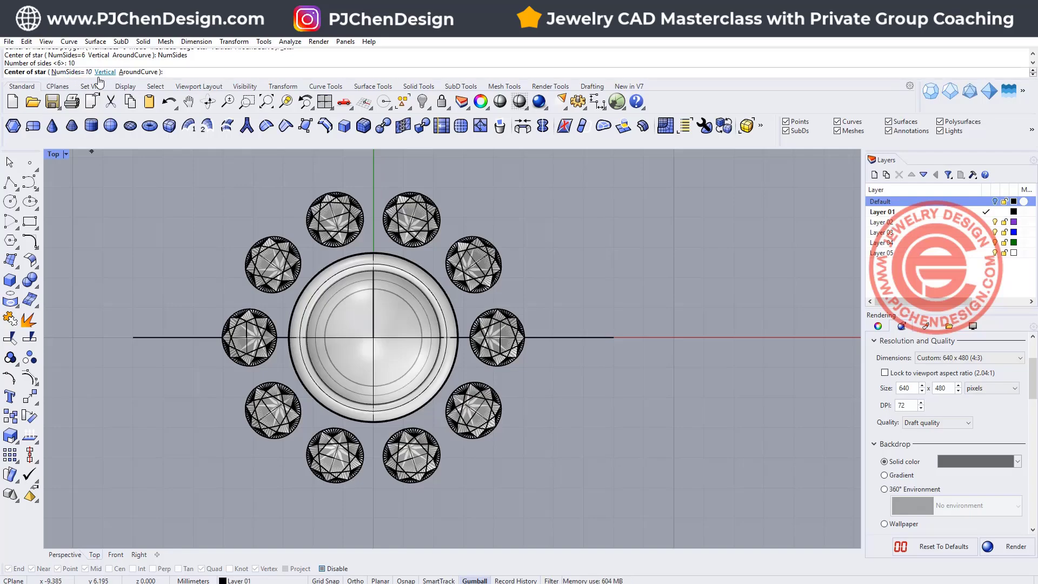
pyautogui.write('0')
pyautogui.press('Return')
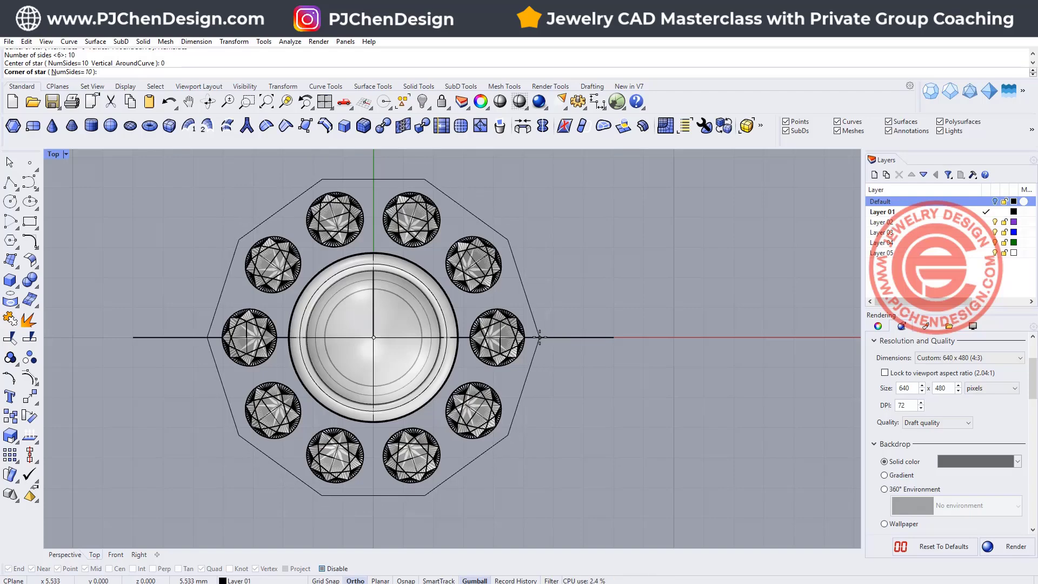
pyautogui.click(540, 337)
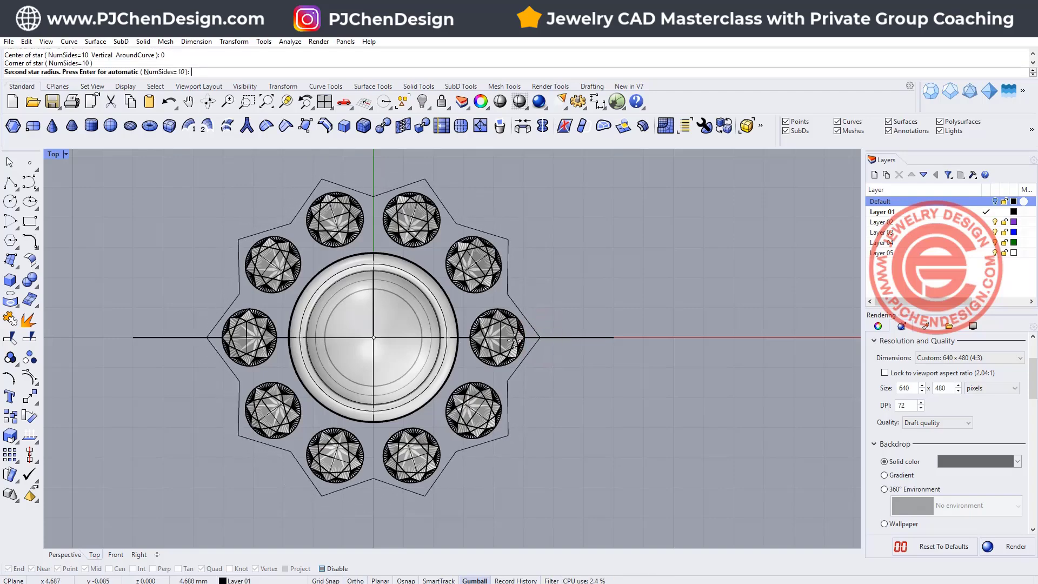
pyautogui.click(514, 340)
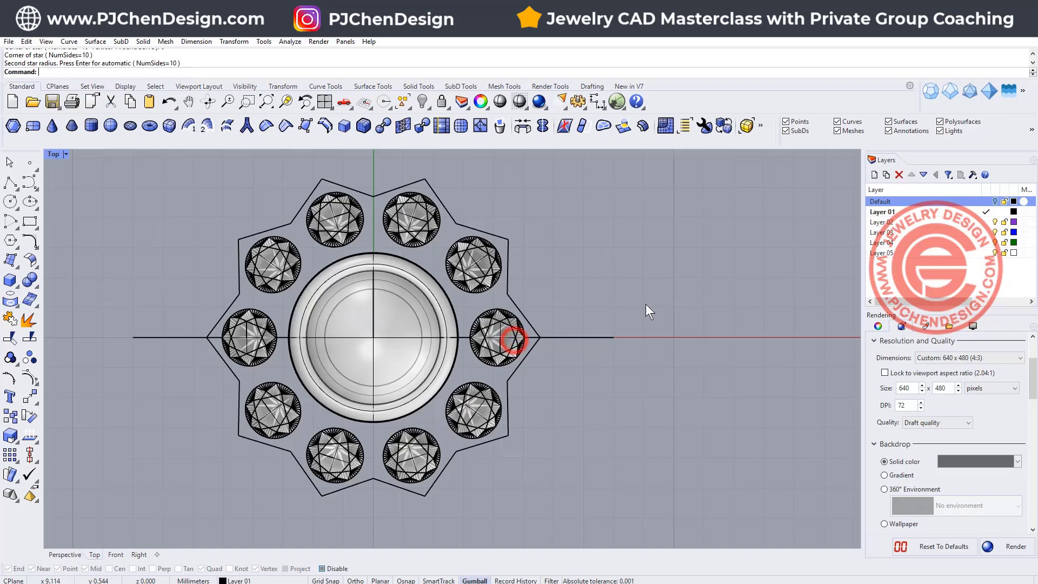
# - Round the star outline around the halo stones using Fillet Corners with a radius of 1
pyautogui.scroll(2, 489, 222)
pyautogui.scroll(-2, 413, 222)
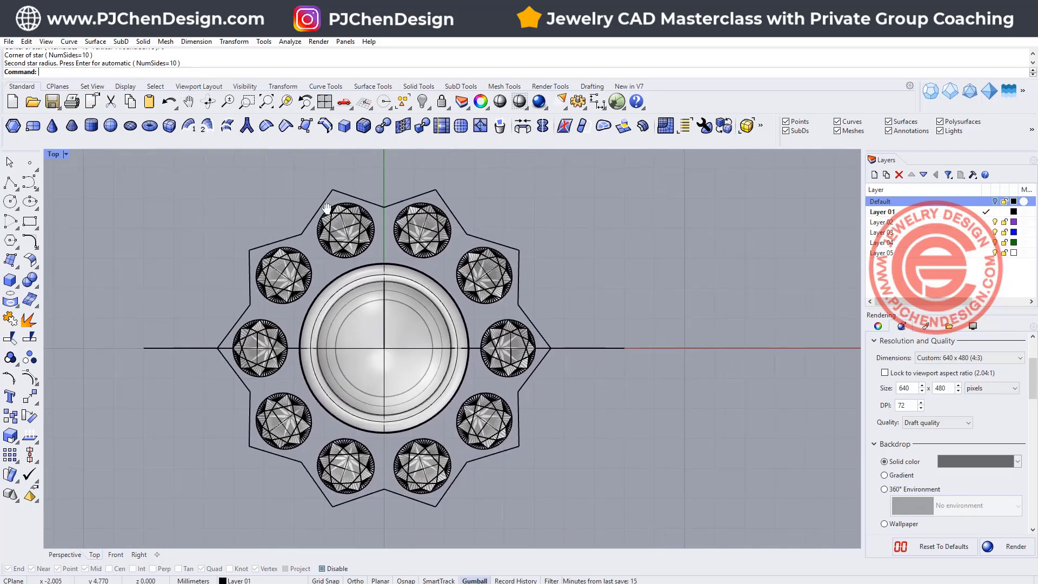
pyautogui.click(33, 248)
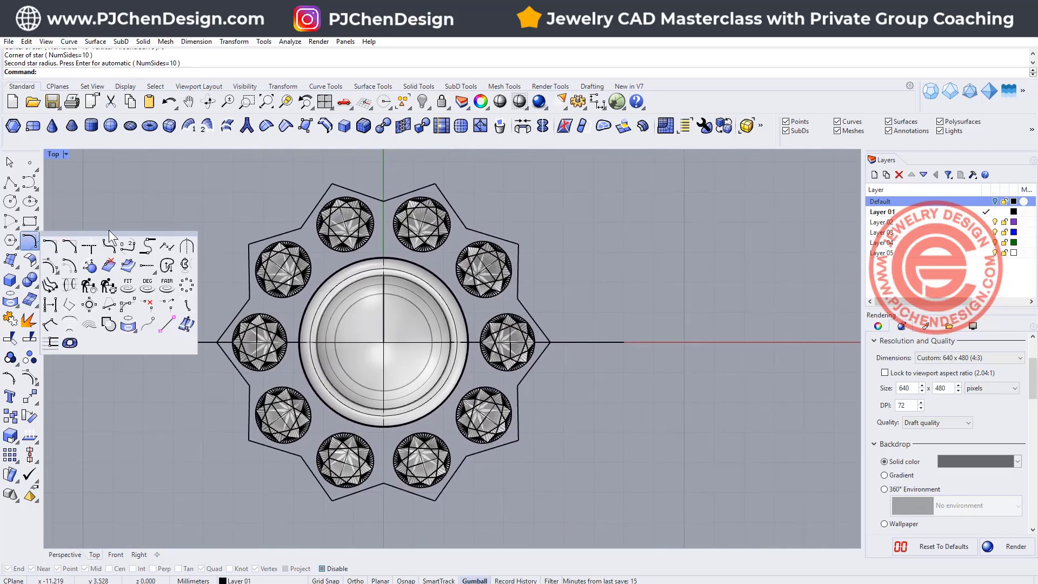
pyautogui.click(105, 247)
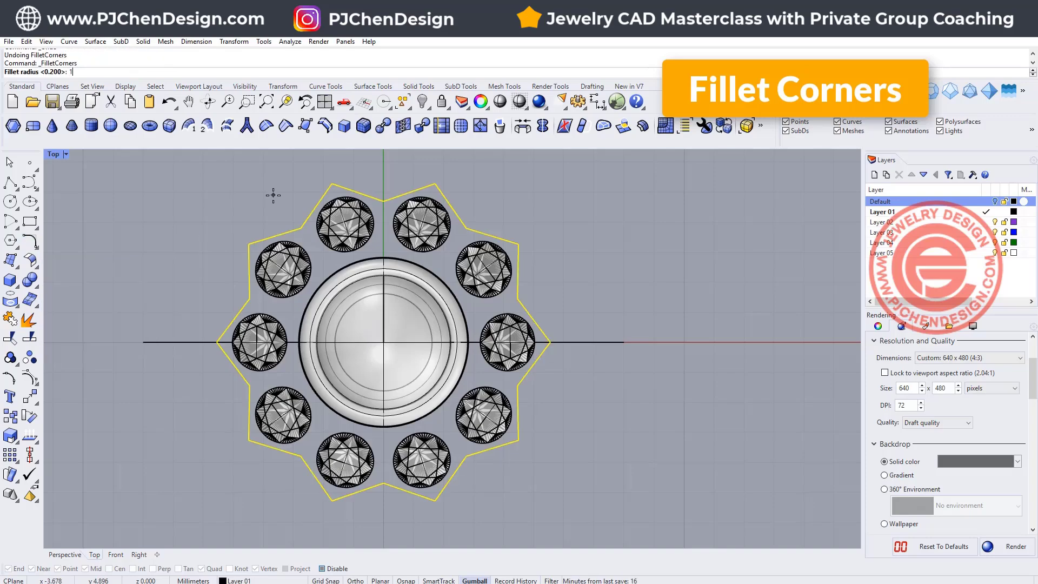
pyautogui.write('1')
pyautogui.press('Return')
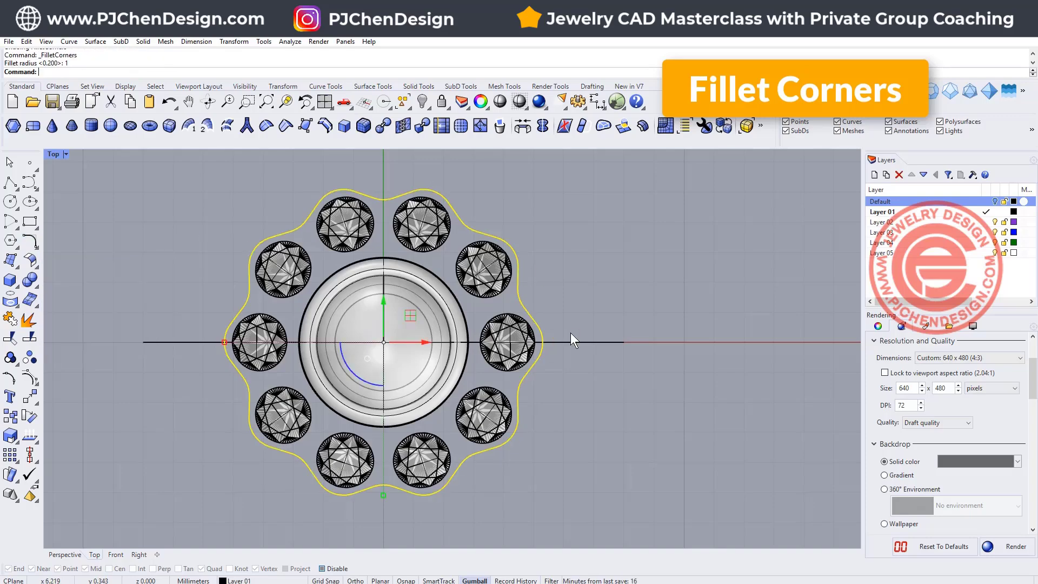
# - Move the array's original stone slightly inward along the X axis, away from the scalloped outline
pyautogui.scroll(6, 541, 327)
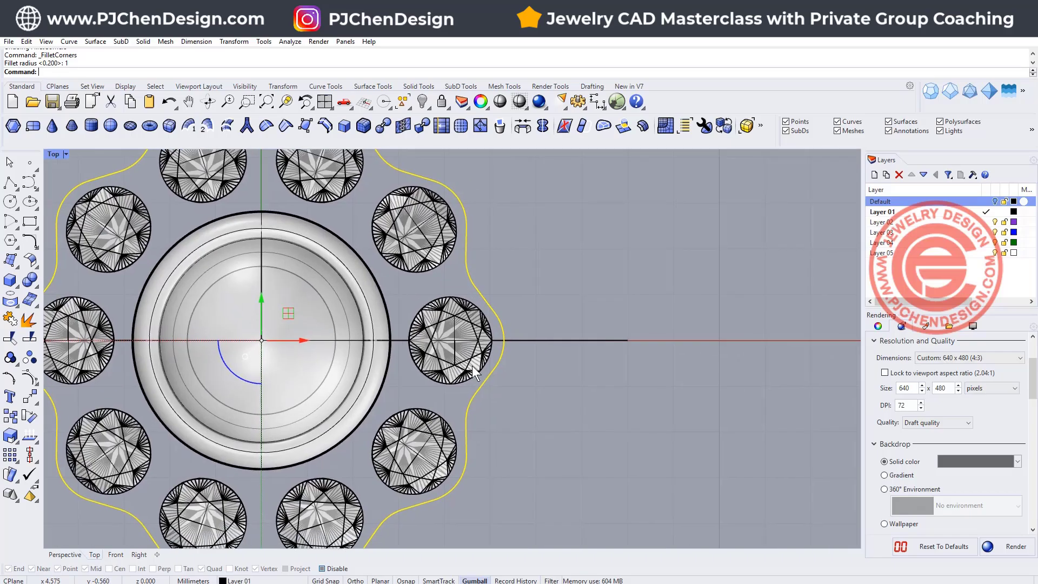
pyautogui.scroll(-5, 481, 319)
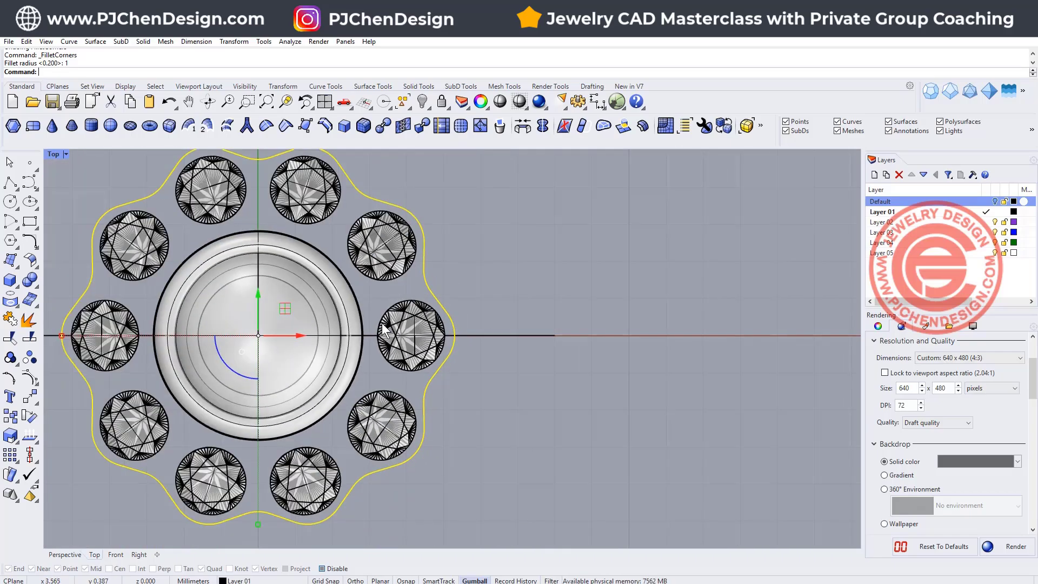
pyautogui.scroll(3, 383, 330)
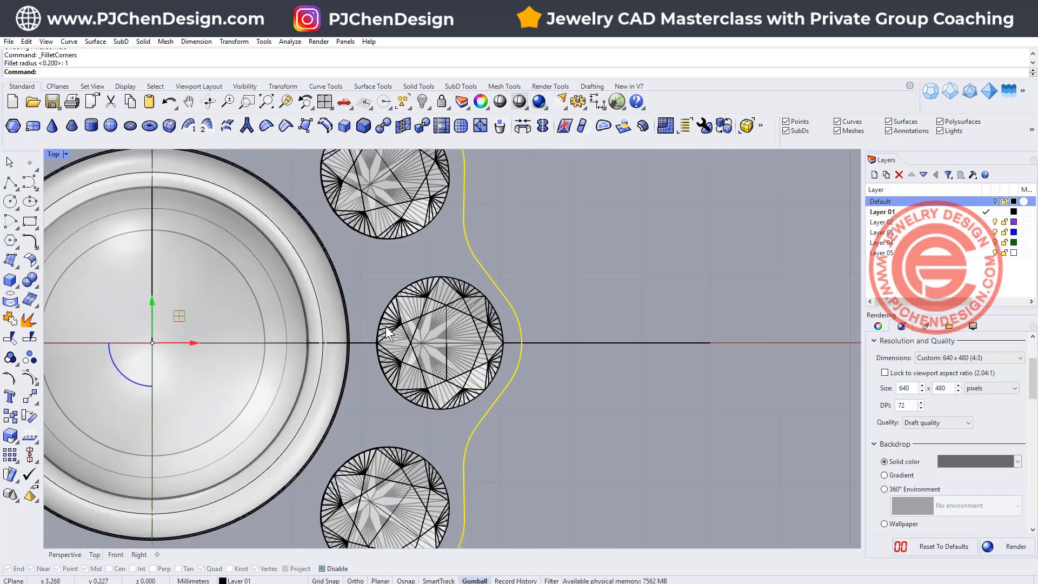
pyautogui.click(420, 320)
pyautogui.moveTo(479, 342); pyautogui.dragTo(479, 346)
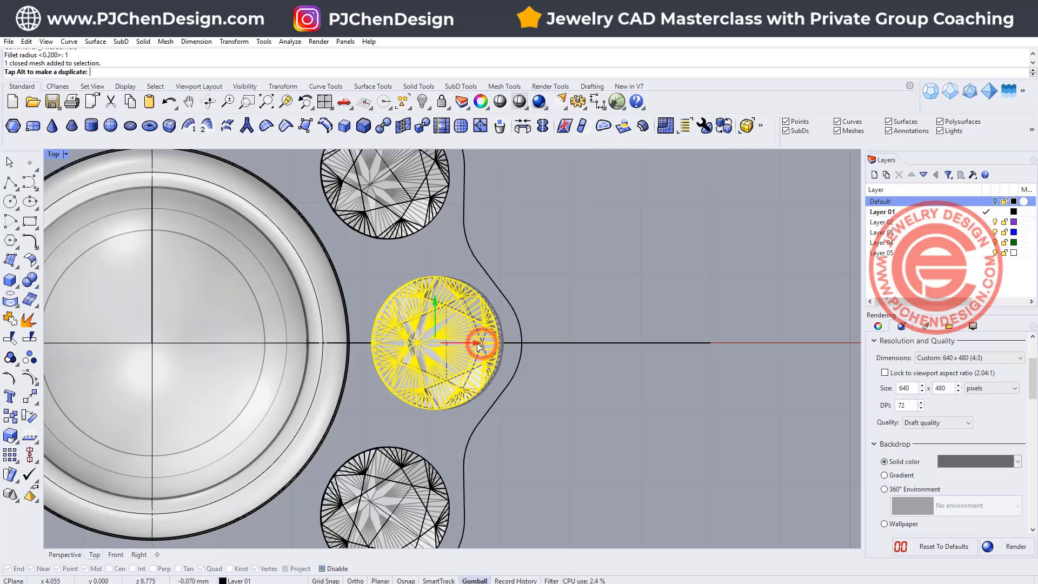
pyautogui.click(621, 406)
pyautogui.scroll(-3, 627, 405)
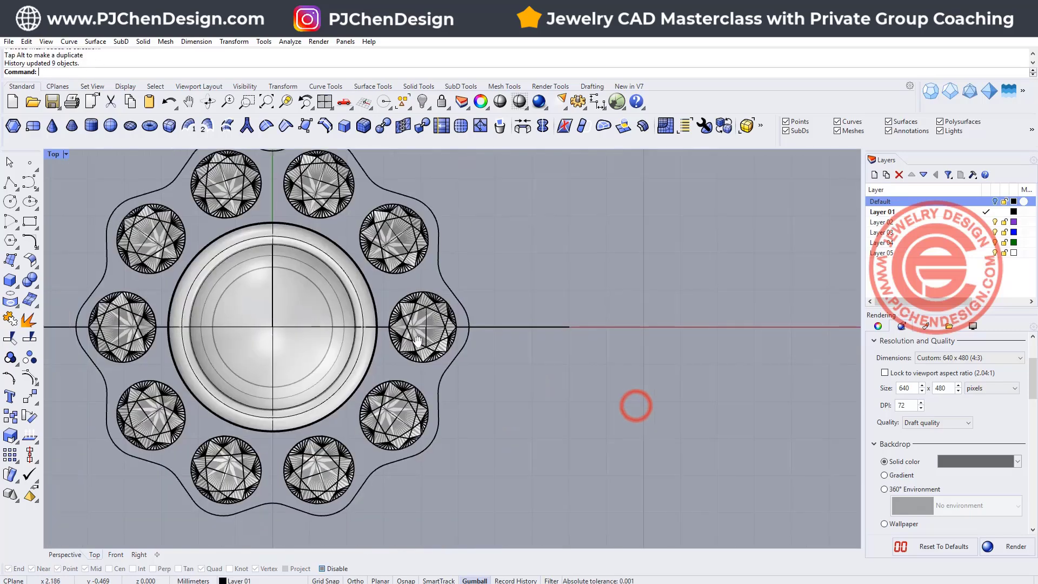
pyautogui.moveTo(417, 341); pyautogui.dragTo(550, 334, button='right')
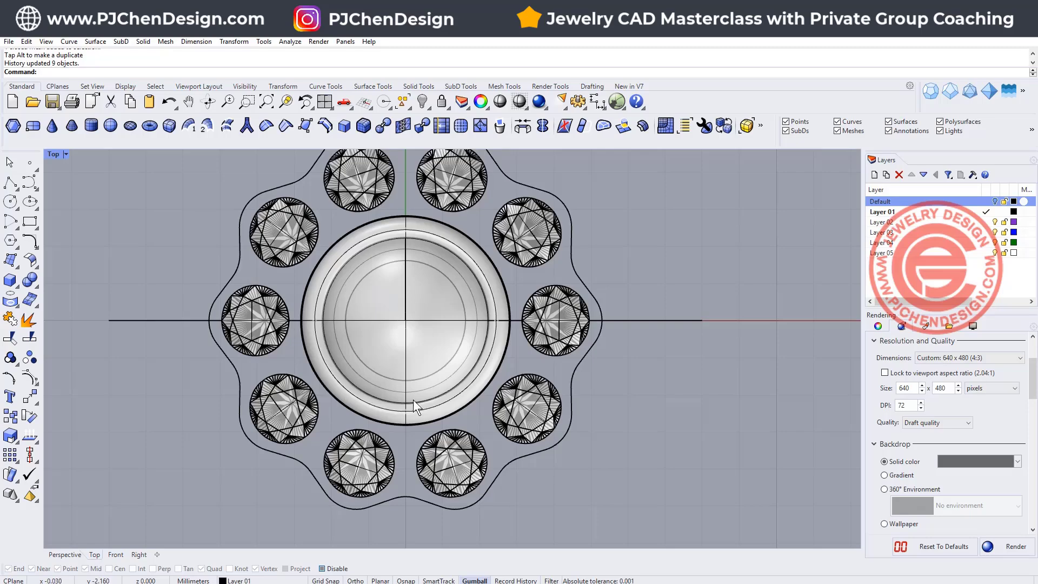
pyautogui.moveTo(414, 403); pyautogui.dragTo(427, 407, button='right')
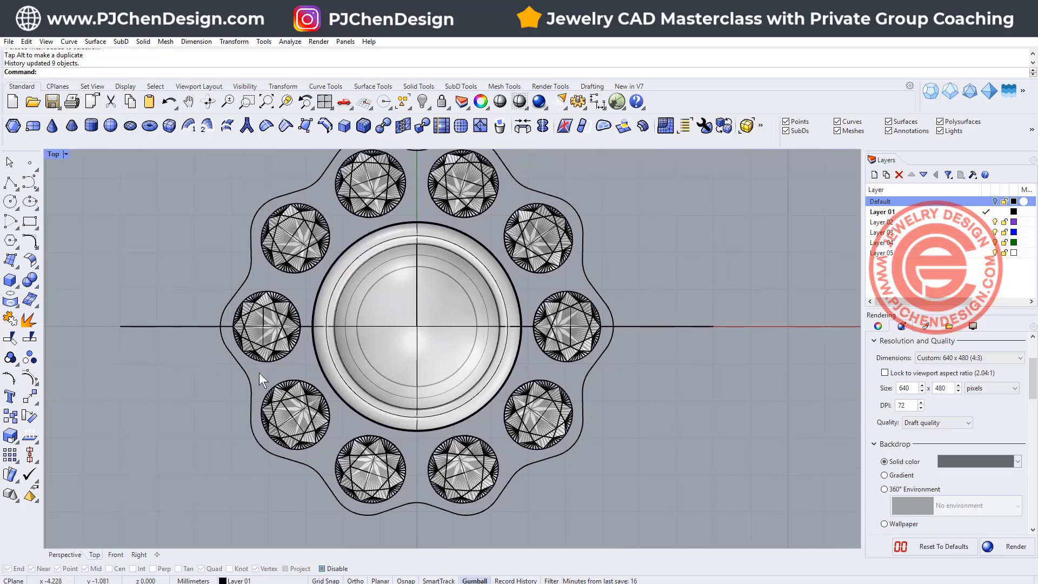
# - Draw a shallow arc about 12 mm wide in the Front view, centred on the vertical axis and passing through the halo stones
pyautogui.click(252, 385)
pyautogui.doubleClick(53, 154)
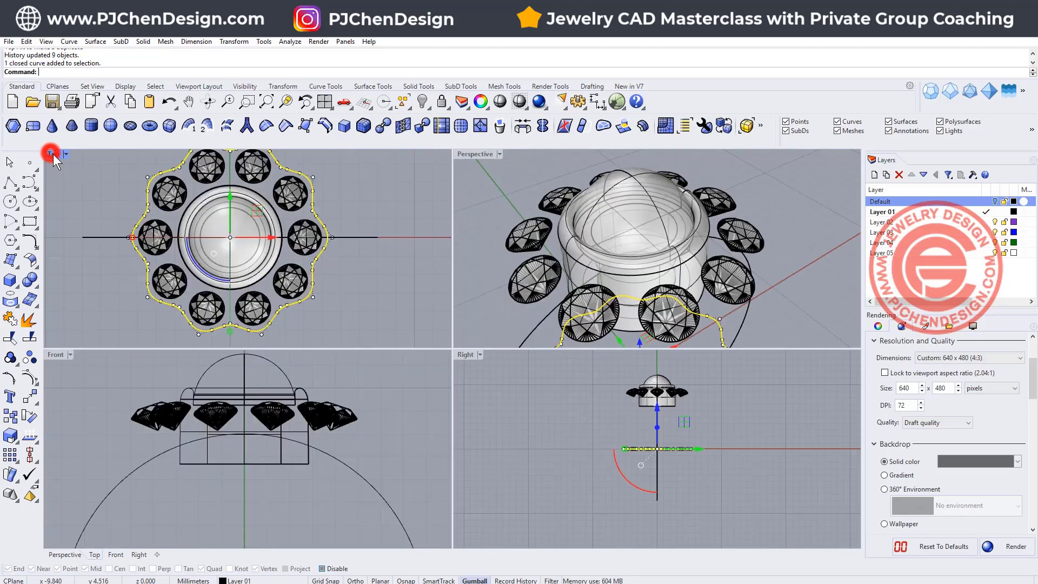
pyautogui.doubleClick(57, 354)
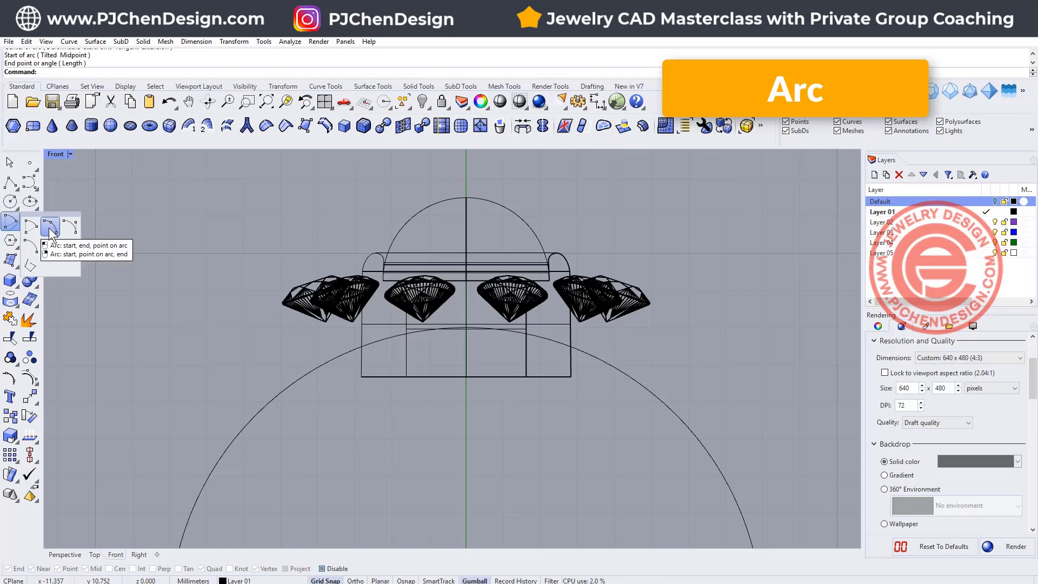
pyautogui.click(50, 229)
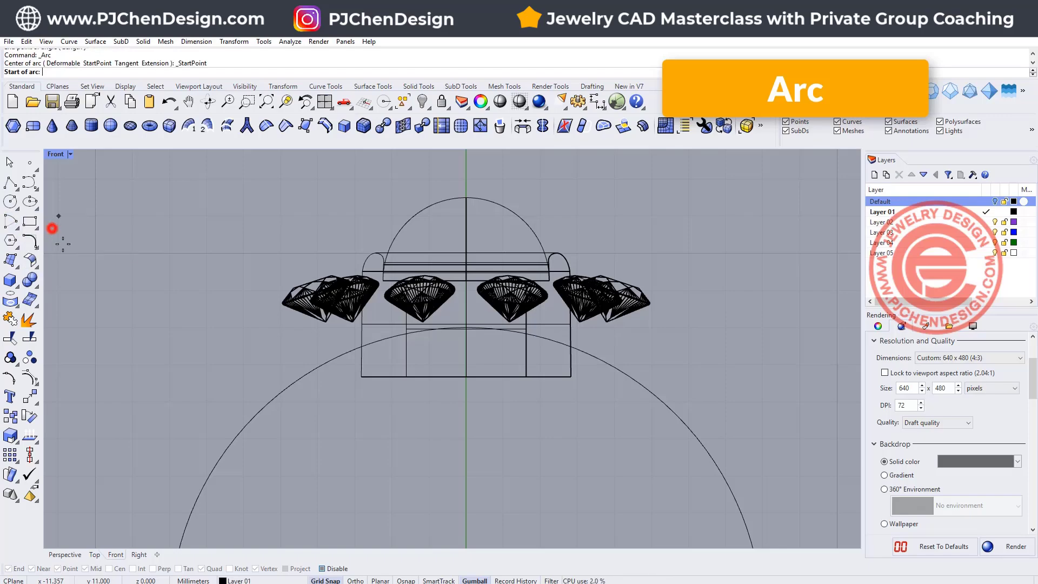
pyautogui.click(243, 327)
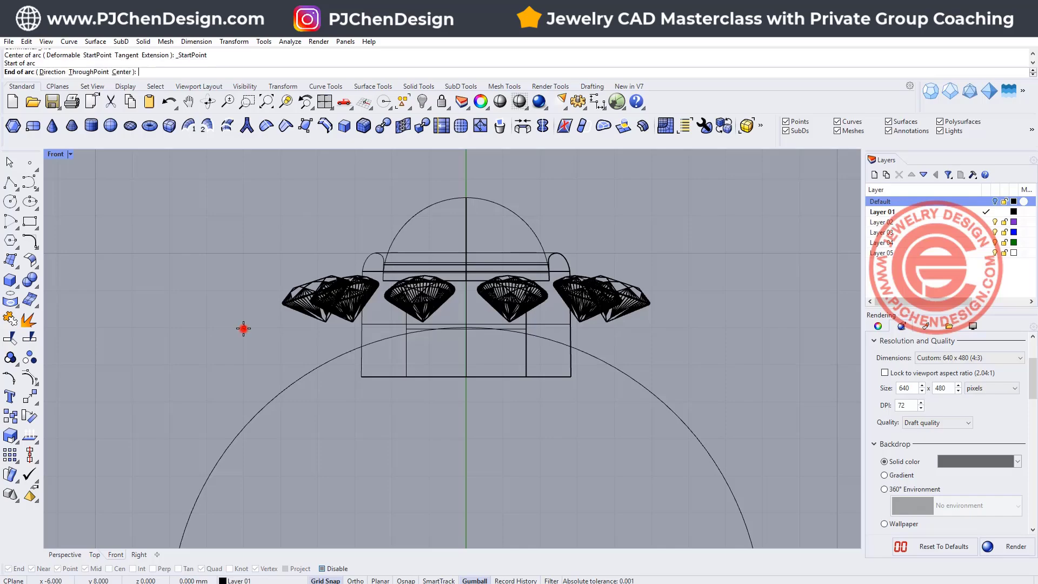
pyautogui.click(688, 335)
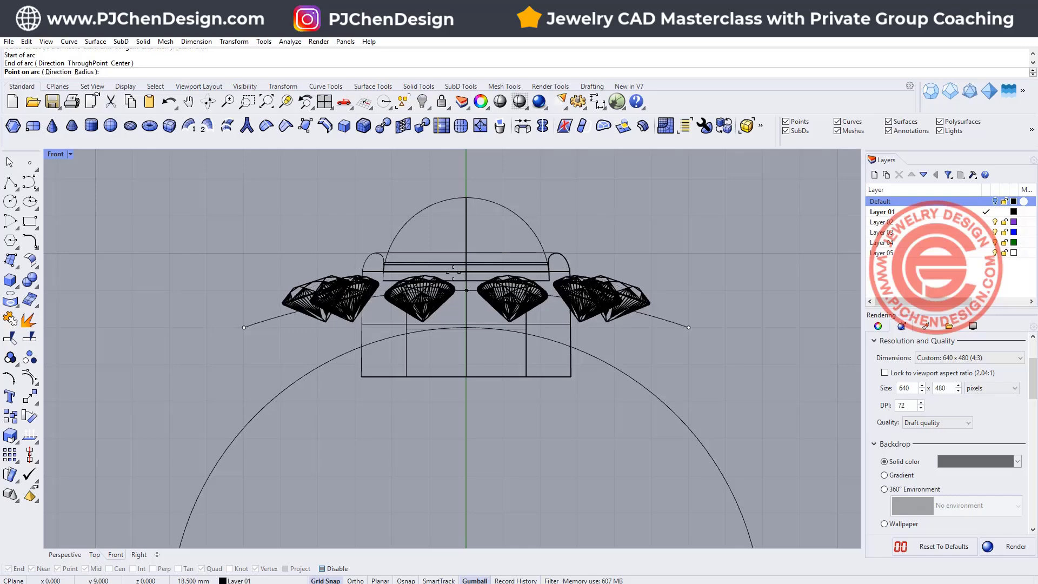
pyautogui.click(331, 568)
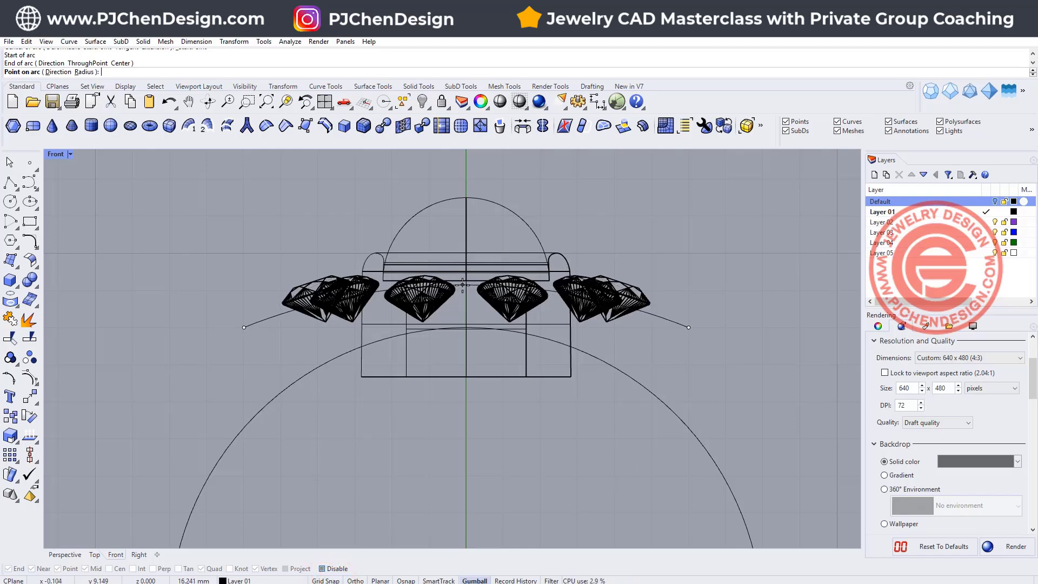
pyautogui.click(464, 284)
# - Split the arc at its midpoint on the centre axis and delete the half on the negative X side
pyautogui.click(677, 323)
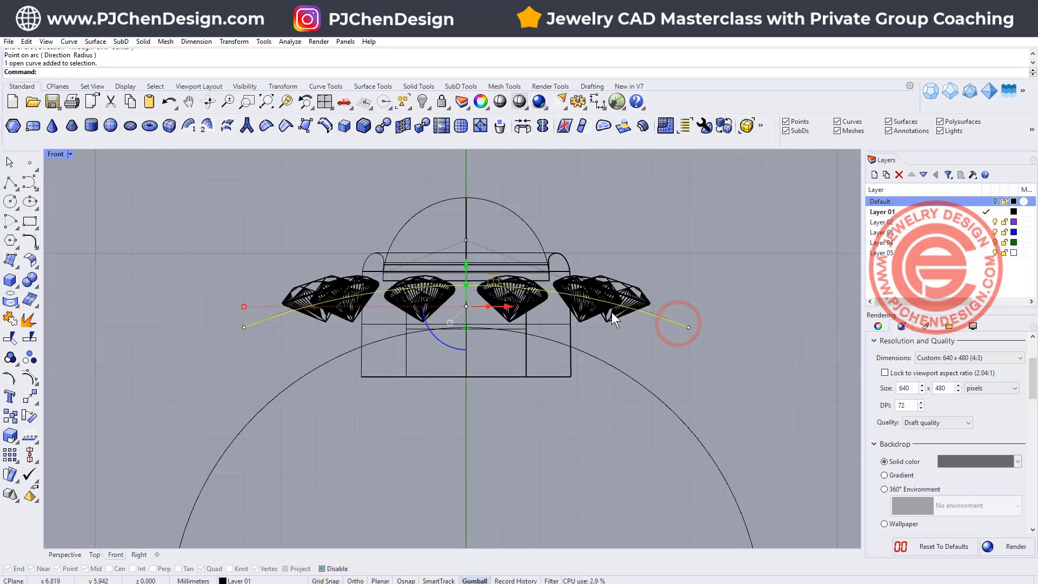
pyautogui.doubleClick(55, 154)
pyautogui.scroll(-7, 611, 254)
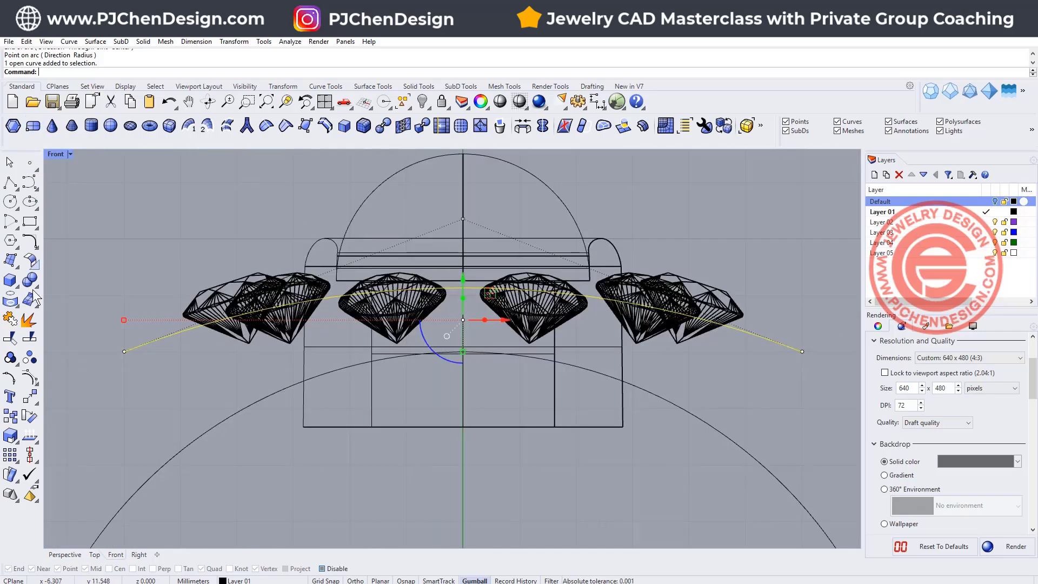
pyautogui.click(33, 341)
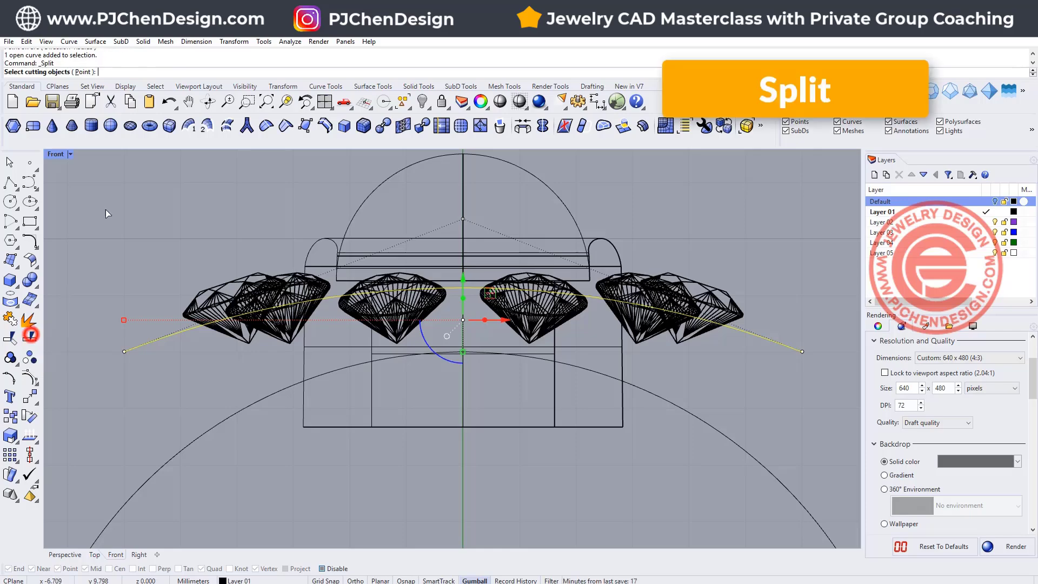
pyautogui.click(80, 71)
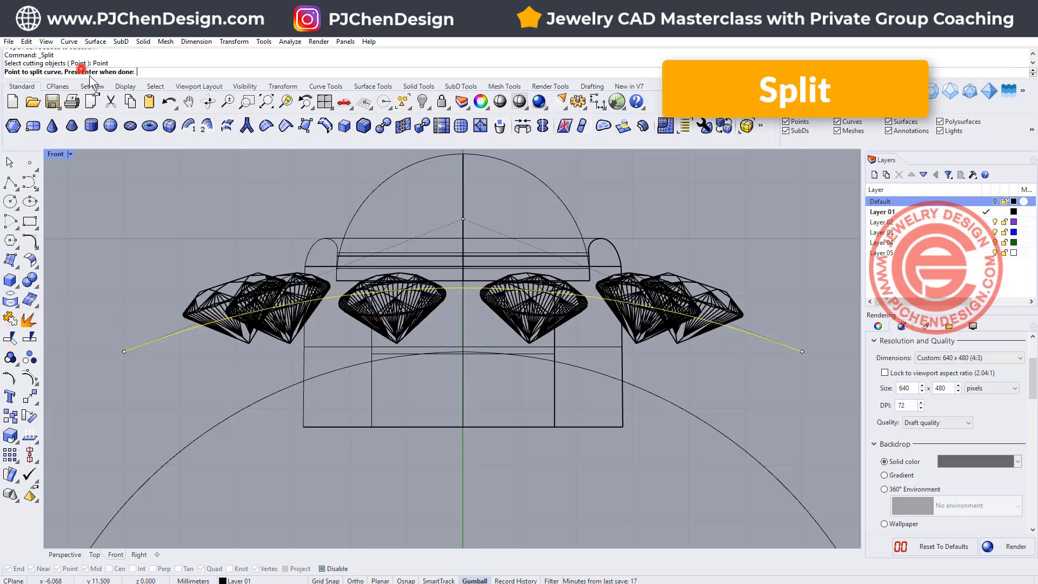
pyautogui.click(461, 289)
pyautogui.press('Return')
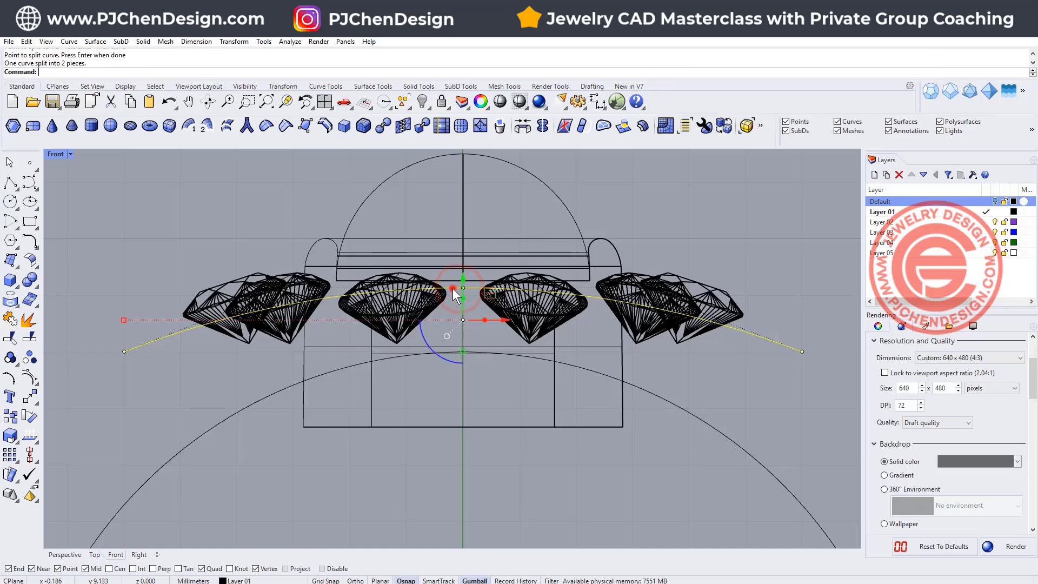
pyautogui.click(452, 288)
pyautogui.press('Delete')
pyautogui.click(776, 341)
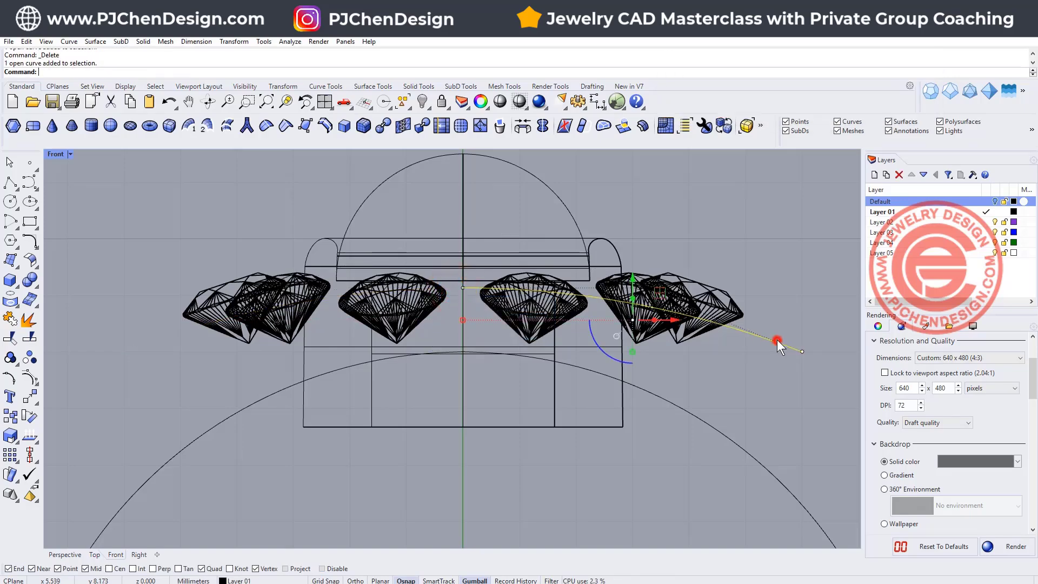
# - Extrude the scalloped outline as a solid upward past the halo stones
pyautogui.doubleClick(56, 154)
pyautogui.click(360, 211)
pyautogui.click(313, 209)
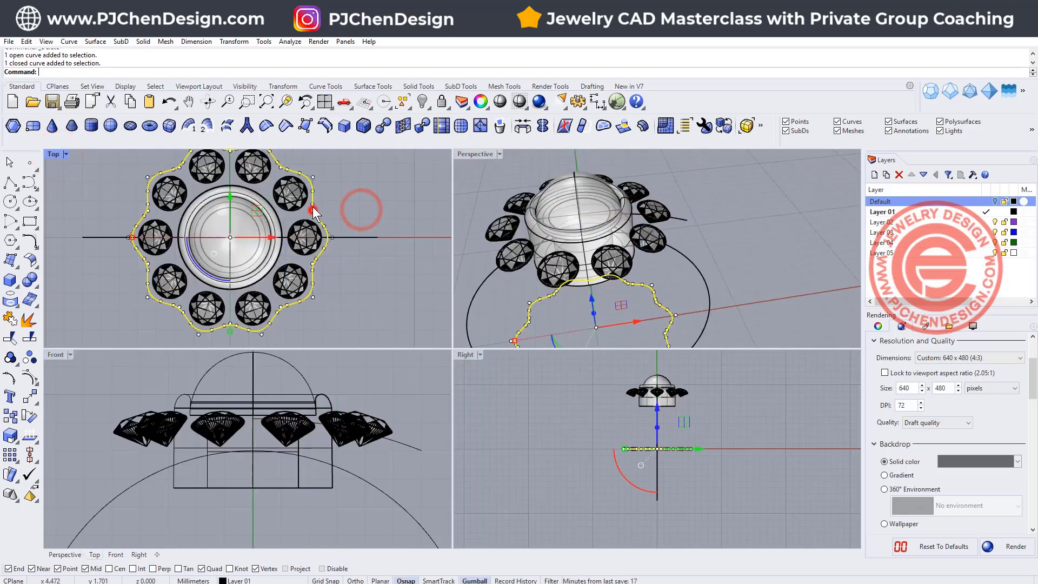
pyautogui.click(143, 42)
pyautogui.moveTo(226, 232)
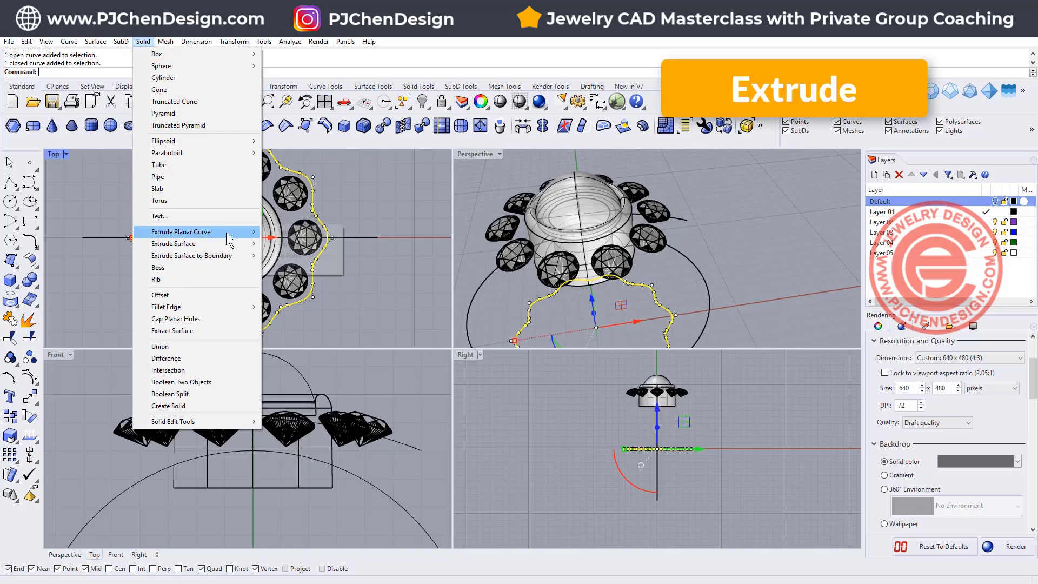
pyautogui.click(290, 231)
pyautogui.click(322, 382)
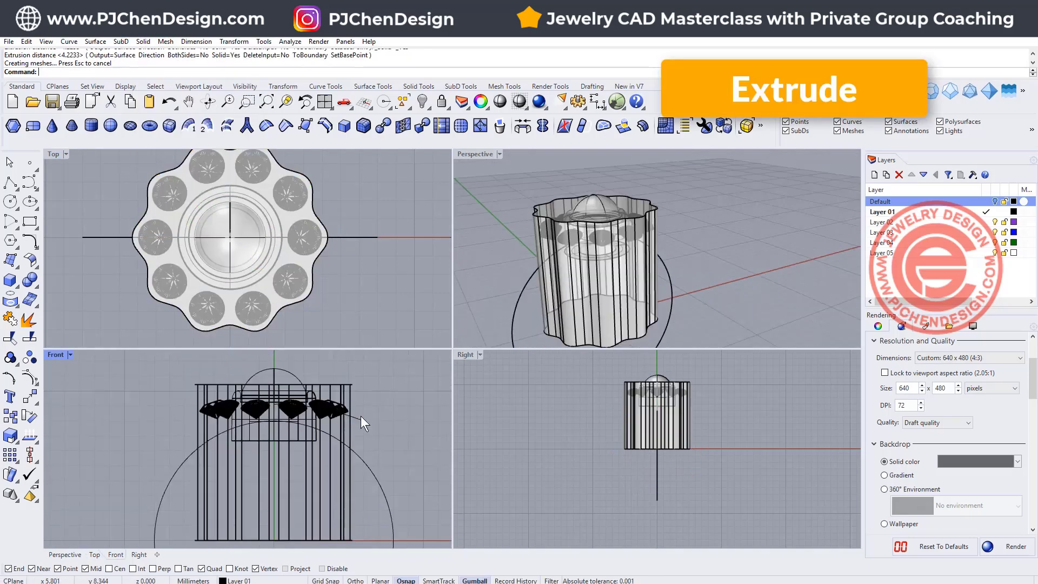
# - Revolve the remaining half arc 360 degrees around the vertical centre axis to form a shallow domed surface
pyautogui.click(361, 416)
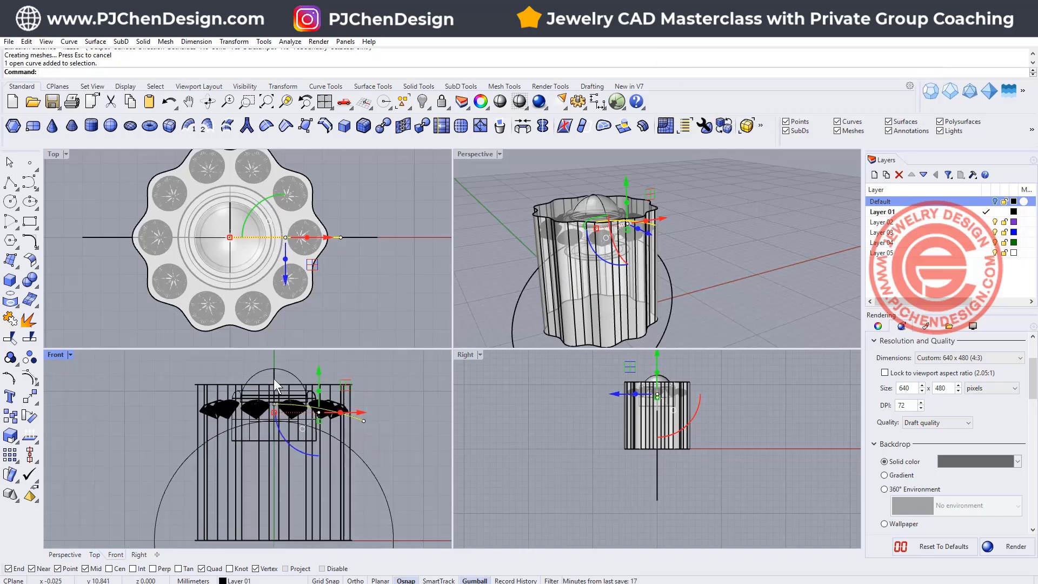
pyautogui.click(95, 42)
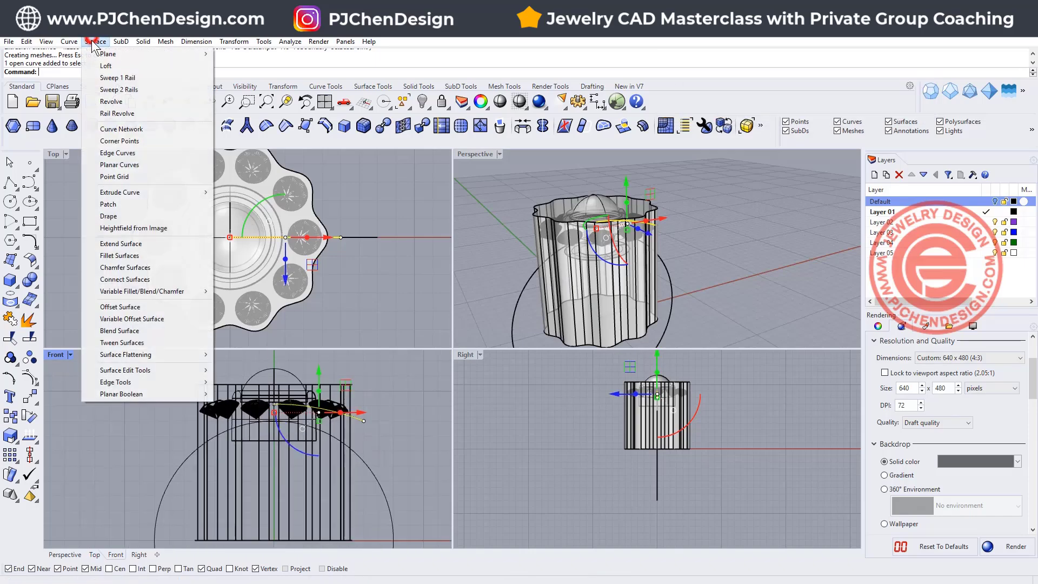
pyautogui.click(112, 102)
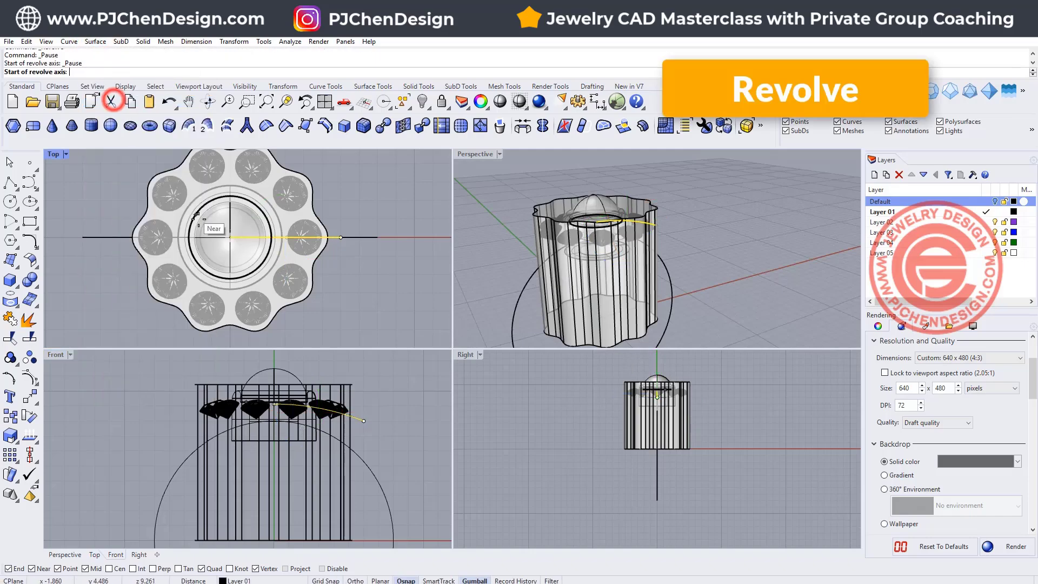
pyautogui.click(228, 239)
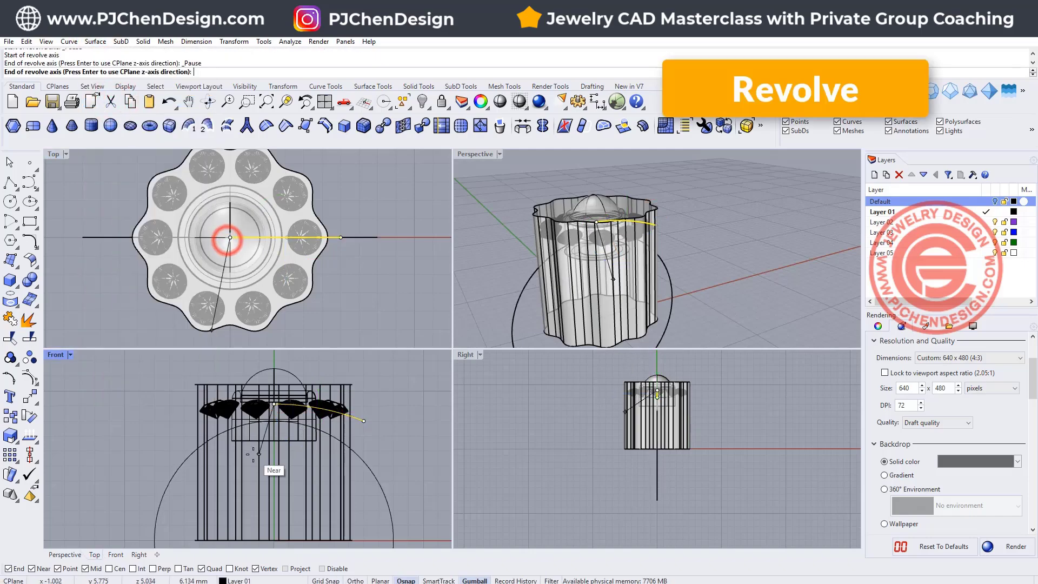
pyautogui.moveTo(274, 354); pyautogui.dragTo(267, 412, button='right')
pyautogui.click(266, 388)
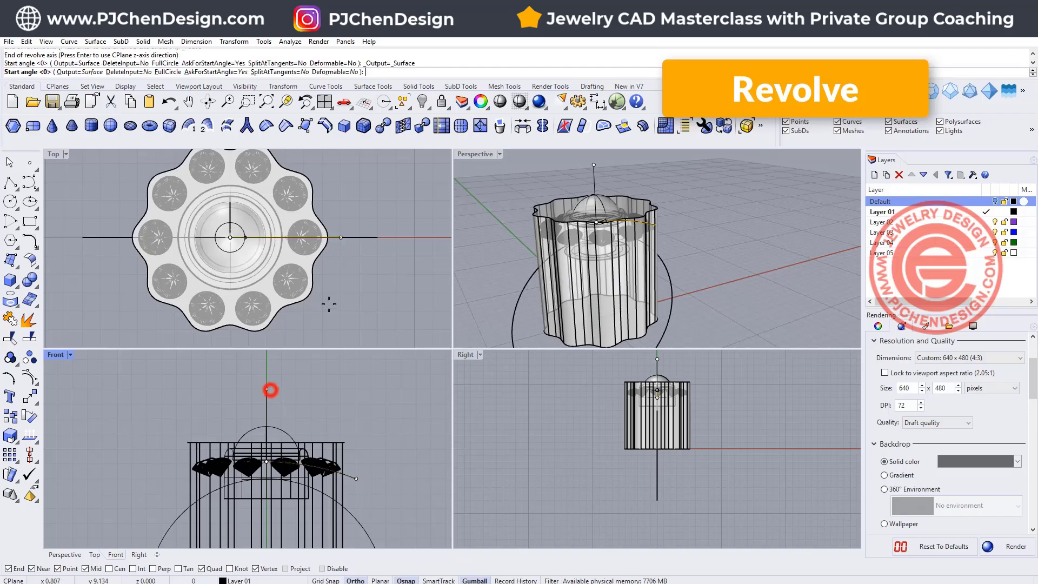
pyautogui.press('Return')
pyautogui.press('Return')
pyautogui.click(379, 291)
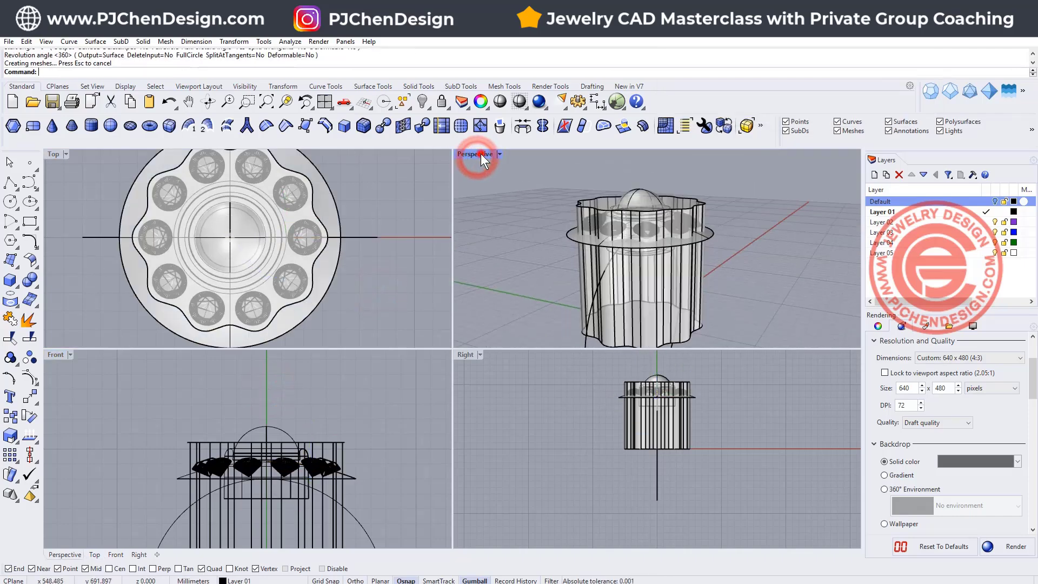
# - Try to trim the top of the scalloped solid with the domed surface and inspect the fit beneath the halo stones
pyautogui.doubleClick(476, 154)
pyautogui.moveTo(558, 317); pyautogui.dragTo(475, 297, button='right')
pyautogui.click(461, 307)
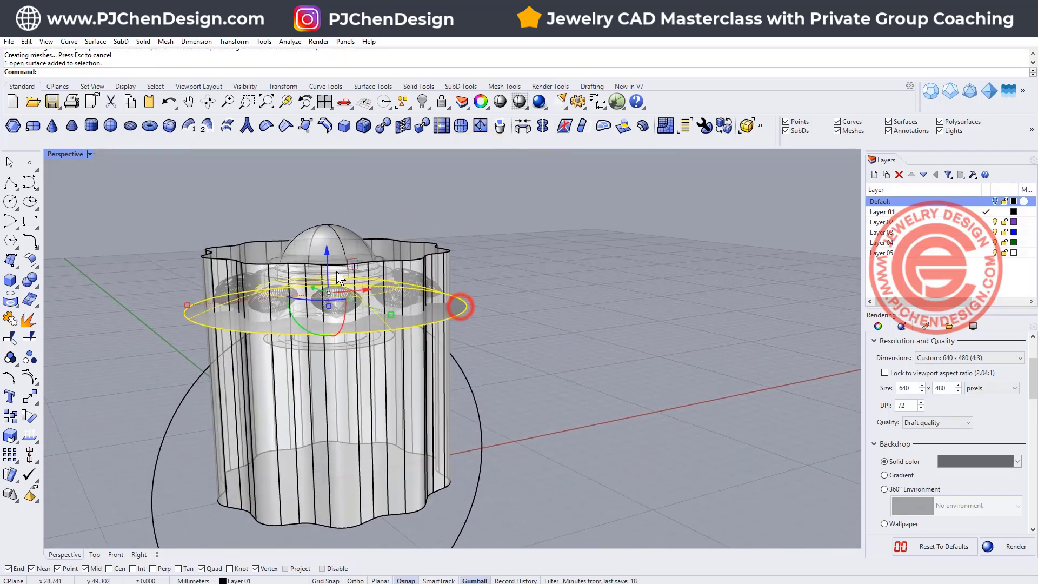
pyautogui.click(10, 339)
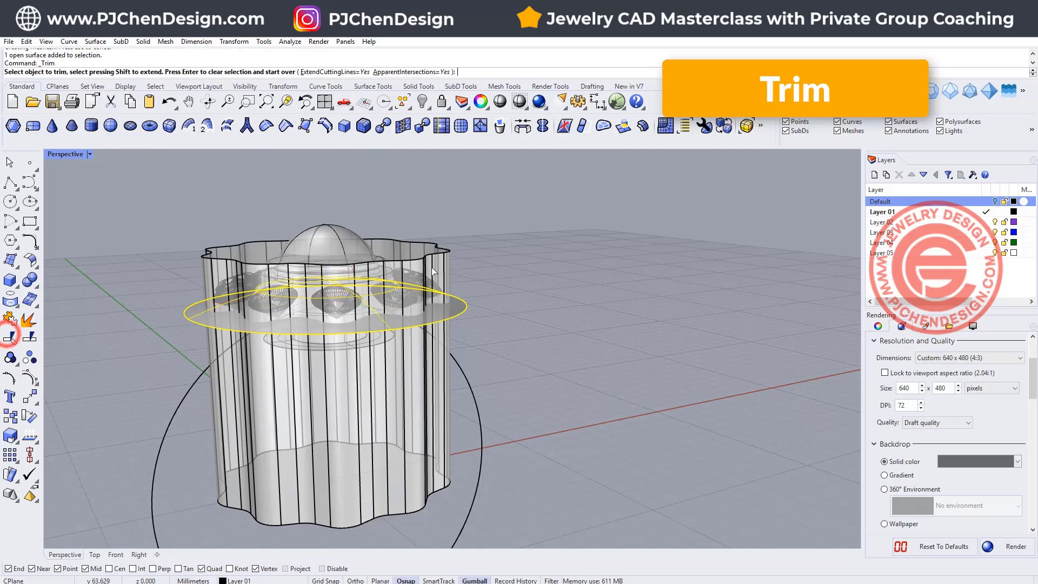
pyautogui.click(441, 257)
pyautogui.moveTo(441, 256); pyautogui.dragTo(273, 401, button='right')
pyautogui.moveTo(358, 358); pyautogui.dragTo(524, 336, button='right')
pyautogui.scroll(5, 314, 265)
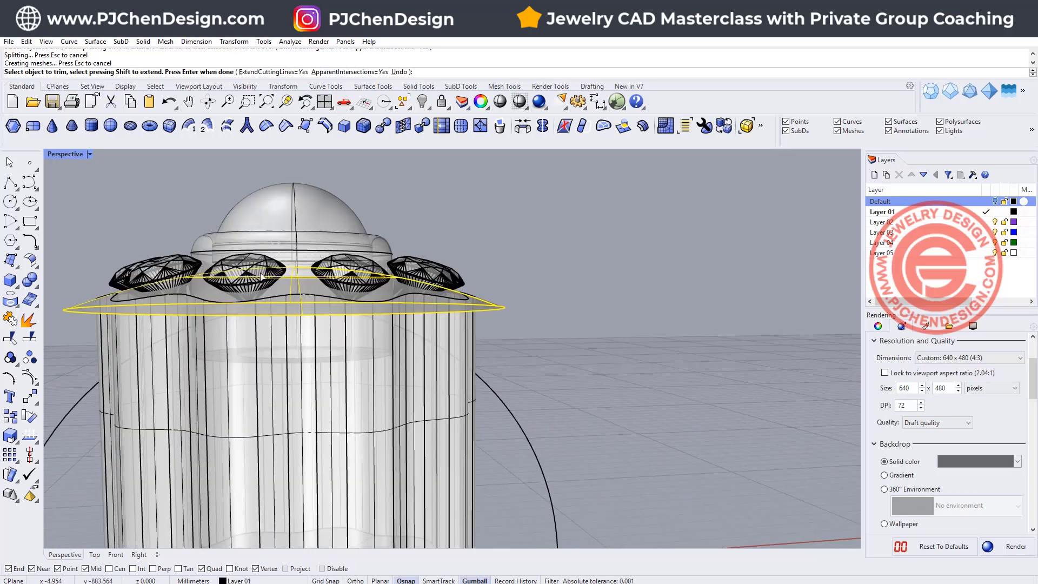
pyautogui.scroll(3, 252, 275)
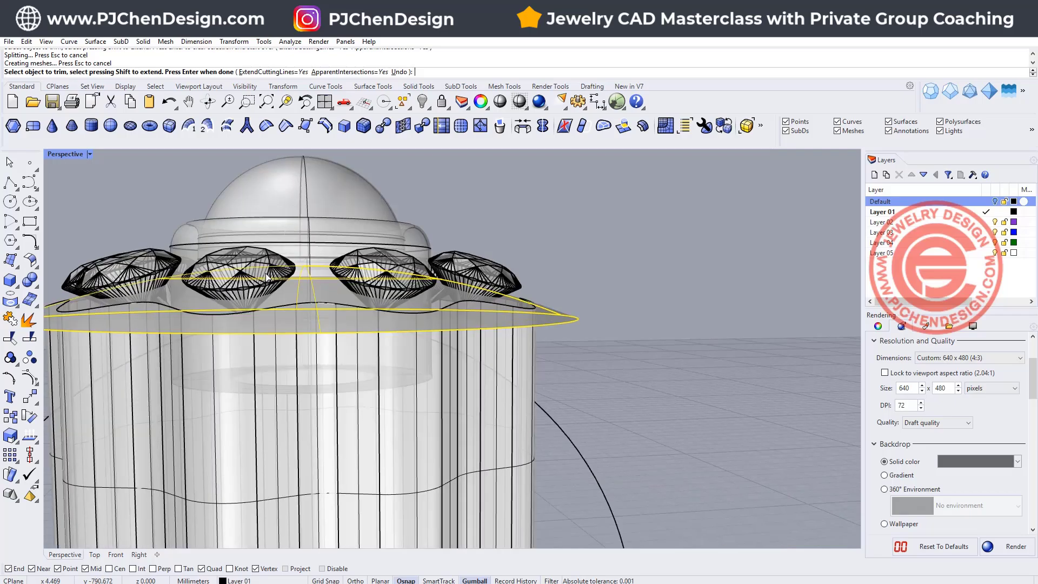
pyautogui.moveTo(301, 272); pyautogui.dragTo(364, 278, button='right')
pyautogui.scroll(-5, 485, 283)
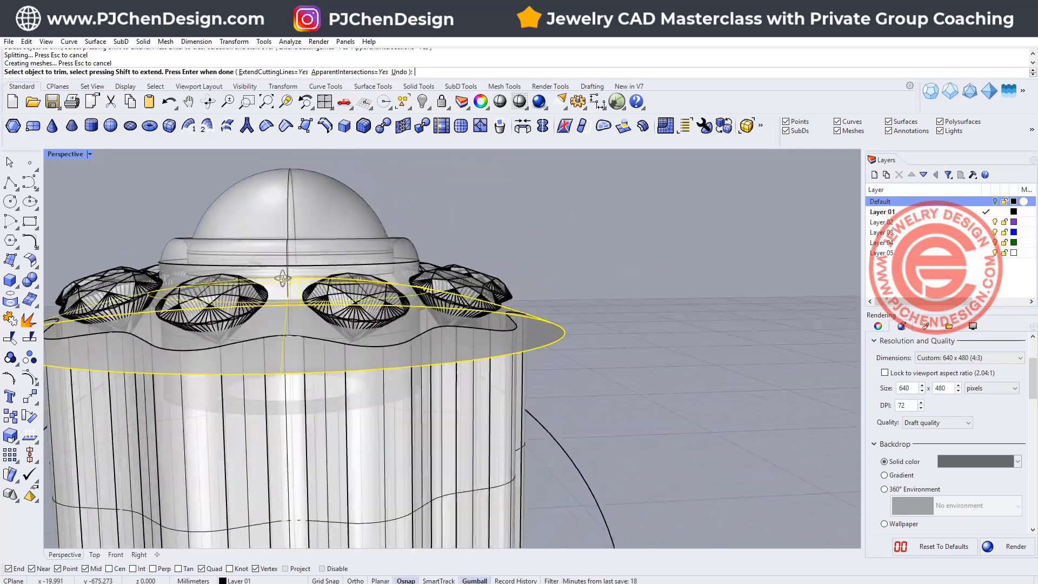
# - Undo the trim of the scalloped solid and leave the Trim command
pyautogui.hotkey('ctrl', 'z')
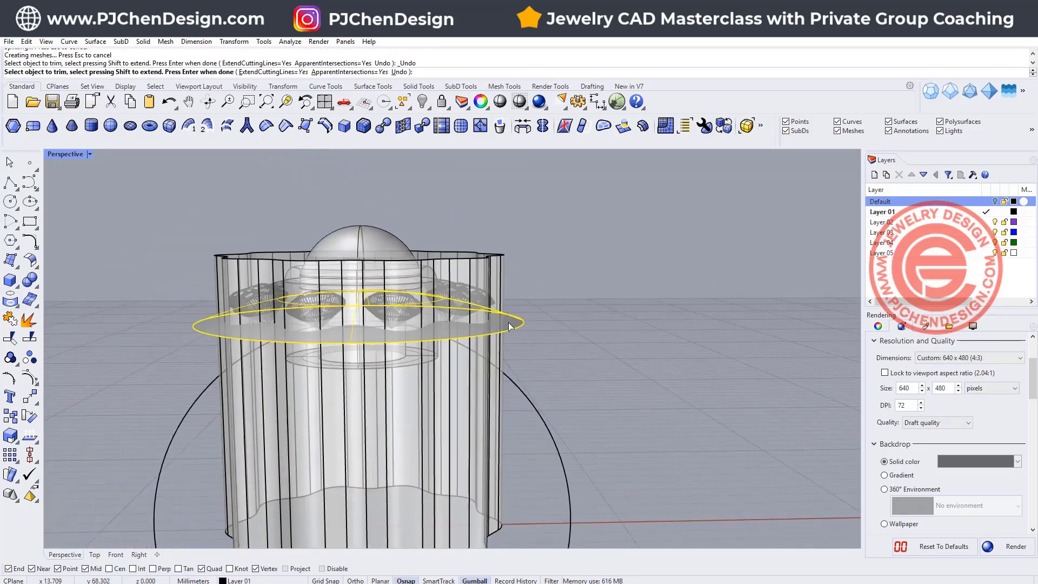
pyautogui.click(585, 318)
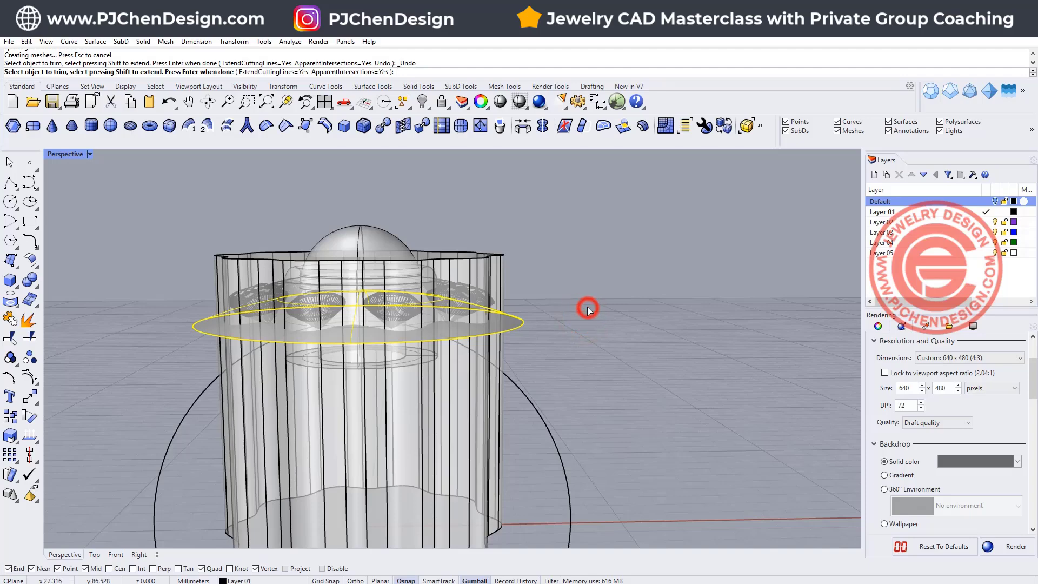
pyautogui.press('Return')
# - Raise the domed surface slightly along the Z axis, closer to the halo stones
pyautogui.click(515, 327)
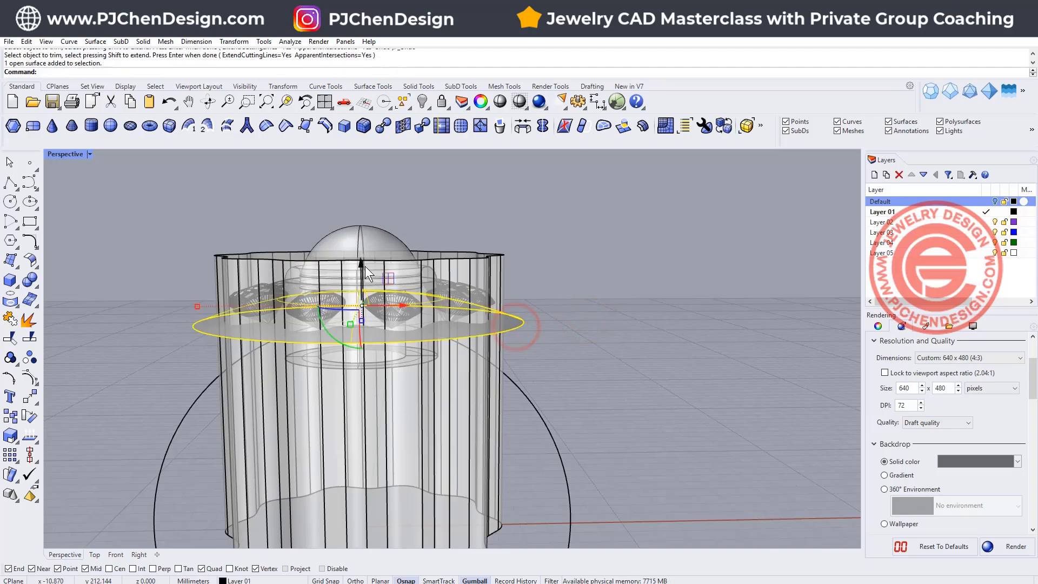
pyautogui.moveTo(365, 266); pyautogui.dragTo(366, 263)
pyautogui.click(638, 302)
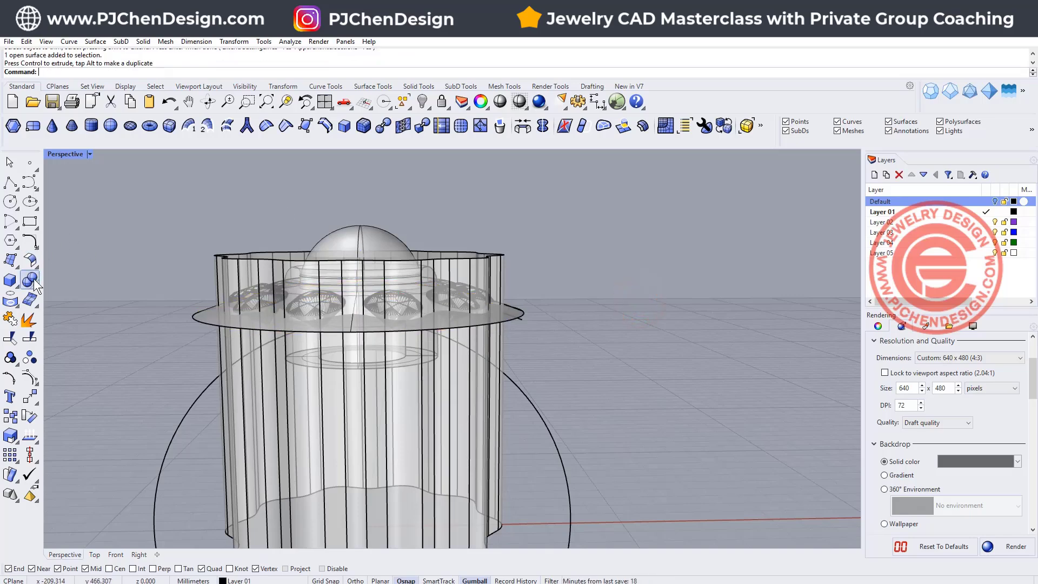
# - Trim away the top of the scalloped solid using the raised domed surface as the cutting object
pyautogui.click(10, 336)
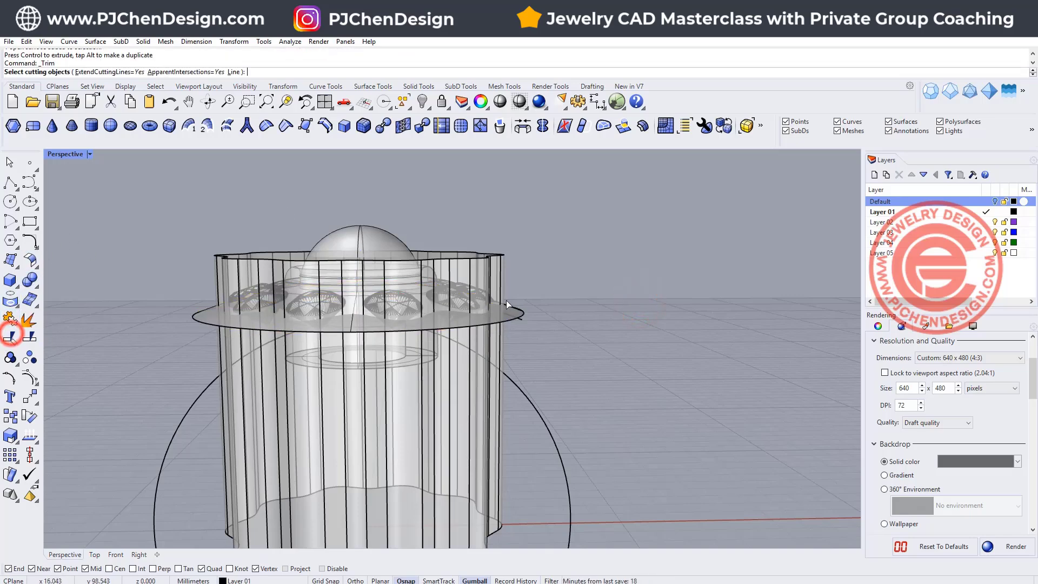
pyautogui.click(523, 309)
pyautogui.rightClick(504, 263)
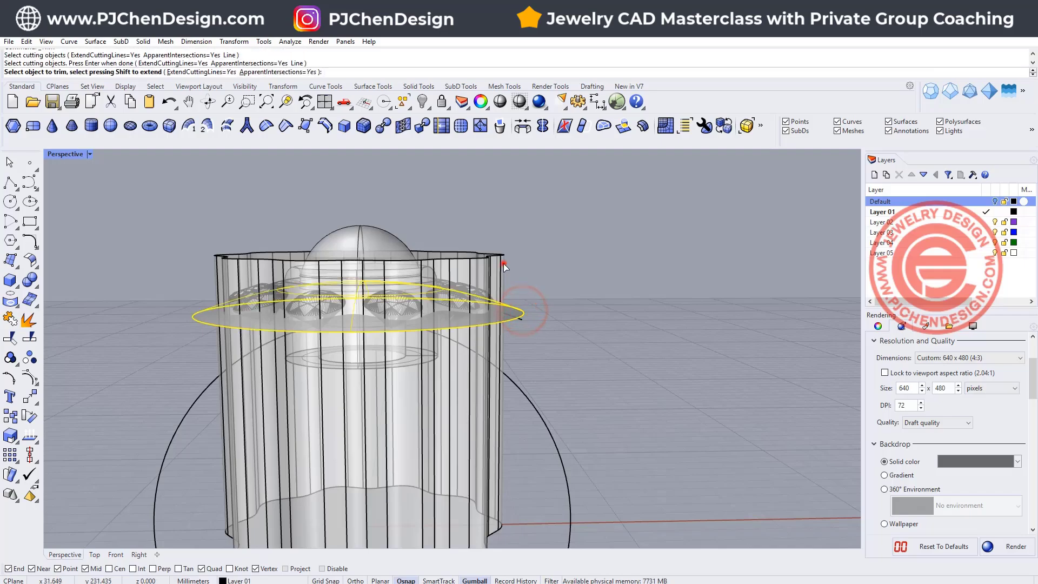
pyautogui.click(504, 263)
pyautogui.moveTo(570, 267); pyautogui.dragTo(542, 304, button='right')
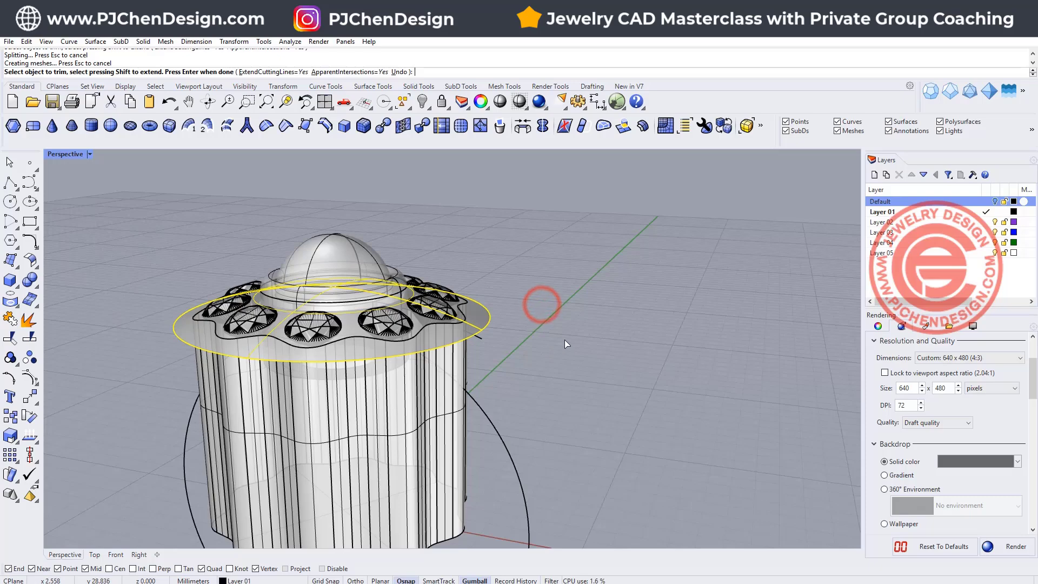
pyautogui.press('Return')
# - Trim off the domed surface's rim outside the scalloped body, using that body as the cutting object
pyautogui.click(439, 383)
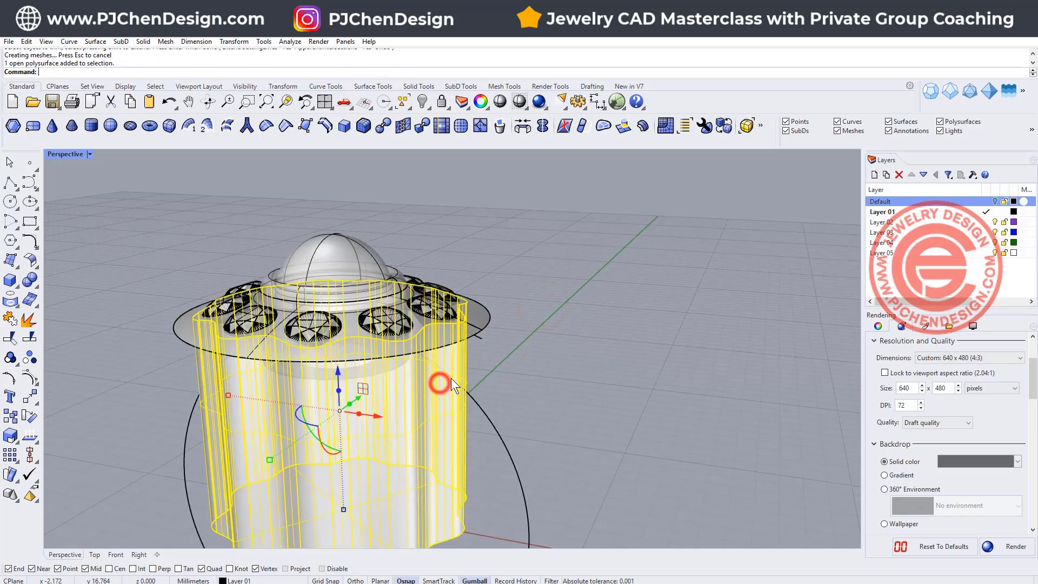
pyautogui.rightClick(484, 310)
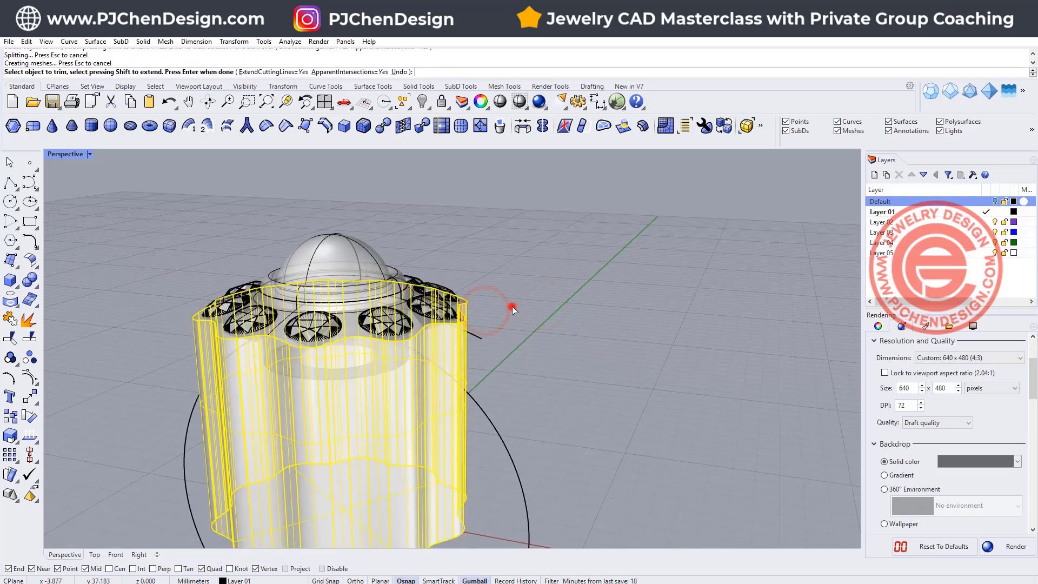
# - Finish trimming and join the domed surface to the scalloped body as one closed polysurface
pyautogui.rightClick(513, 306)
pyautogui.scroll(5, 474, 306)
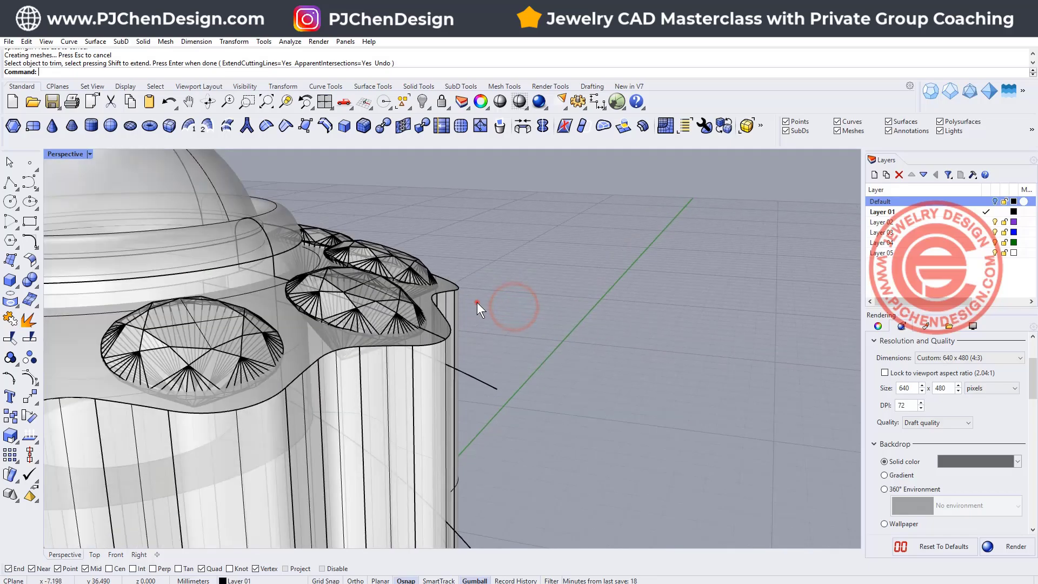
pyautogui.click(475, 299)
pyautogui.click(19, 321)
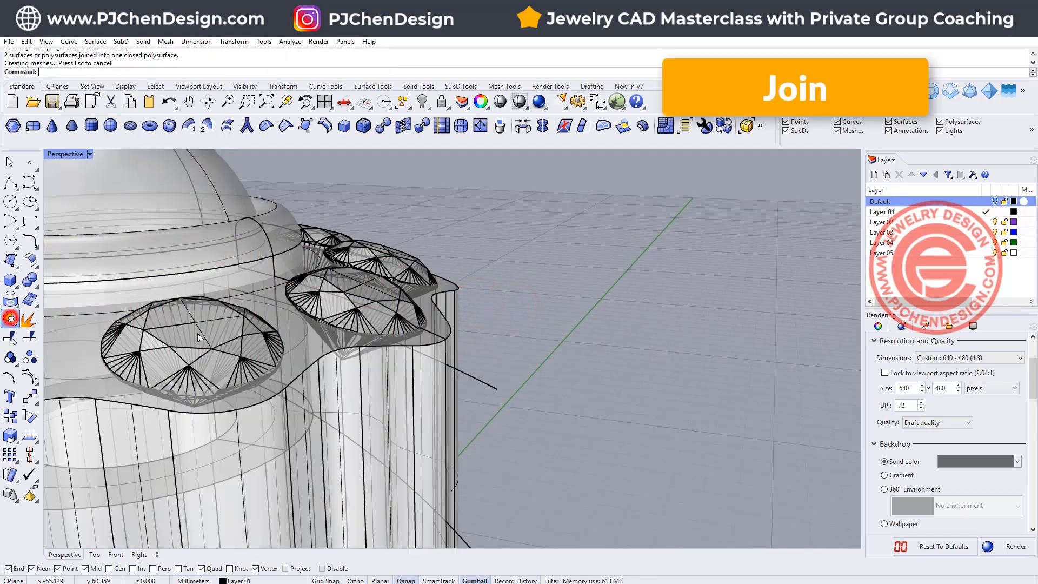
# - Raise the bottom face of the scalloped solid along the Z axis to shorten the halo body
pyautogui.scroll(-5, 545, 228)
pyautogui.moveTo(546, 346); pyautogui.dragTo(673, 381, button='right')
pyautogui.click(673, 380)
pyautogui.click(465, 412)
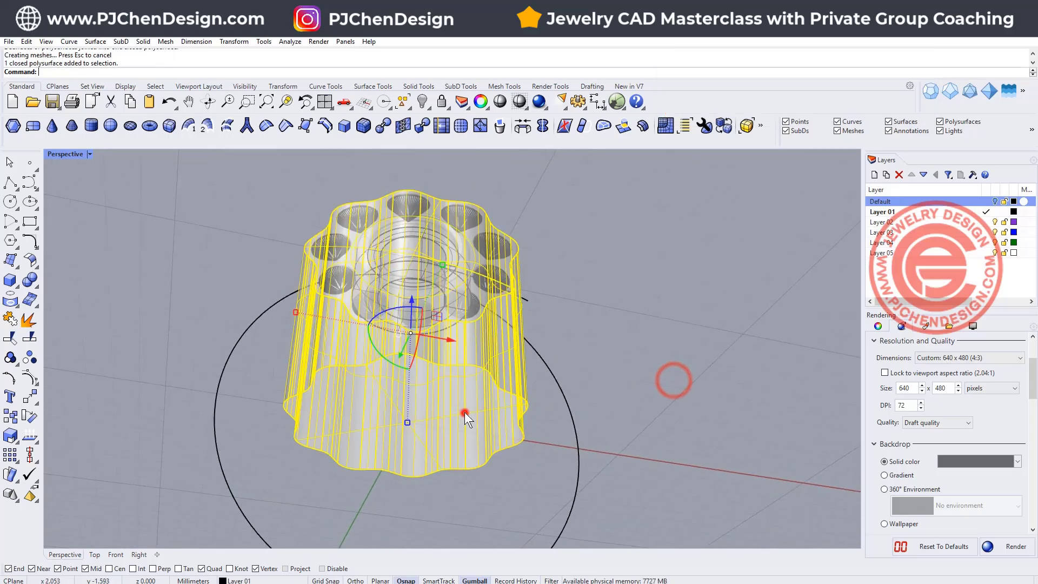
pyautogui.click(621, 397)
pyautogui.click(478, 415)
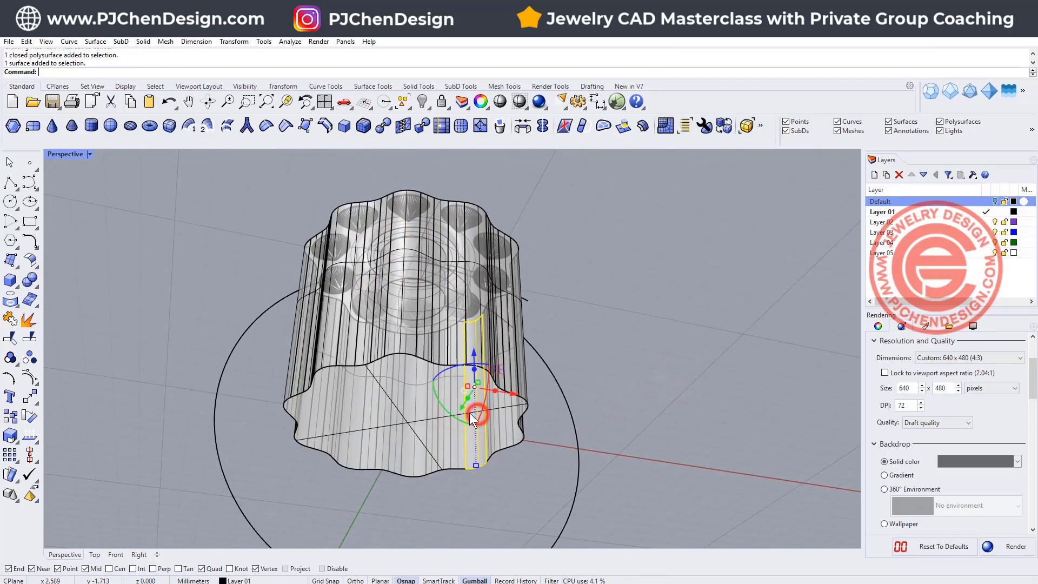
pyautogui.click(675, 399)
pyautogui.scroll(3, 459, 454)
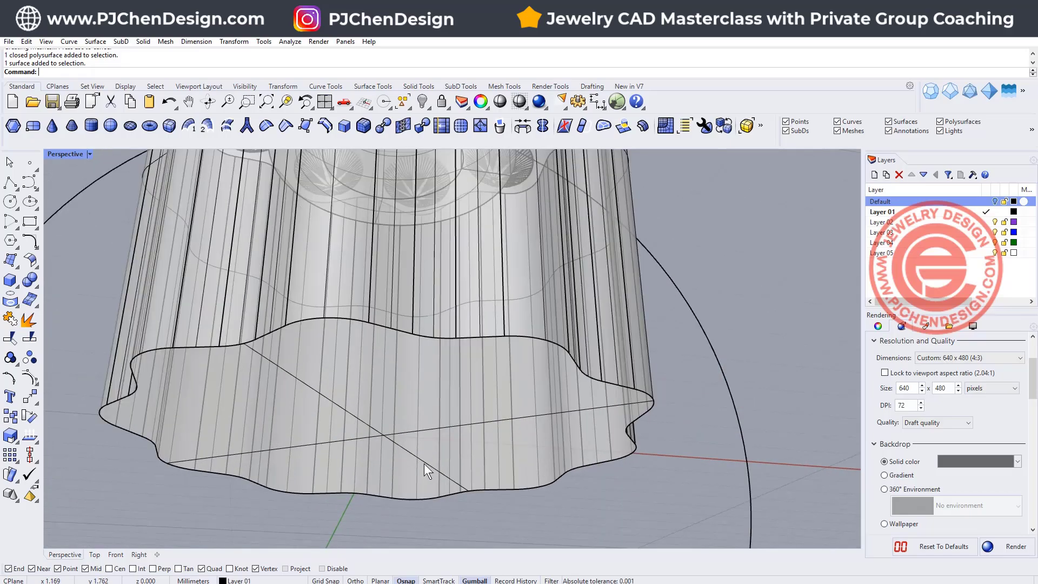
pyautogui.click(424, 463)
pyautogui.scroll(-5, 433, 385)
pyautogui.moveTo(433, 391); pyautogui.dragTo(439, 284)
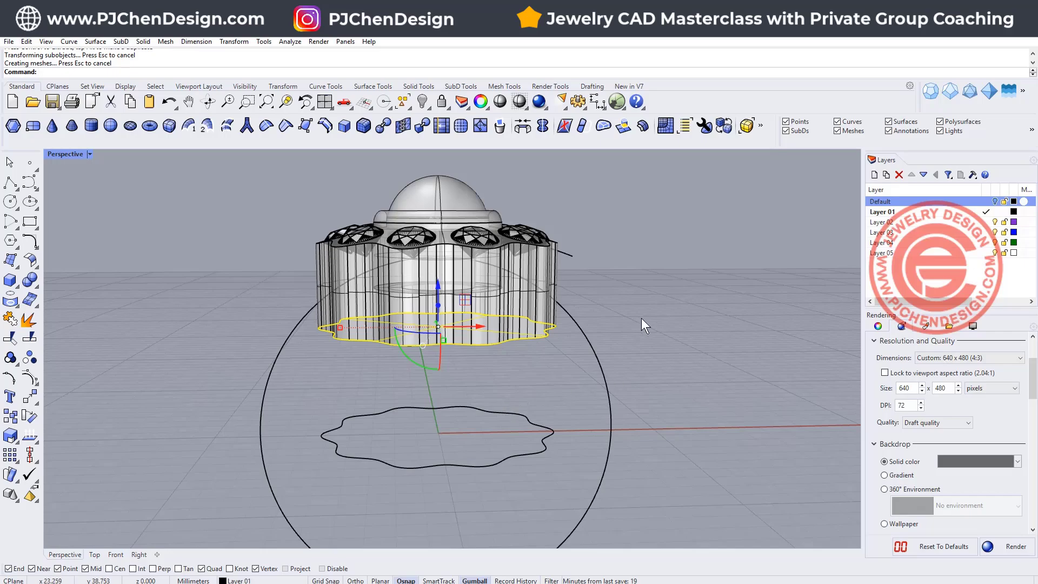
# - Scale the scalloped solid's bottom face inward evenly so that the side walls taper towards the base
pyautogui.scroll(5, 387, 330)
pyautogui.moveTo(285, 325); pyautogui.dragTo(348, 325)
pyautogui.scroll(-5, 615, 398)
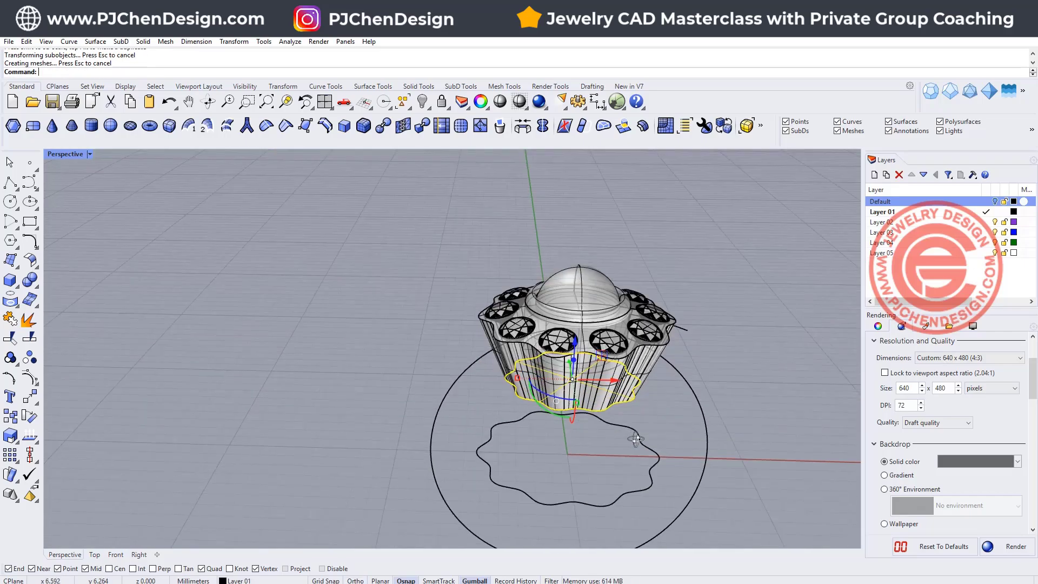
pyautogui.moveTo(616, 403)
pyautogui.mouseDown(button='right')
pyautogui.moveTo(628, 449)
pyautogui.moveTo(656, 423)
pyautogui.moveTo(699, 425)
pyautogui.moveTo(749, 396)
pyautogui.mouseUp(button='right')
pyautogui.click(752, 392)
pyautogui.scroll(5, 527, 318)
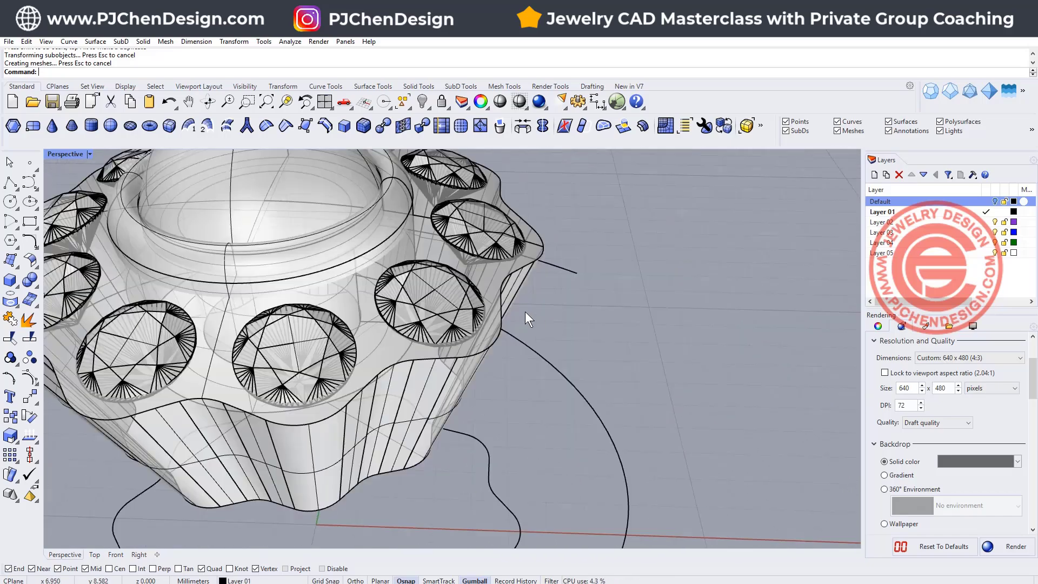
# - Check the tapered halo and its stones in Rendered display mode and return to Ghosted
pyautogui.click(87, 152)
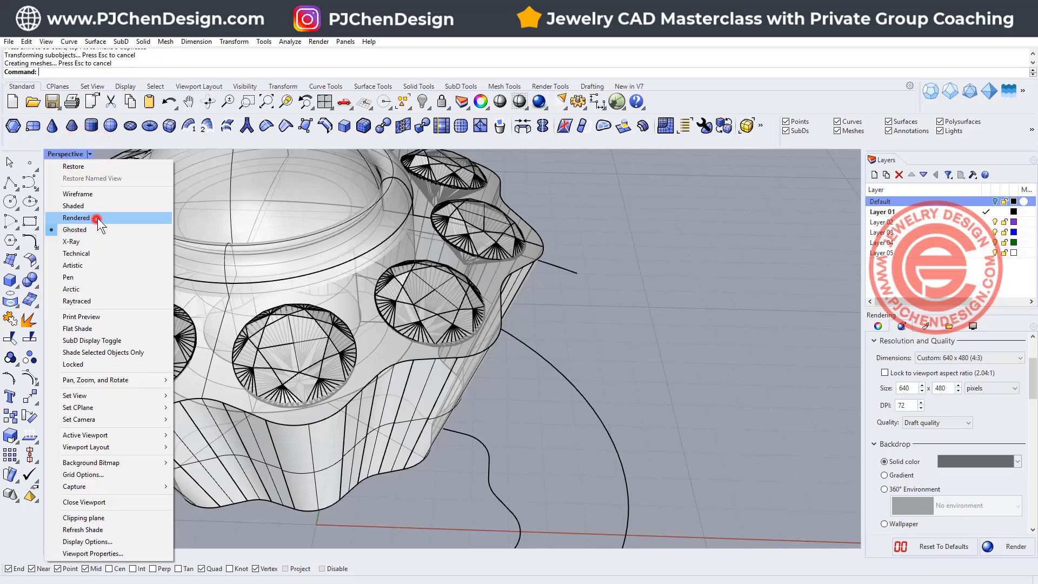
pyautogui.click(97, 219)
pyautogui.scroll(-5, 540, 275)
pyautogui.scroll(5, 526, 255)
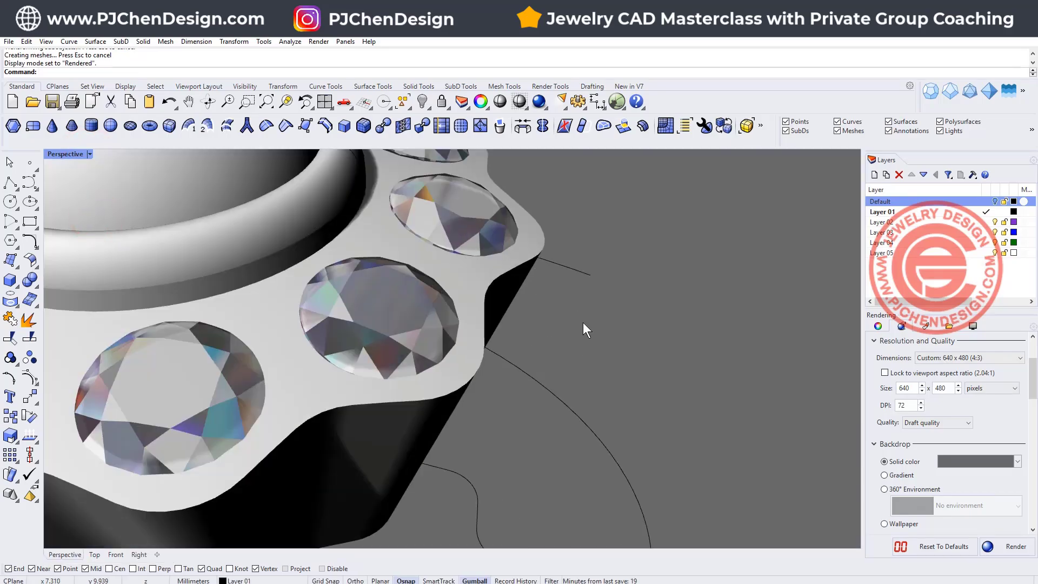
pyautogui.scroll(-5, 583, 322)
pyautogui.click(65, 154)
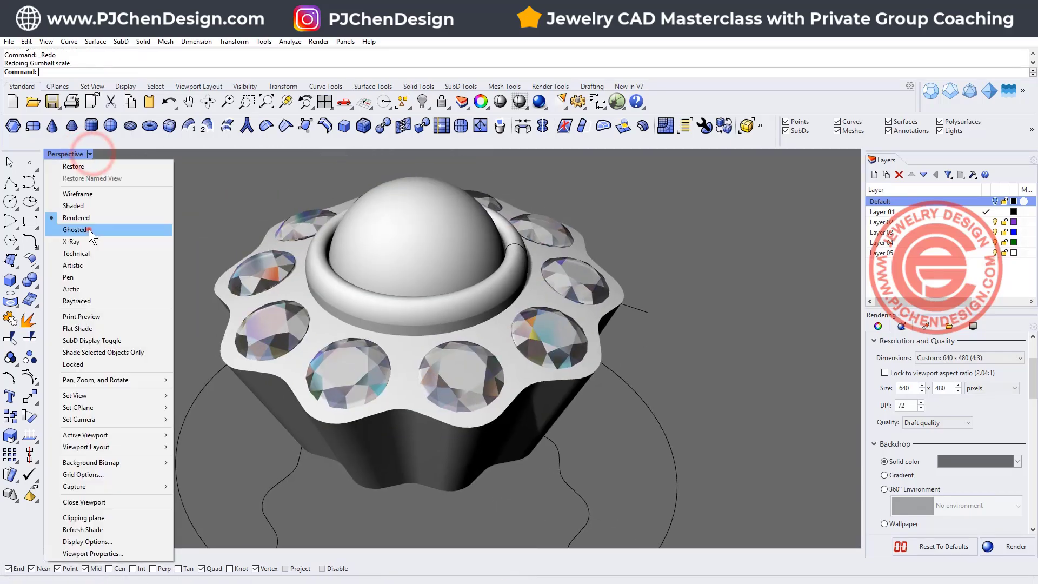
pyautogui.click(89, 229)
# - Try a 0.3 mm edge fillet around the scalloped solid's upper rim using chained edges, and undo it
pyautogui.click(31, 283)
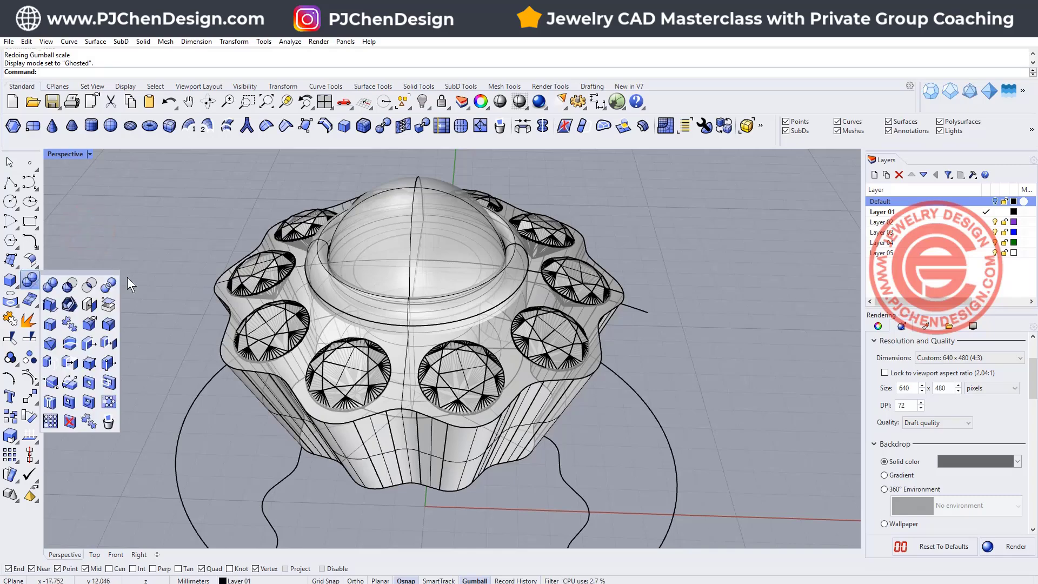
pyautogui.click(108, 329)
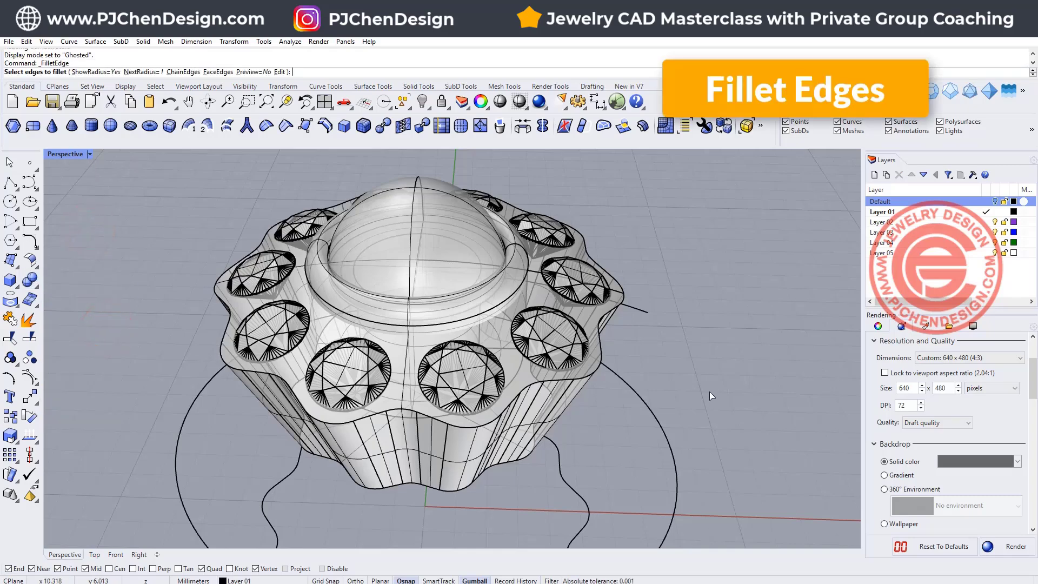
pyautogui.write('0.3')
pyautogui.press('Return')
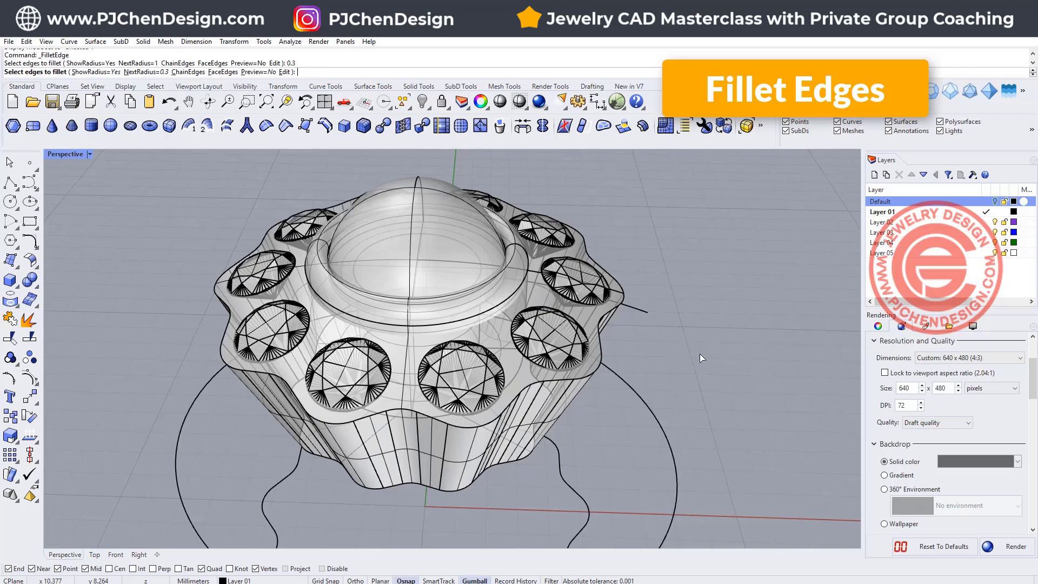
pyautogui.click(622, 301)
pyautogui.click(250, 72)
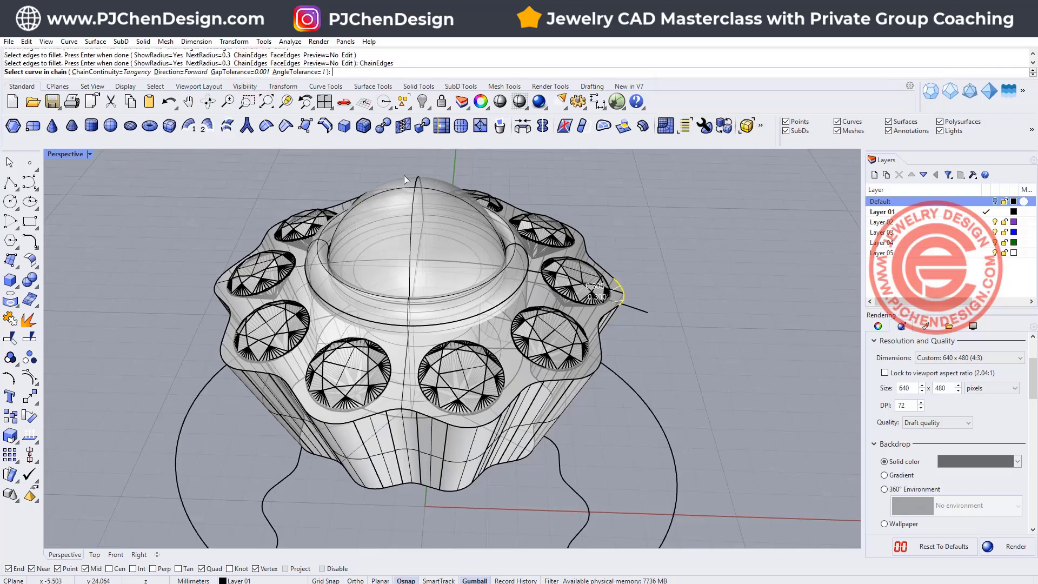
pyautogui.click(610, 274)
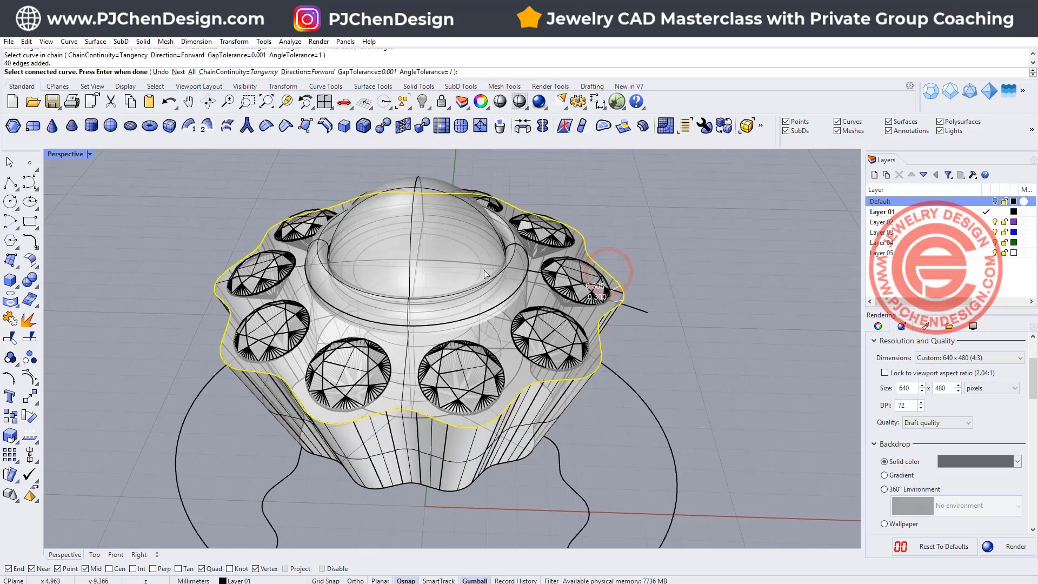
pyautogui.moveTo(667, 437); pyautogui.dragTo(718, 417, button='right')
pyautogui.press('Return')
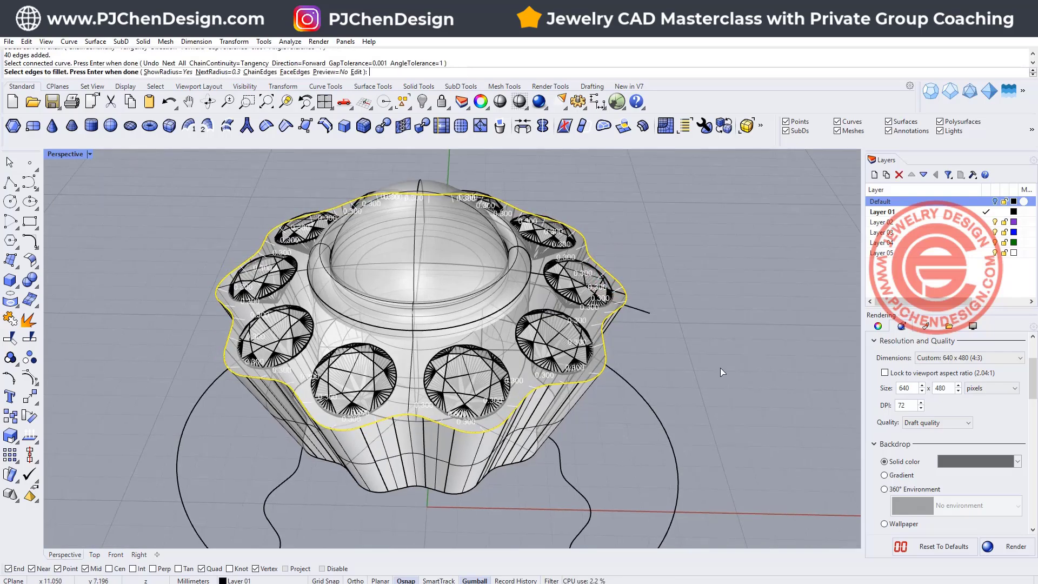
pyautogui.press('Return')
pyautogui.press('Return')
pyautogui.scroll(3, 606, 354)
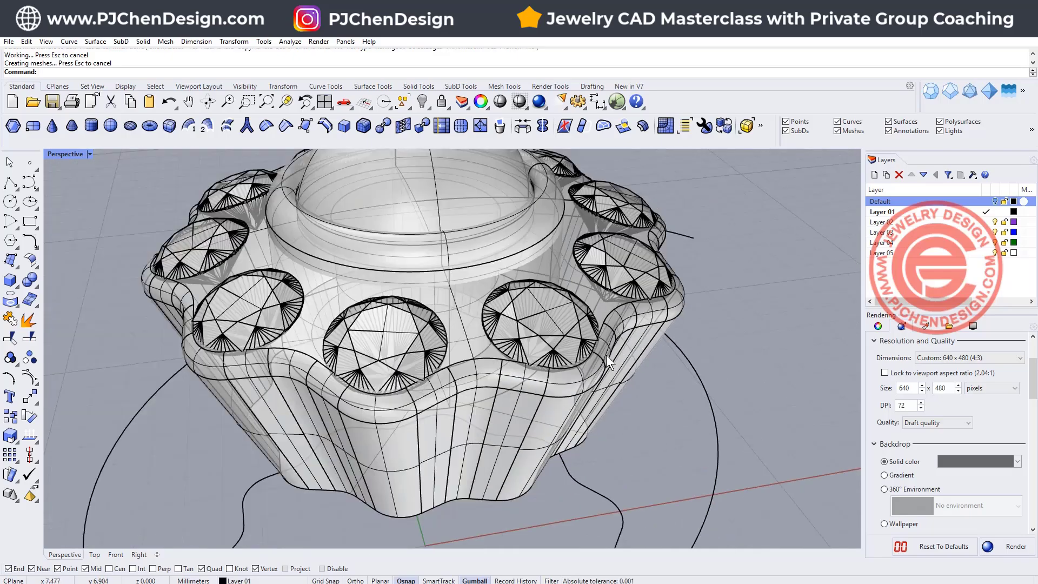
pyautogui.moveTo(605, 355); pyautogui.dragTo(651, 305, button='right')
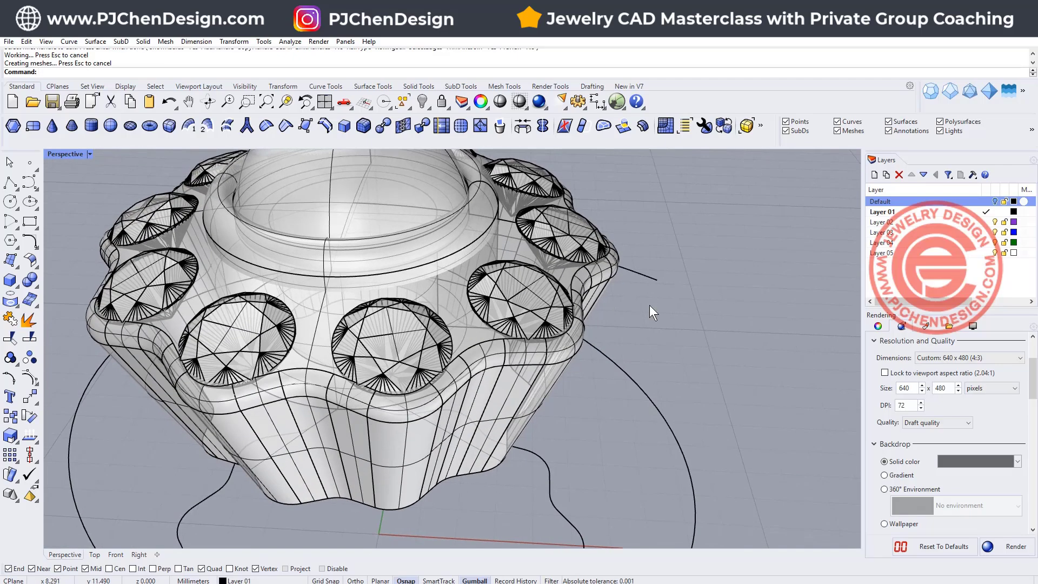
pyautogui.hotkey('ctrl', 'z')
# - Fillet the complete upper rim of the scalloped solid with a radius of 0.15 mm using chained edges
pyautogui.press('Return')
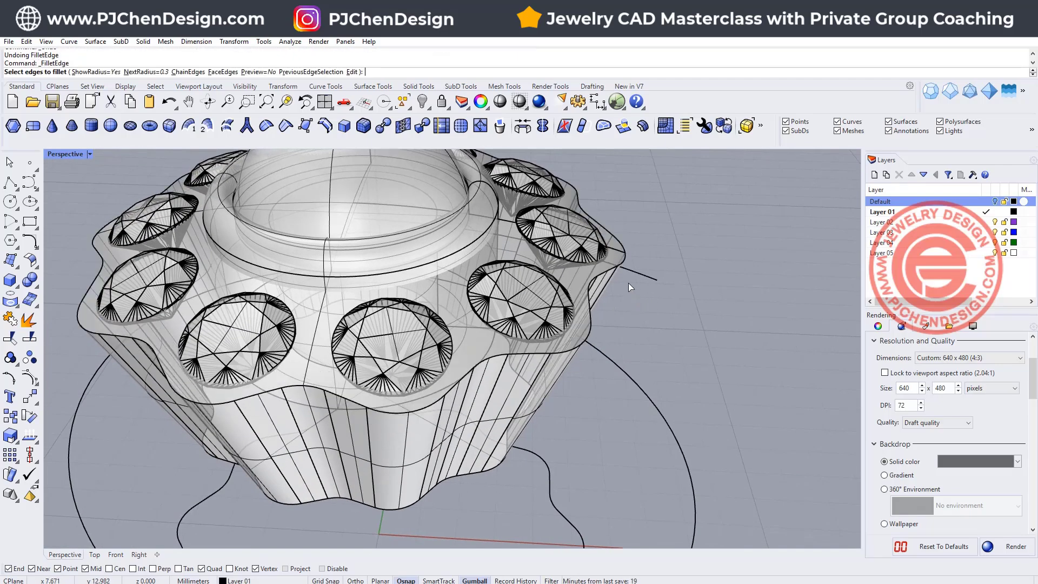
pyautogui.click(146, 72)
pyautogui.write('0.15')
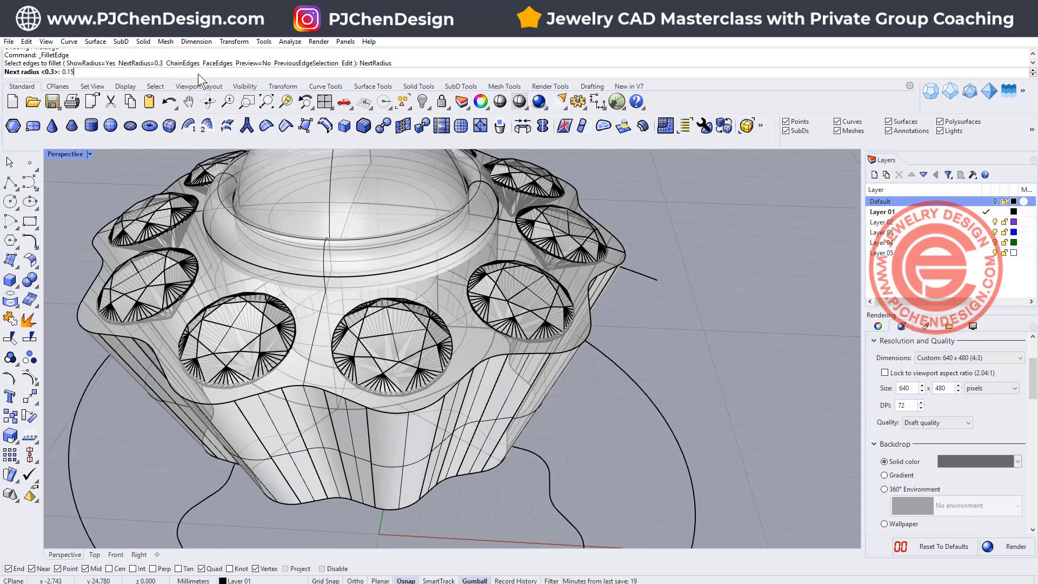
pyautogui.press('Return')
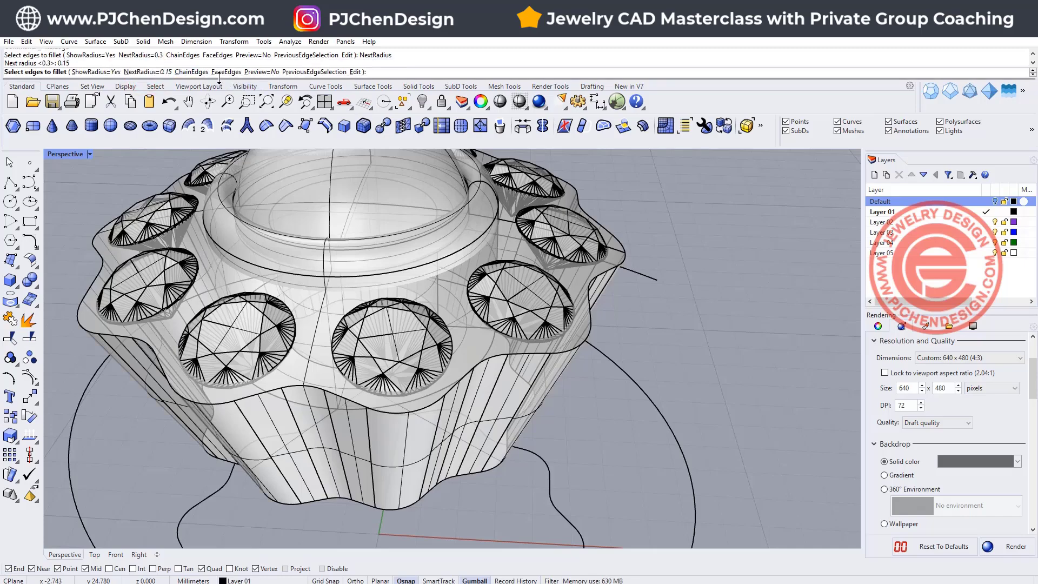
pyautogui.click(191, 73)
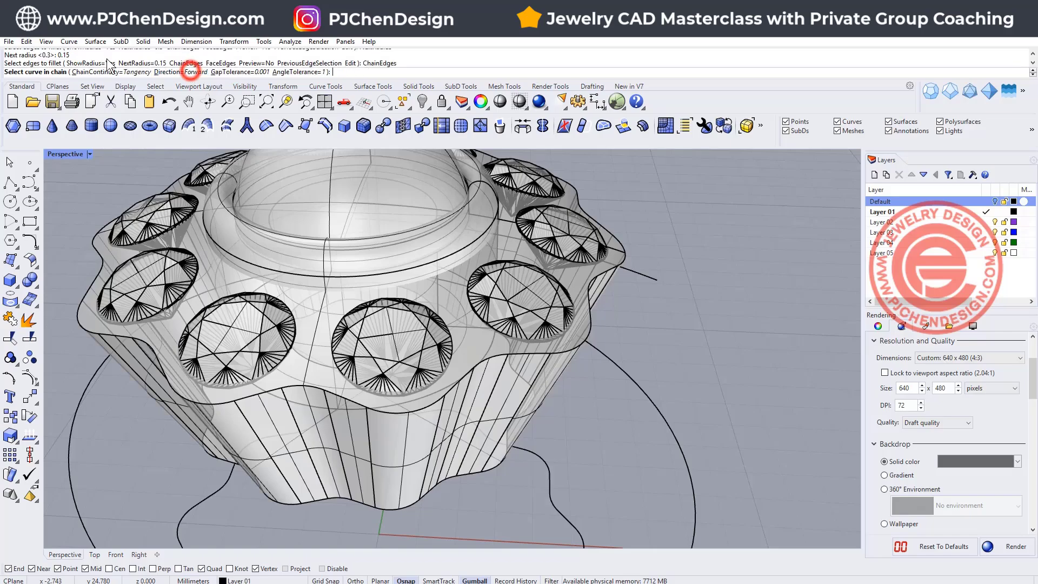
pyautogui.click(614, 238)
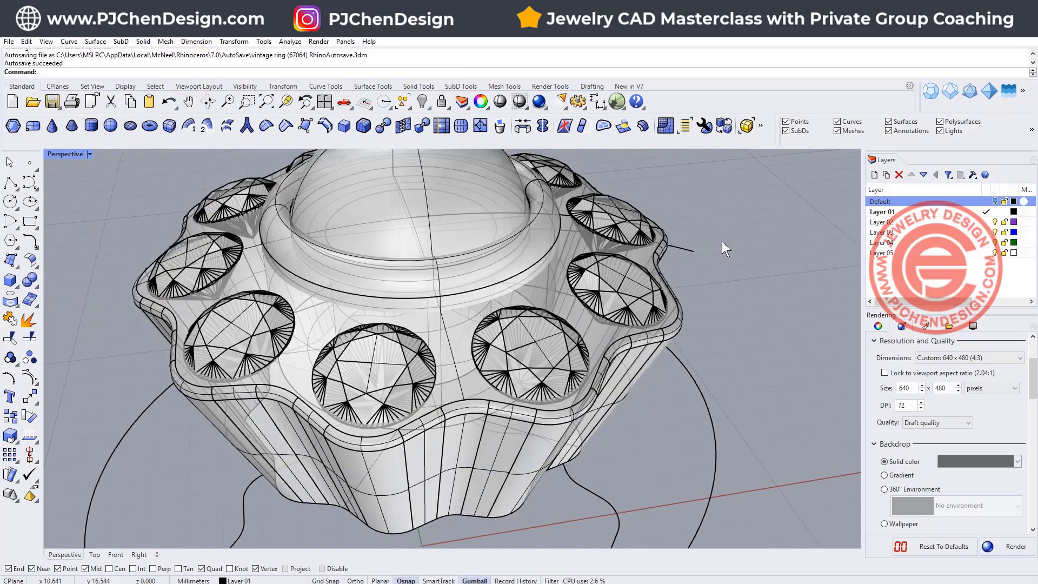
# - Check the filleted halo rim in Rendered display mode and return to Ghosted
pyautogui.scroll(-3, 722, 241)
pyautogui.moveTo(286, 162); pyautogui.dragTo(225, 189, button='right')
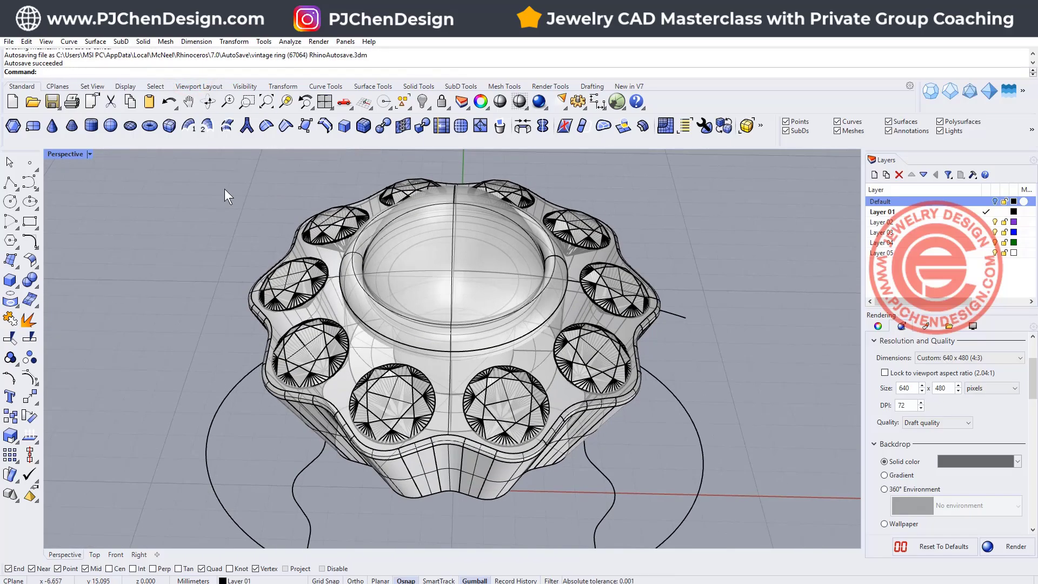
pyautogui.click(90, 154)
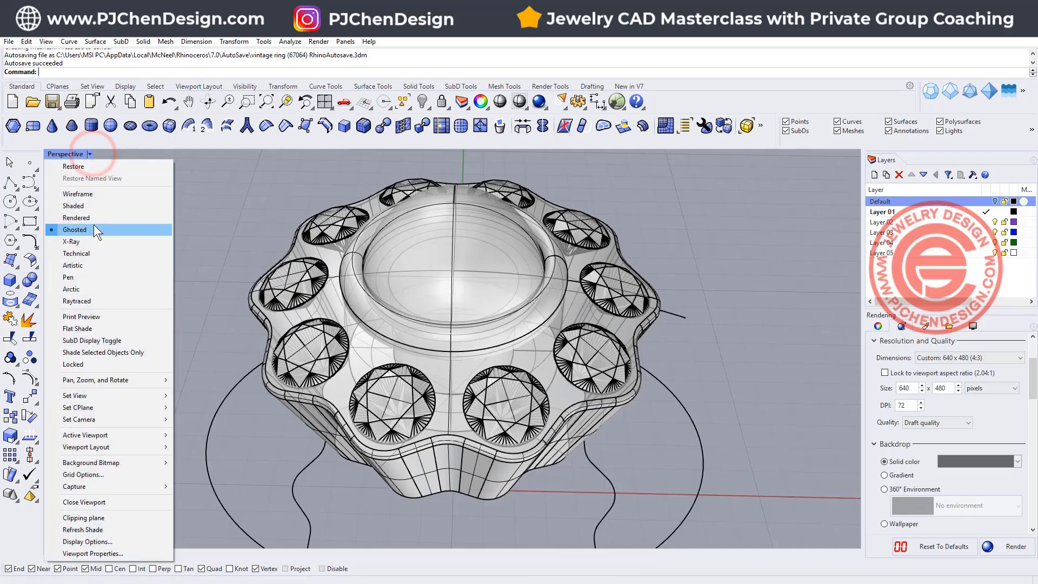
pyautogui.click(93, 225)
pyautogui.moveTo(699, 380); pyautogui.dragTo(618, 372, button='right')
pyautogui.click(89, 154)
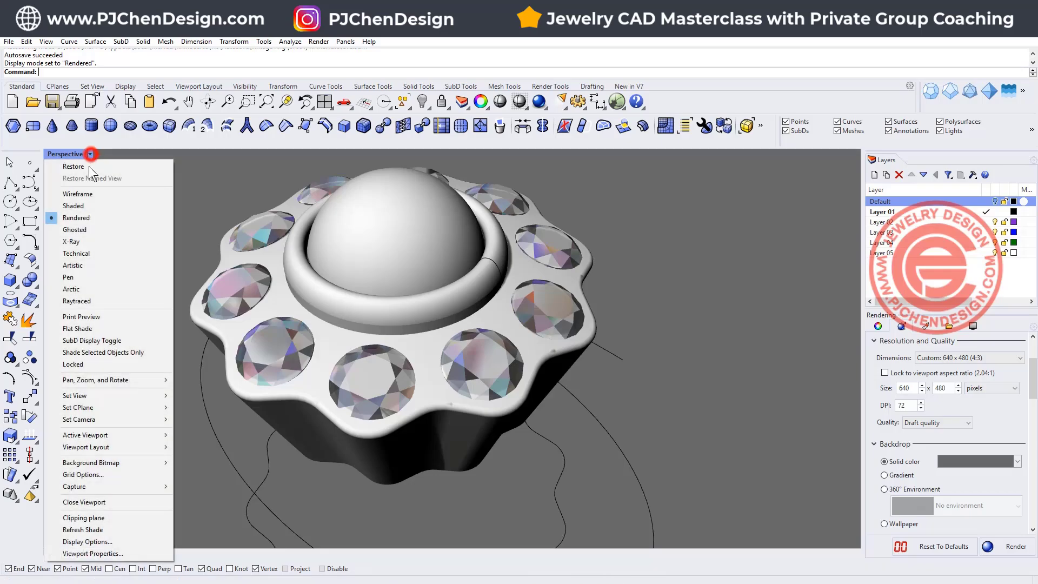
pyautogui.click(88, 225)
# - Extract a V-direction isocurve from the domed top, running outward between two neighbouring halo stones
pyautogui.moveTo(541, 330); pyautogui.dragTo(432, 304, button='right')
pyautogui.scroll(-5, 617, 269)
pyautogui.scroll(7, 573, 318)
pyautogui.scroll(3, 475, 281)
pyautogui.click(419, 306)
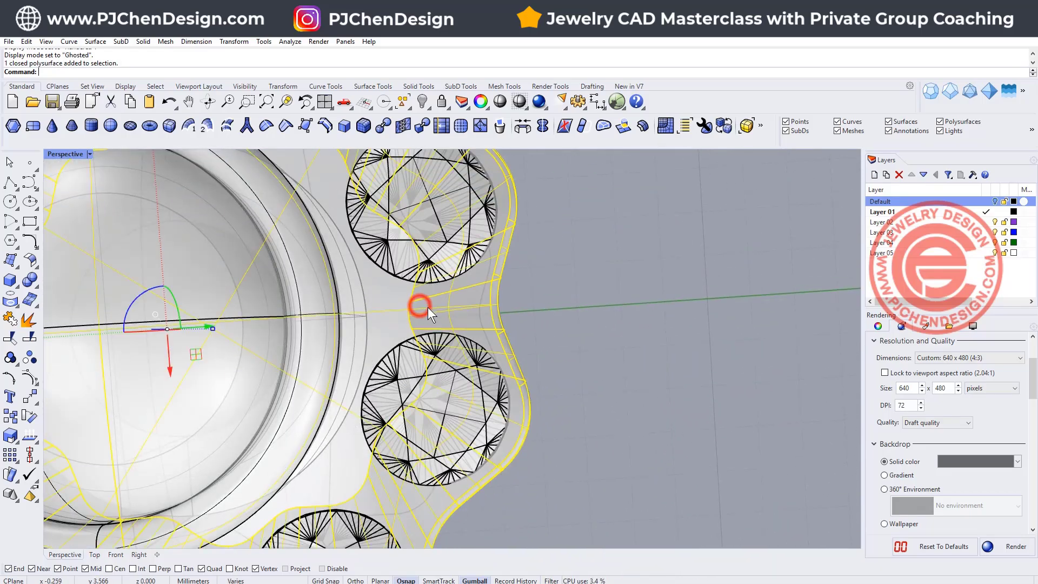
pyautogui.press('Escape')
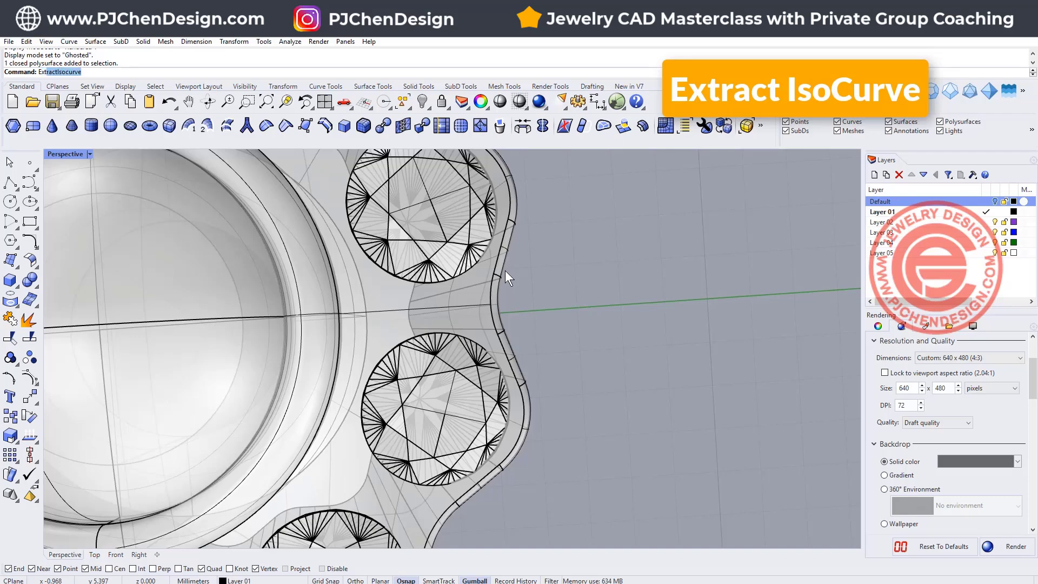
pyautogui.press('Return')
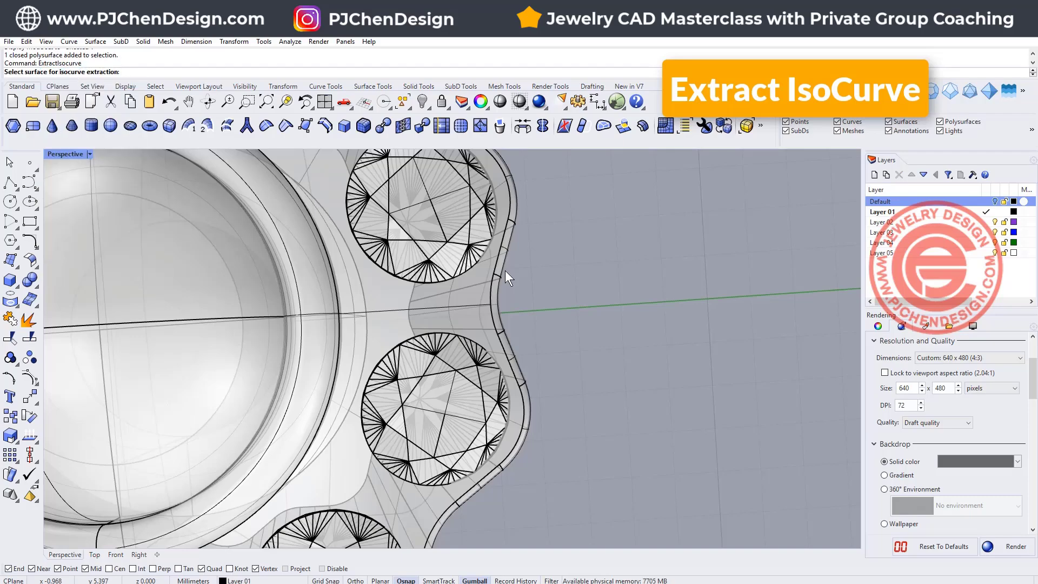
pyautogui.click(485, 305)
pyautogui.press('Return')
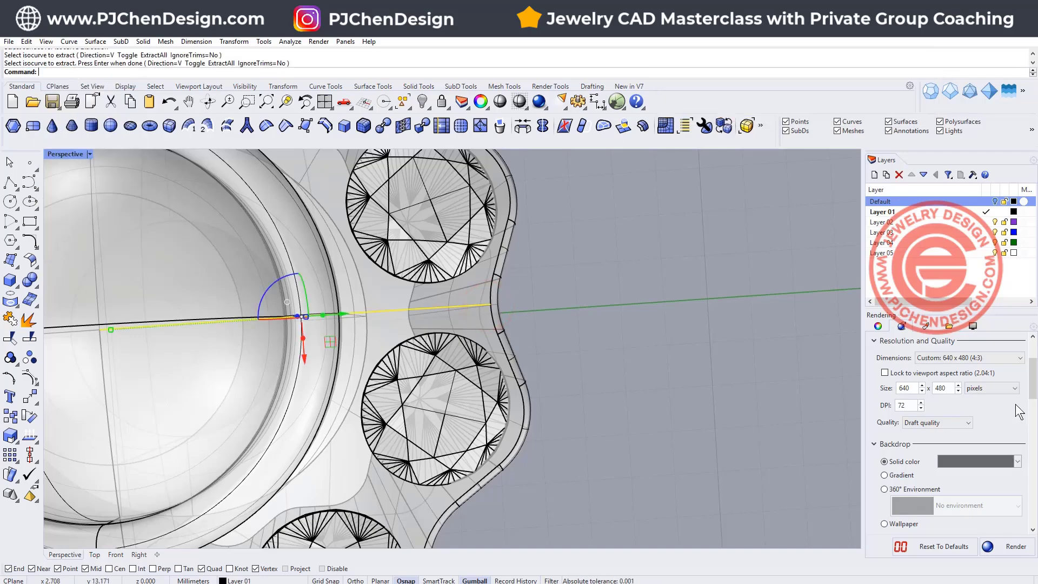
# - Set the display color of the extracted isocurve to red
pyautogui.click(877, 326)
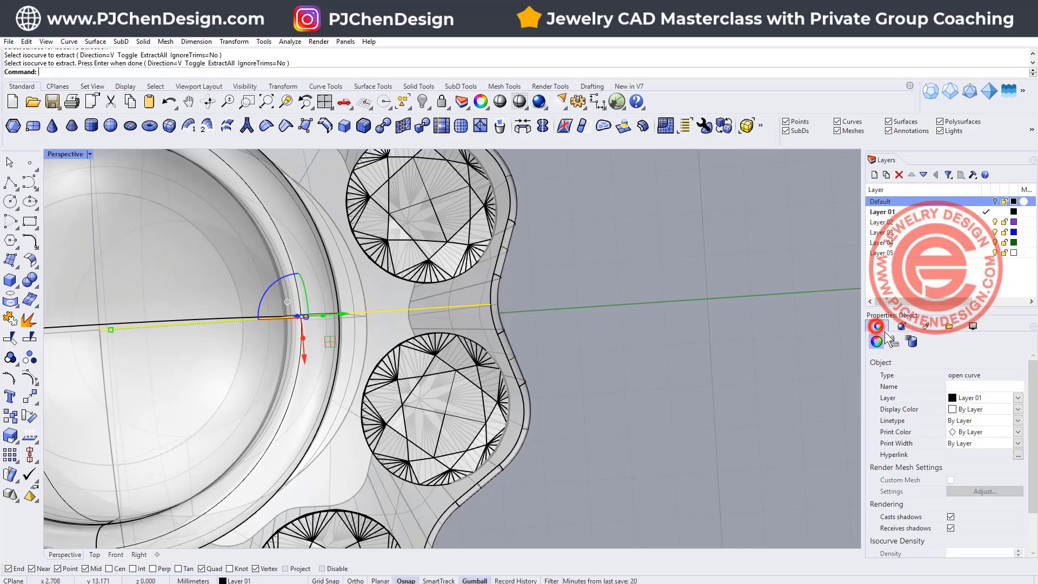
pyautogui.click(1018, 409)
pyautogui.click(961, 457)
pyautogui.click(679, 324)
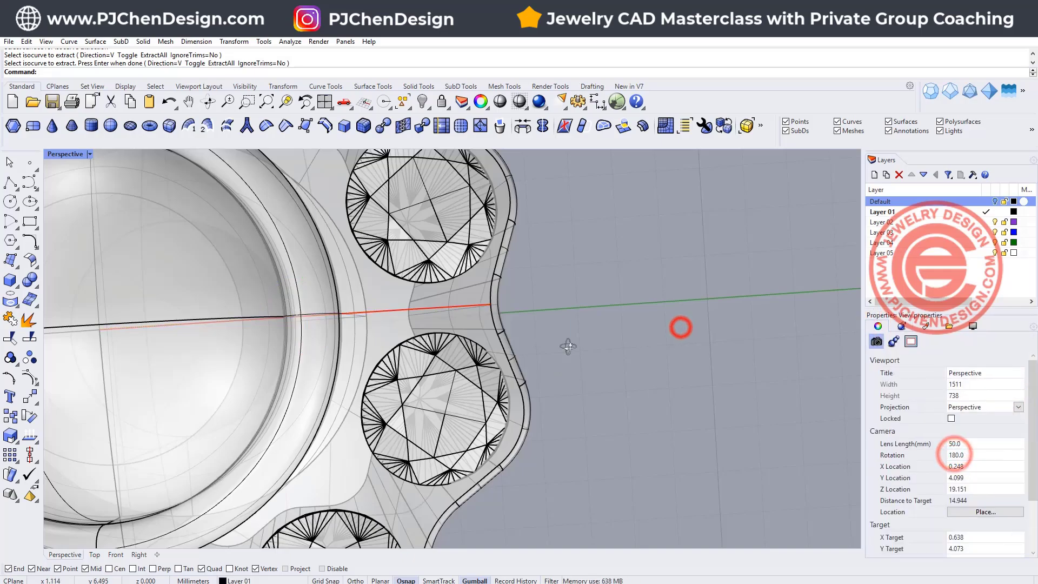
# - Split the red isocurve at a point beneath the bezel and delete its inner piece towards the centre stone
pyautogui.scroll(-5, 591, 301)
pyautogui.moveTo(638, 339); pyautogui.dragTo(510, 309, button='right')
pyautogui.scroll(8, 485, 316)
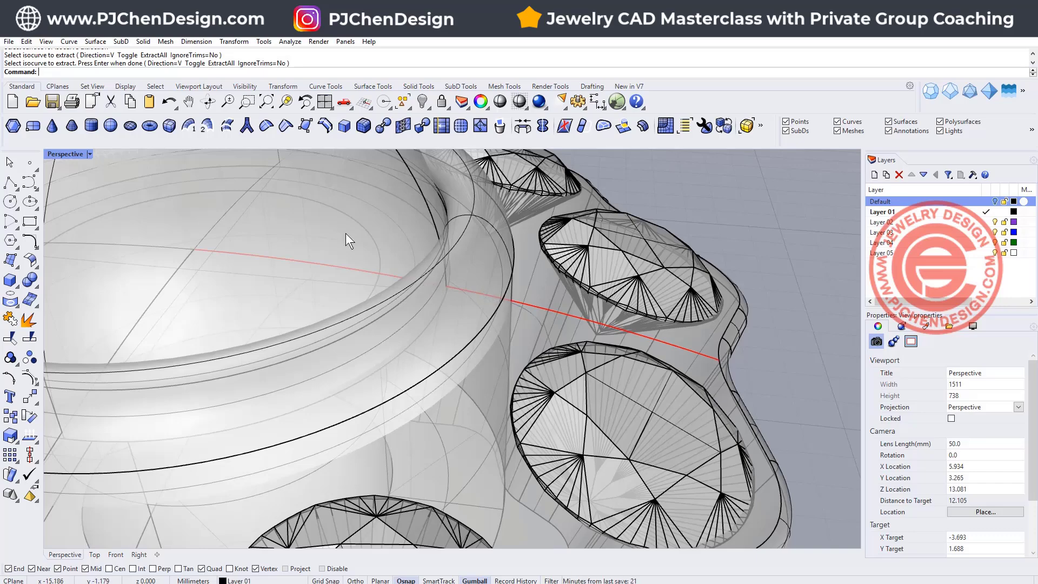
pyautogui.click(13, 340)
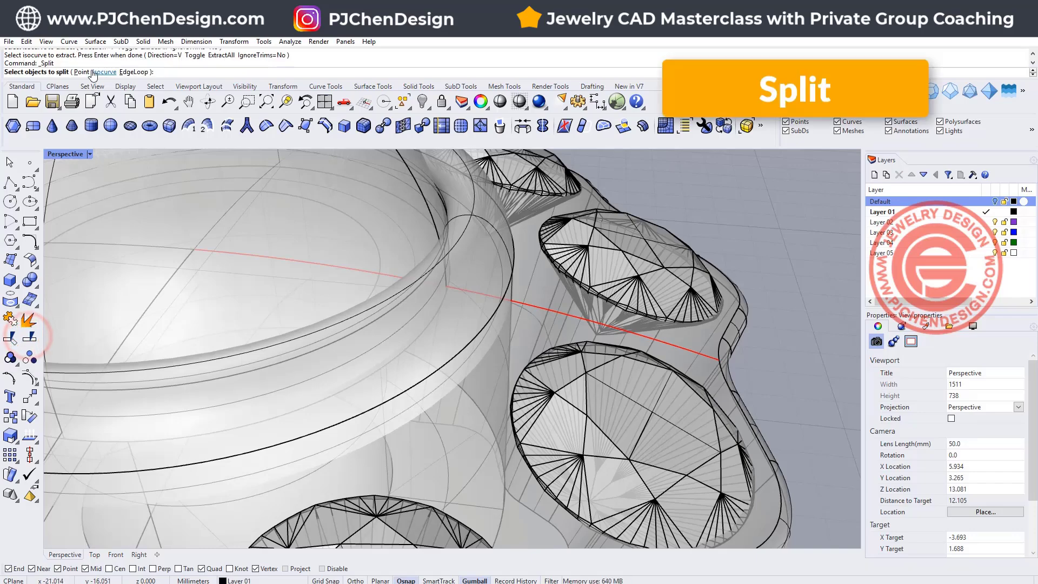
pyautogui.click(84, 72)
pyautogui.click(543, 307)
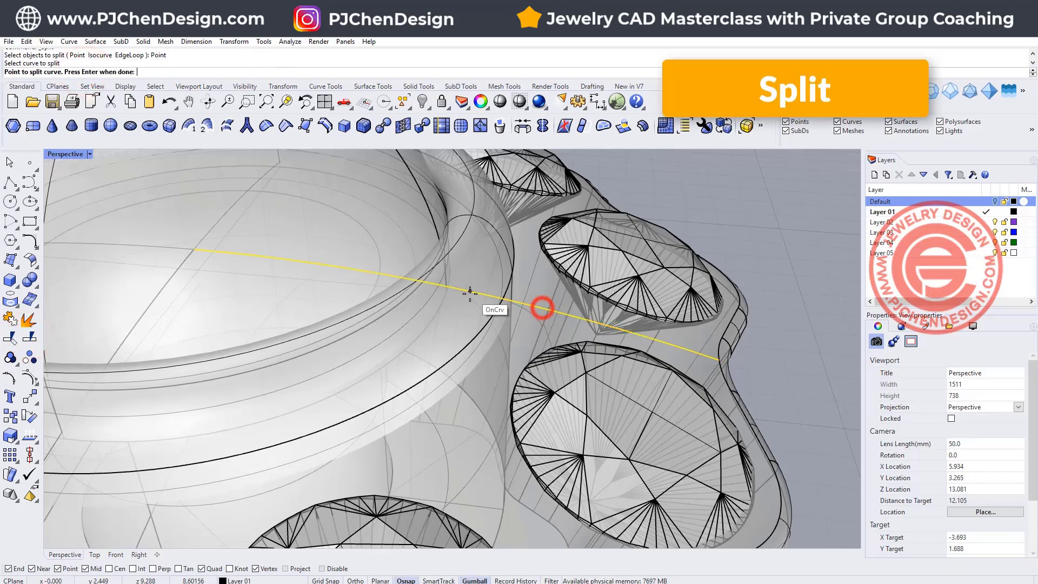
pyautogui.click(469, 292)
pyautogui.press('Return')
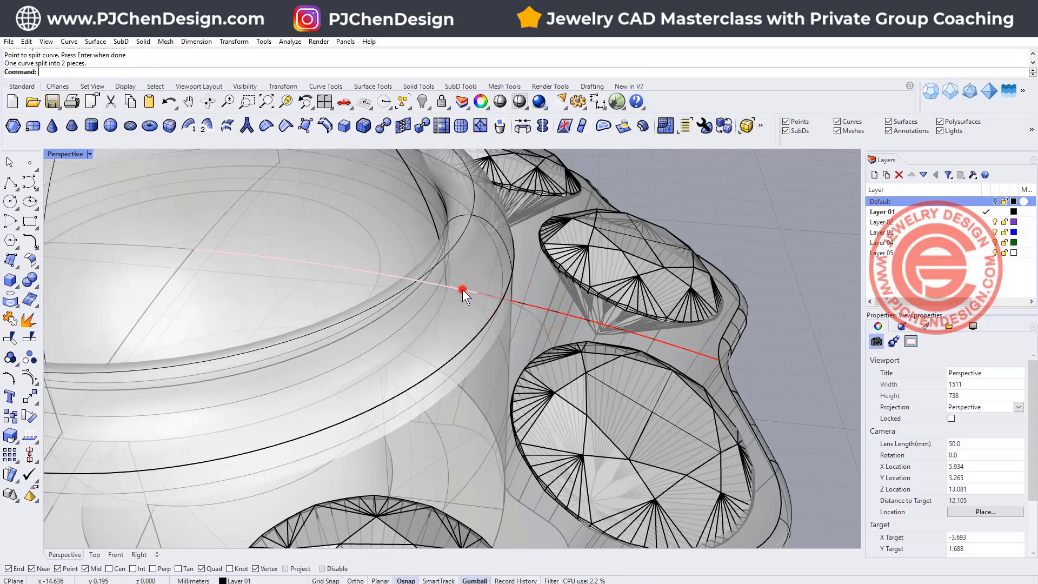
pyautogui.click(462, 289)
pyautogui.click(490, 306)
pyautogui.press('Delete')
# - Measure the length of the remaining red isocurve between the two halo stones and copy the value
pyautogui.scroll(-5, 610, 319)
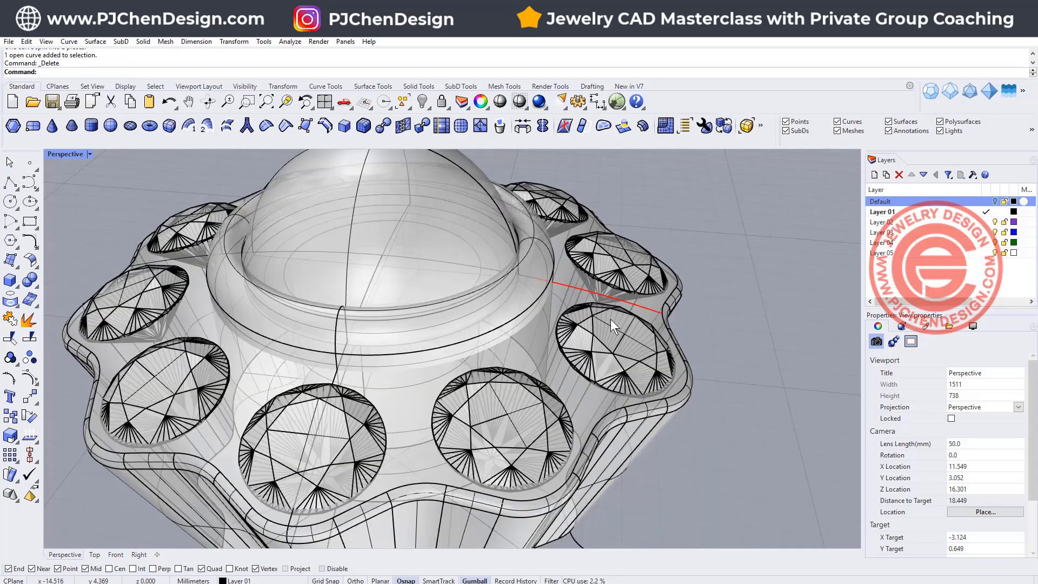
pyautogui.keyDown('shift'); pyautogui.moveTo(611, 319); pyautogui.dragTo(480, 316, button='right'); pyautogui.keyUp('shift')
pyautogui.scroll(5, 485, 259)
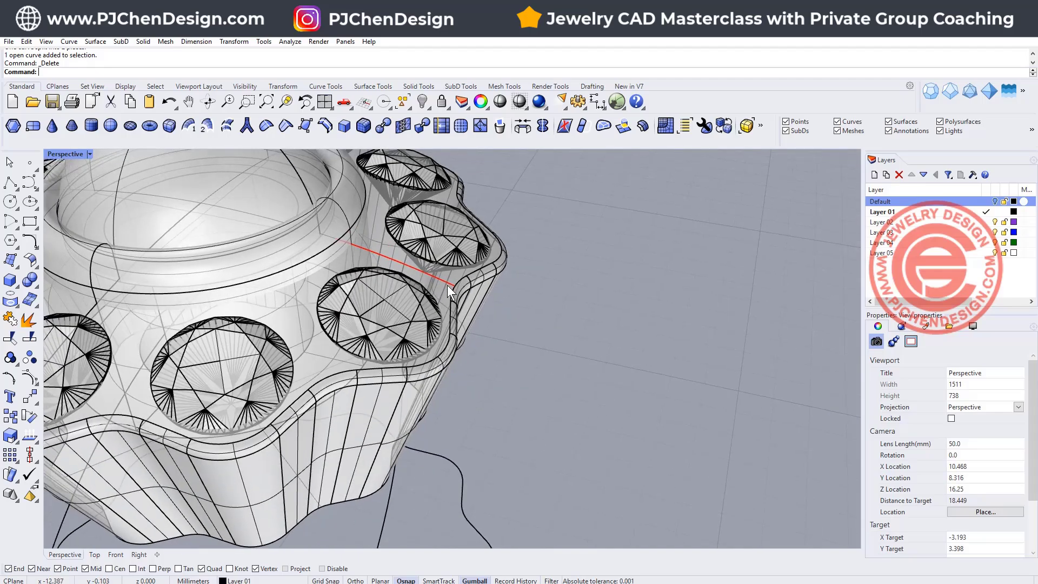
pyautogui.scroll(1, 486, 297)
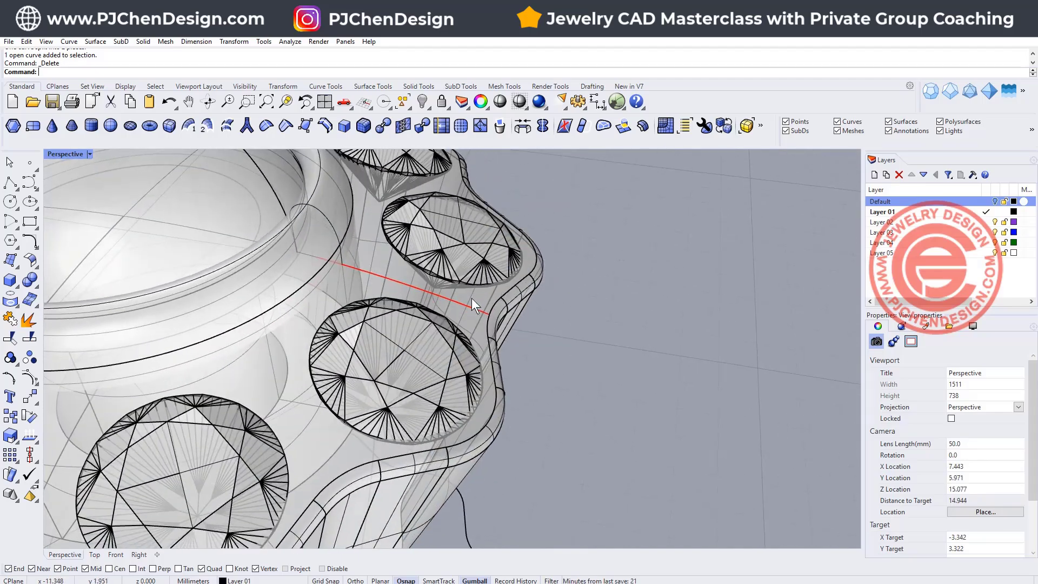
pyautogui.scroll(1, 471, 305)
pyautogui.click(472, 307)
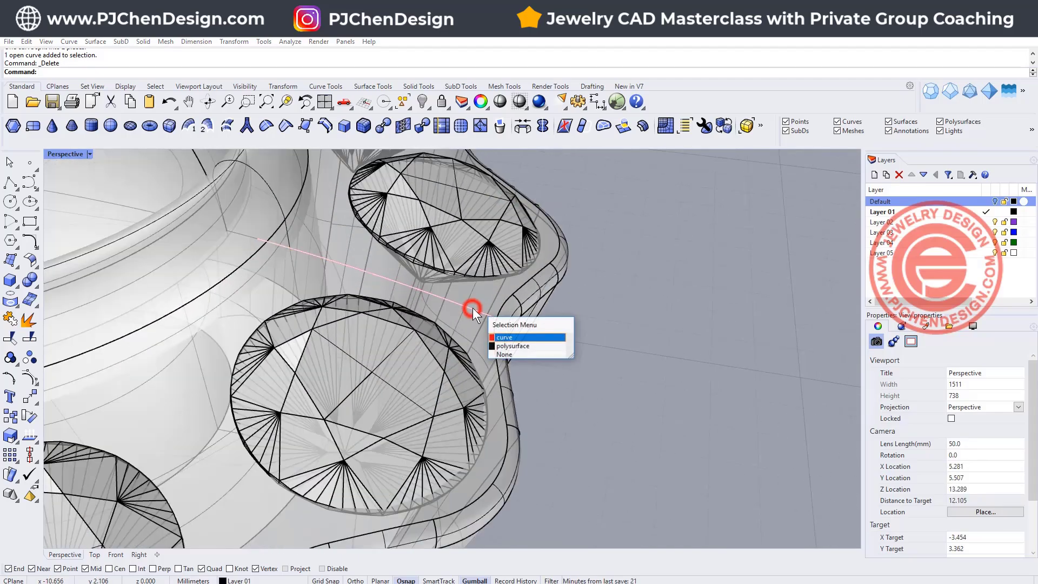
pyautogui.click(516, 334)
pyautogui.scroll(-5, 539, 309)
pyautogui.keyDown('shift'); pyautogui.moveTo(541, 281); pyautogui.dragTo(501, 291, button='right'); pyautogui.keyUp('shift')
pyautogui.write('Length')
pyautogui.press('Return')
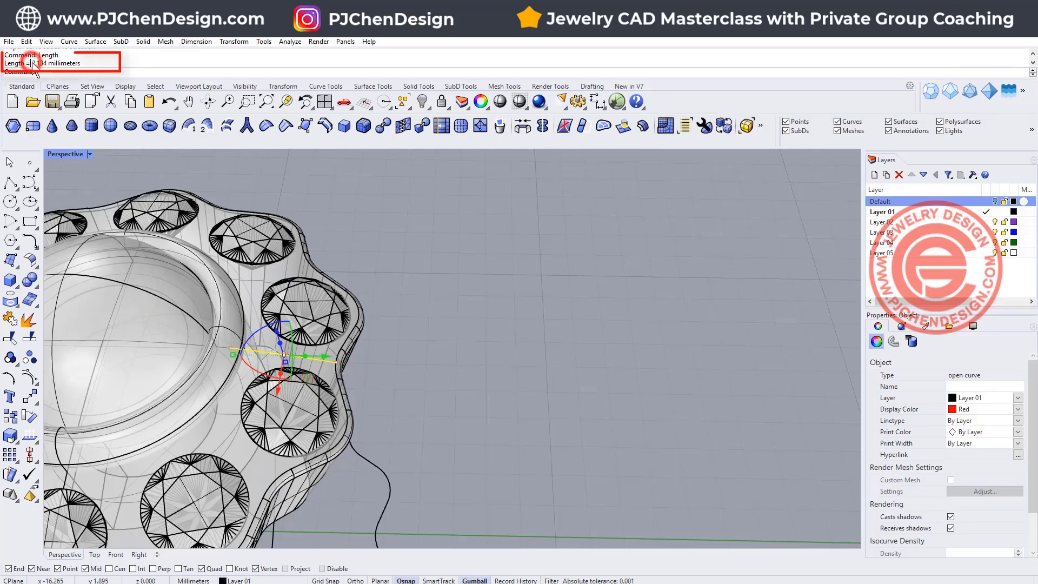
pyautogui.moveTo(31, 63); pyautogui.dragTo(47, 63)
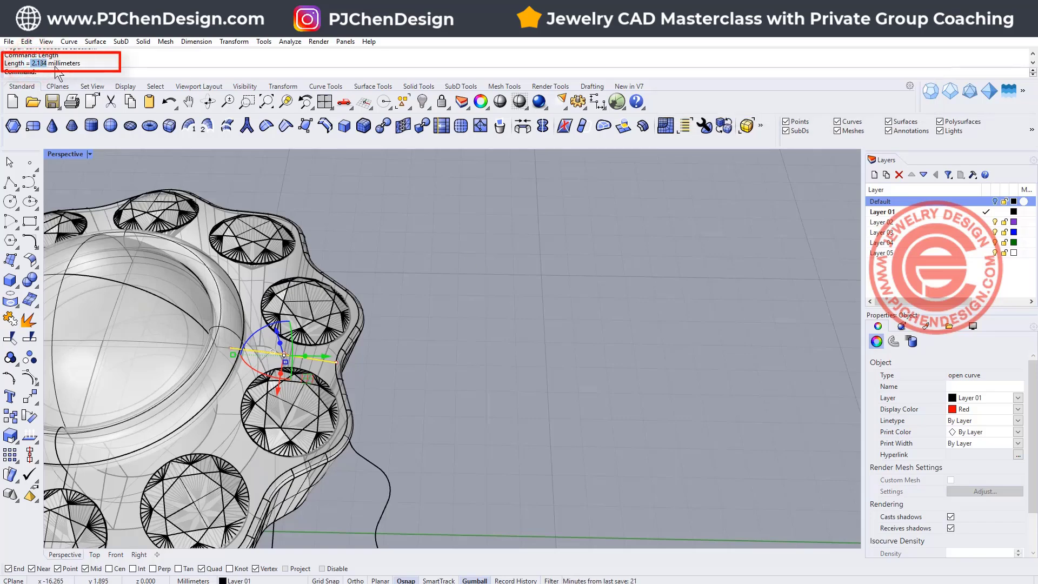
pyautogui.hotkey('ctrl', 'c')
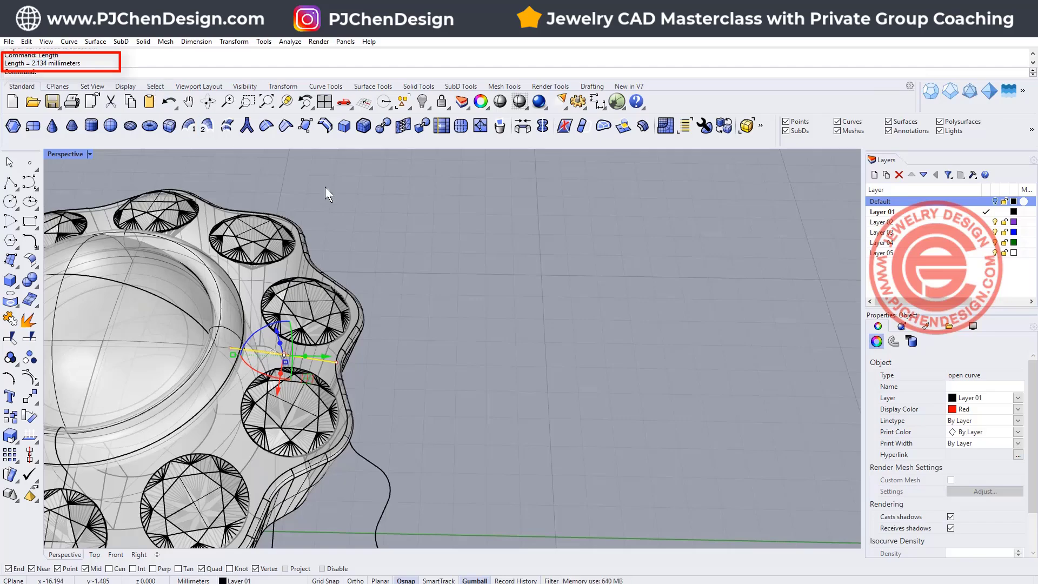
# - Draw a straight 2.134 mm line on the ground plane beside the ring and compare it with the red isocurve
pyautogui.click(10, 185)
pyautogui.click(514, 273)
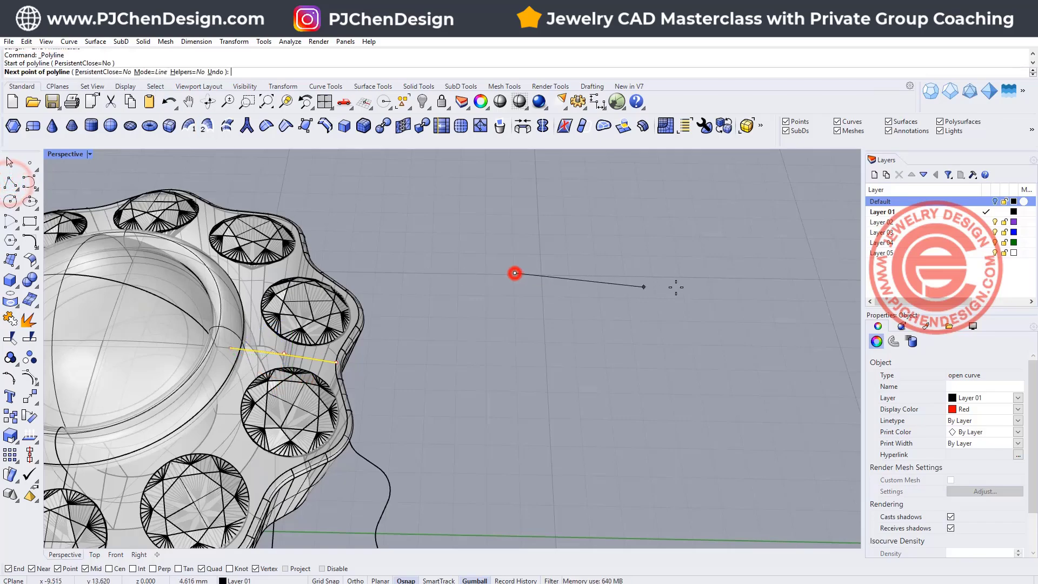
pyautogui.hotkey('ctrl', 'v')
pyautogui.press('Return')
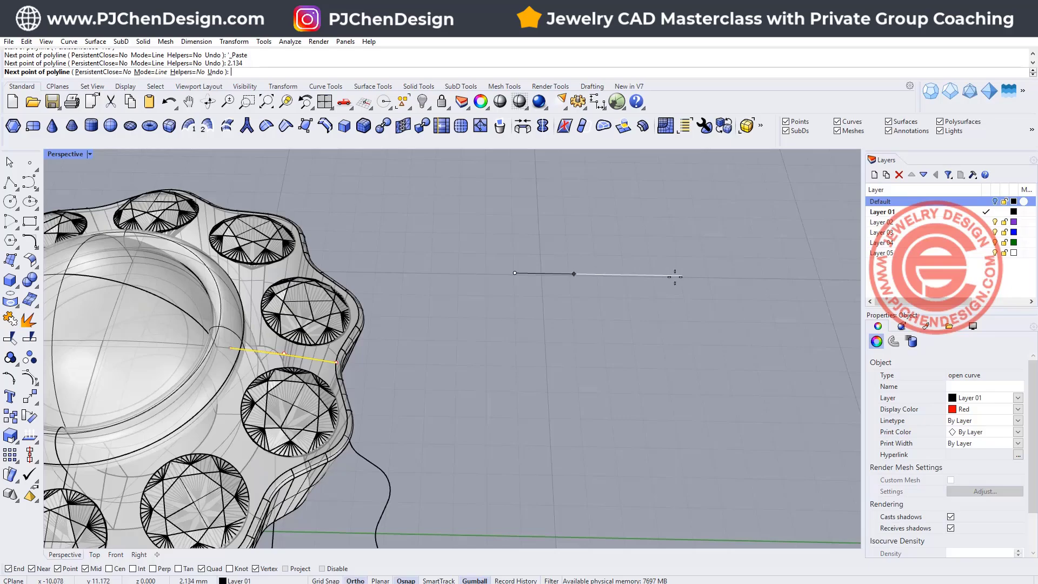
pyautogui.click(654, 280)
pyautogui.press('Return')
pyautogui.moveTo(584, 285); pyautogui.dragTo(546, 291, button='right')
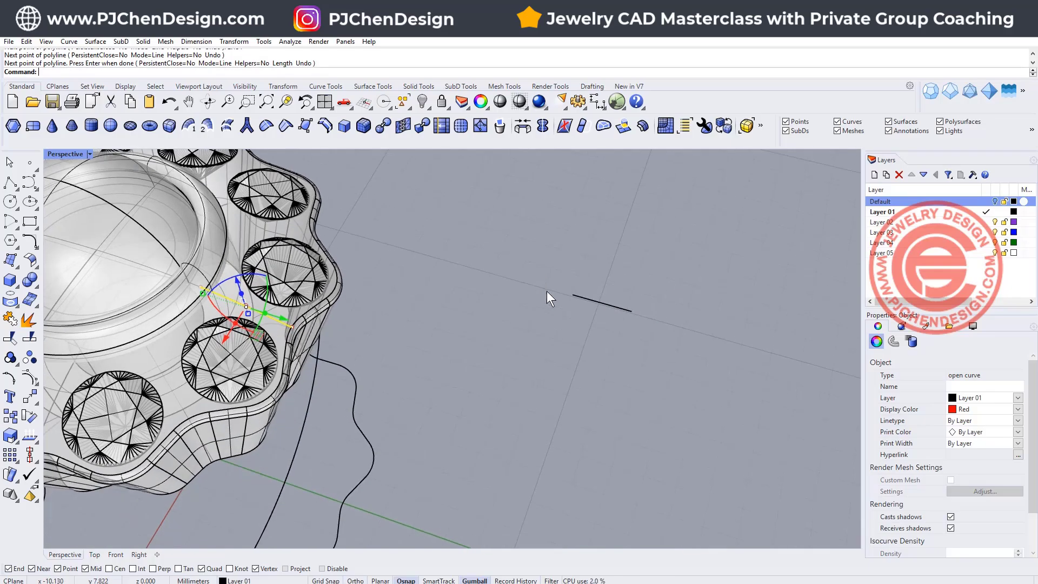
pyautogui.click(592, 301)
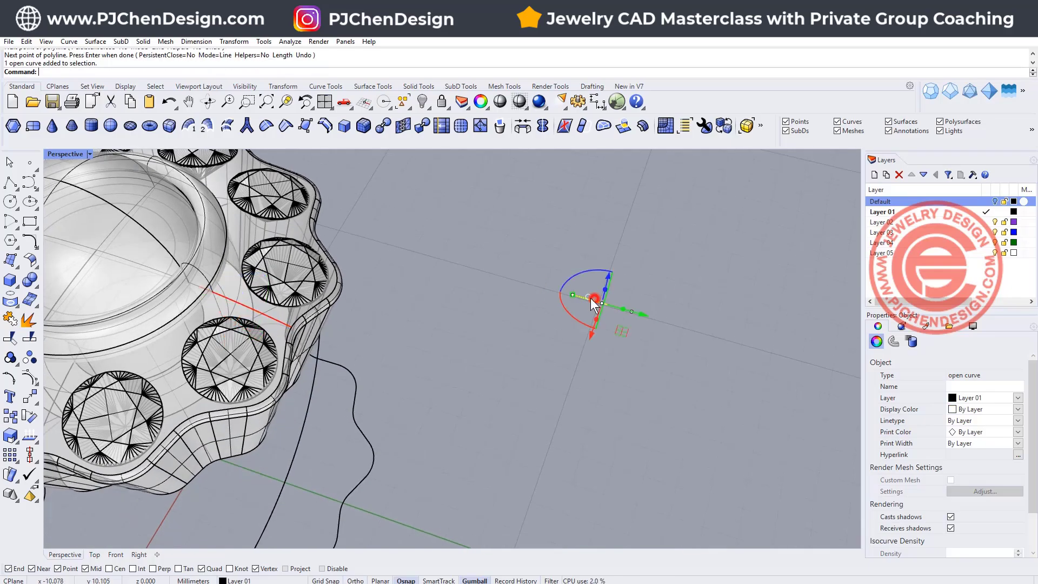
pyautogui.click(258, 312)
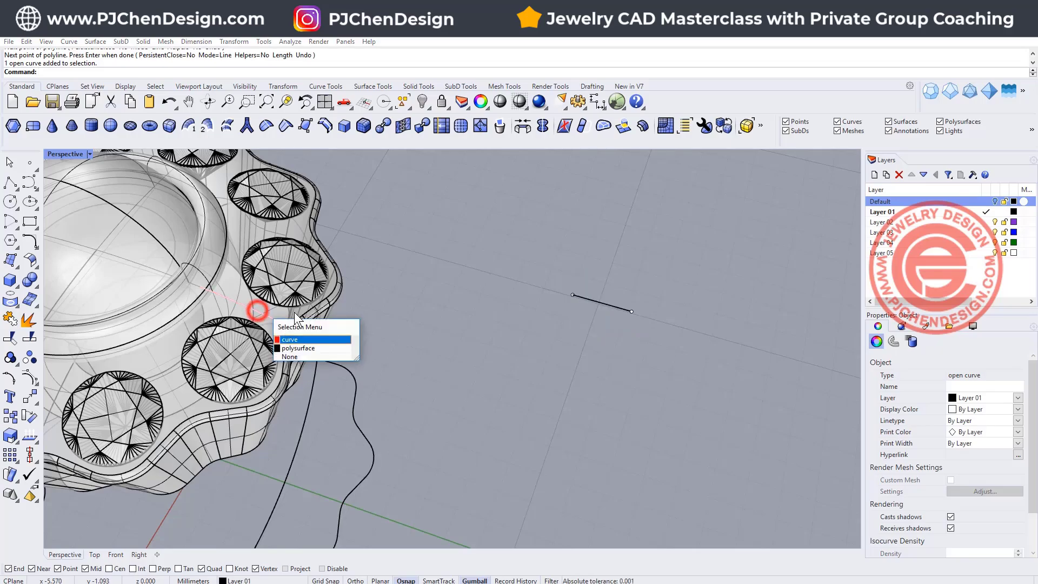
pyautogui.click(297, 340)
pyautogui.click(662, 345)
# - Draw a small circle in the Front view, centred on the outer end of the 2.134 mm line
pyautogui.moveTo(660, 344); pyautogui.dragTo(545, 241, button='right')
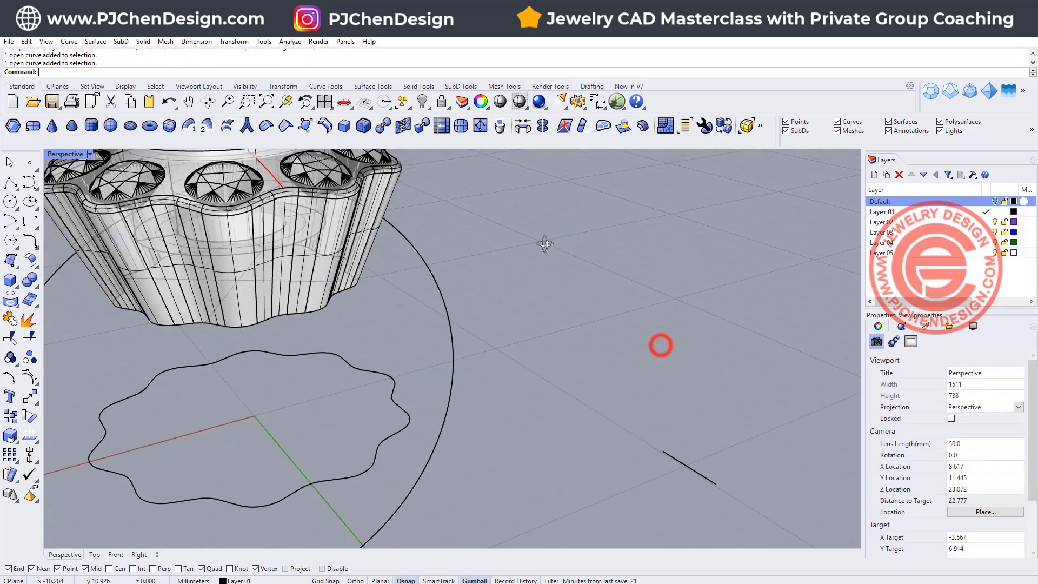
pyautogui.scroll(-4, 725, 411)
pyautogui.keyDown('shift'); pyautogui.moveTo(719, 444); pyautogui.dragTo(411, 337, button='right'); pyautogui.keyUp('shift')
pyautogui.scroll(8, 410, 337)
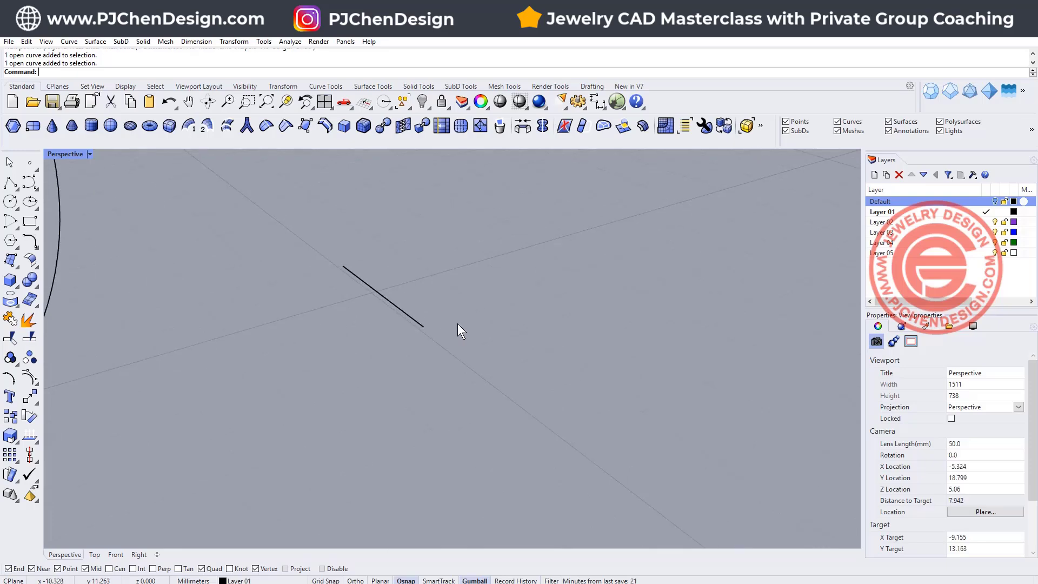
pyautogui.doubleClick(62, 155)
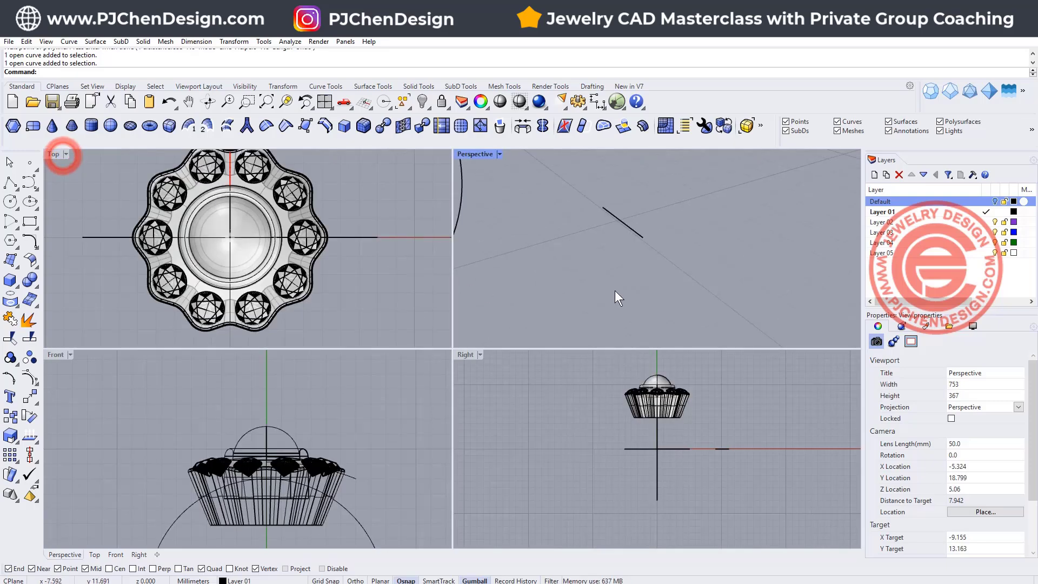
pyautogui.click(10, 203)
pyautogui.click(643, 238)
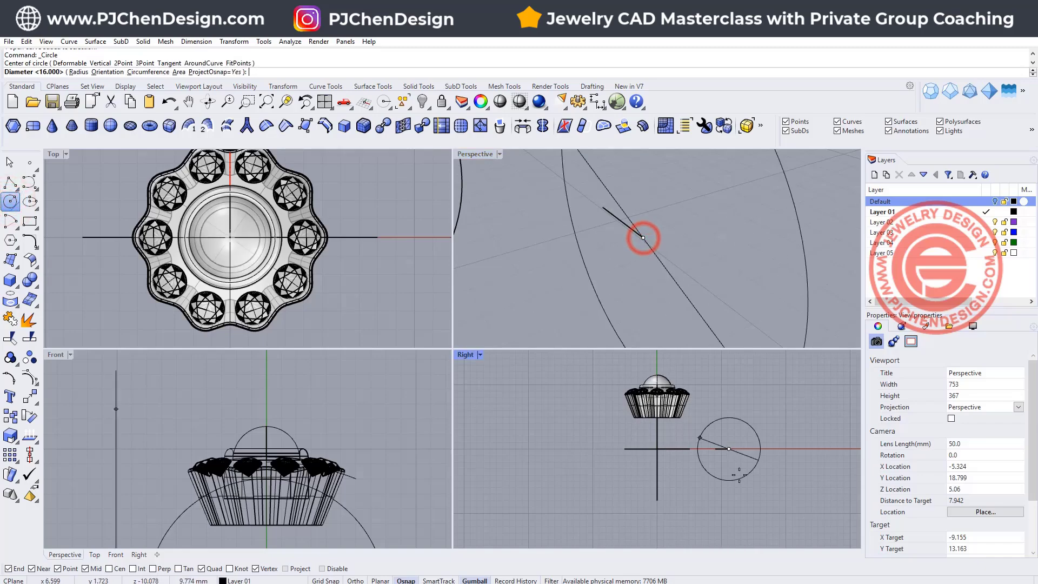
pyautogui.scroll(8, 727, 459)
pyautogui.scroll(-6, 730, 385)
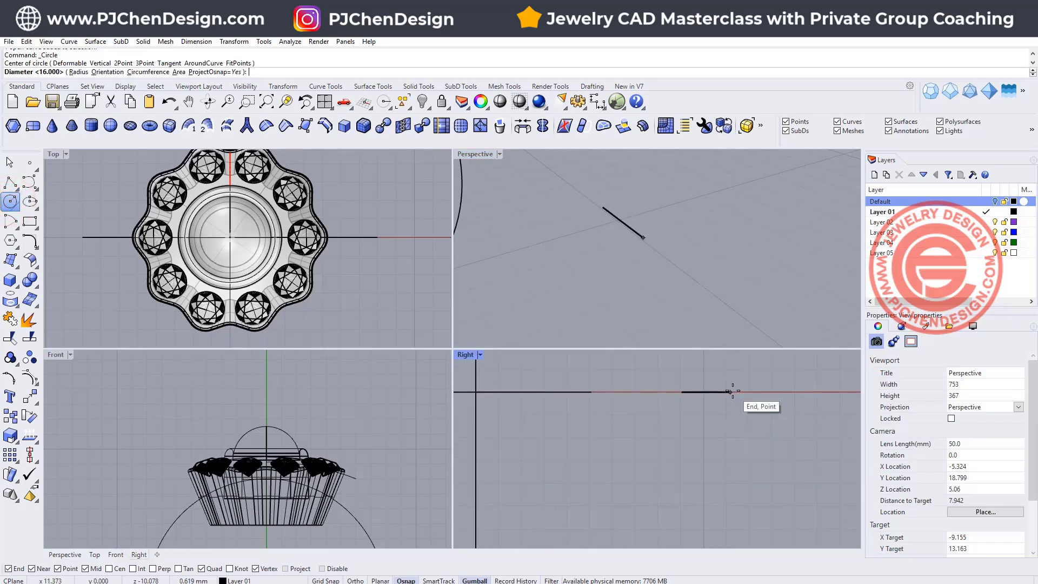
pyautogui.scroll(8, 246, 484)
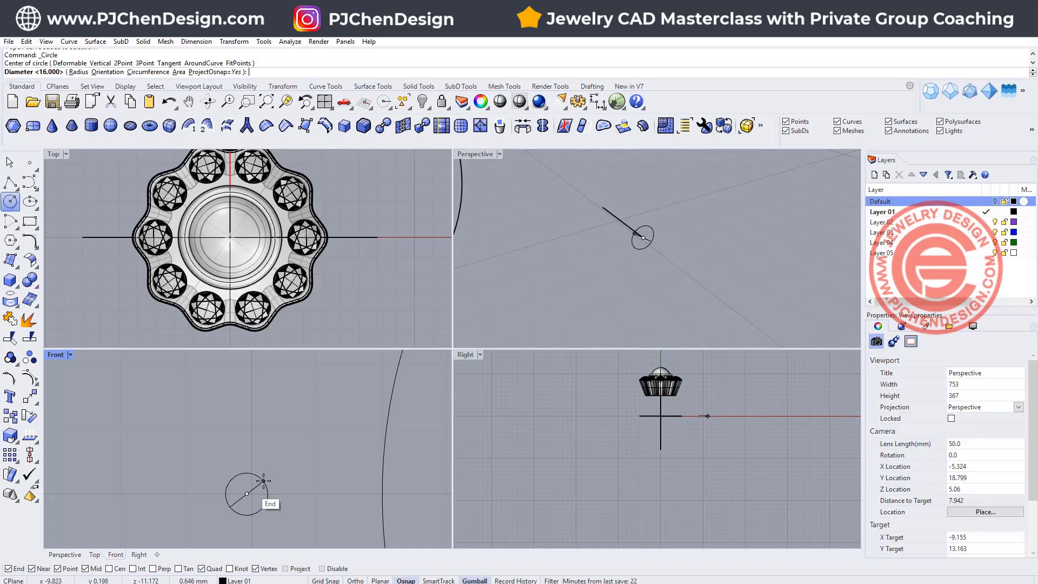
pyautogui.press('shift')
pyautogui.click(249, 478)
pyautogui.scroll(4, 287, 426)
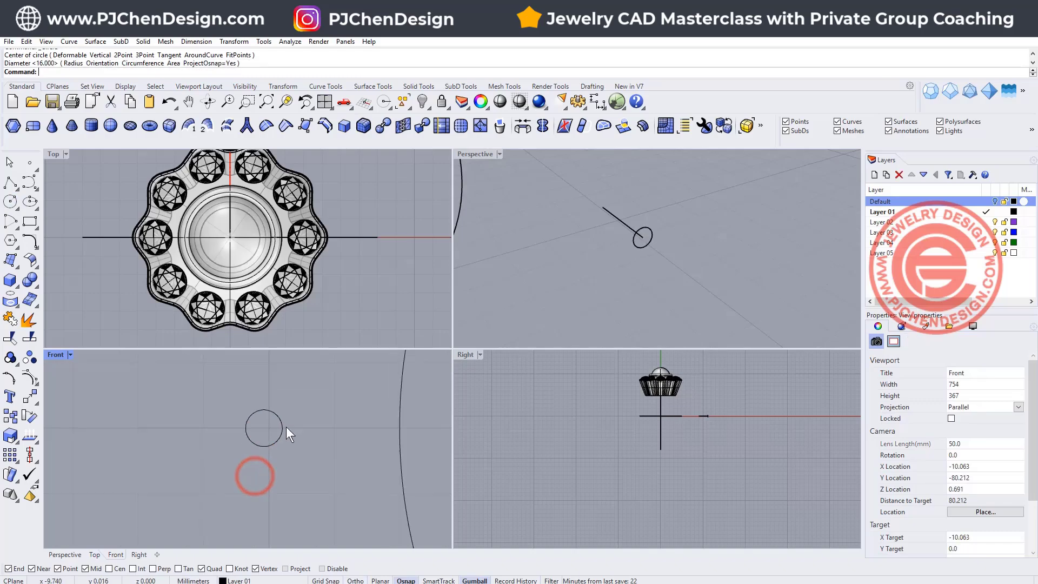
# - Polar array the small circle in the Front view around its lowest quadrant point with 3 items over 360 degrees
pyautogui.click(292, 419)
pyautogui.moveTo(282, 484); pyautogui.dragTo(264, 469, button='right')
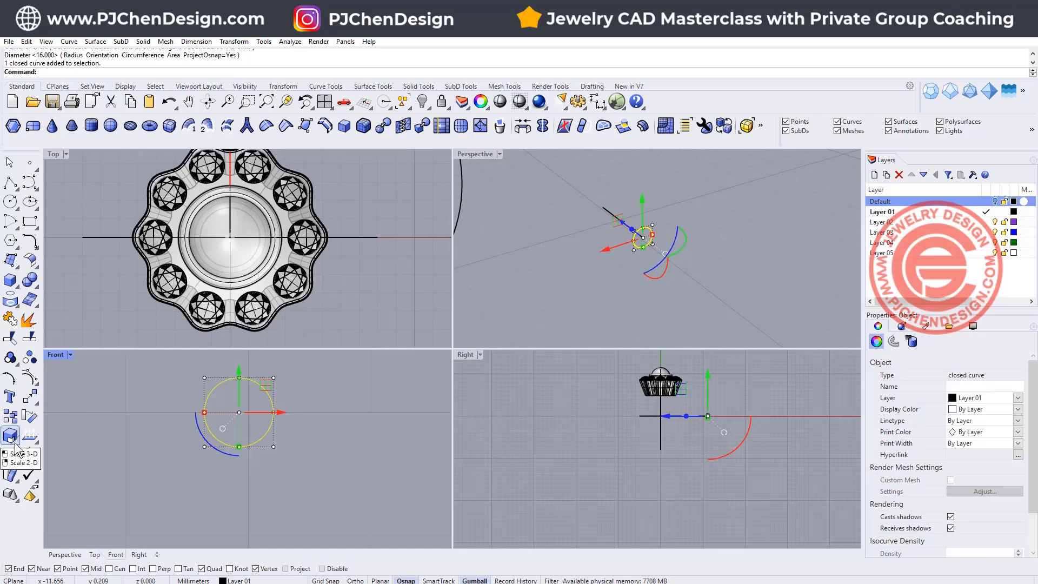
pyautogui.click(49, 457)
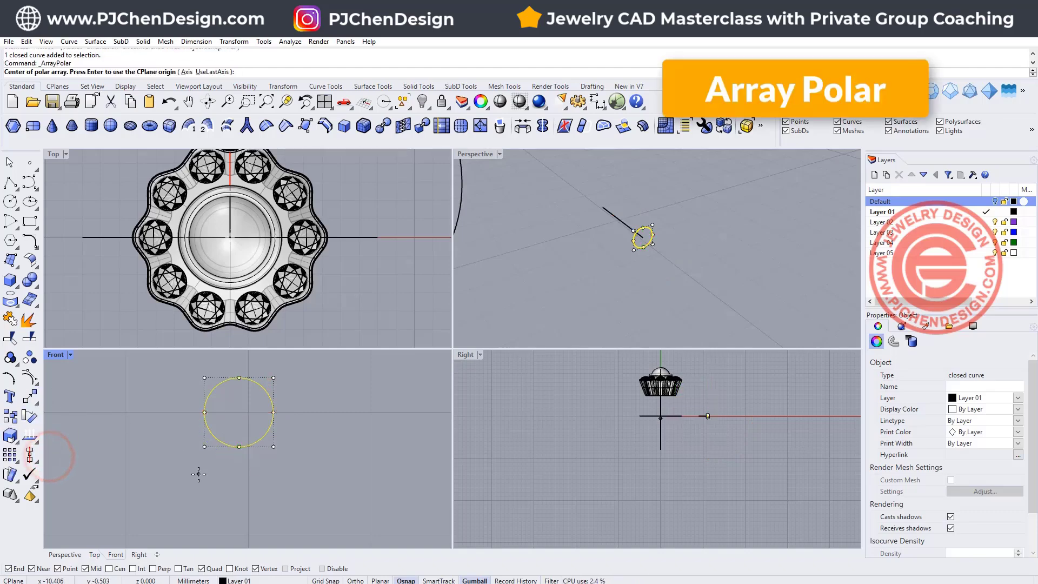
pyautogui.write('3')
pyautogui.press('Return')
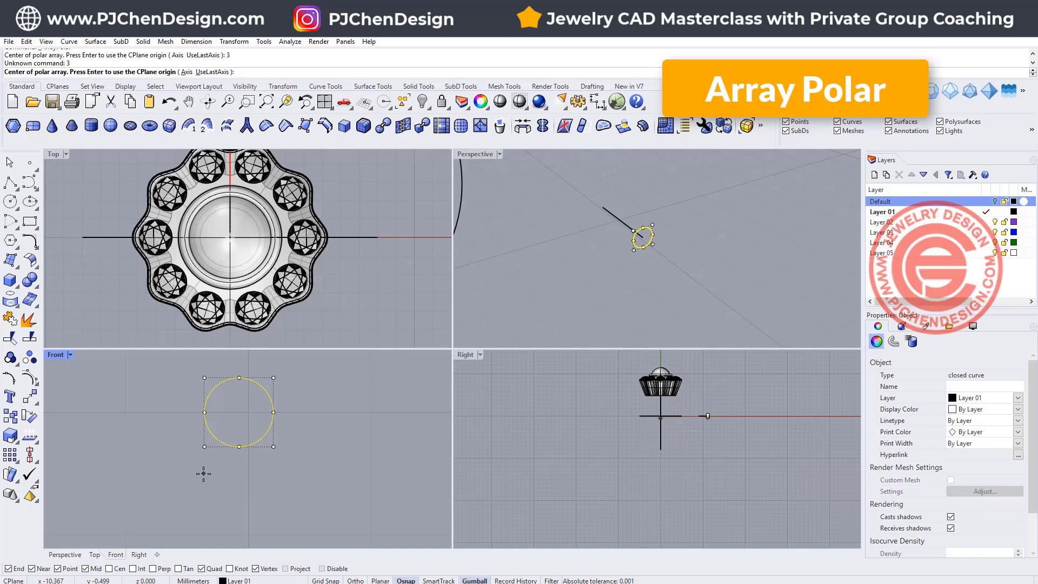
pyautogui.click(245, 447)
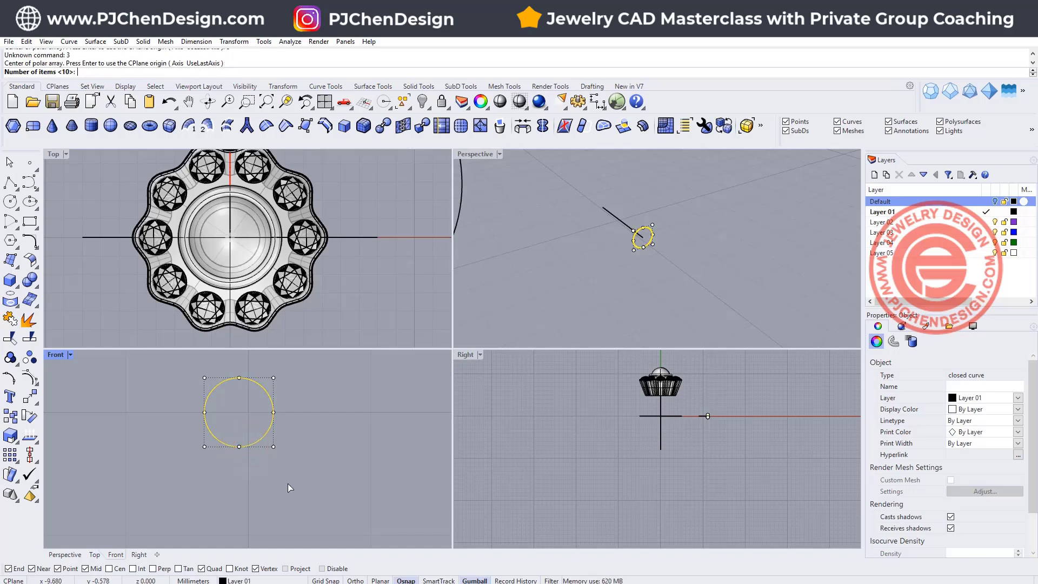
pyautogui.write('3')
pyautogui.press('Return')
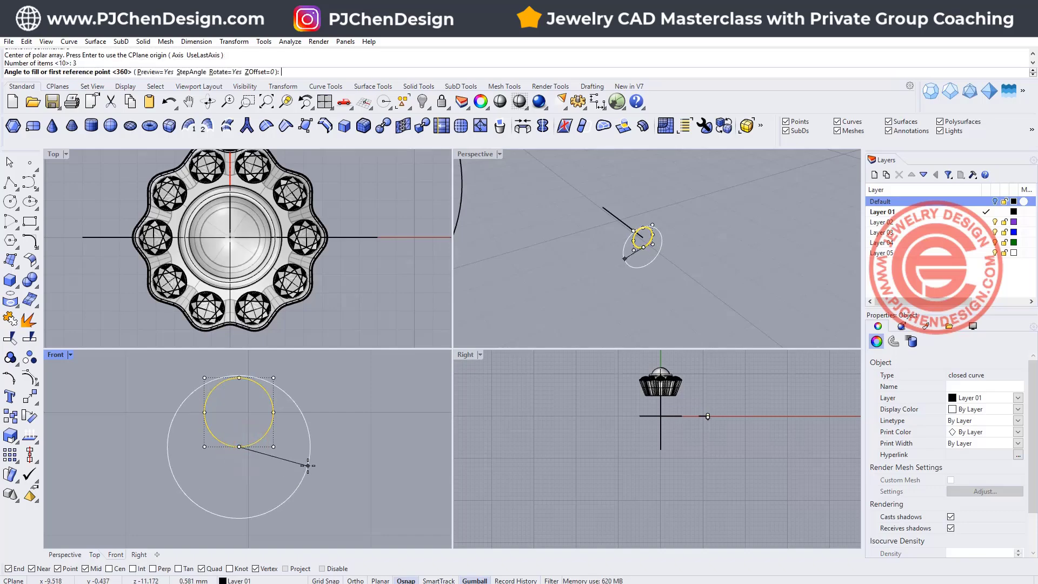
pyautogui.press('Return')
pyautogui.press('Return')
pyautogui.click(343, 428)
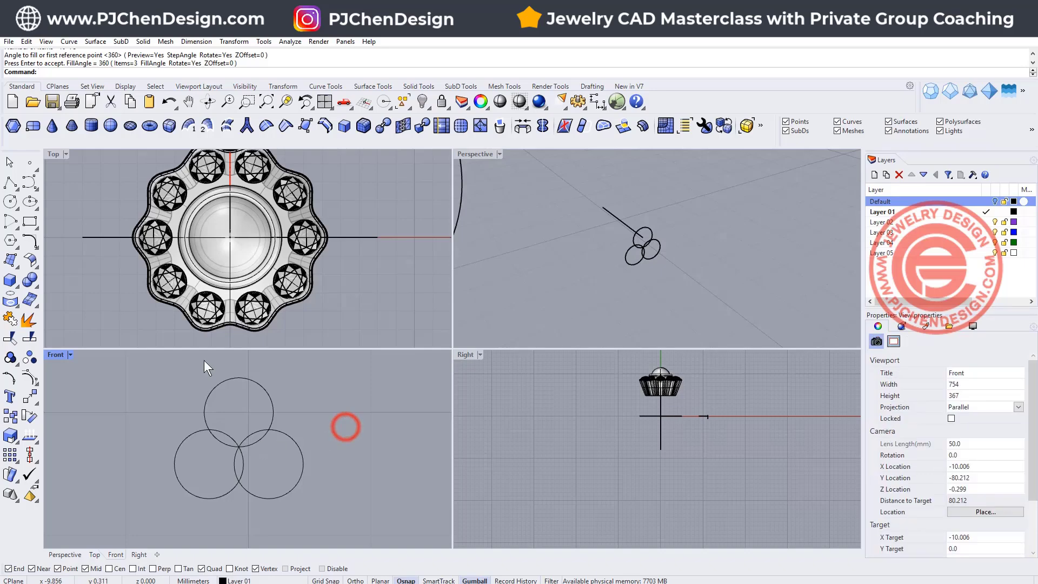
# - Trim away the inner overlapping arcs of the three circles and join the rest into one closed trefoil curve
pyautogui.scroll(4, 224, 429)
pyautogui.moveTo(217, 447); pyautogui.dragTo(218, 446)
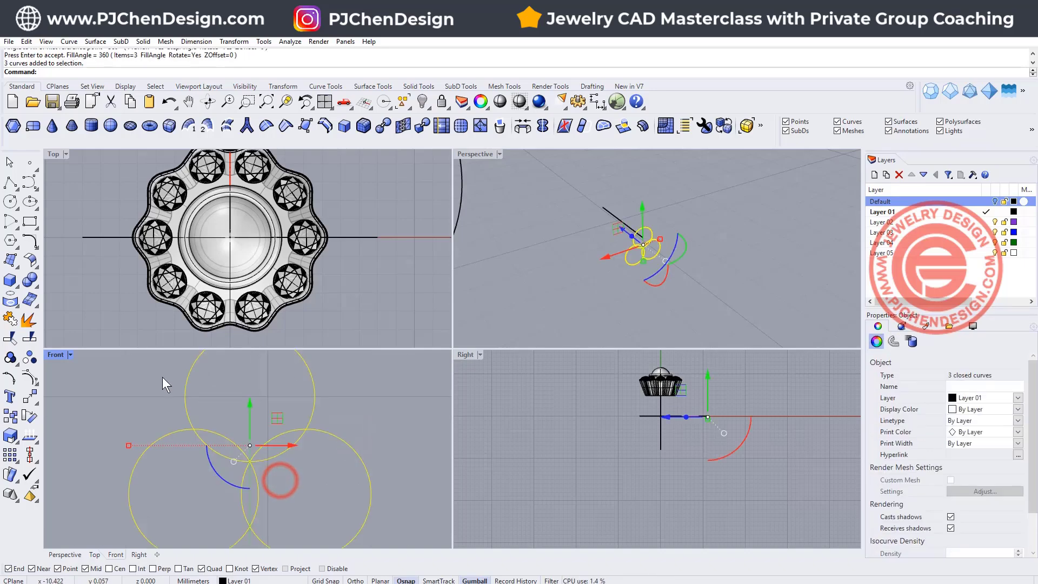
pyautogui.click(10, 338)
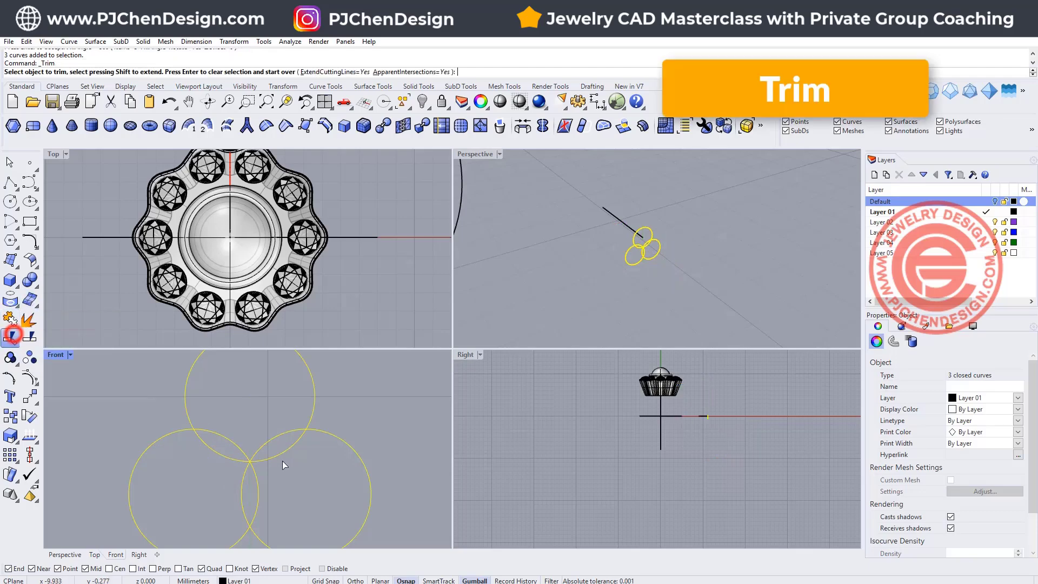
pyautogui.moveTo(277, 476); pyautogui.dragTo(218, 447)
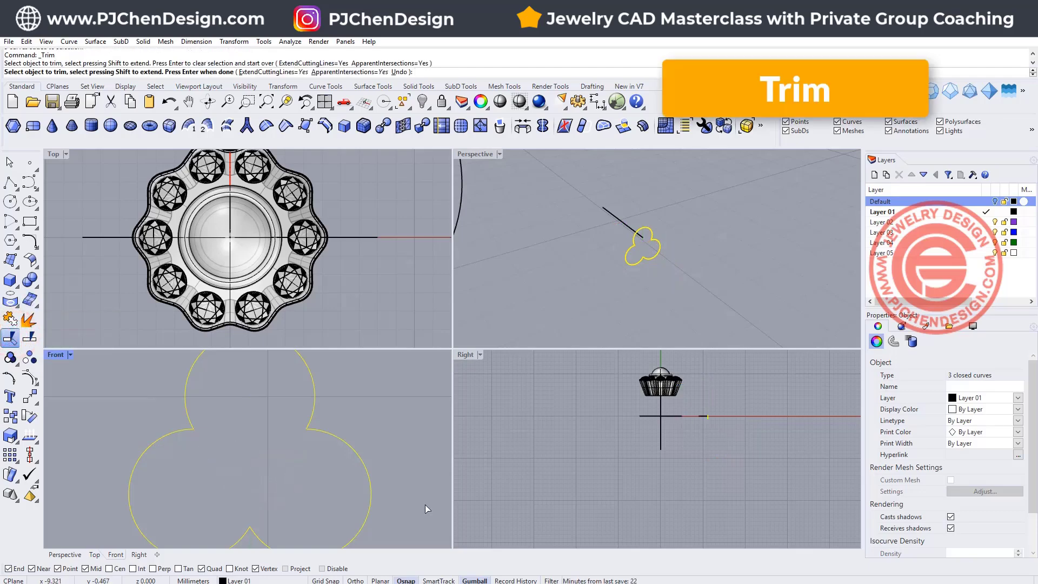
pyautogui.scroll(-3, 271, 425)
pyautogui.click(10, 319)
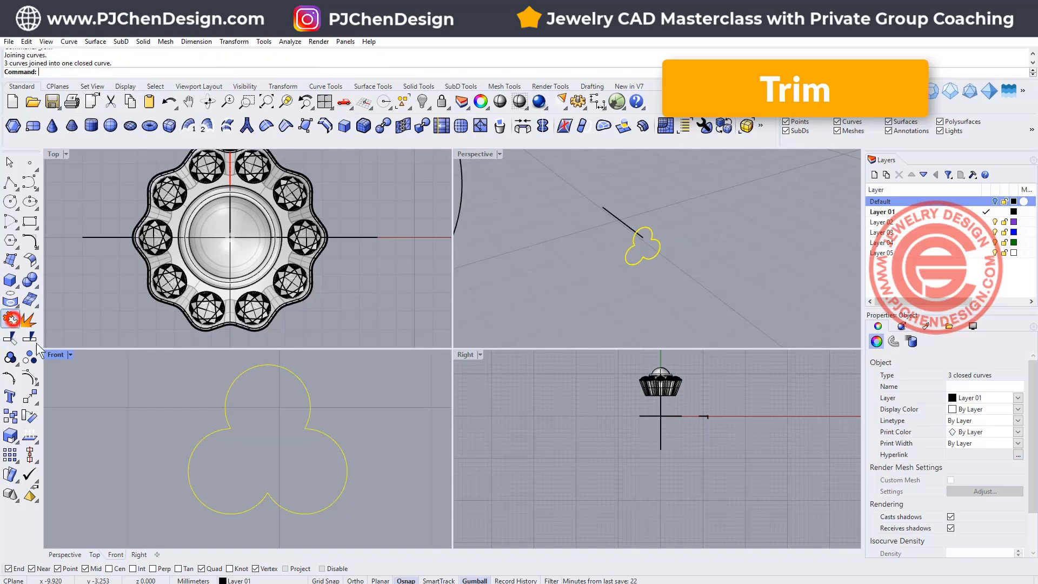
# - Fillet the corners of the closed trefoil curve with a 0.25 radius
pyautogui.click(36, 247)
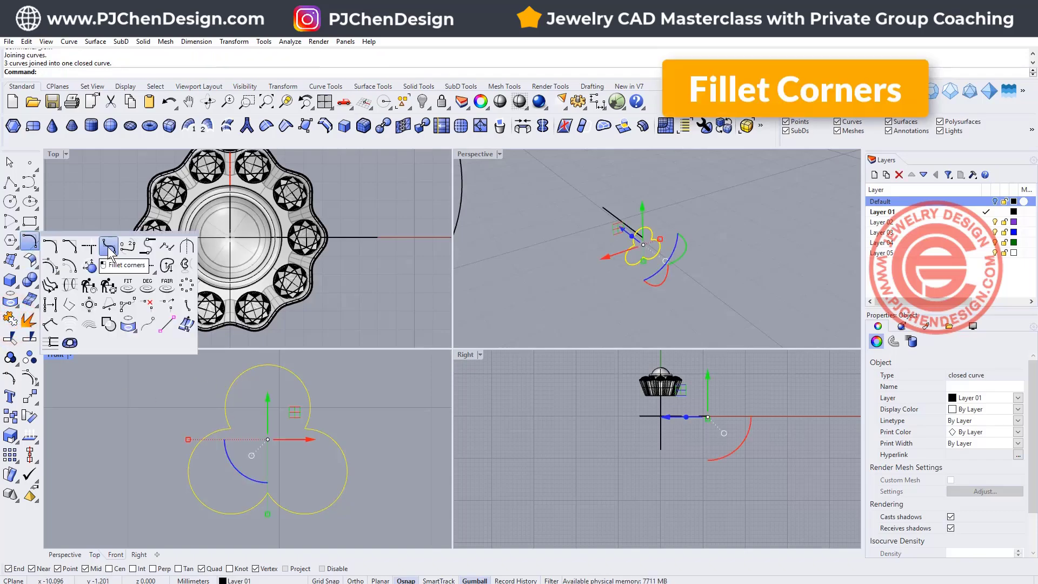
pyautogui.click(108, 246)
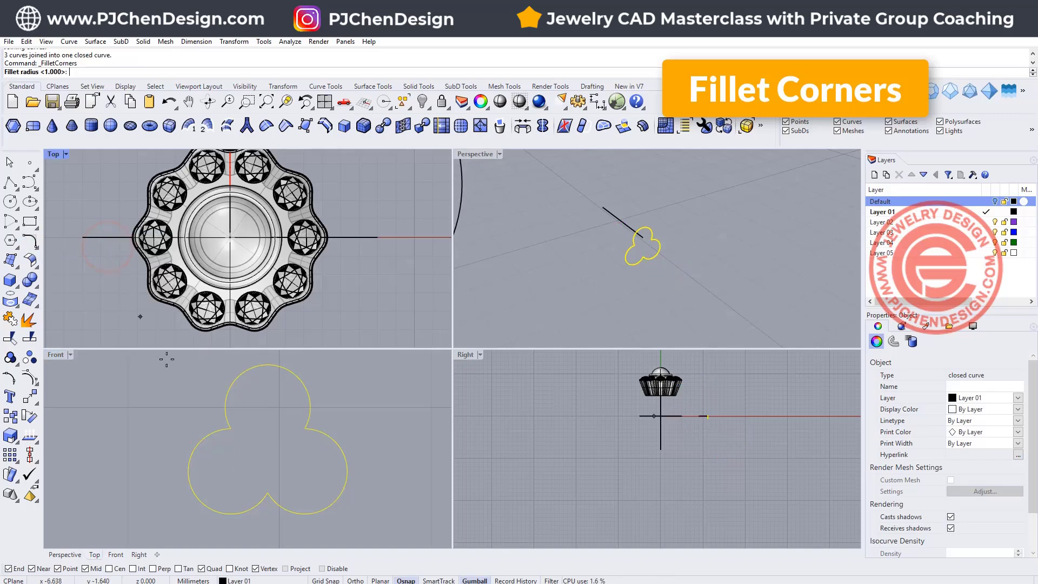
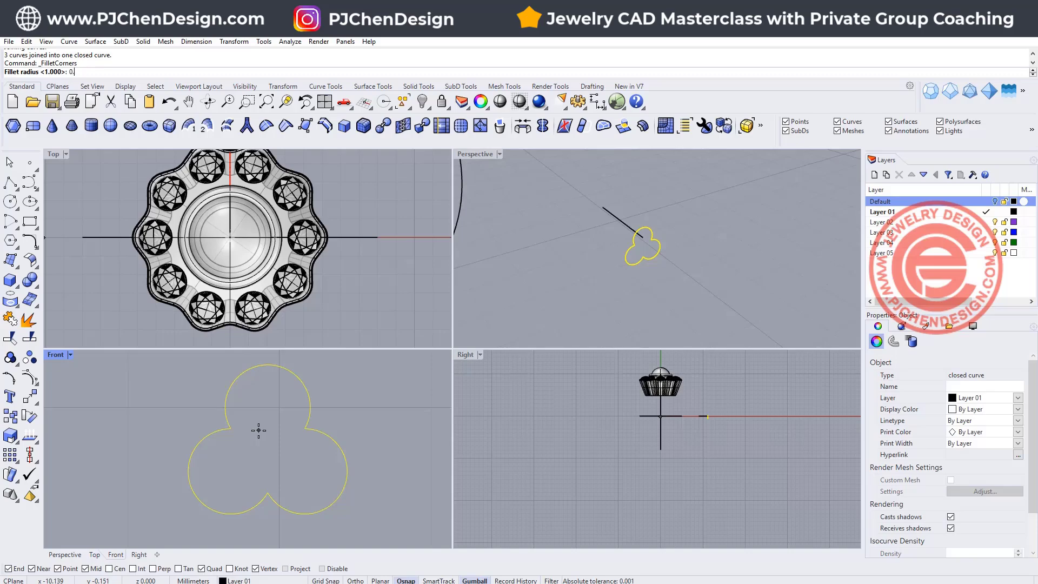
pyautogui.write('0.25')
pyautogui.press('Return')
pyautogui.click(382, 436)
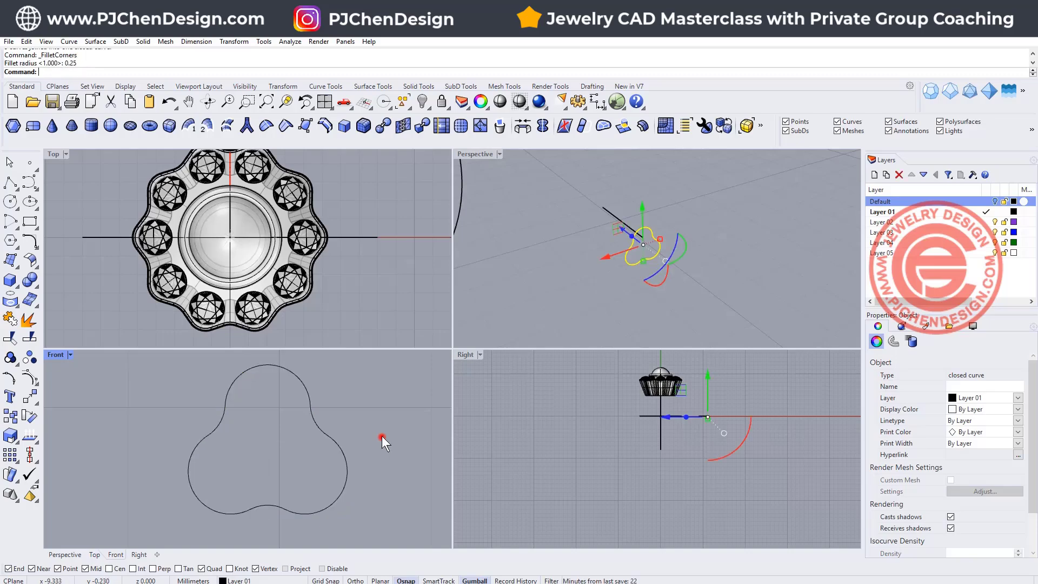
# - Mark the area centroid of the filleted trefoil curve with a point
pyautogui.click(294, 438)
pyautogui.scroll(3, 662, 315)
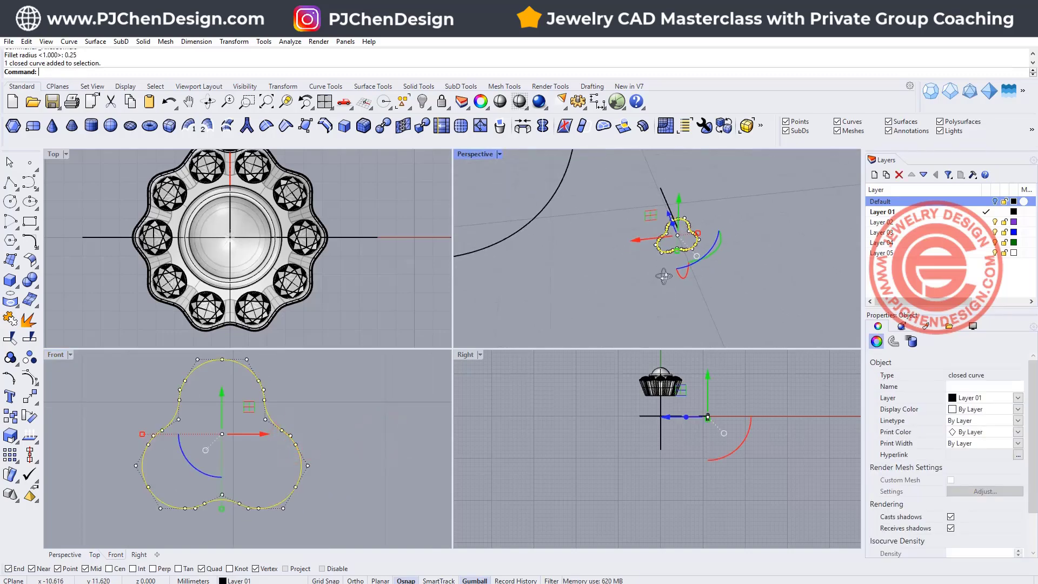
pyautogui.click(662, 315)
pyautogui.click(296, 479)
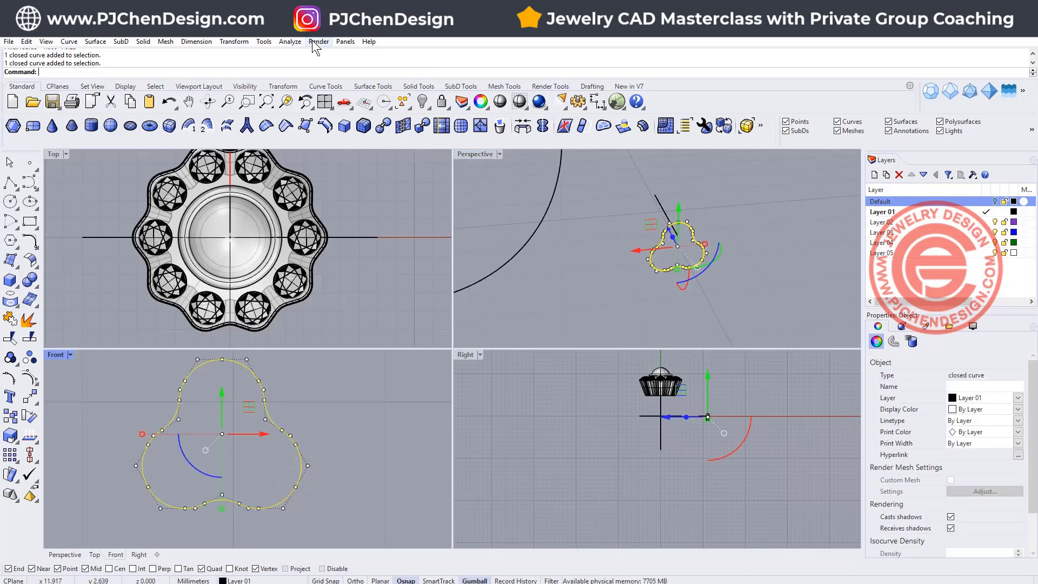
pyautogui.click(289, 41)
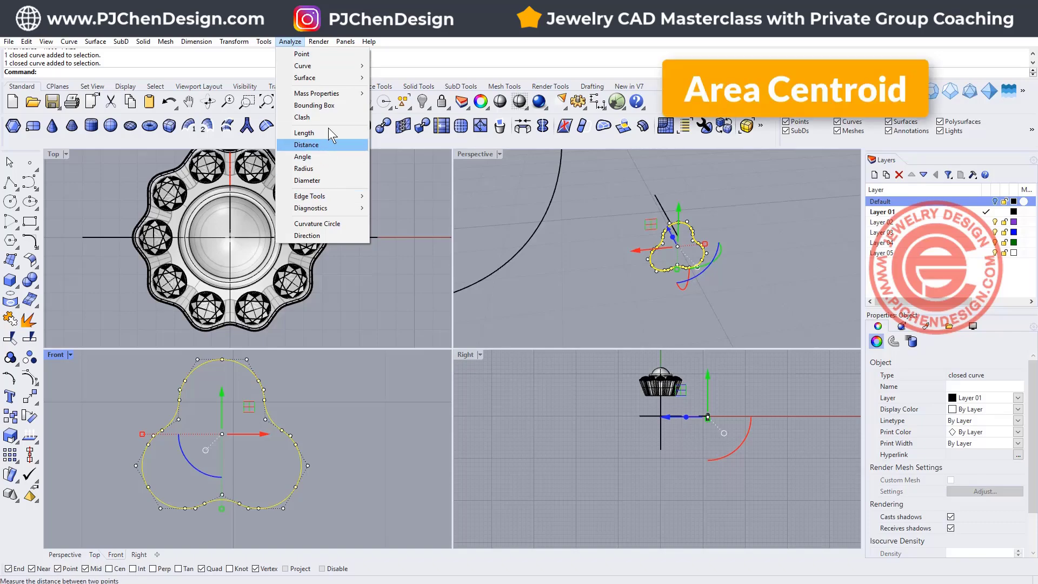
pyautogui.moveTo(335, 93)
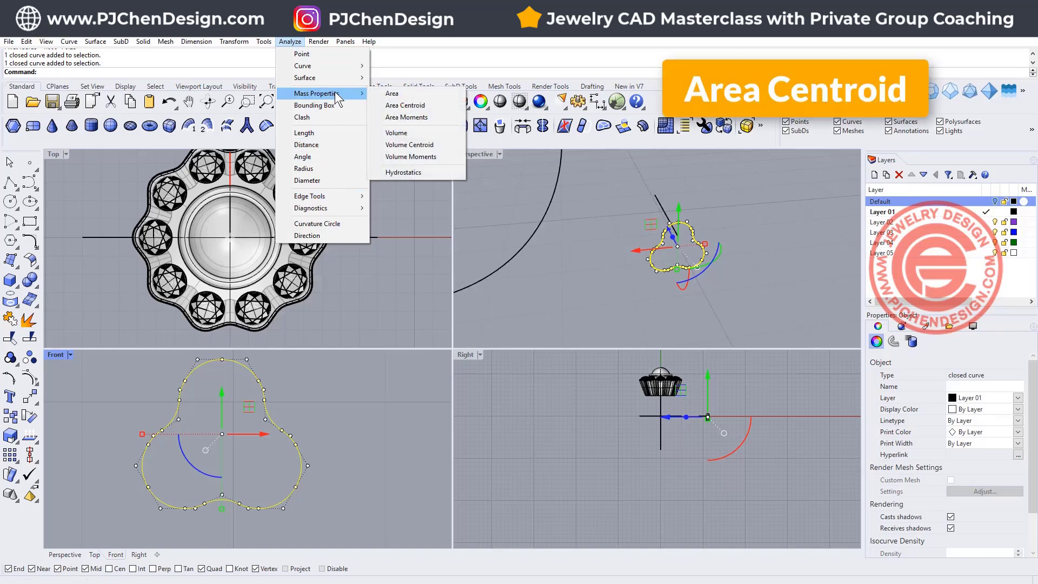
pyautogui.click(404, 105)
pyautogui.click(256, 472)
# - Move the trefoil curve and its centroid point from the centroid to the midpoint of the 2.134 mm line
pyautogui.scroll(2, 222, 457)
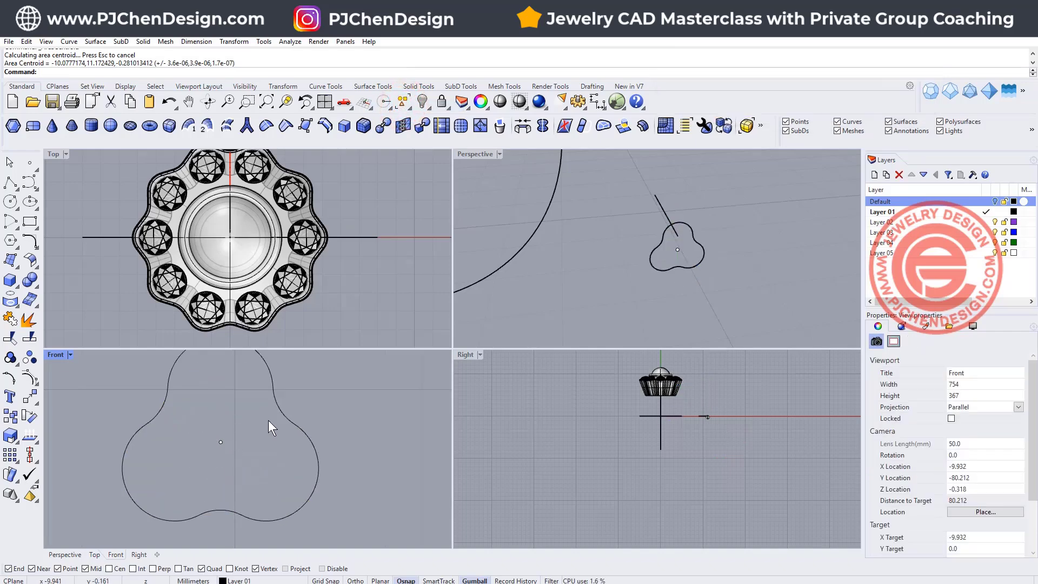
pyautogui.click(289, 419)
pyautogui.click(344, 418)
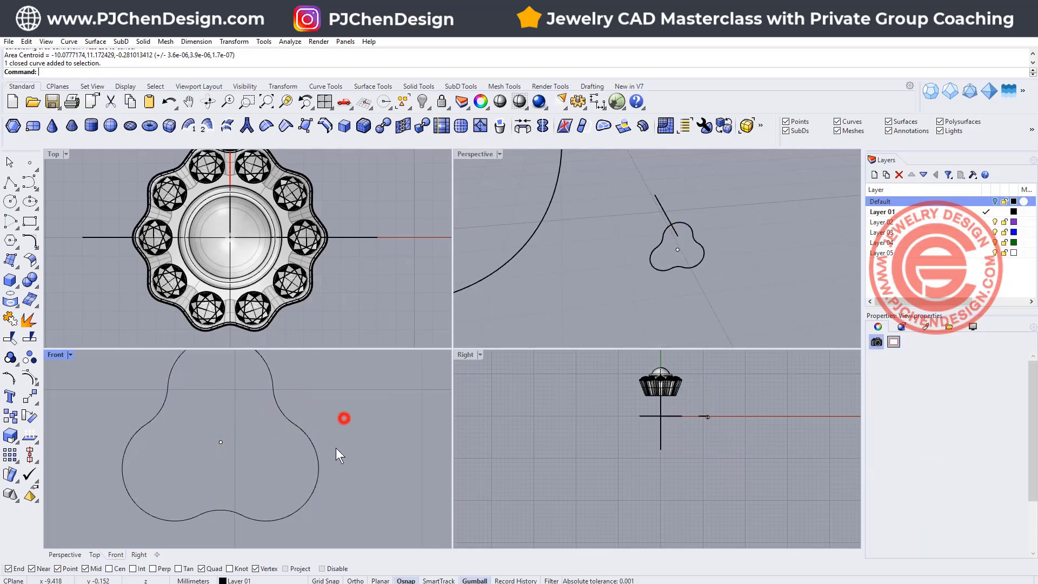
pyautogui.moveTo(373, 490); pyautogui.dragTo(195, 440)
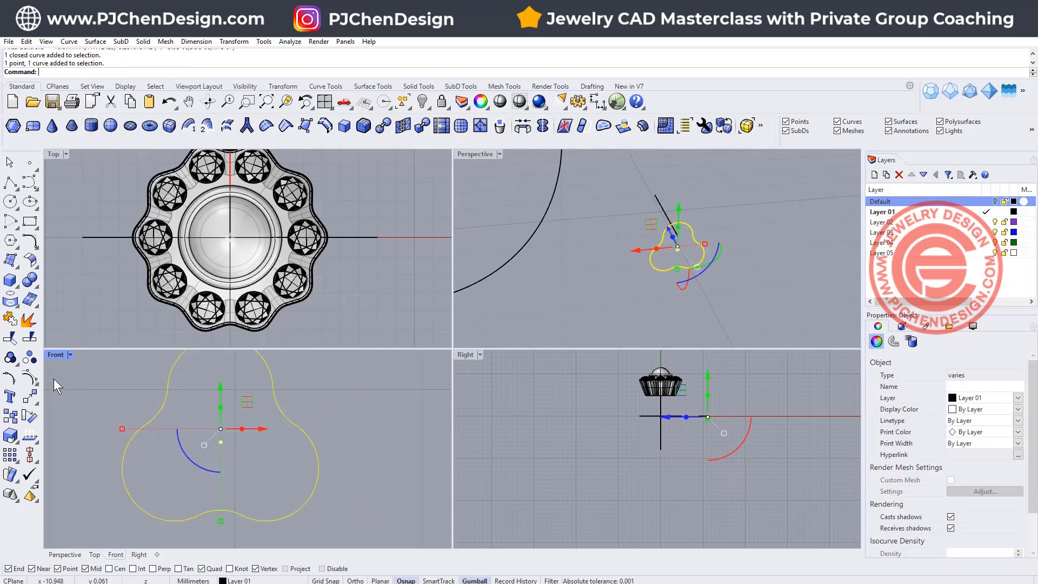
pyautogui.click(30, 398)
pyautogui.click(220, 441)
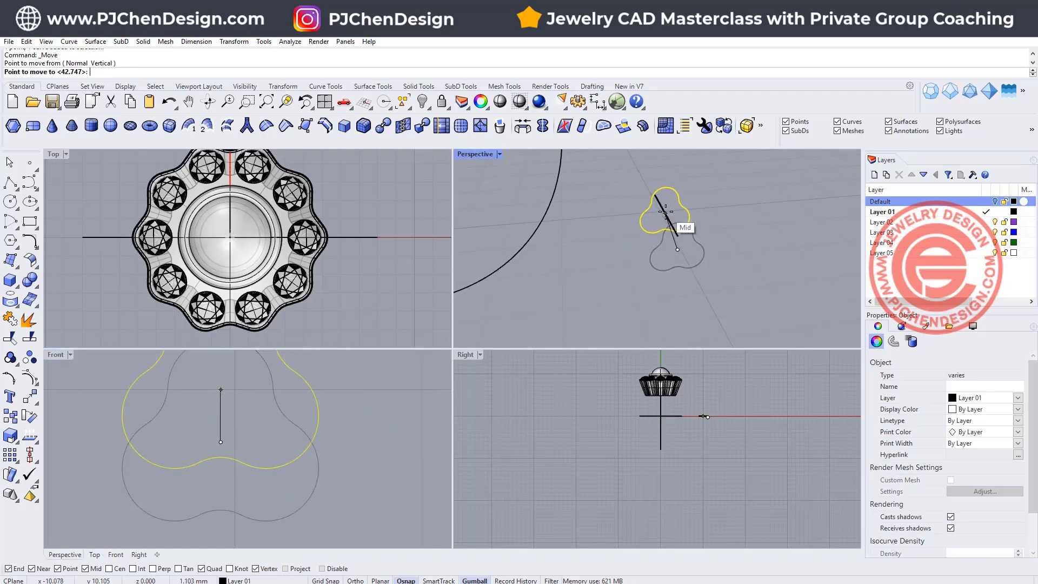
pyautogui.click(665, 212)
pyautogui.click(605, 264)
pyautogui.moveTo(626, 232); pyautogui.dragTo(487, 211, button='right')
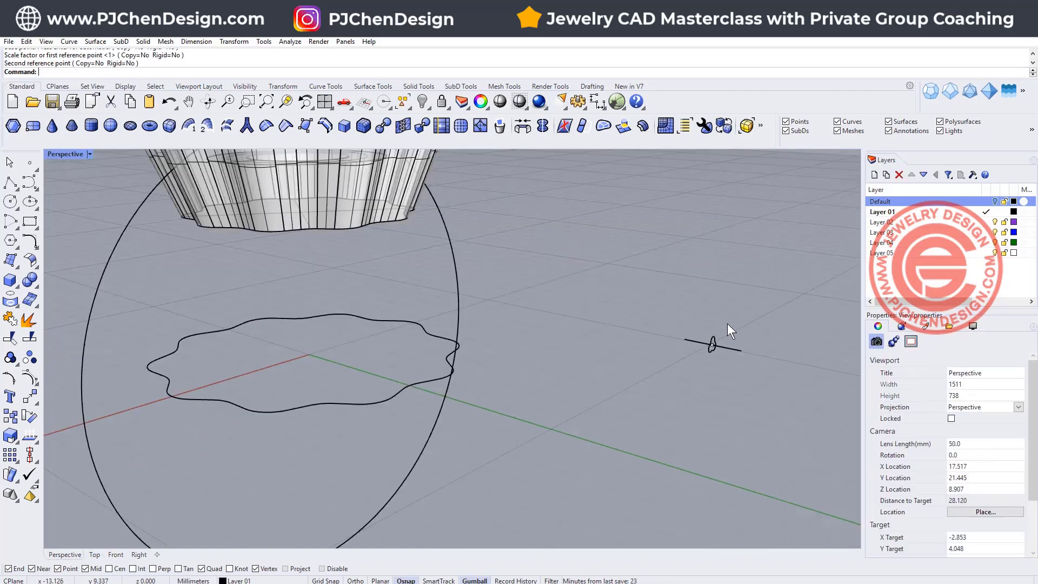
# - Extrude the trefoil curve as a solid to both sides, up to the end of the 2.134 mm line
pyautogui.keyDown('shift'); pyautogui.moveTo(728, 329); pyautogui.dragTo(559, 337, button='right'); pyautogui.keyUp('shift')
pyautogui.scroll(5, 598, 337)
pyautogui.click(573, 380)
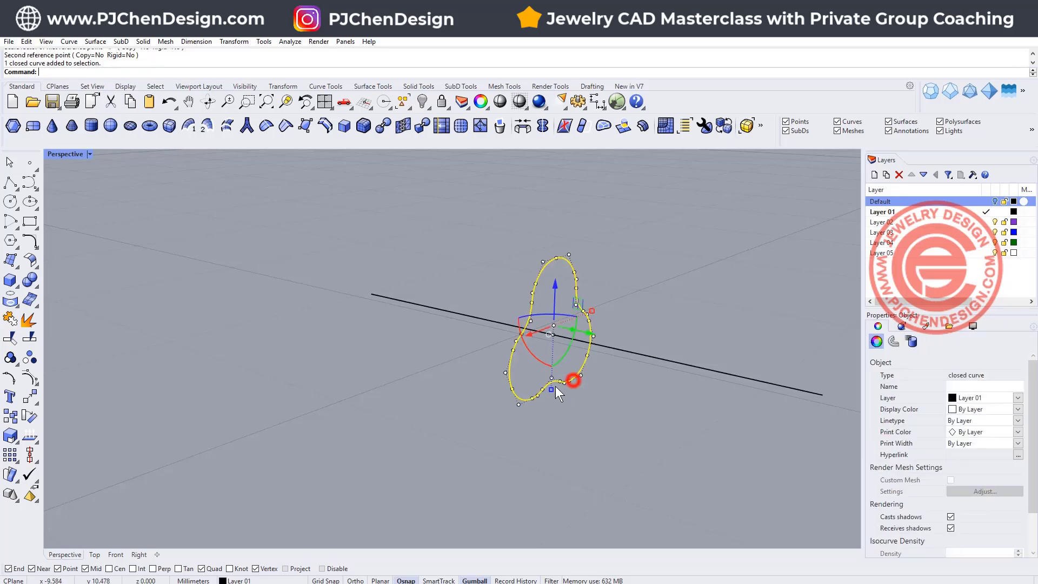
pyautogui.click(143, 41)
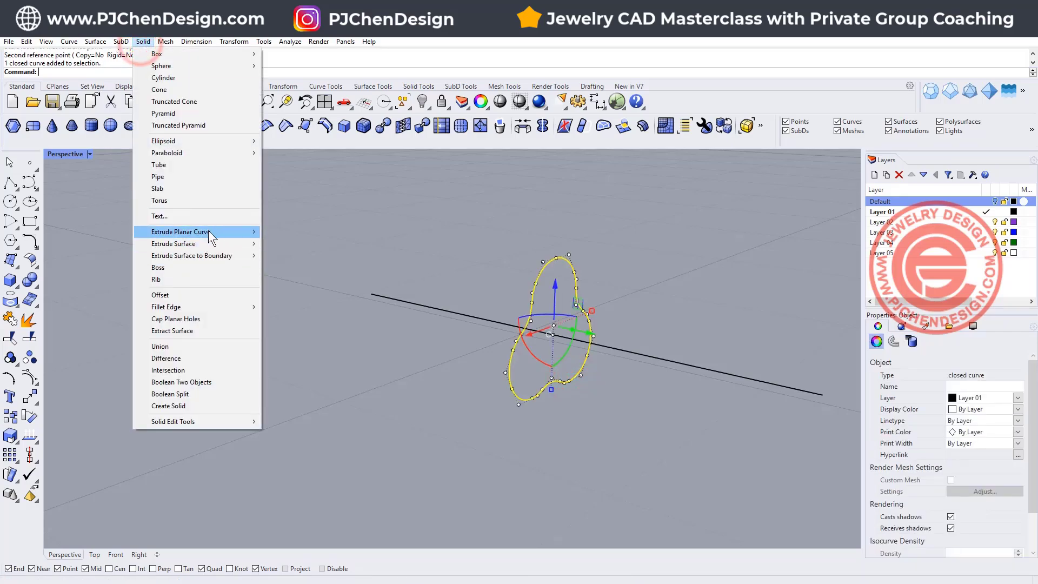
pyautogui.moveTo(213, 226)
pyautogui.click(316, 234)
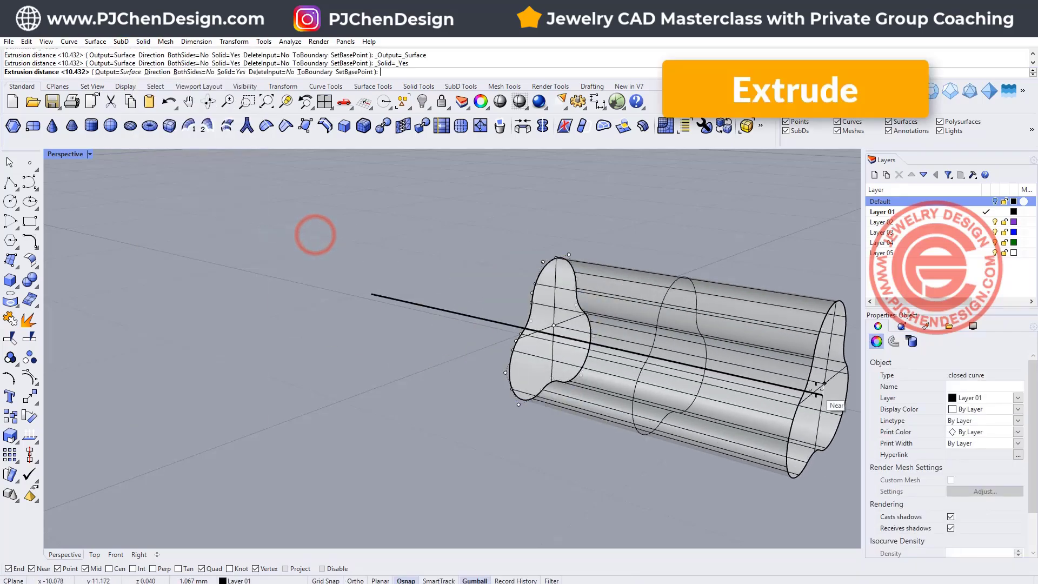
pyautogui.click(189, 72)
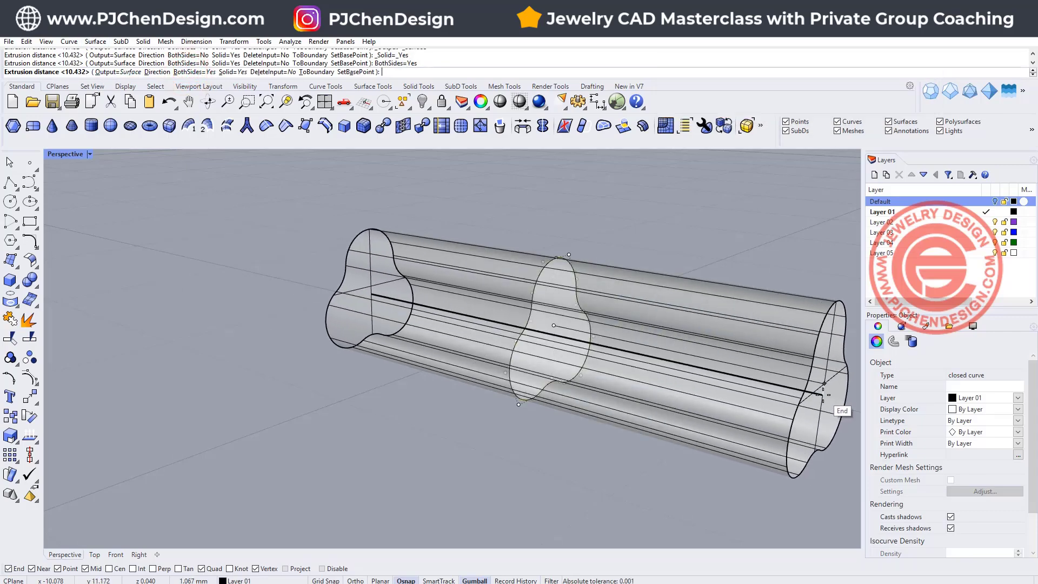
pyautogui.click(823, 394)
pyautogui.click(579, 487)
# - Fillet the trefoil-shaped edges at the outer end of the extruded bar with a 0.12 radius
pyautogui.scroll(-5, 609, 289)
pyautogui.moveTo(610, 289); pyautogui.dragTo(607, 317, button='right')
pyautogui.scroll(4, 537, 321)
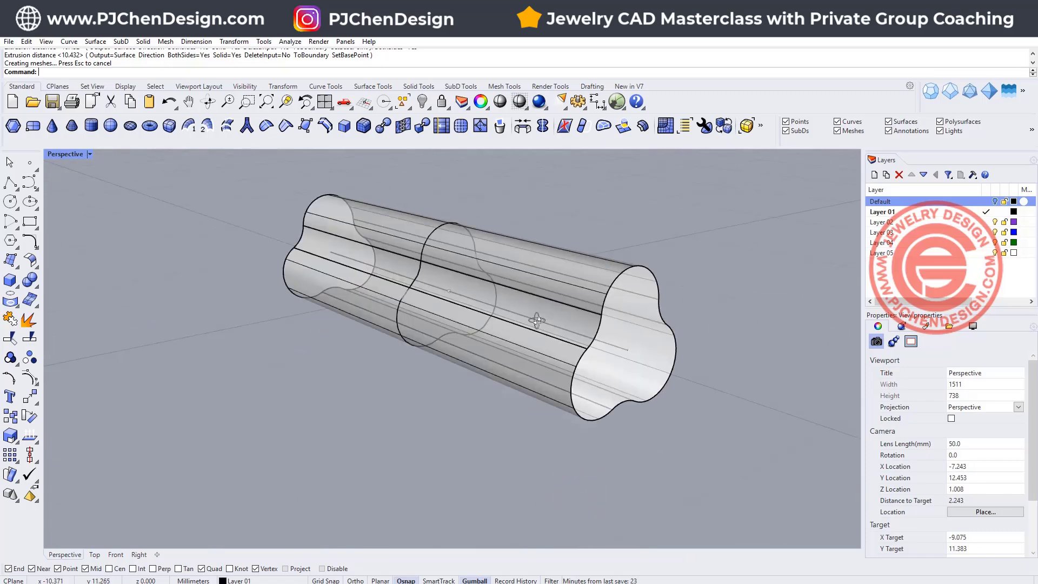
pyautogui.moveTo(537, 320); pyautogui.dragTo(475, 314, button='right')
pyautogui.click(31, 288)
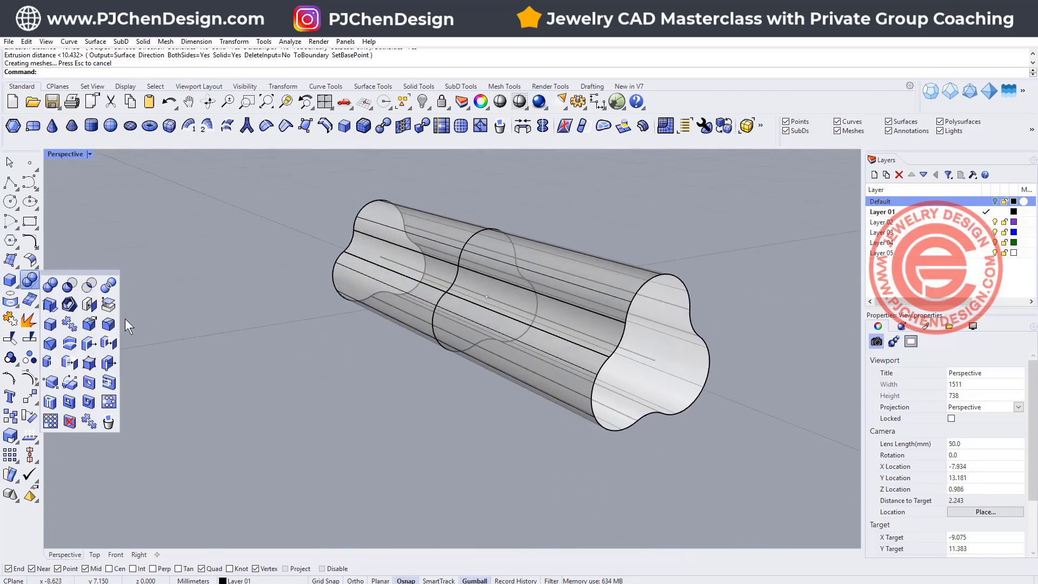
pyautogui.click(108, 324)
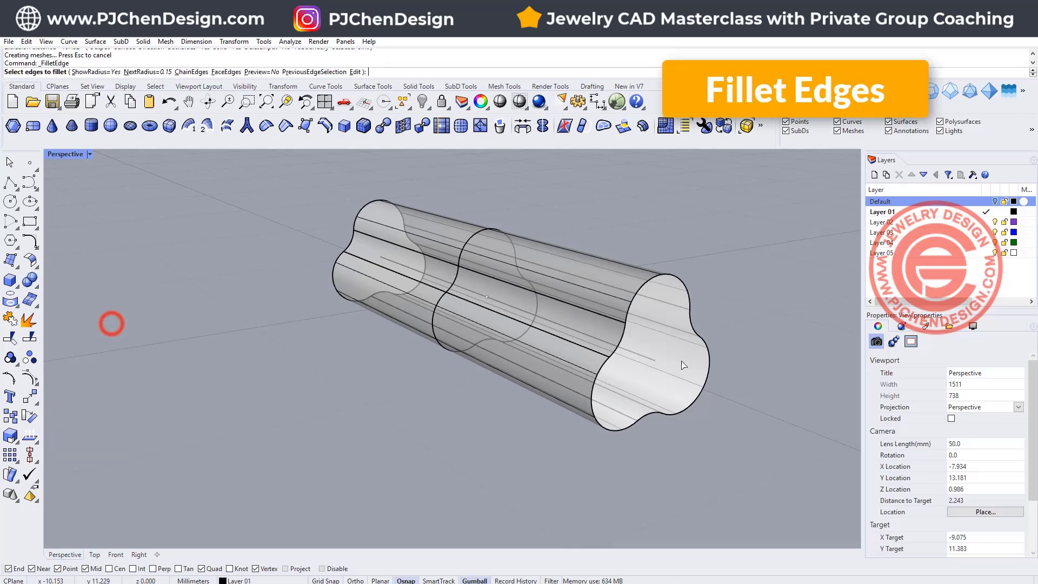
pyautogui.moveTo(637, 356); pyautogui.dragTo(586, 347, button='right')
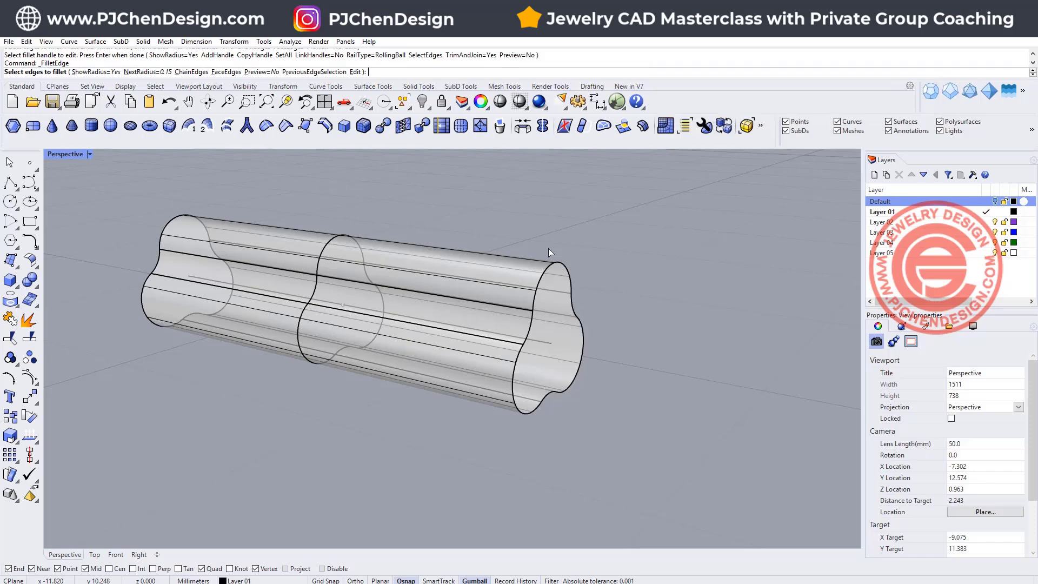
pyautogui.click(147, 72)
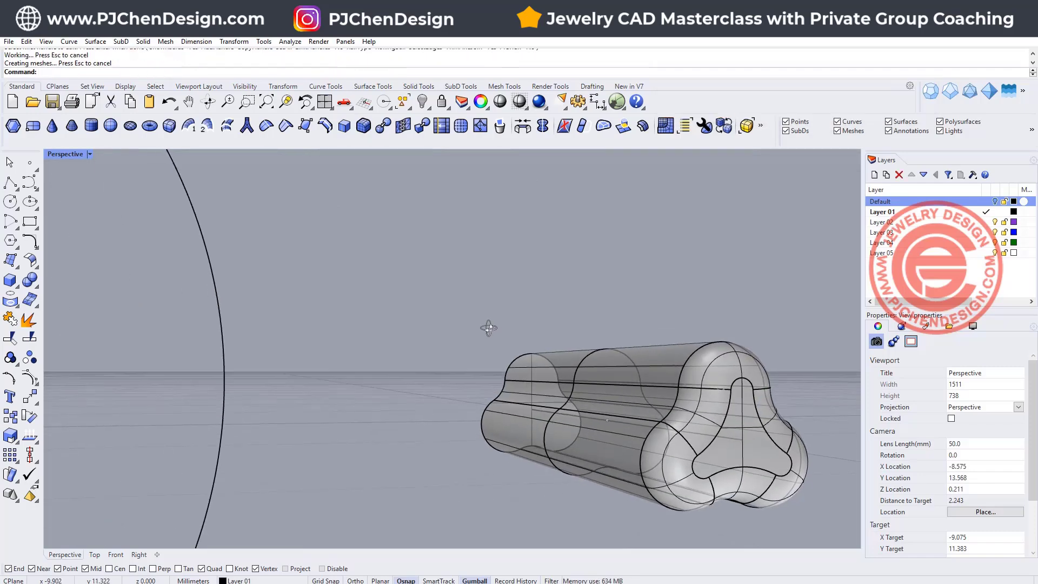
pyautogui.moveTo(489, 325); pyautogui.dragTo(544, 346, button='right')
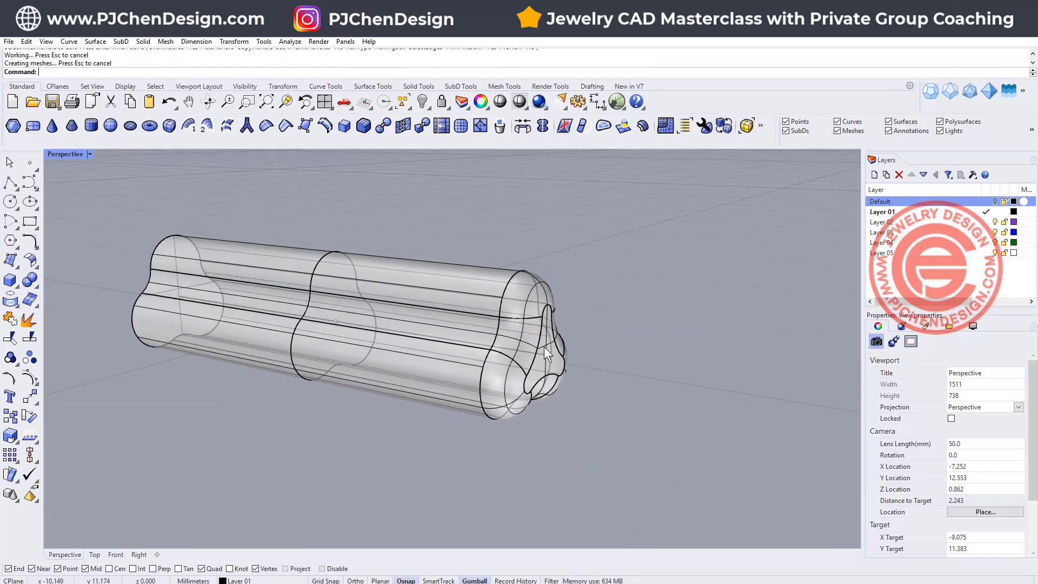
# - Fillet the edges at the bar's opposite, ring-facing end with the same 0.12 radius and check both rounded ends
pyautogui.scroll(3, 535, 338)
pyautogui.scroll(-5, 529, 331)
pyautogui.keyDown('shift'); pyautogui.moveTo(445, 319); pyautogui.dragTo(538, 331, button='right'); pyautogui.keyUp('shift')
pyautogui.scroll(5, 246, 265)
pyautogui.moveTo(243, 264); pyautogui.dragTo(247, 265, button='right')
pyautogui.moveTo(179, 220); pyautogui.dragTo(405, 422)
pyautogui.press('Return')
pyautogui.moveTo(185, 234); pyautogui.dragTo(399, 440)
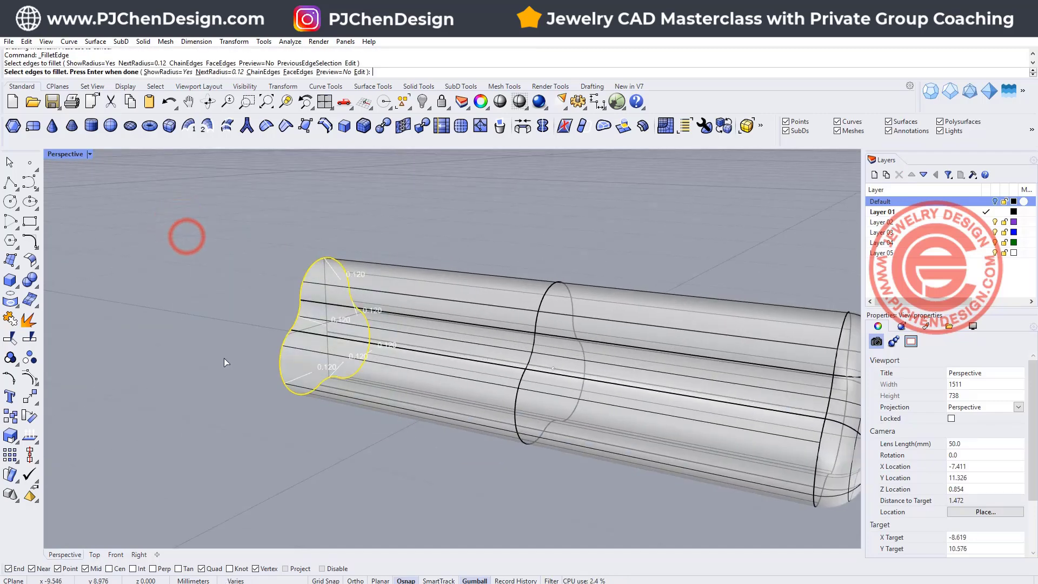
pyautogui.press('Return')
pyautogui.scroll(-4, 297, 325)
pyautogui.click(507, 348)
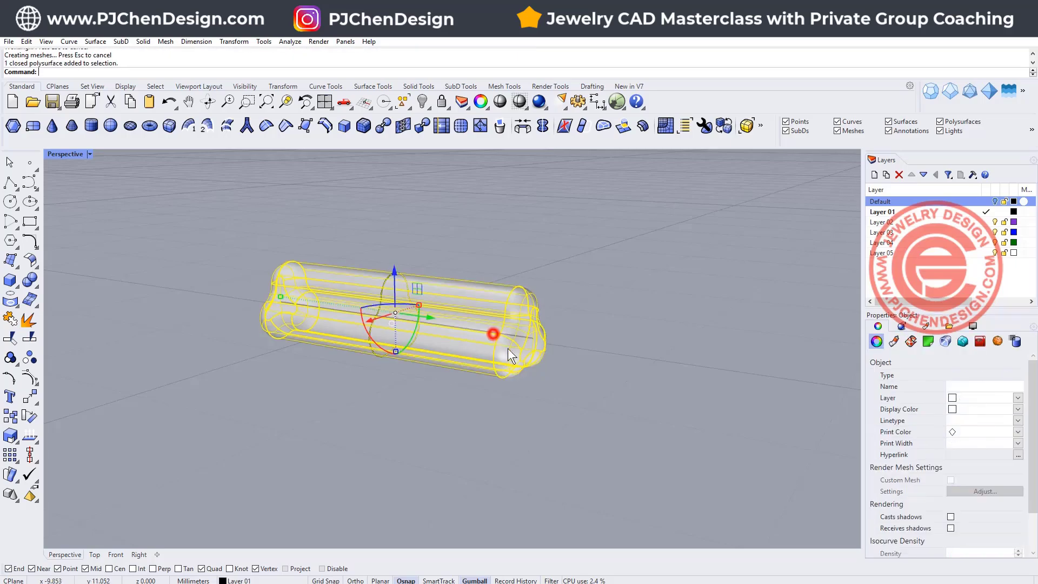
pyautogui.moveTo(493, 333); pyautogui.dragTo(657, 374, button='right')
pyautogui.scroll(3, 544, 334)
pyautogui.click(444, 346)
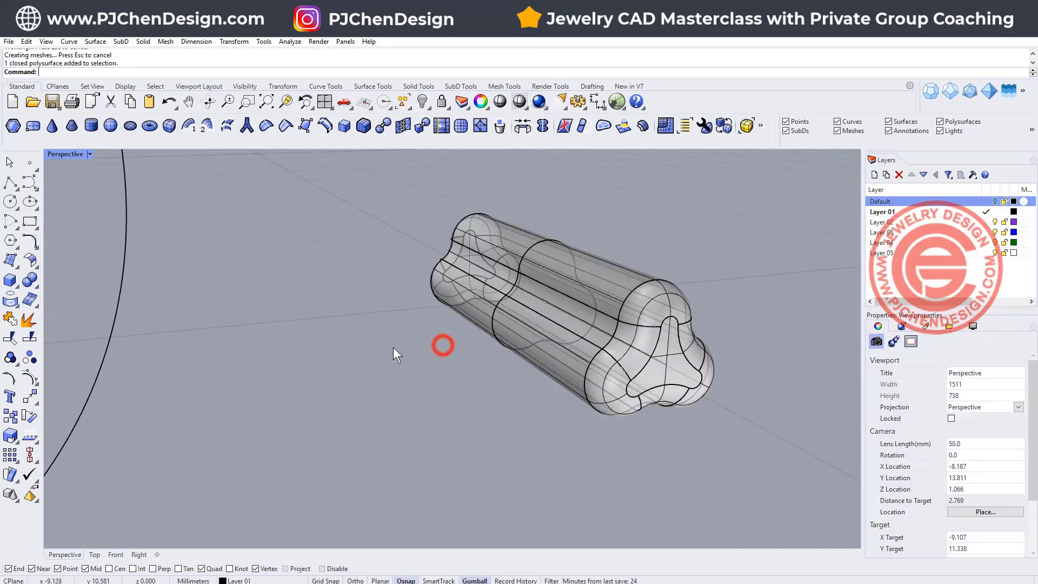
# - Try to twist the trefoil bar several turns around its centre line between the line's end points, and undo the twist
pyautogui.write('wist')
pyautogui.moveTo(362, 326); pyautogui.dragTo(388, 322, button='right')
pyautogui.press('Return')
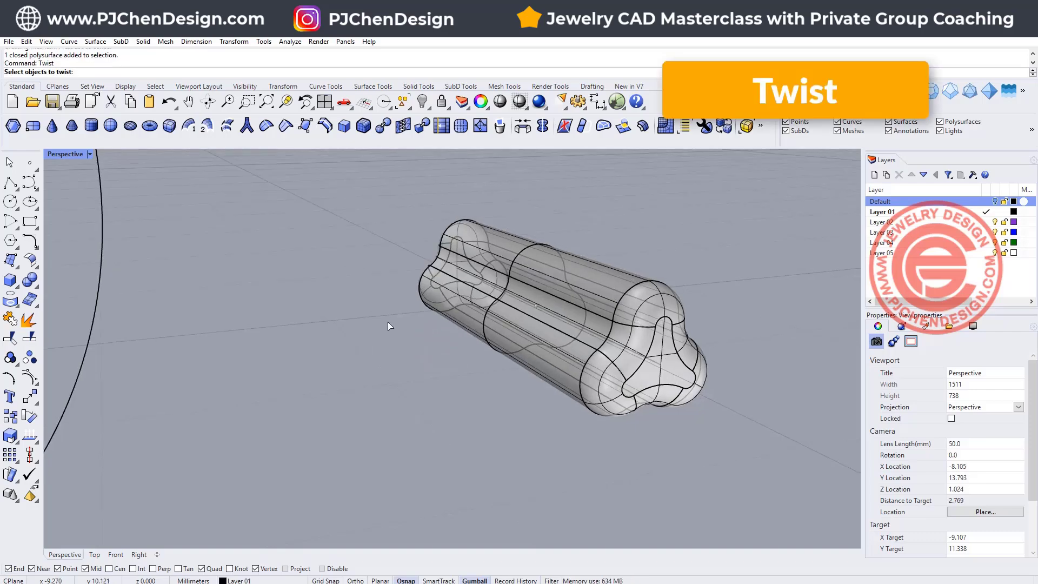
pyautogui.click(620, 297)
pyautogui.press('Return')
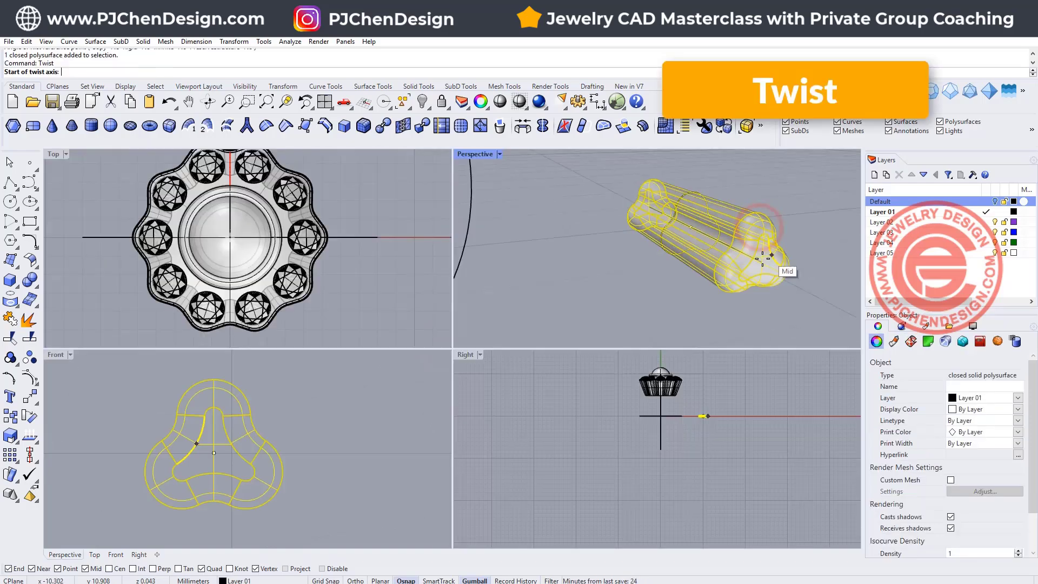
pyautogui.click(762, 260)
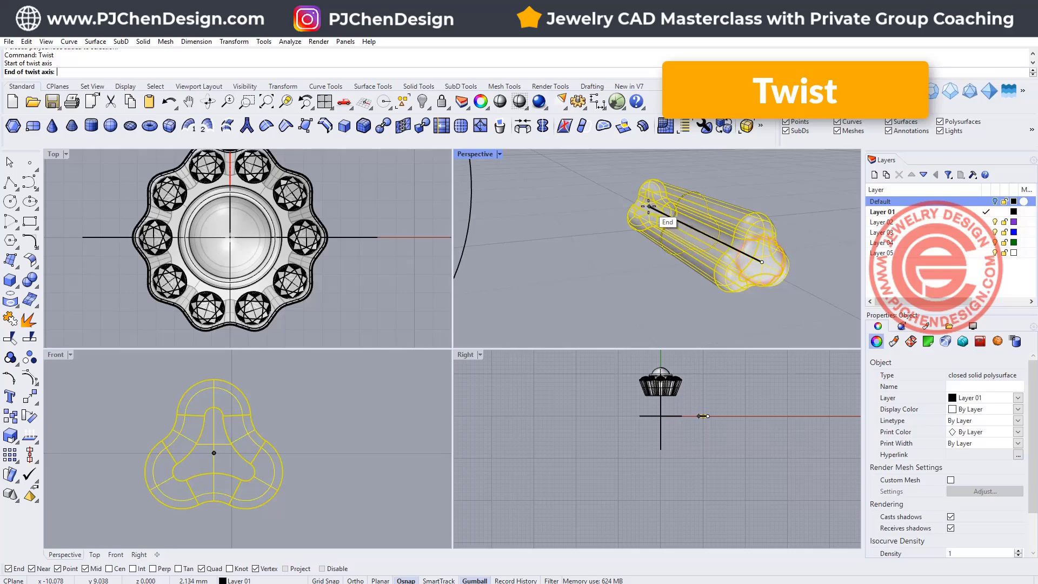
pyautogui.click(649, 207)
pyautogui.press('F8')
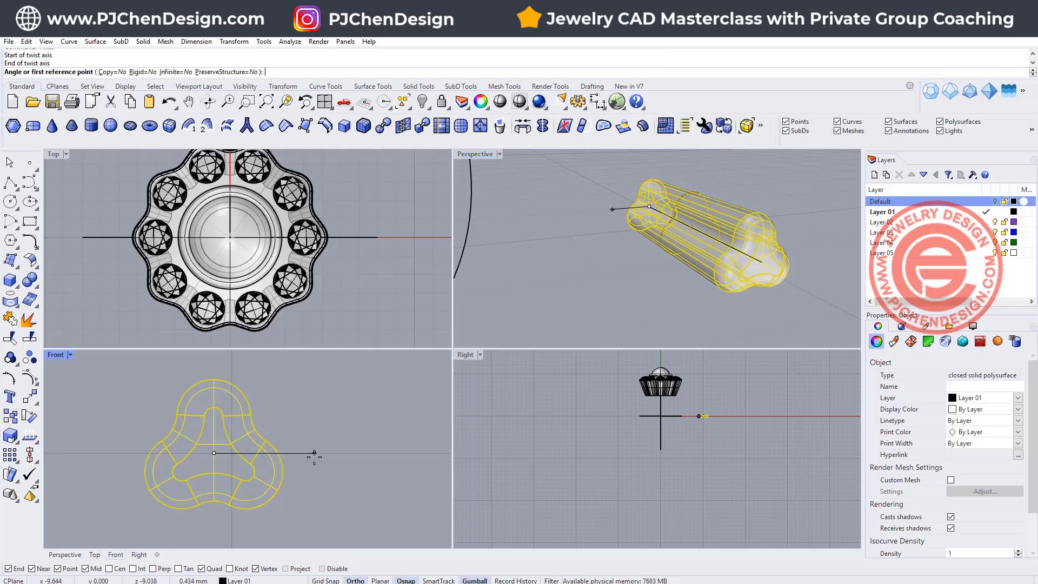
pyautogui.click(314, 453)
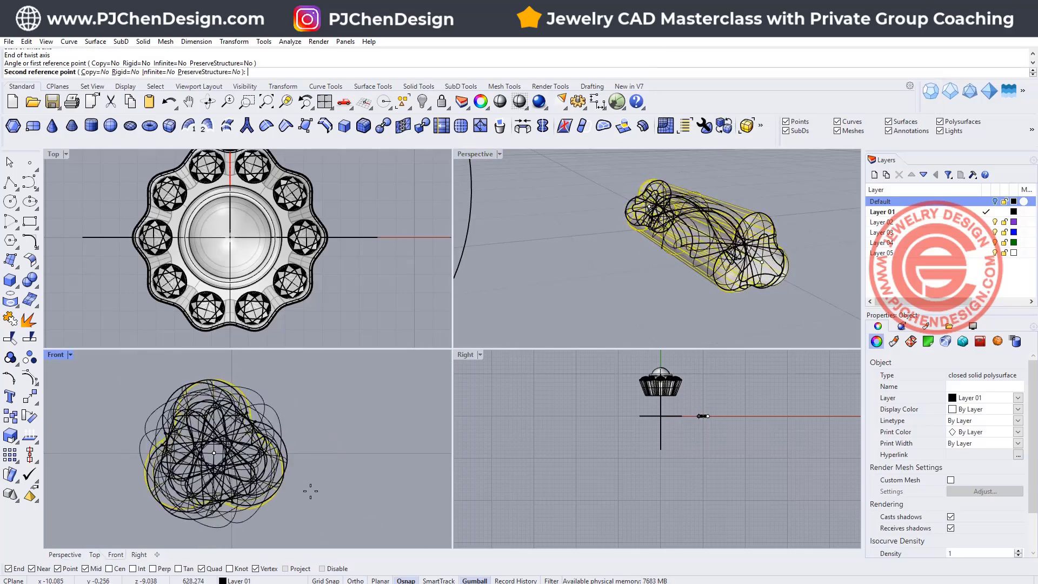
pyautogui.click(328, 453)
pyautogui.click(412, 449)
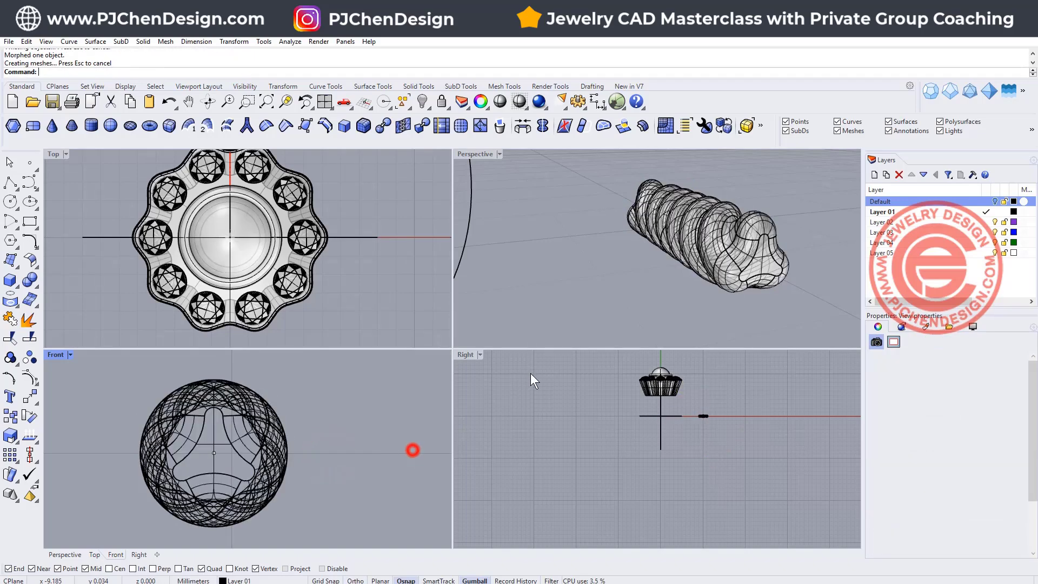
pyautogui.moveTo(638, 243); pyautogui.dragTo(654, 219, button='right')
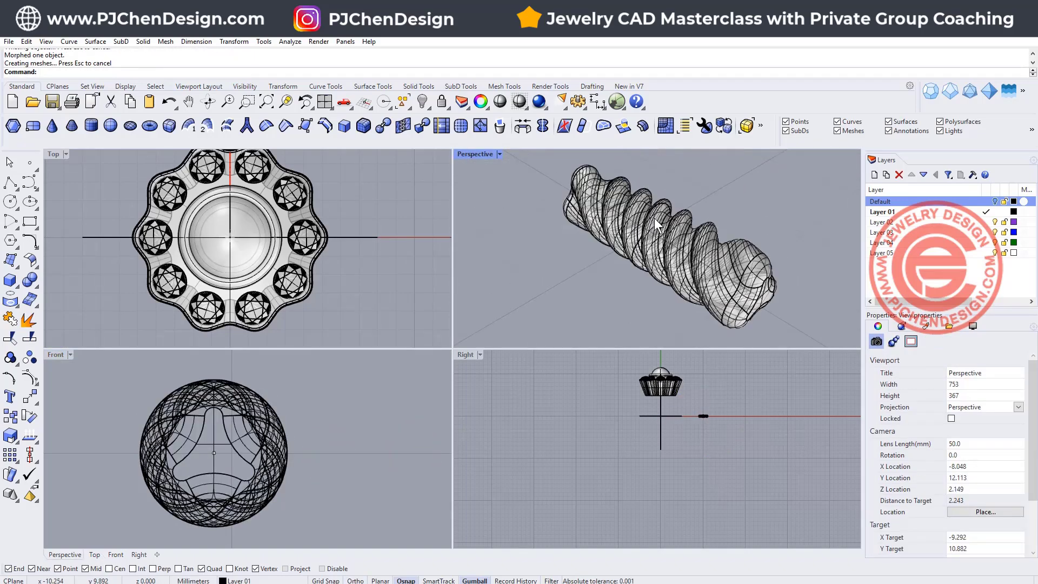
pyautogui.scroll(3, 658, 238)
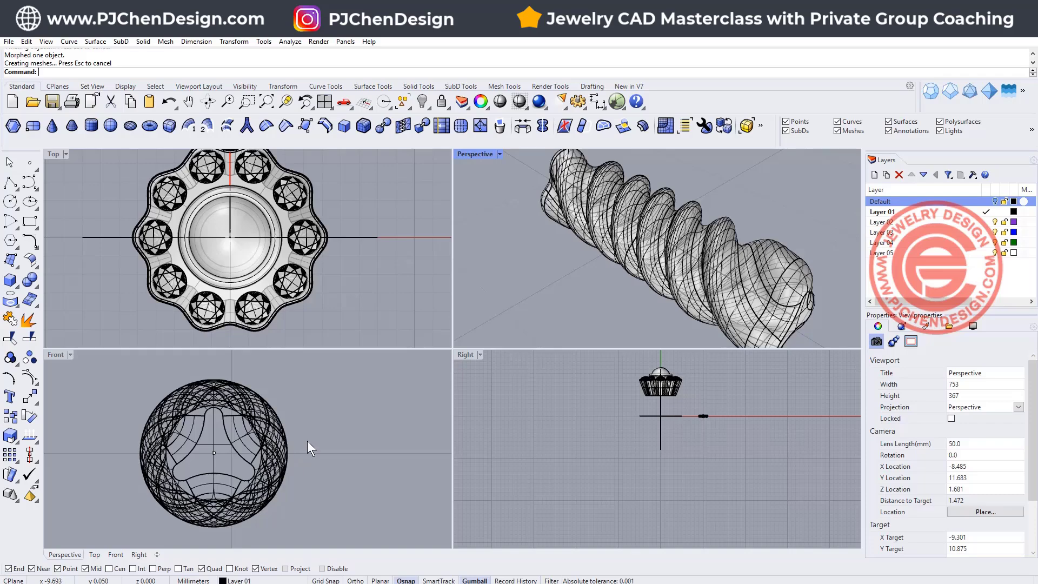
pyautogui.hotkey('ctrl', 'z')
# - Twist the trefoil bar around its centre line between the line's end points, using fewer turns than the undone twist
pyautogui.press('Return')
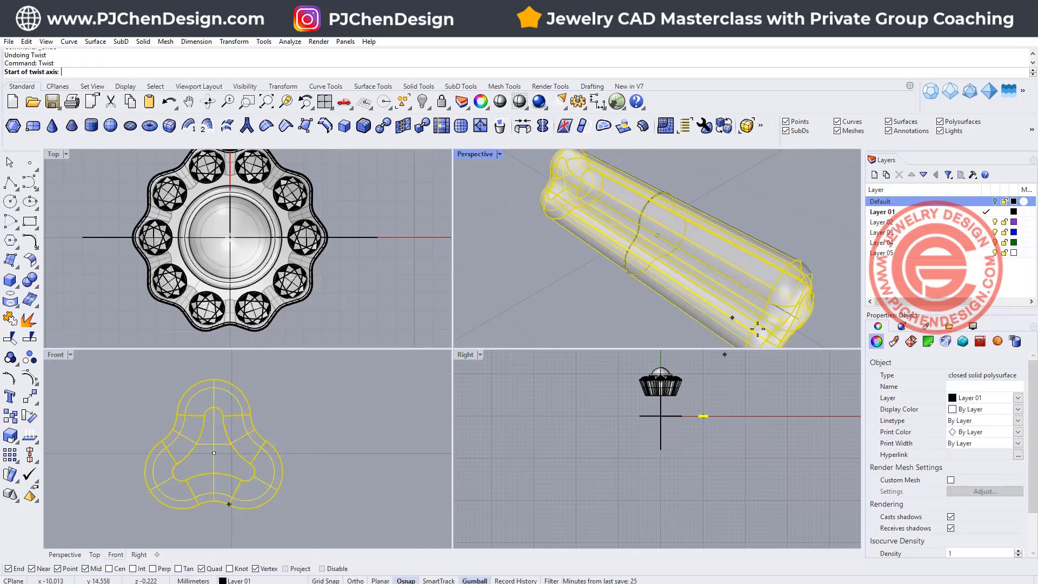
pyautogui.click(797, 319)
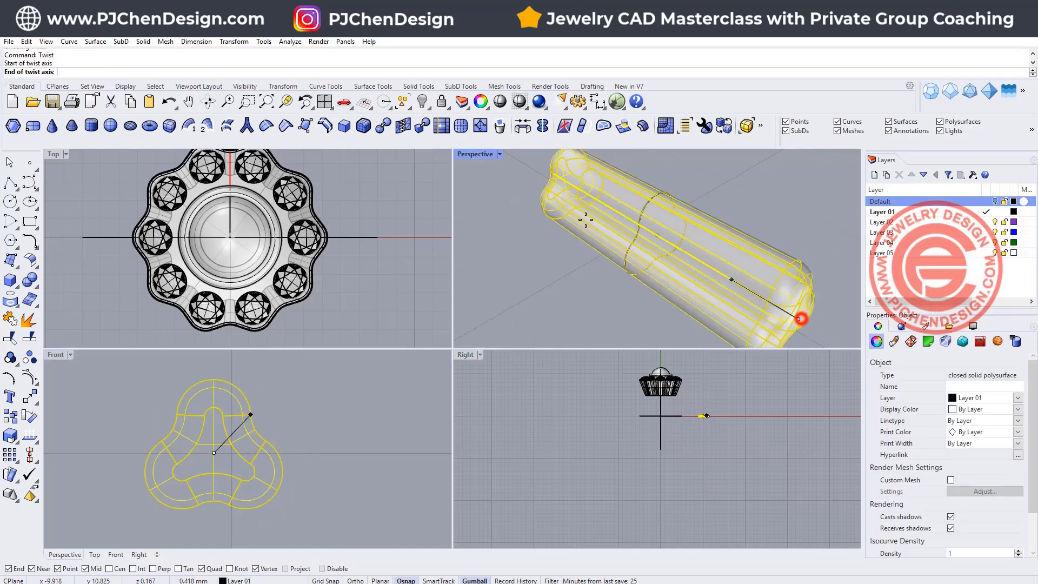
pyautogui.click(563, 180)
pyautogui.click(320, 455)
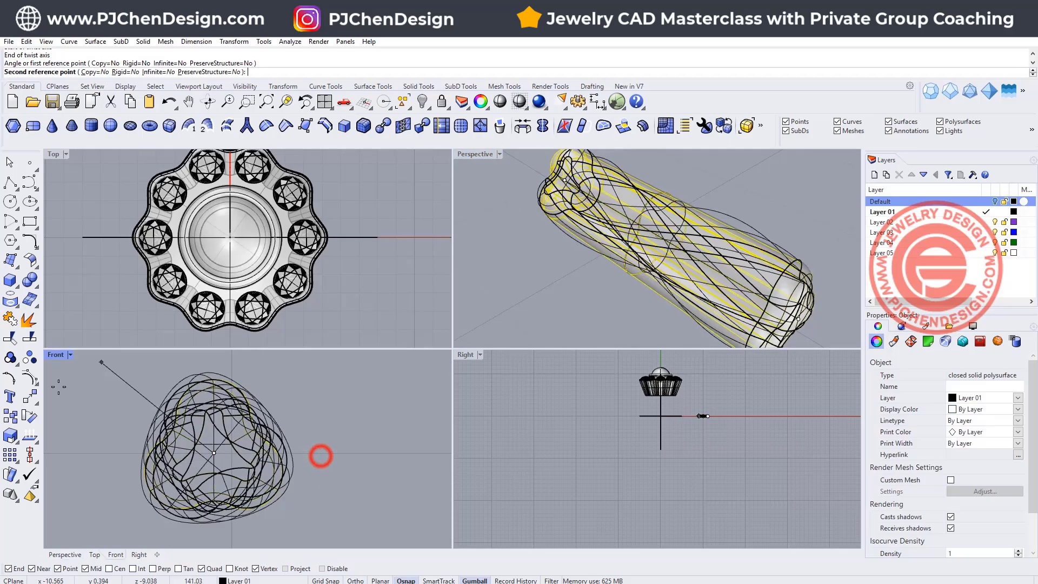
pyautogui.click(327, 453)
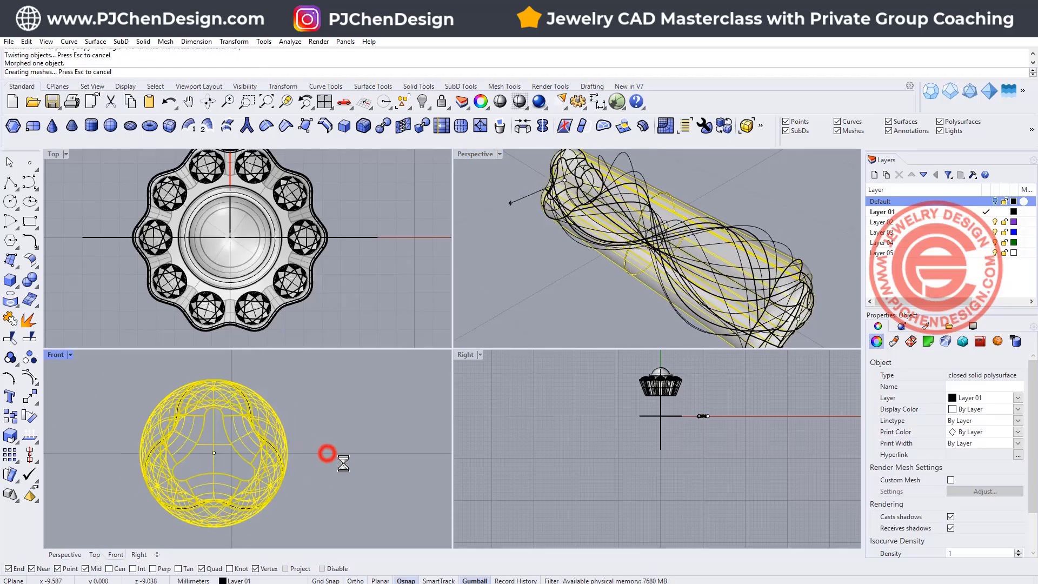
pyautogui.click(423, 408)
pyautogui.scroll(-5, 680, 208)
pyautogui.keyDown('shift'); pyautogui.moveTo(654, 177); pyautogui.dragTo(679, 302, button='right'); pyautogui.keyUp('shift')
pyautogui.scroll(2, 440, 235)
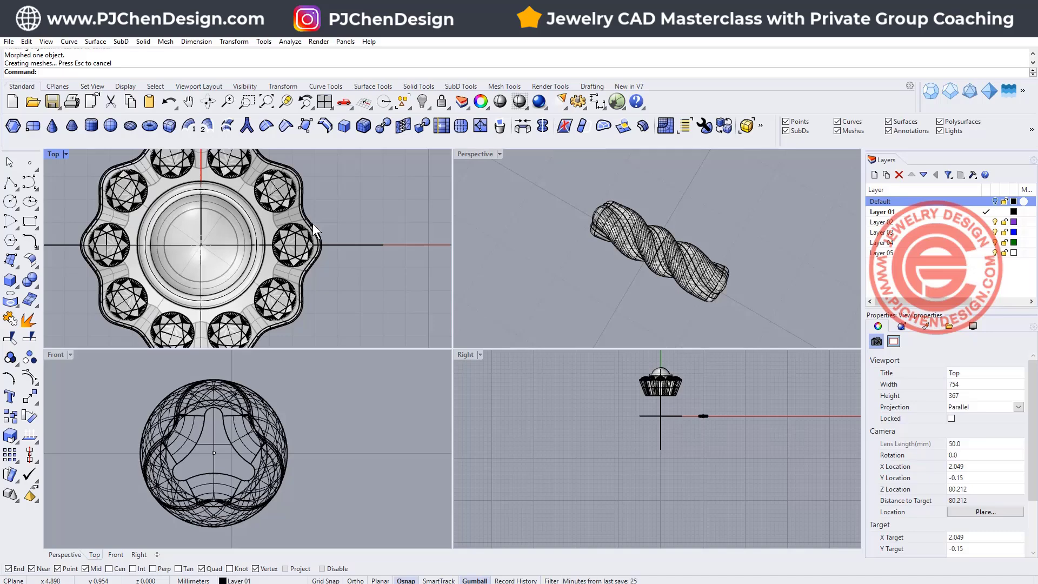
pyautogui.scroll(3, 630, 273)
# - Enlarge the perspective view and compare the twisted bar with the red isocurve between the two halo stones
pyautogui.click(643, 234)
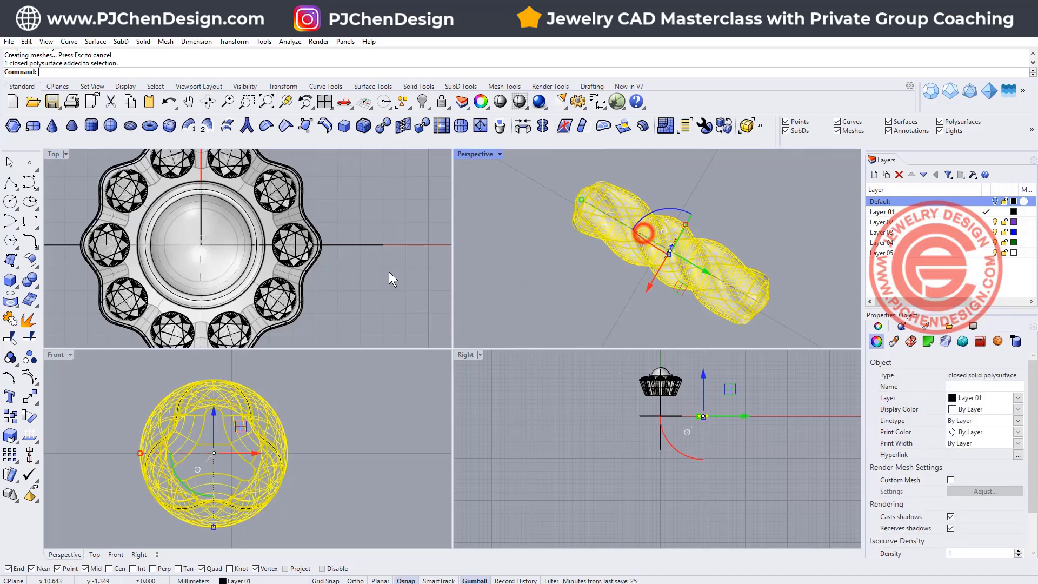
pyautogui.doubleClick(475, 154)
pyautogui.scroll(-5, 453, 231)
pyautogui.click(667, 350)
pyautogui.moveTo(667, 350); pyautogui.dragTo(375, 246, button='right')
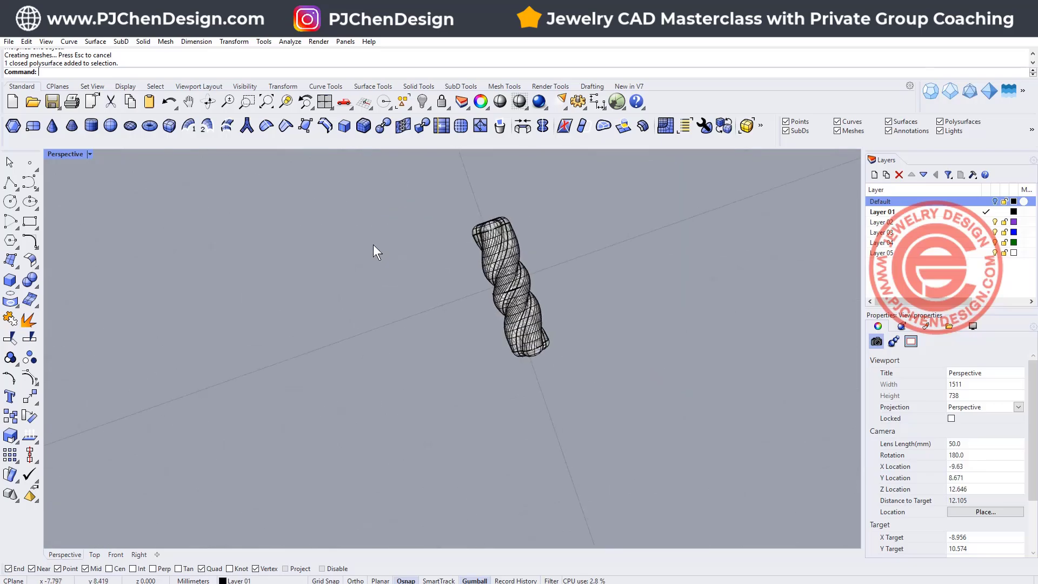
pyautogui.scroll(-6, 552, 358)
pyautogui.keyDown('shift'); pyautogui.moveTo(551, 358); pyautogui.dragTo(411, 277, button='right'); pyautogui.keyUp('shift')
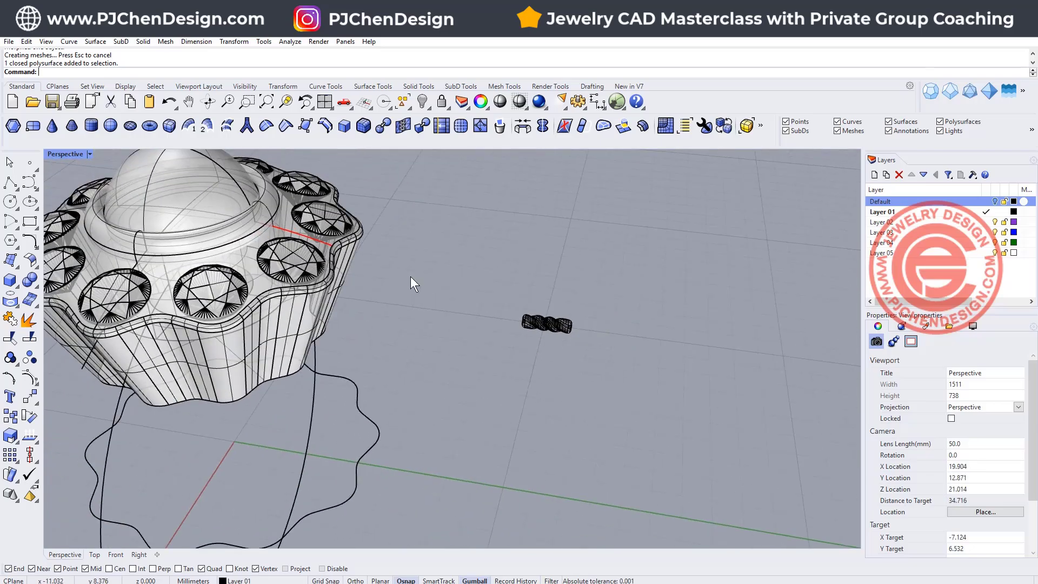
pyautogui.scroll(5, 319, 243)
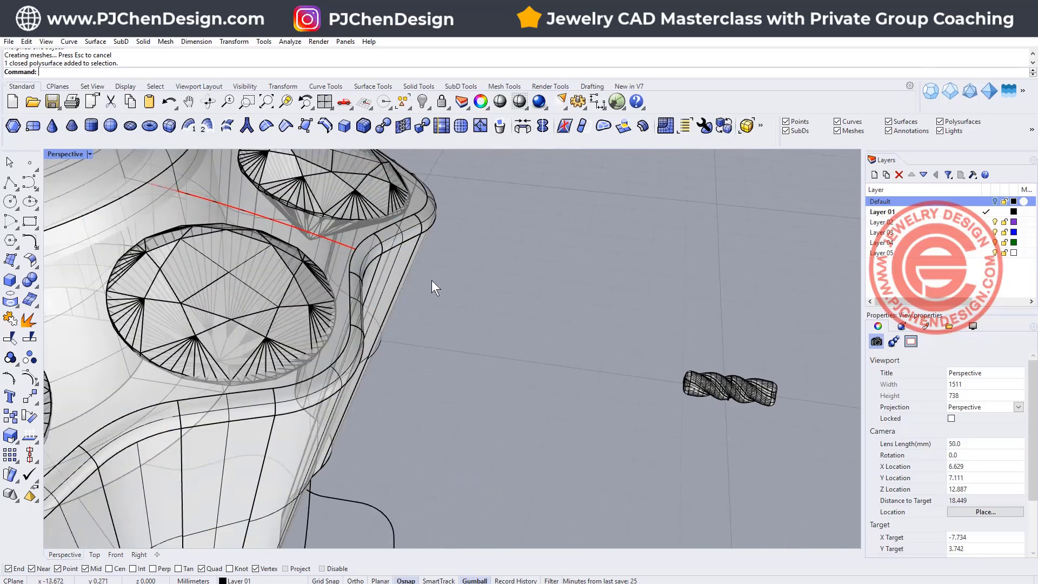
pyautogui.scroll(-4, 486, 316)
pyautogui.moveTo(527, 342); pyautogui.dragTo(650, 378, button='right')
pyautogui.scroll(2, 650, 376)
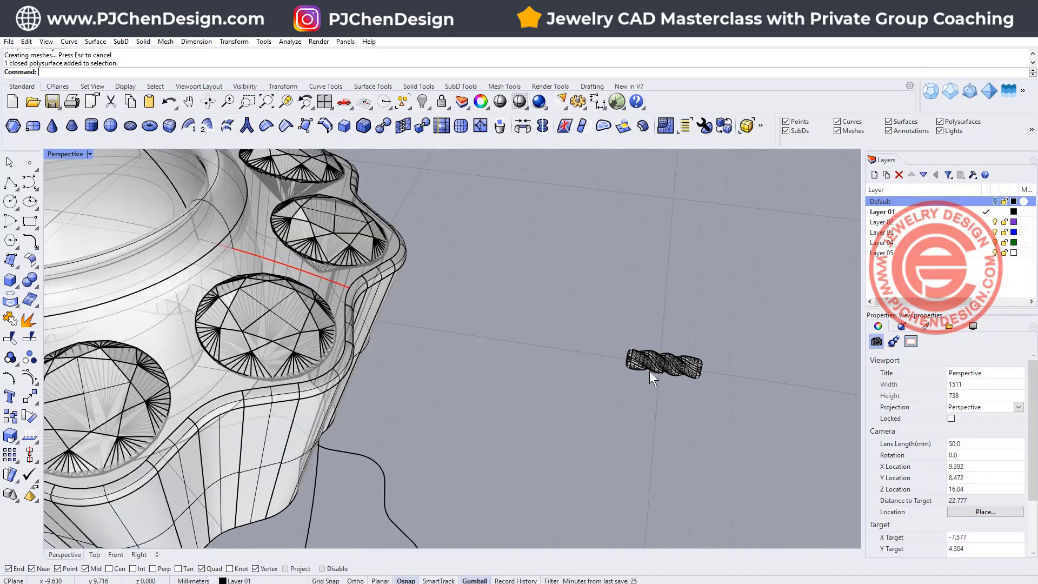
# - Flow a copy of the twisted bar from its centre line onto the red isocurve, matching the ends nearest the bezel
pyautogui.press('Return')
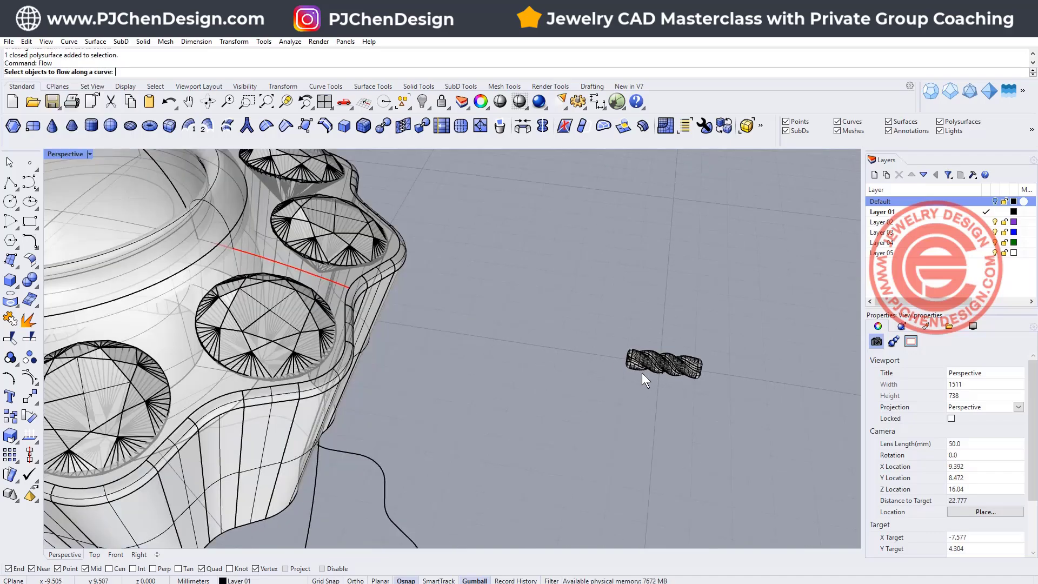
pyautogui.scroll(5, 622, 340)
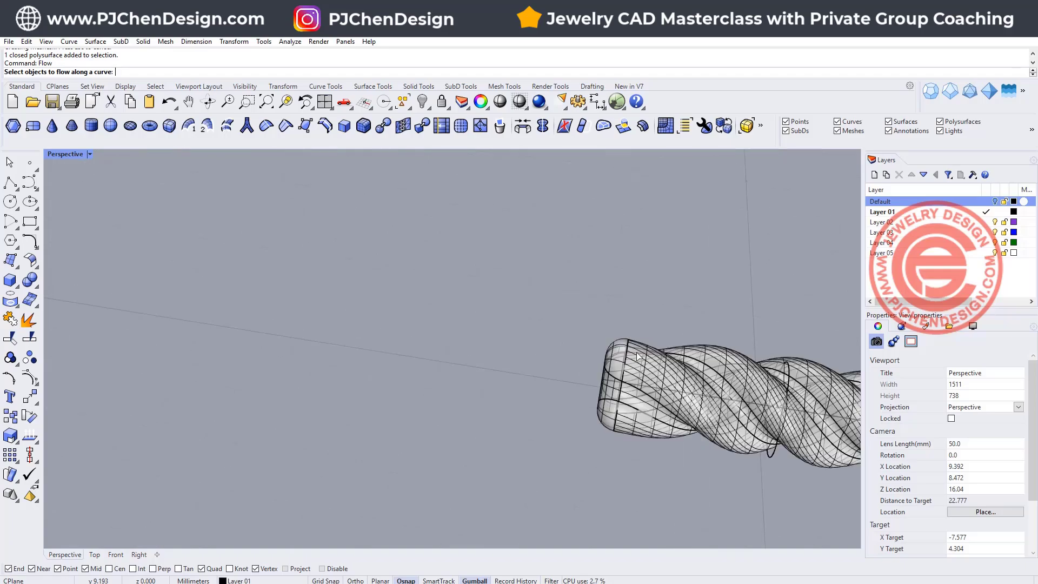
pyautogui.click(649, 352)
pyautogui.press('Return')
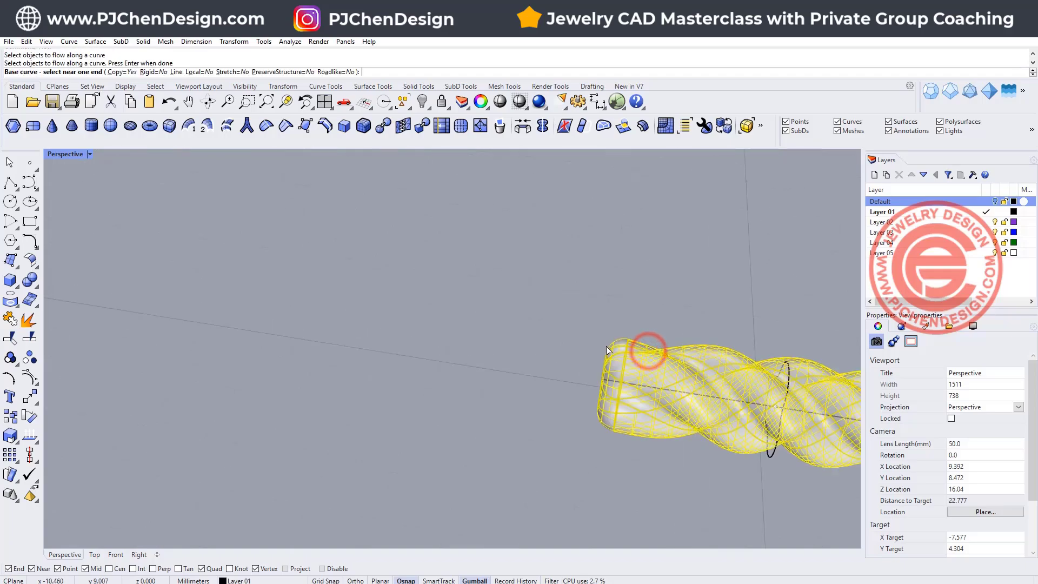
pyautogui.click(615, 385)
pyautogui.scroll(-3, 348, 309)
pyautogui.scroll(-2, 238, 259)
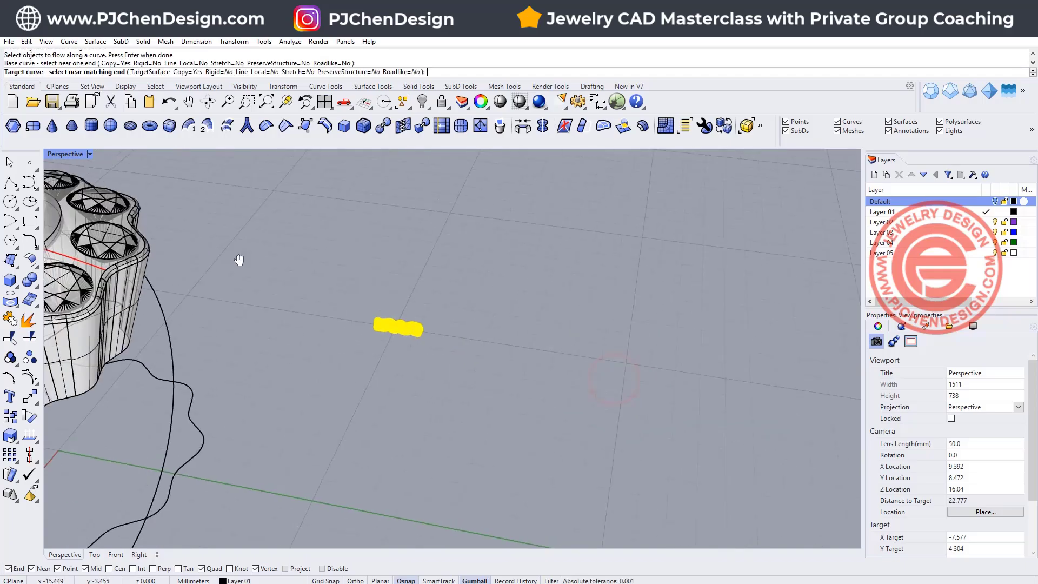
pyautogui.keyDown('shift'); pyautogui.moveTo(238, 260); pyautogui.dragTo(474, 391, button='right'); pyautogui.keyUp('shift')
pyautogui.scroll(5, 474, 390)
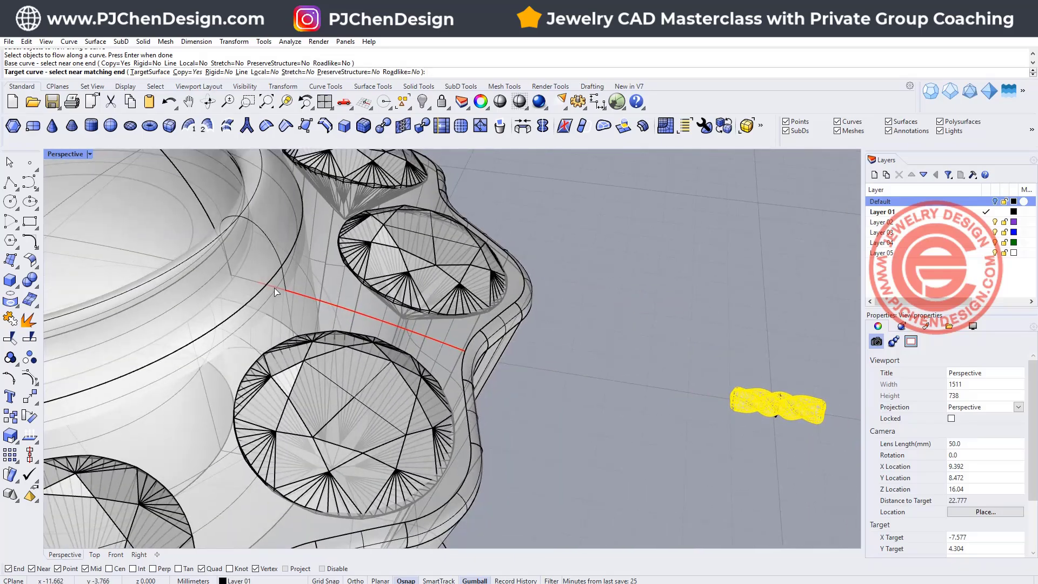
pyautogui.click(275, 290)
# - Set the perspective view to Rendered and examine how the twisted bar sits between the two halo stones
pyautogui.moveTo(491, 353); pyautogui.dragTo(266, 347, button='right')
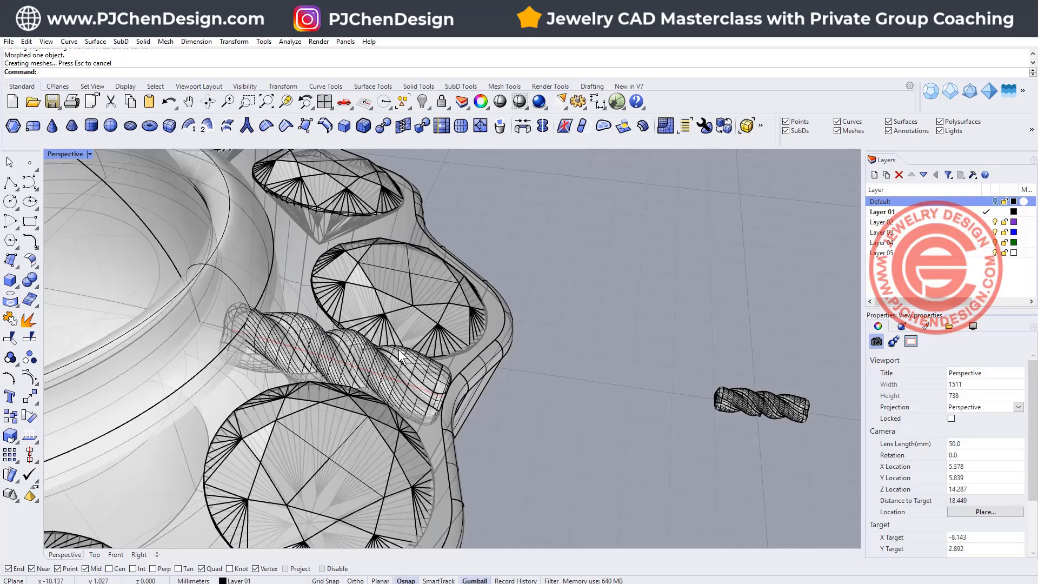
pyautogui.moveTo(399, 350); pyautogui.dragTo(359, 360, button='right')
pyautogui.click(89, 153)
pyautogui.click(98, 217)
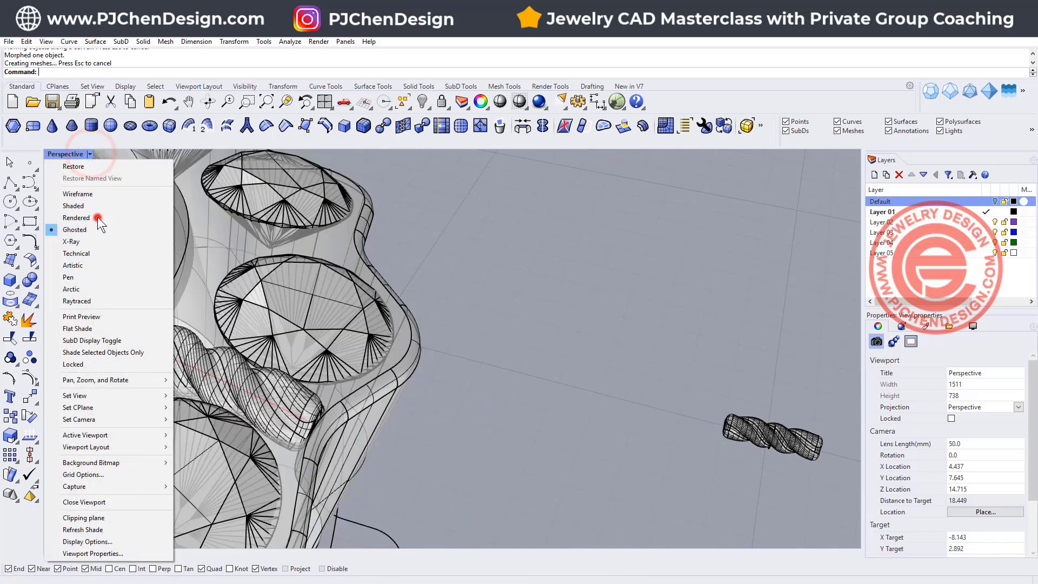
pyautogui.click(563, 357)
pyautogui.scroll(-8, 556, 356)
pyautogui.moveTo(443, 336); pyautogui.dragTo(346, 354, button='right')
pyautogui.scroll(10, 328, 340)
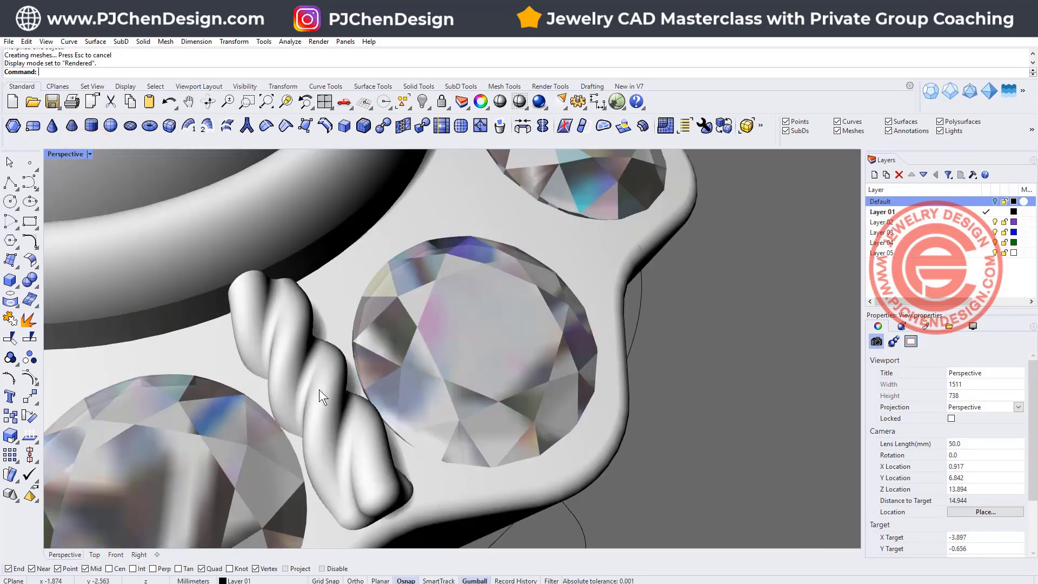
# - Nudge the twisted bar on the halo slightly, check its fit between the stones, and return the view to Ghosted
pyautogui.click(327, 394)
pyautogui.moveTo(333, 415); pyautogui.dragTo(349, 425)
pyautogui.click(696, 456)
pyautogui.scroll(-5, 444, 359)
pyautogui.moveTo(411, 358); pyautogui.dragTo(382, 352, button='right')
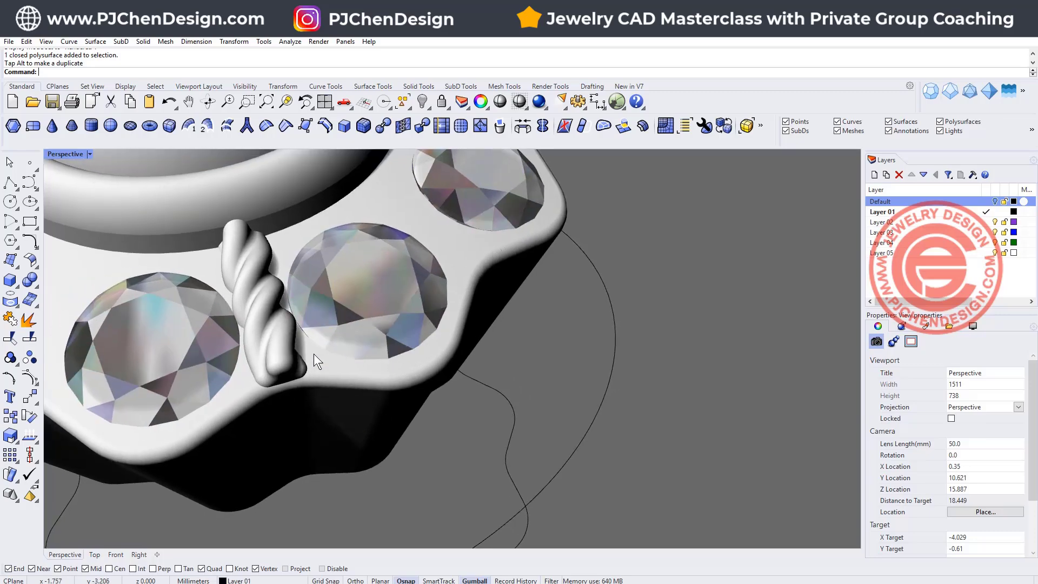
pyautogui.scroll(2, 313, 355)
pyautogui.scroll(-2, 290, 362)
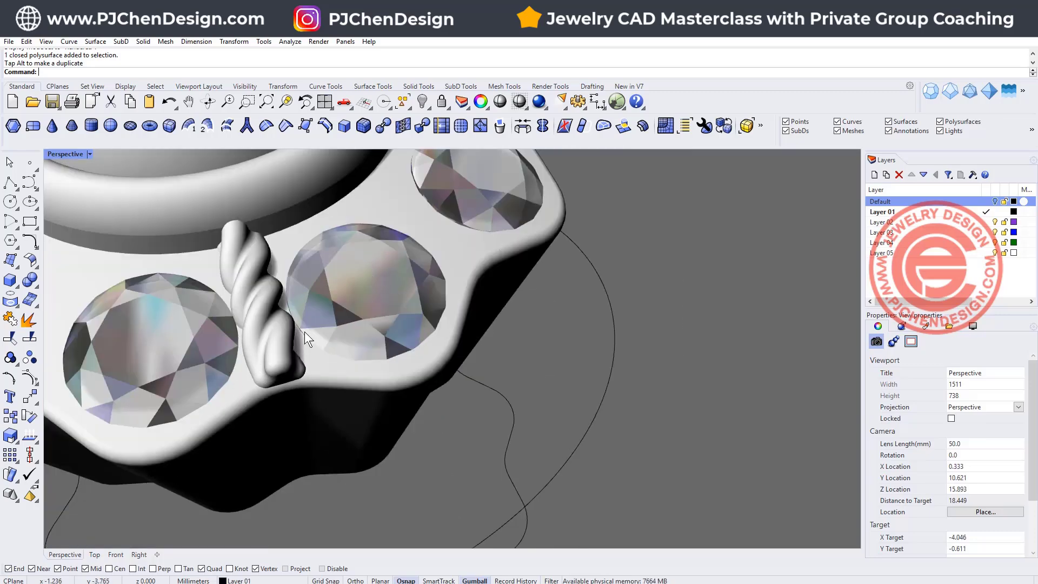
pyautogui.click(89, 153)
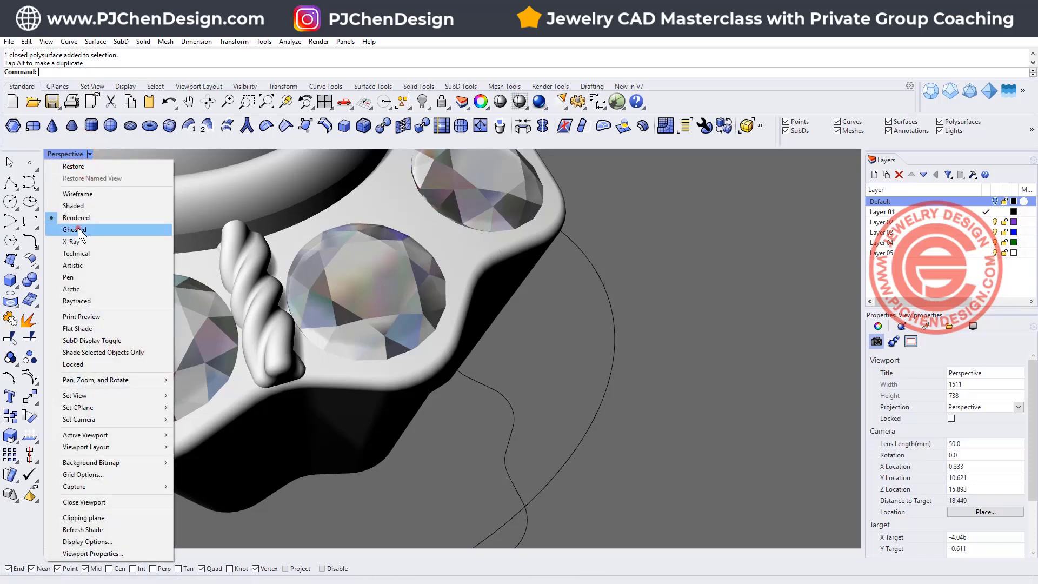
pyautogui.click(78, 229)
# - Create a round-capped pipe along the red isocurve with a radius of about 0.356, enclosing the twisted bar
pyautogui.click(275, 355)
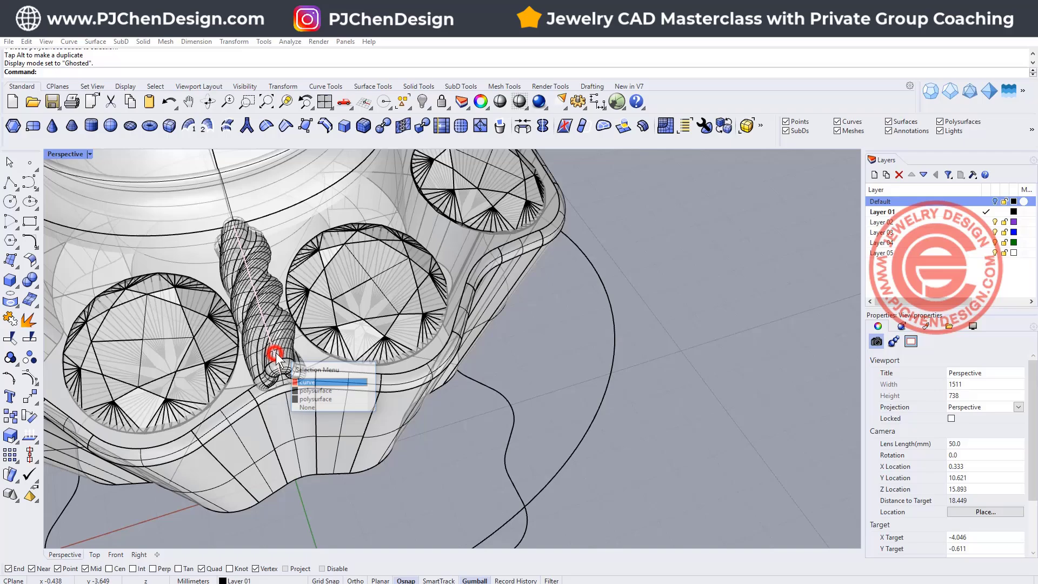
pyautogui.click(313, 375)
pyautogui.click(11, 299)
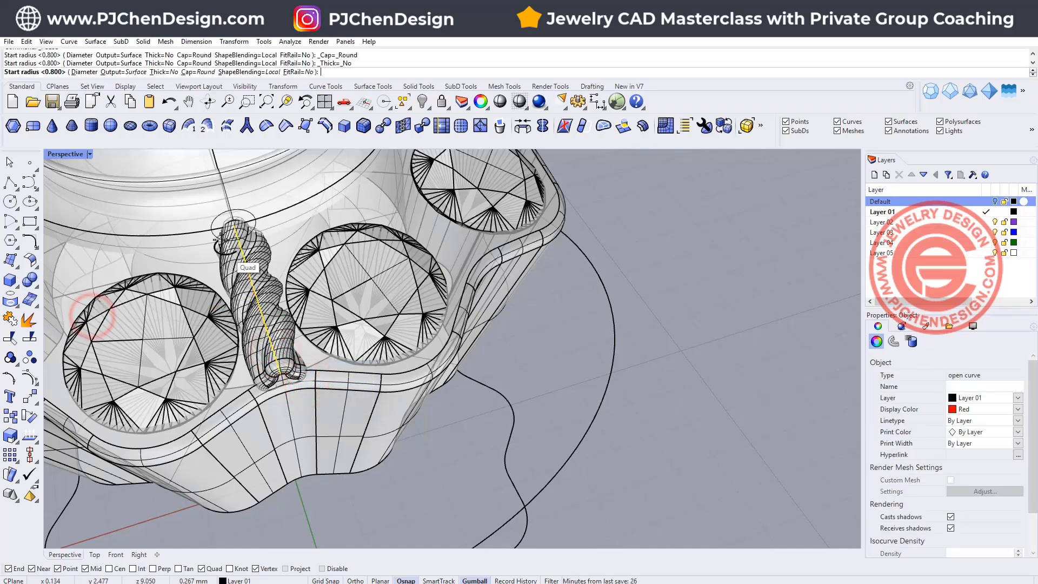
pyautogui.scroll(8, 259, 214)
pyautogui.click(262, 207)
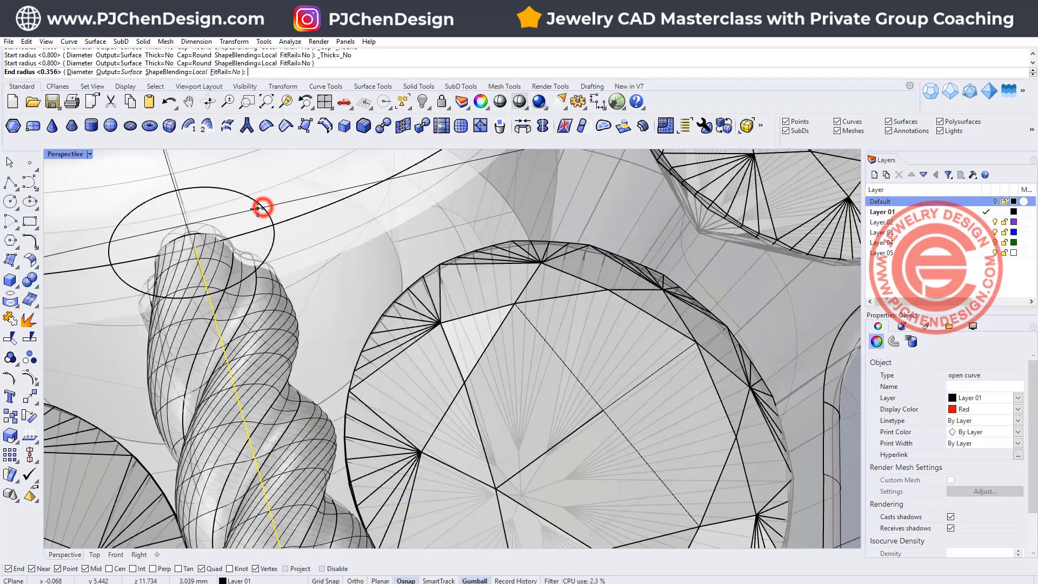
pyautogui.scroll(-10, 263, 208)
pyautogui.rightClick(271, 244)
pyautogui.rightClick(270, 245)
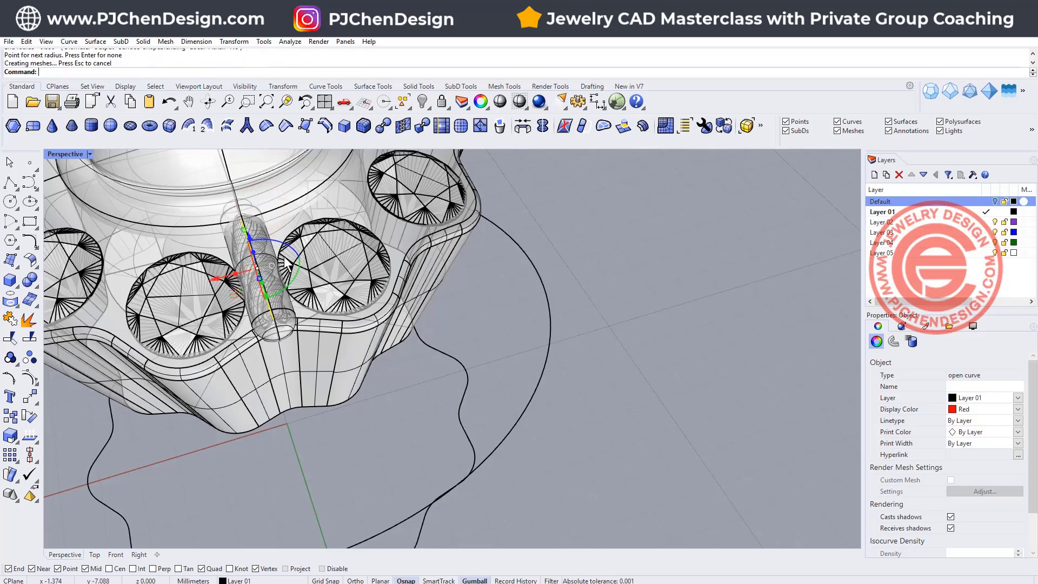
pyautogui.click(595, 344)
# - Subtract the pipe from the halo body with a Boolean difference and check the groove around the twisted bar
pyautogui.scroll(5, 265, 305)
pyautogui.click(31, 278)
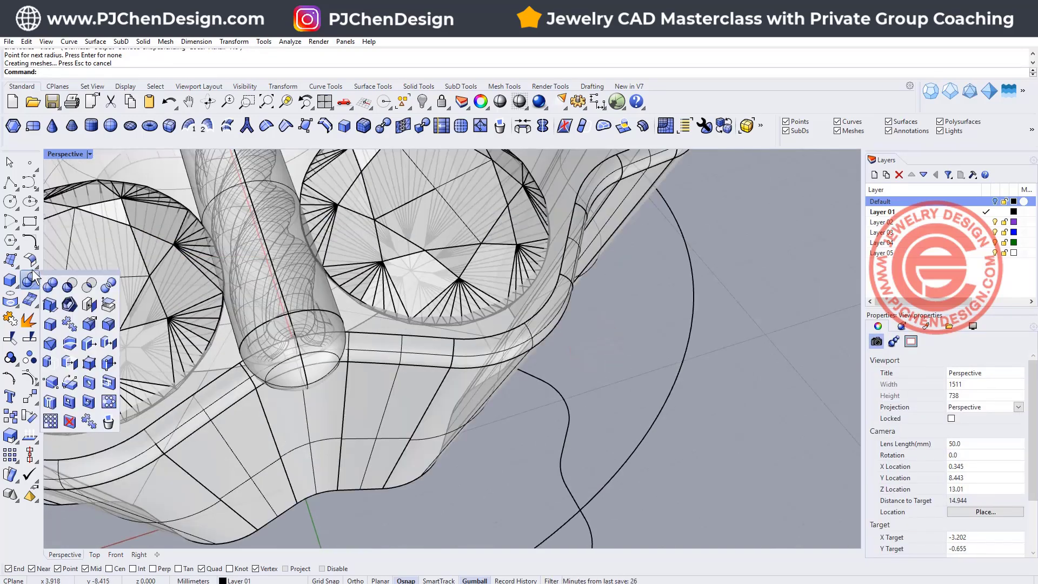
pyautogui.click(69, 287)
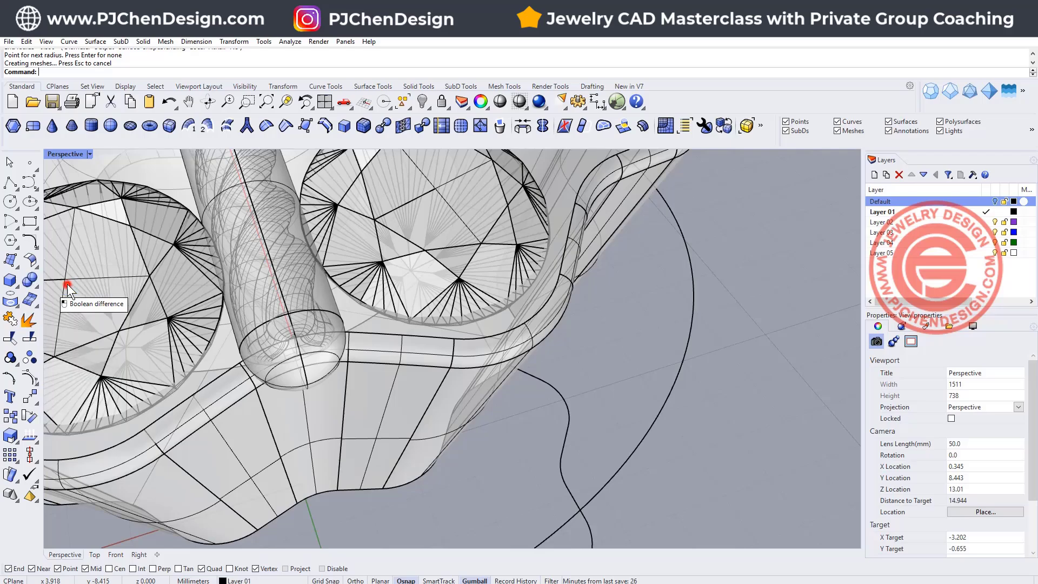
pyautogui.click(366, 417)
pyautogui.rightClick(369, 414)
pyautogui.click(321, 372)
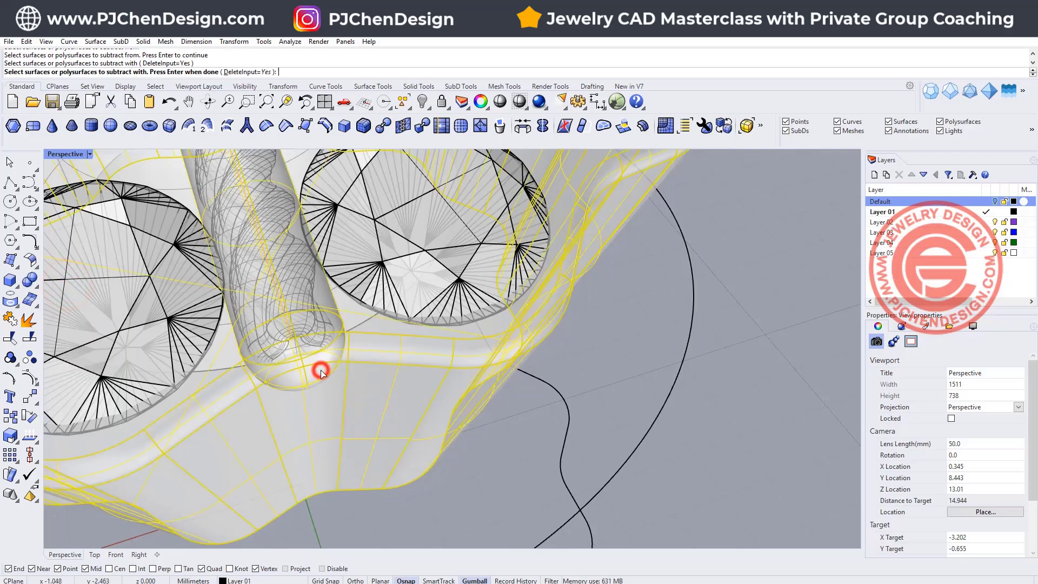
pyautogui.rightClick(321, 372)
pyautogui.scroll(-4, 322, 367)
pyautogui.scroll(3, 326, 321)
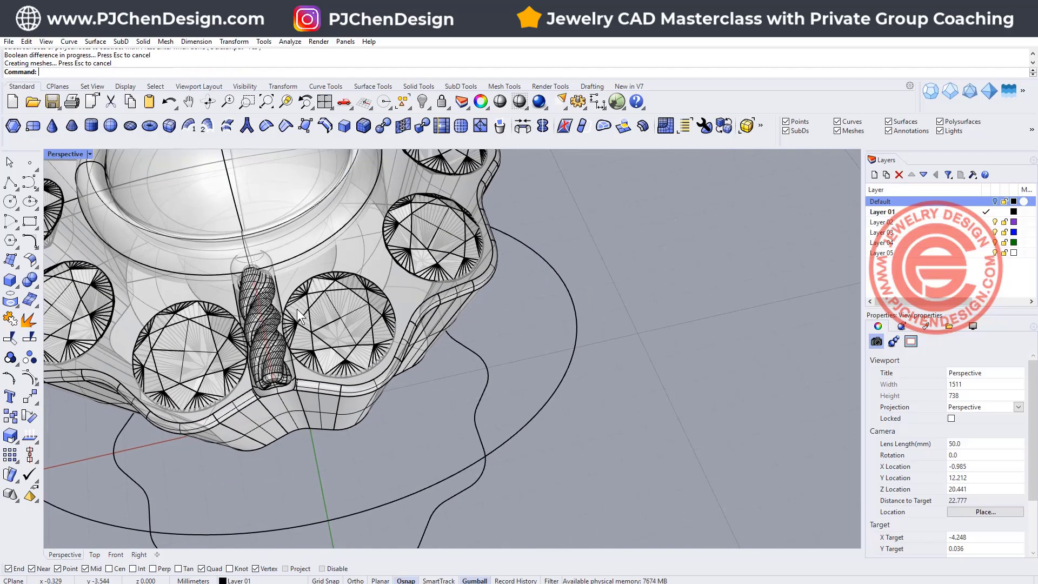
pyautogui.moveTo(295, 341); pyautogui.dragTo(307, 334, button='right')
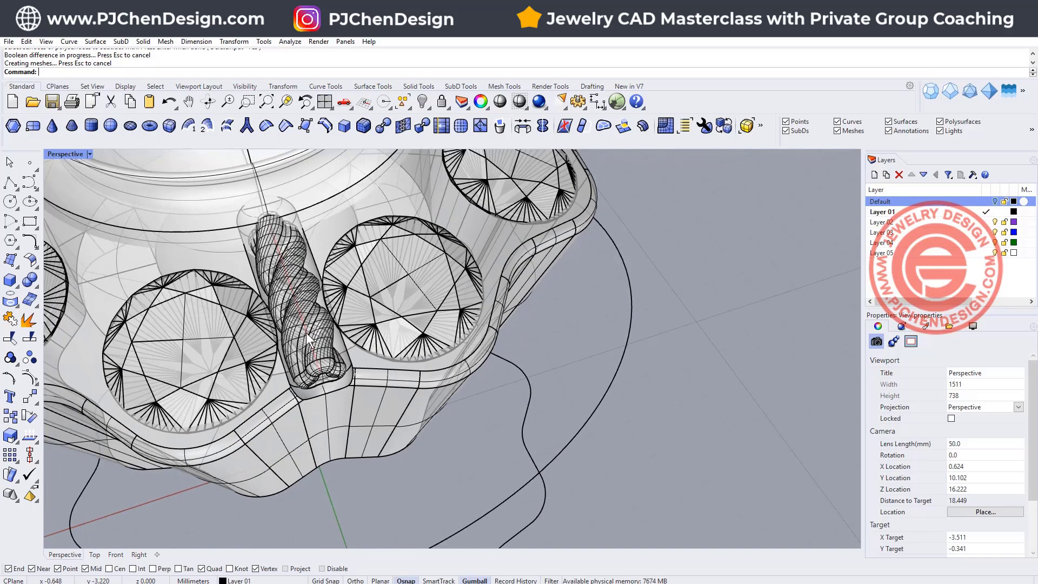
# - Undo the Boolean difference and the pipe around the twisted bar
pyautogui.hotkey('ctrl', 'z')
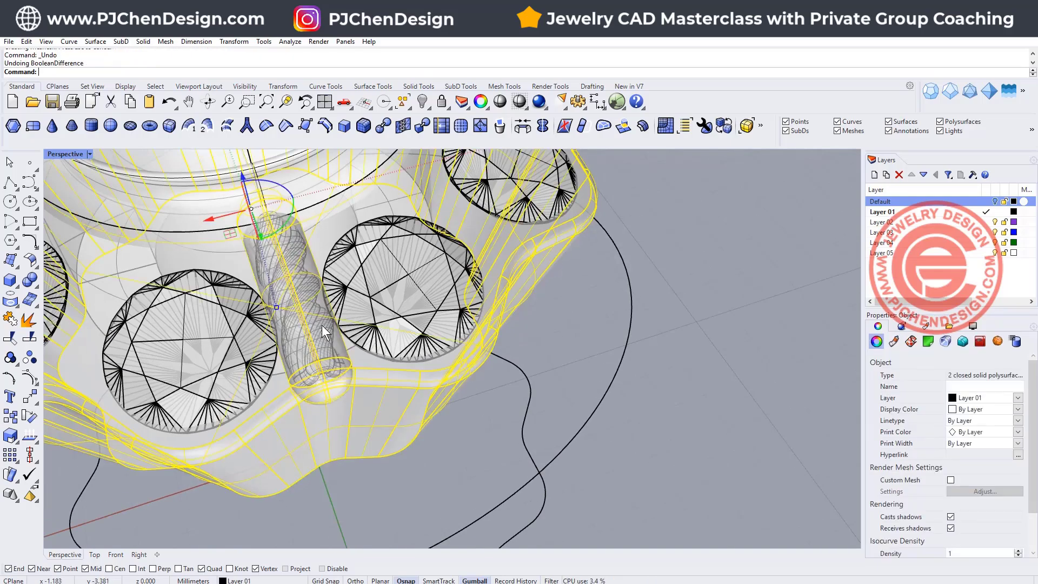
pyautogui.hotkey('ctrl', 'z')
pyautogui.click(673, 385)
# - Enlarge the Top view and frame the whole halo with the twisted bar between its stones
pyautogui.scroll(-6, 319, 294)
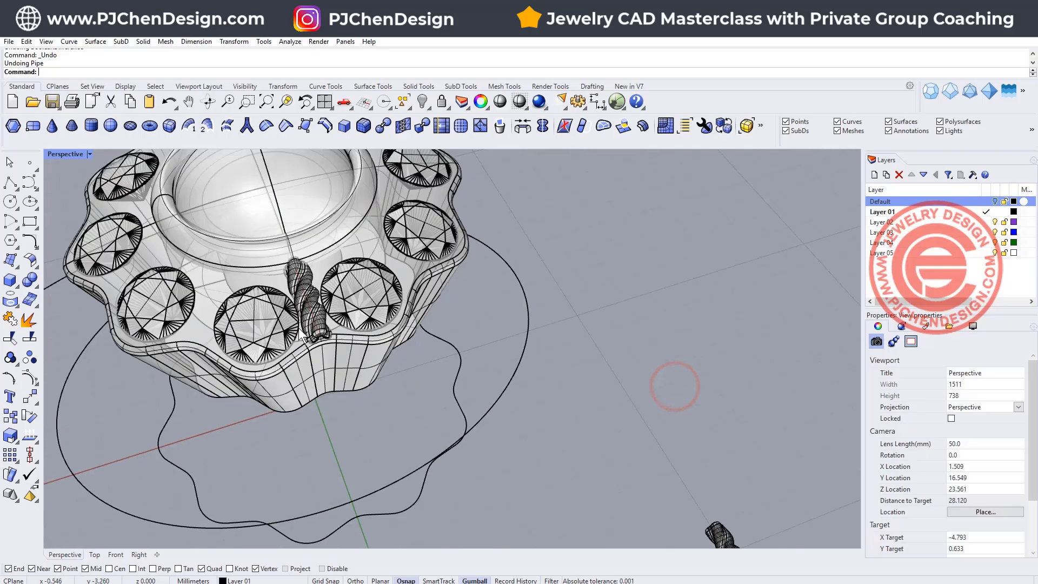
pyautogui.moveTo(319, 294); pyautogui.dragTo(393, 300, button='right')
pyautogui.scroll(-2, 426, 349)
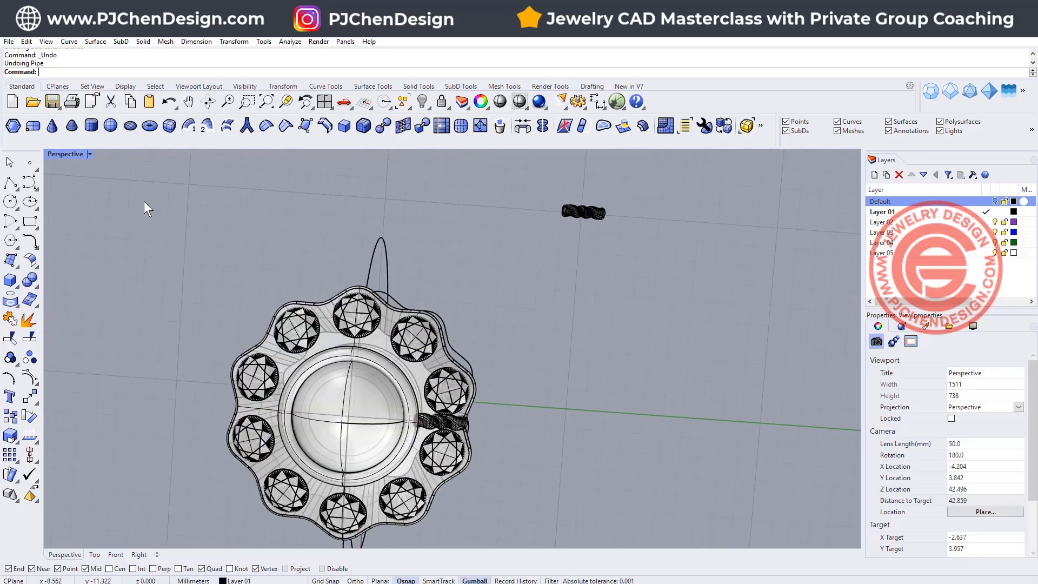
pyautogui.doubleClick(71, 153)
pyautogui.doubleClick(53, 154)
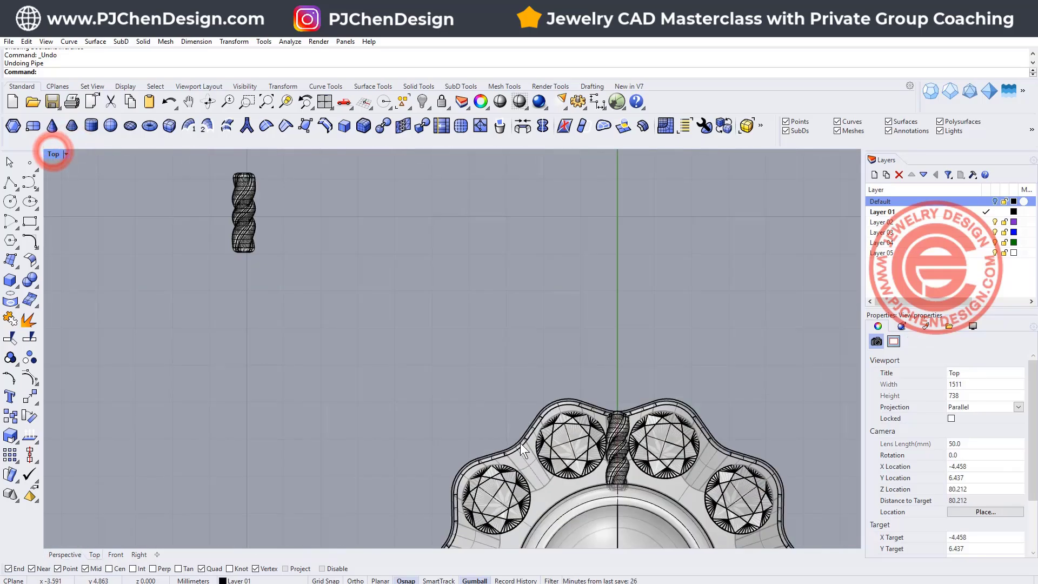
pyautogui.moveTo(540, 454); pyautogui.dragTo(382, 241, button='right')
pyautogui.scroll(2, 470, 242)
pyautogui.moveTo(459, 247); pyautogui.dragTo(409, 213, button='right')
pyautogui.scroll(-4, 408, 213)
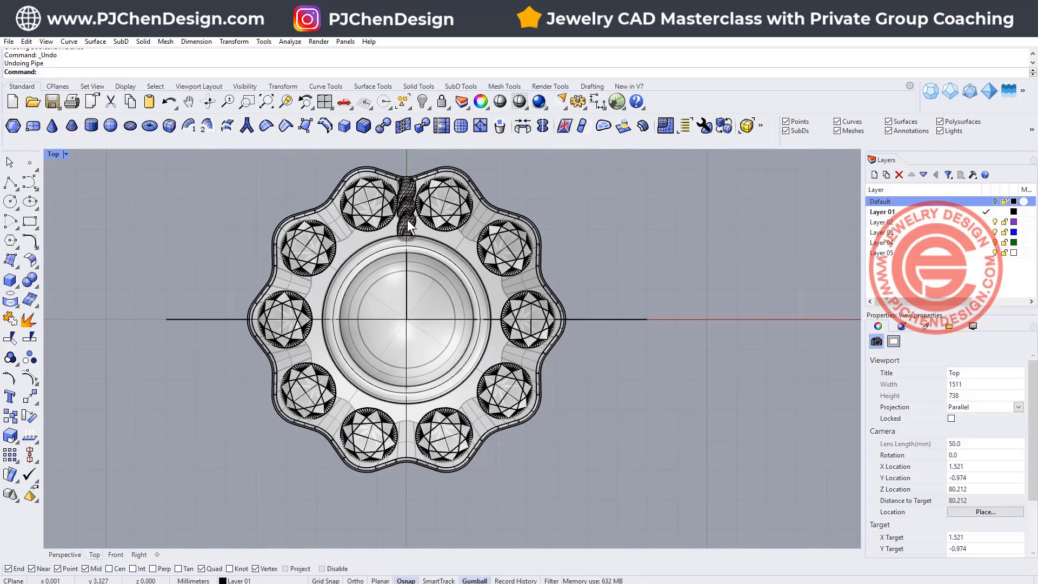
# - Polar-array the twisted bar about the origin with 10 items over 360 degrees, placing one between each pair of halo stones
pyautogui.scroll(5, 407, 219)
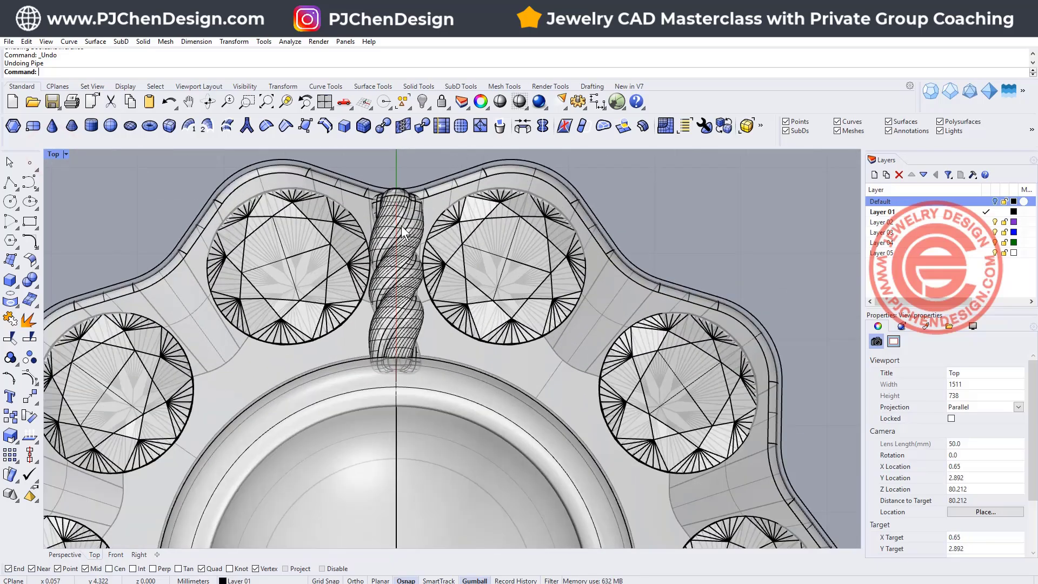
pyautogui.scroll(-4, 401, 225)
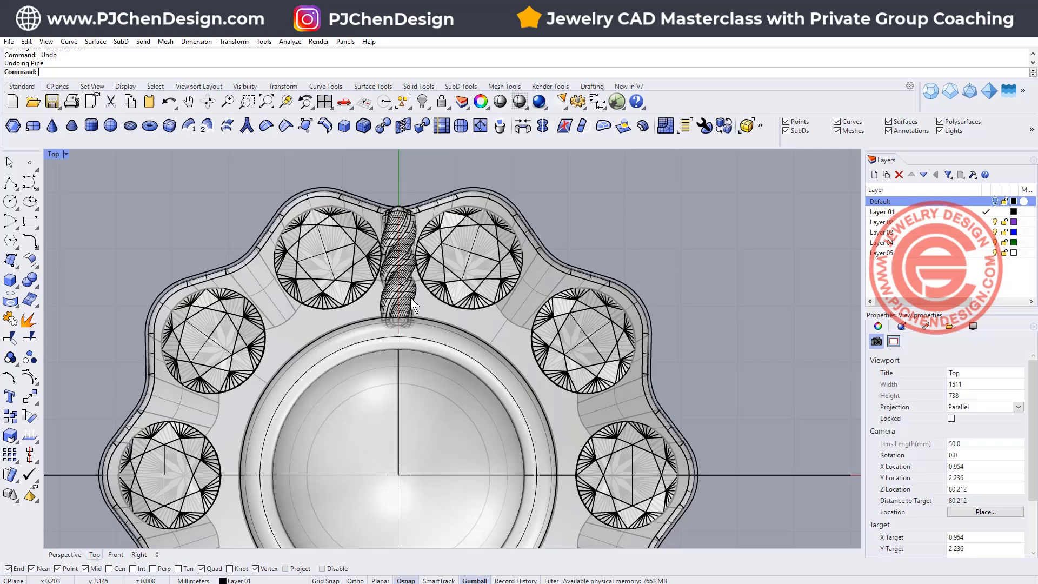
pyautogui.click(413, 297)
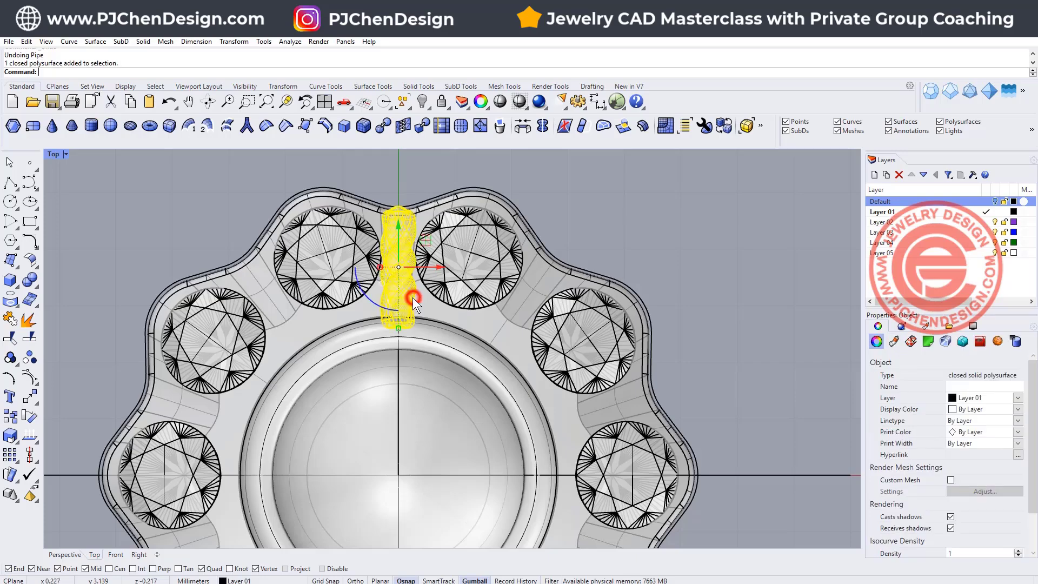
pyautogui.scroll(-4, 413, 297)
pyautogui.scroll(1, 413, 316)
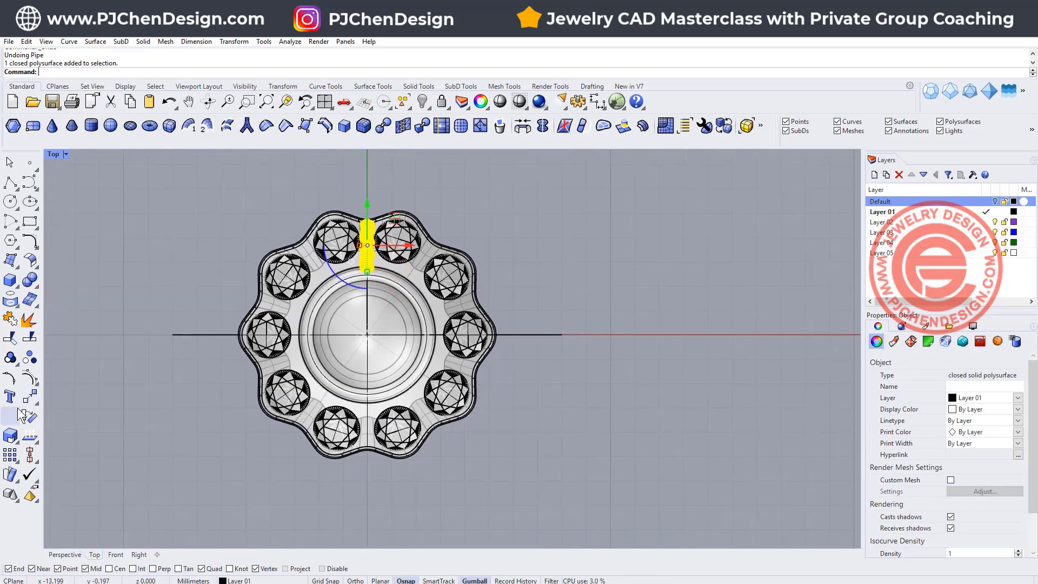
pyautogui.click(10, 453)
pyautogui.click(50, 461)
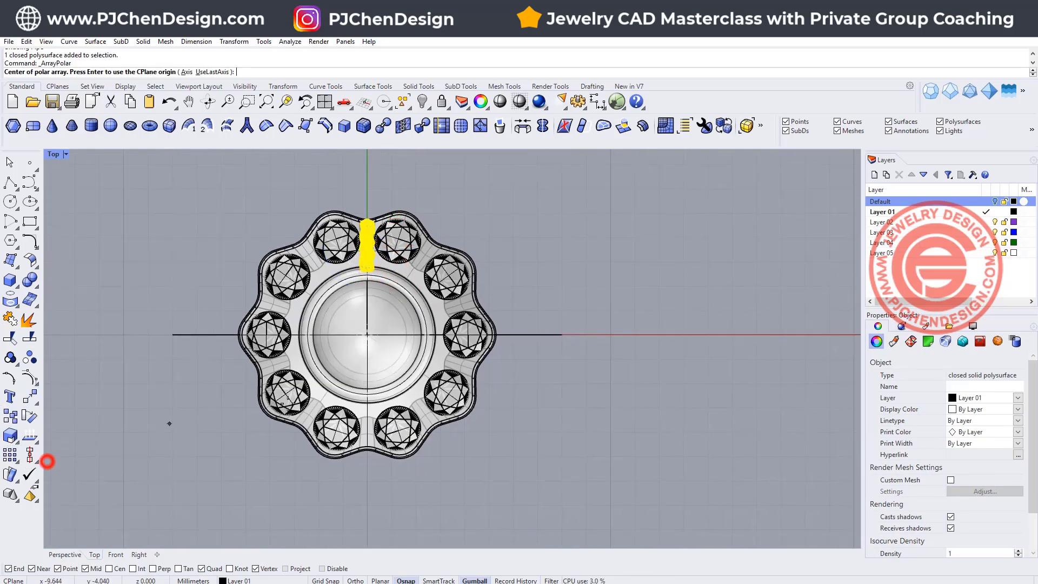
pyautogui.write('0')
pyautogui.press('Return')
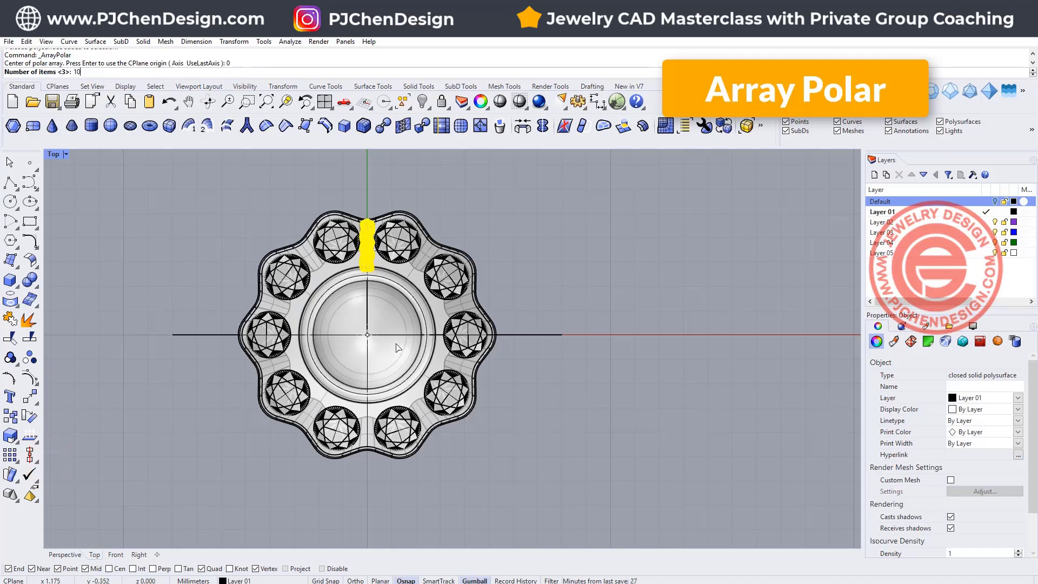
pyautogui.write('10')
pyautogui.press('Return')
pyautogui.press('Return')
pyautogui.press('Return')
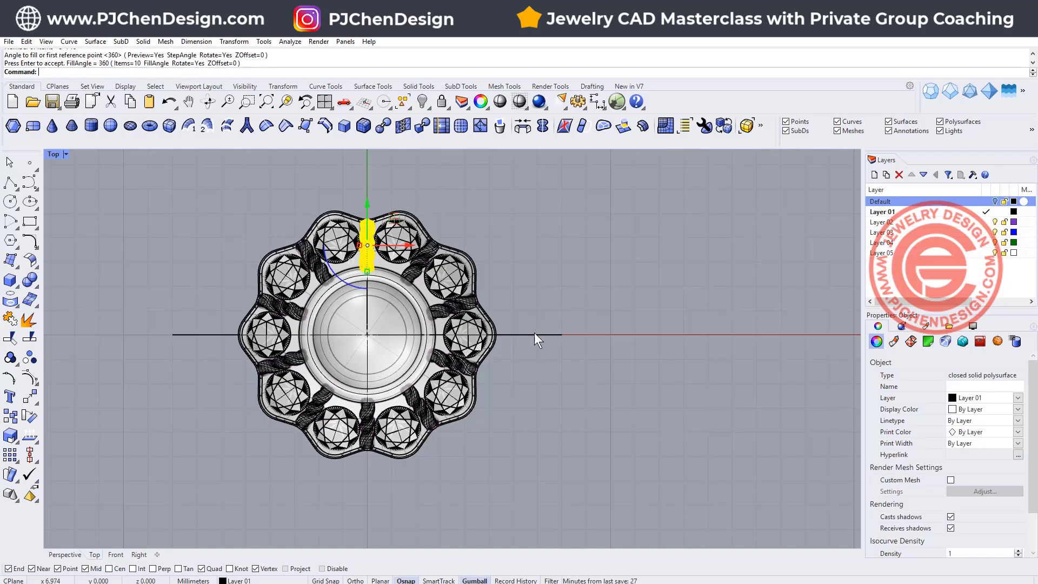
pyautogui.click(570, 390)
# - Extrude the finger-size circle to both sides as a solid cylinder that extends past the halo on both ends
pyautogui.doubleClick(54, 154)
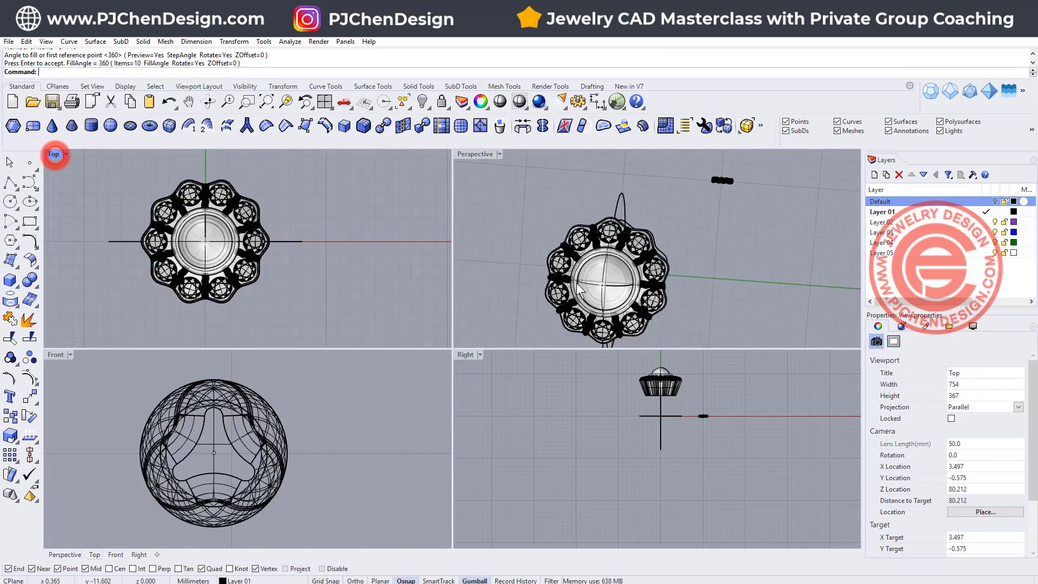
pyautogui.click(371, 422)
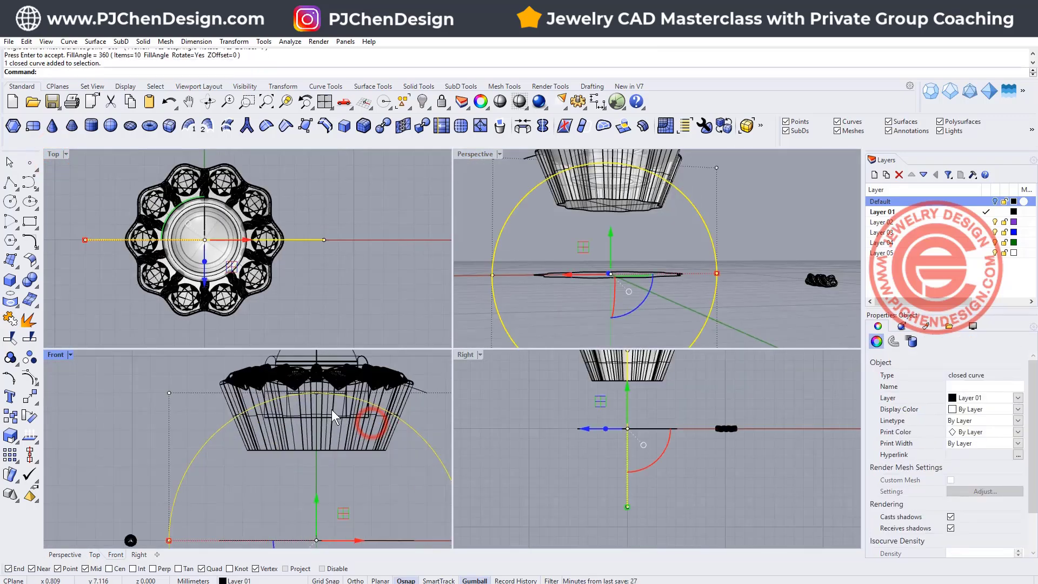
pyautogui.scroll(-3, 332, 410)
pyautogui.click(95, 41)
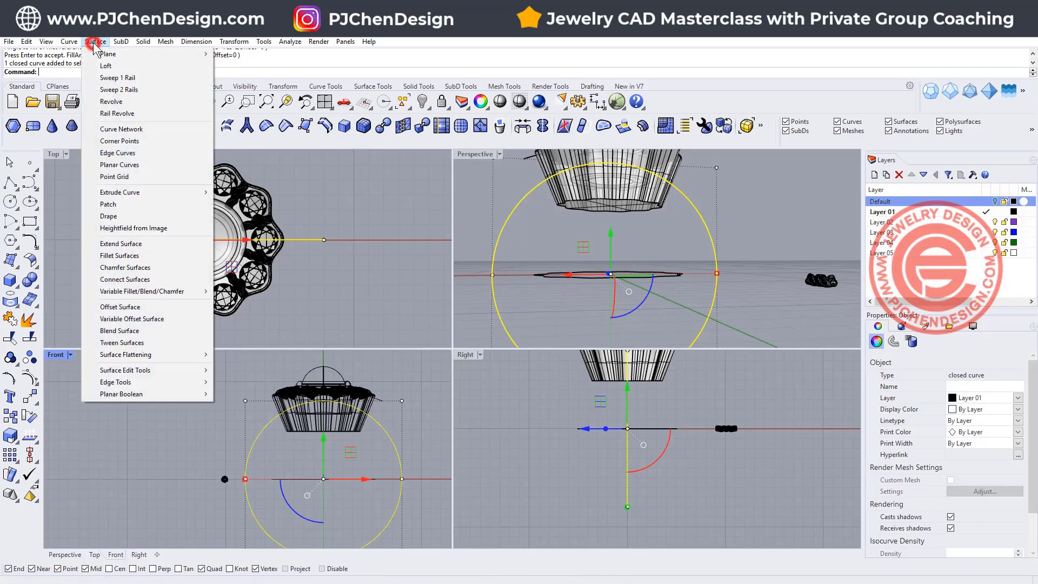
pyautogui.moveTo(120, 43)
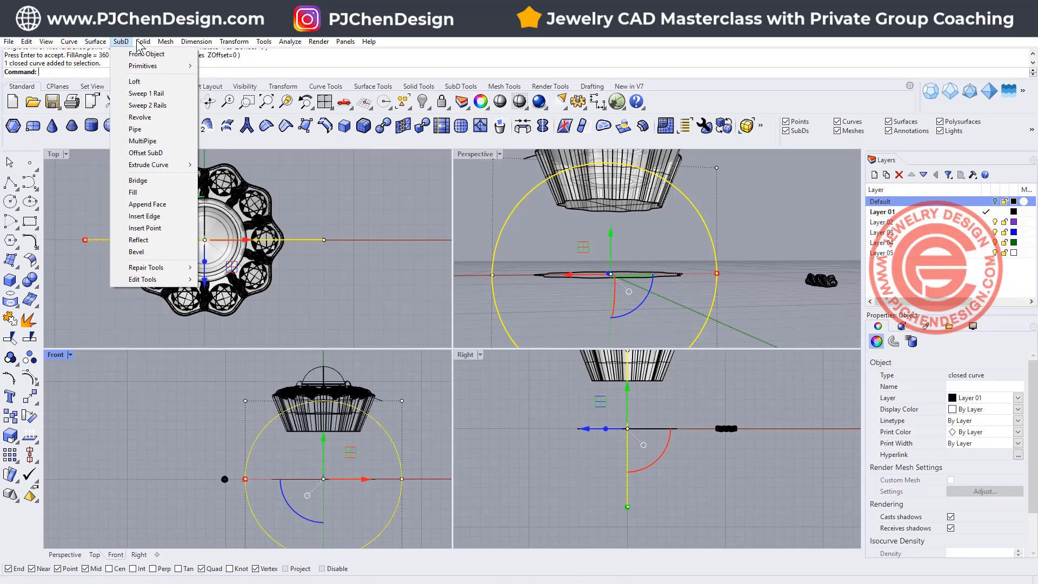
pyautogui.moveTo(197, 231)
pyautogui.click(302, 231)
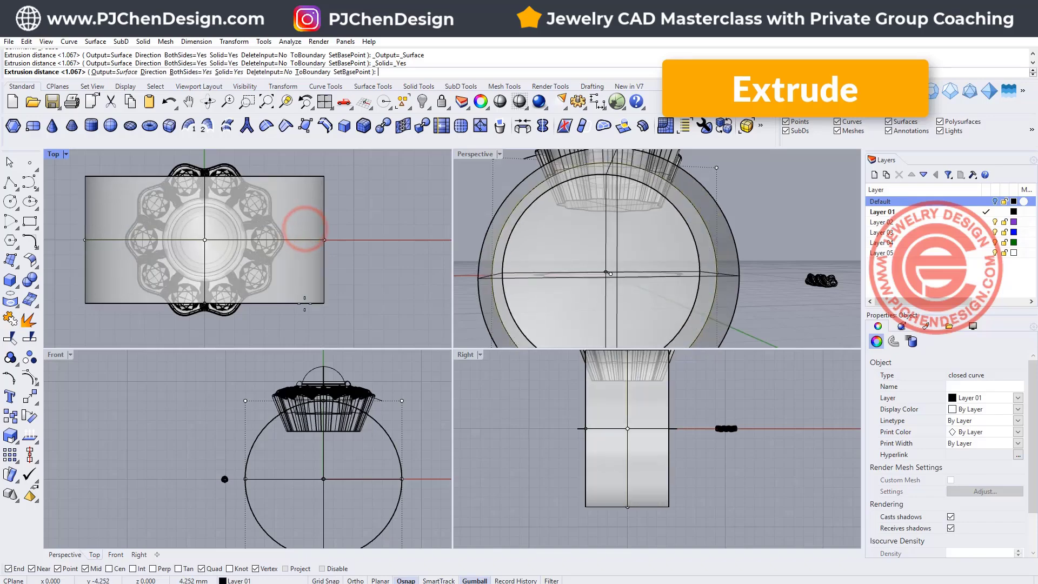
pyautogui.scroll(-5, 304, 303)
pyautogui.click(304, 337)
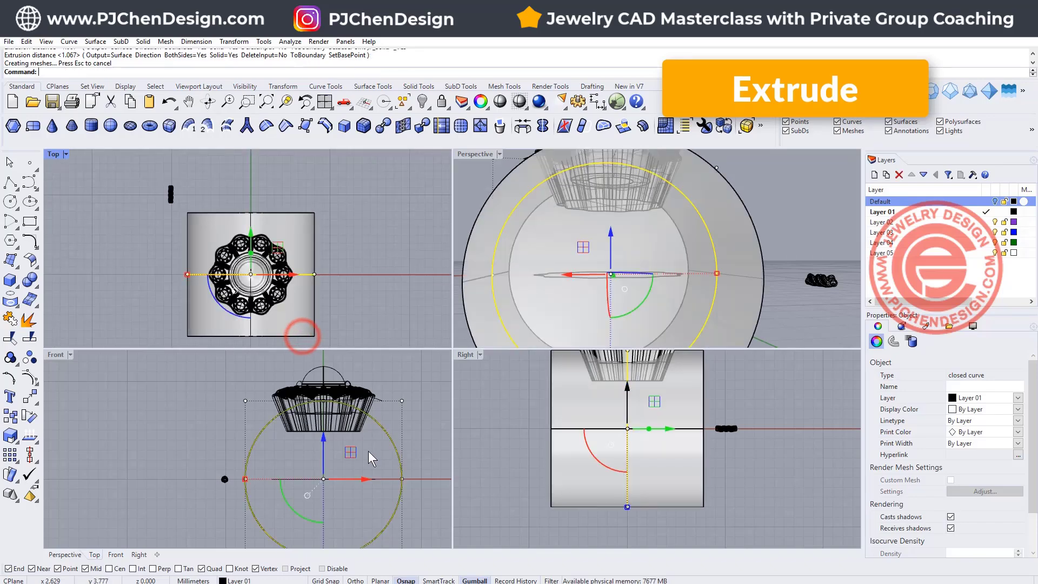
pyautogui.click(416, 413)
# - Try to subtract the finger cylinder from the halo and bezel bodies with a Boolean difference
pyautogui.scroll(6, 307, 426)
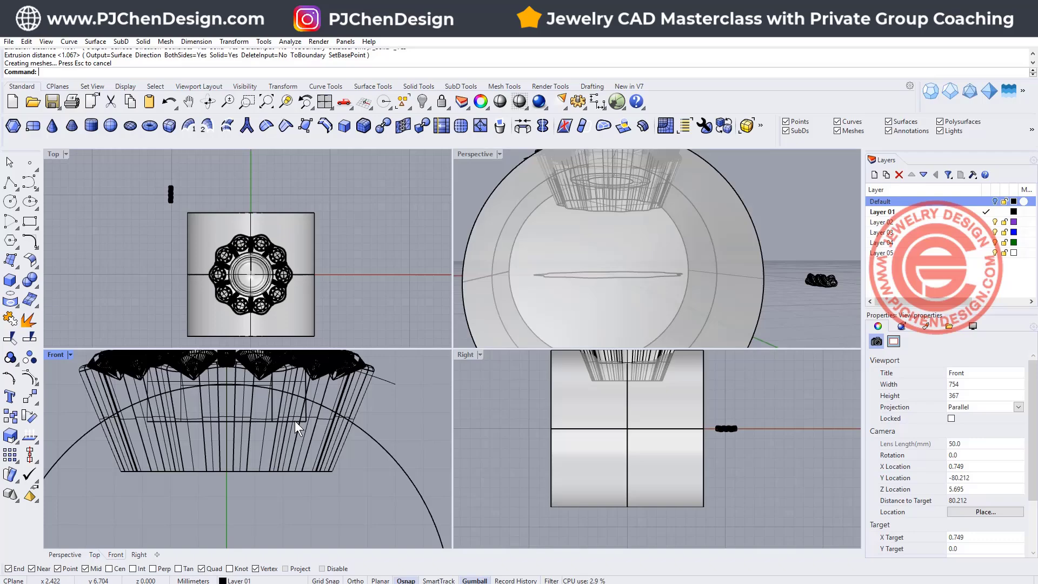
pyautogui.moveTo(279, 488); pyautogui.dragTo(257, 407)
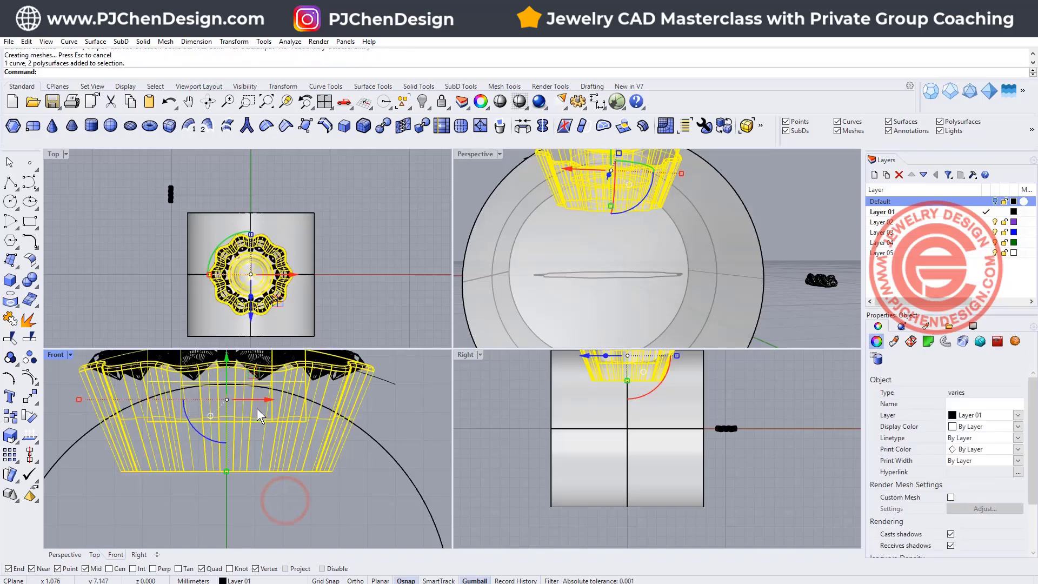
pyautogui.click(31, 290)
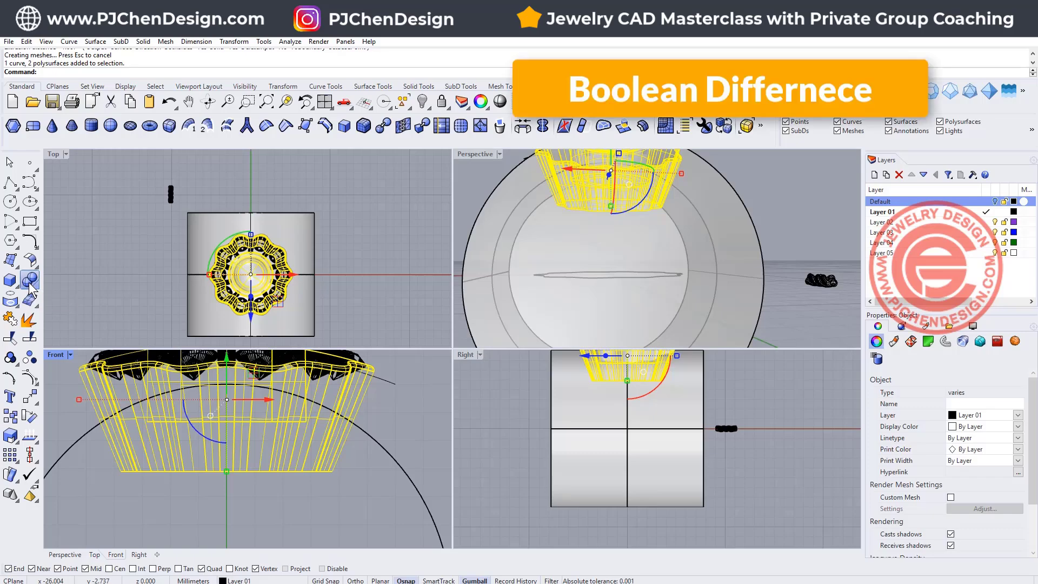
pyautogui.click(66, 287)
pyautogui.click(199, 320)
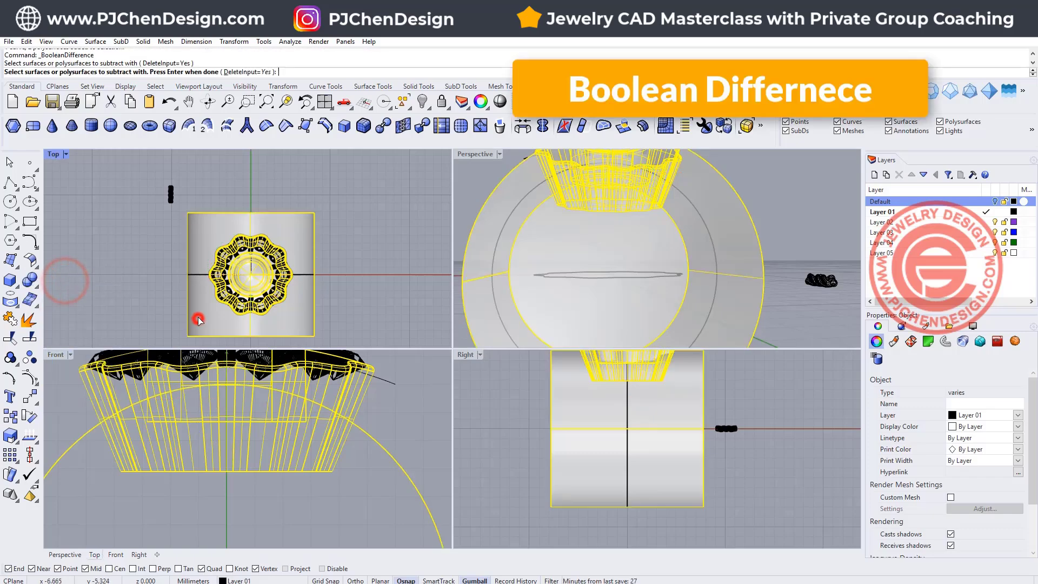
pyautogui.rightClick(200, 318)
pyautogui.click(408, 434)
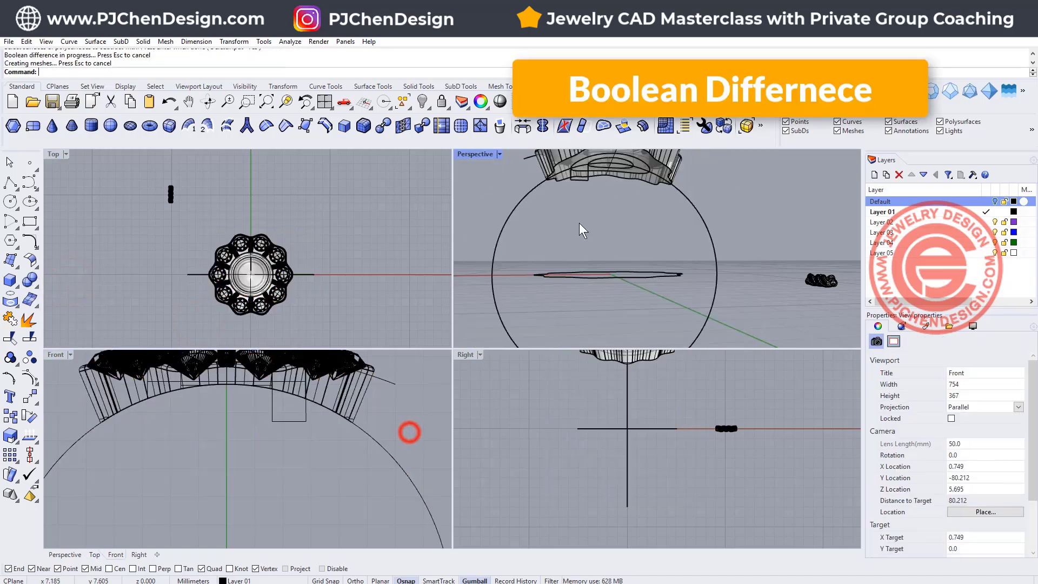
# - Examine the halo's curved underside and how close the halo stones' pointed tips come to the finger circle
pyautogui.moveTo(579, 227); pyautogui.dragTo(549, 261, button='right')
pyautogui.scroll(5, 699, 224)
pyautogui.scroll(5, 549, 261)
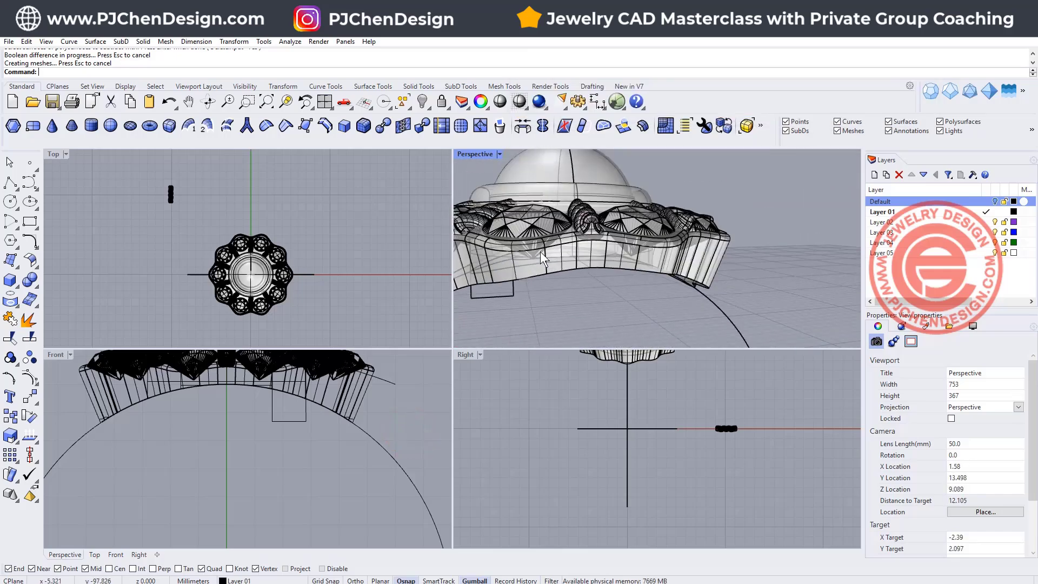
pyautogui.scroll(3, 238, 398)
pyautogui.scroll(3, 164, 464)
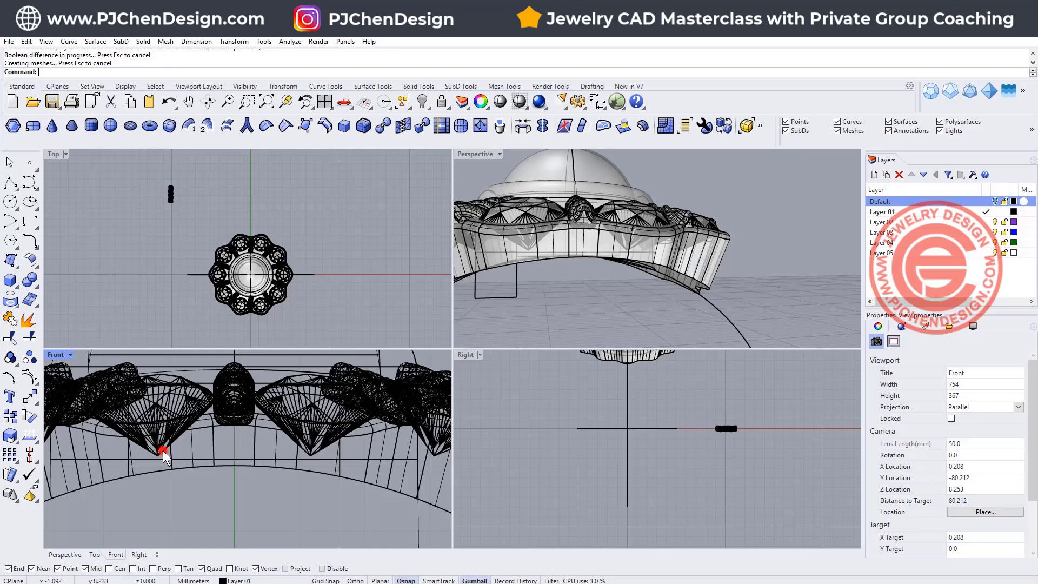
pyautogui.click(164, 452)
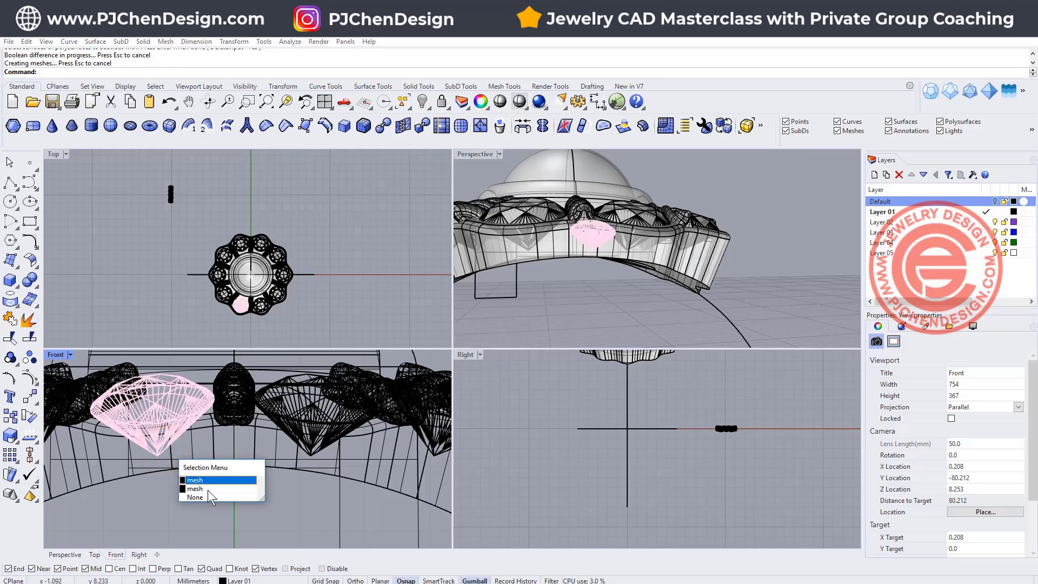
pyautogui.click(195, 497)
pyautogui.moveTo(595, 227)
pyautogui.mouseDown(button='right')
pyautogui.moveTo(593, 256)
pyautogui.moveTo(591, 230)
pyautogui.mouseUp(button='right')
pyautogui.scroll(-5, 254, 452)
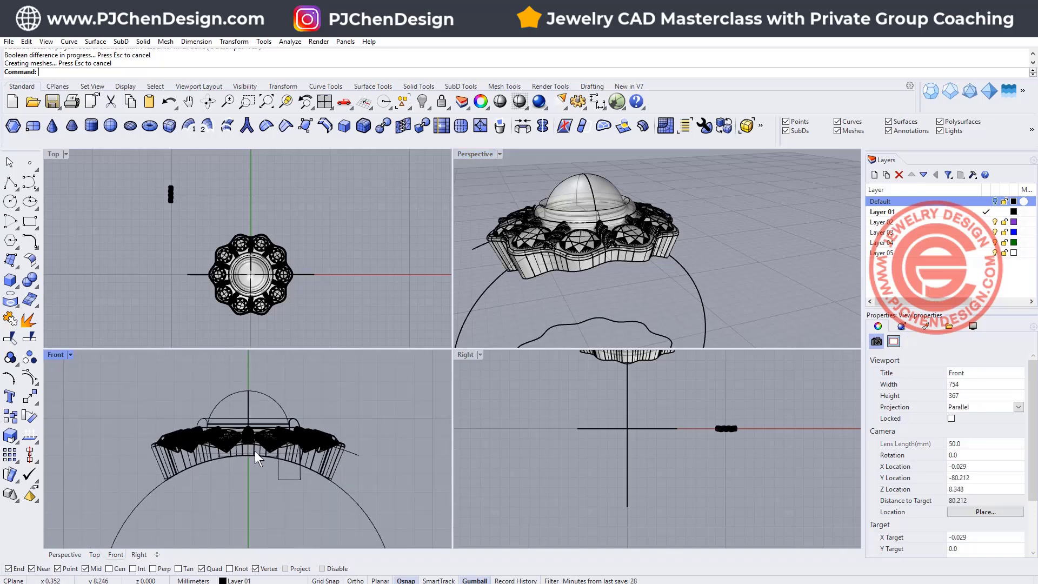
# - Undo the Boolean difference and raise the whole head, including the halo, stones, bars, bezel and cabochon, slightly above its current height
pyautogui.hotkey('ctrl', 'z')
pyautogui.click(400, 455)
pyautogui.moveTo(110, 395); pyautogui.dragTo(387, 543)
pyautogui.keyDown('shift'); pyautogui.click(282, 402); pyautogui.keyUp('shift')
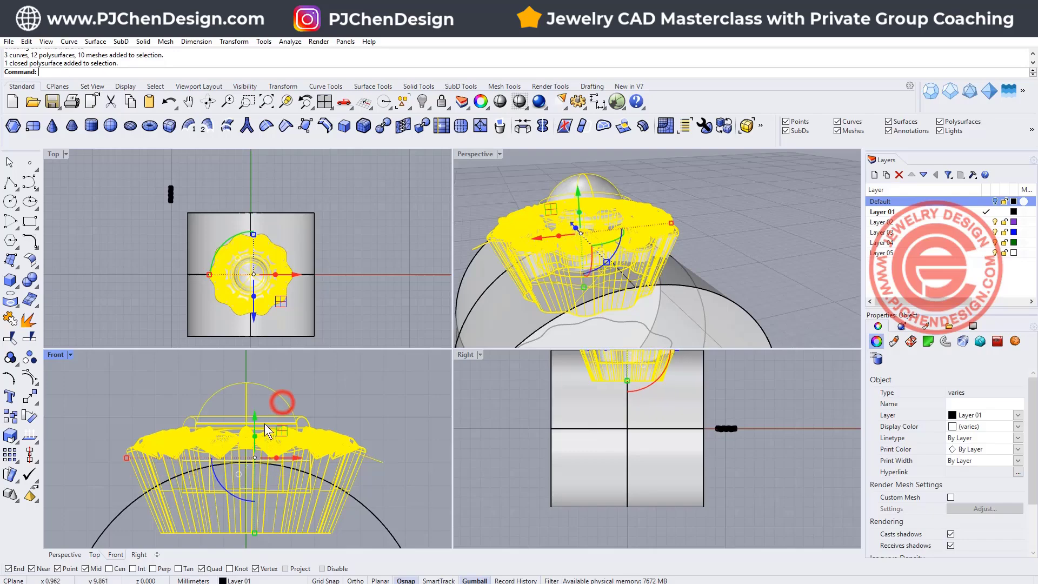
pyautogui.moveTo(255, 417); pyautogui.dragTo(265, 407)
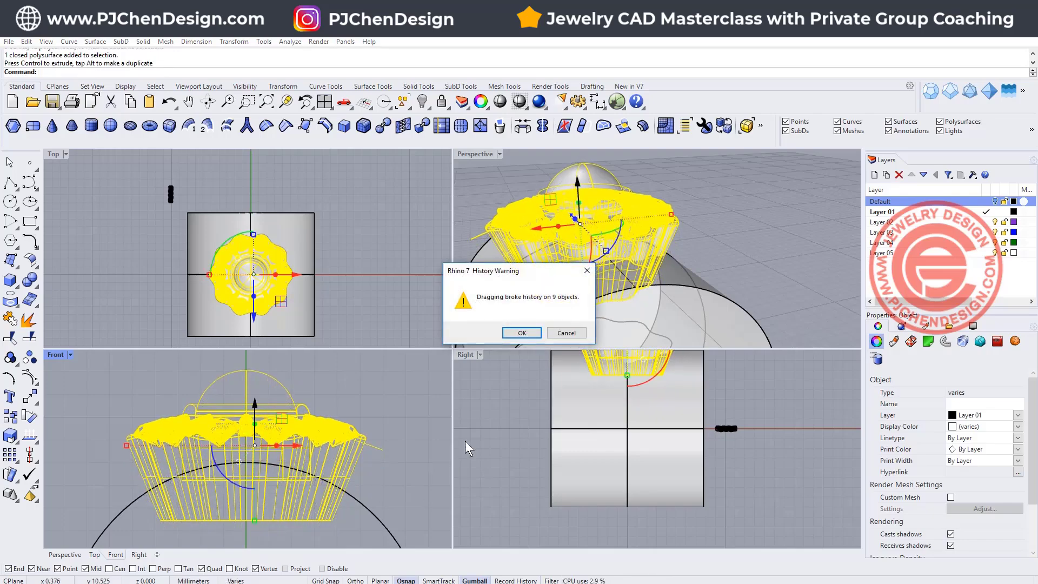
pyautogui.click(522, 332)
pyautogui.click(367, 451)
pyautogui.click(365, 250)
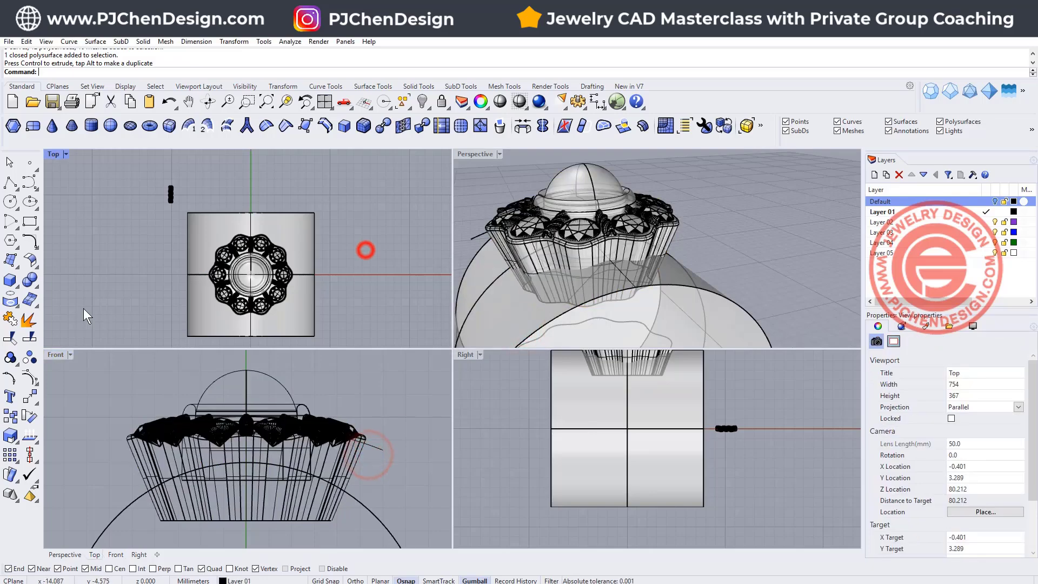
# - Subtract the finger cylinder from the raised halo and bezel bodies with a Boolean difference
pyautogui.click(31, 281)
pyautogui.click(69, 285)
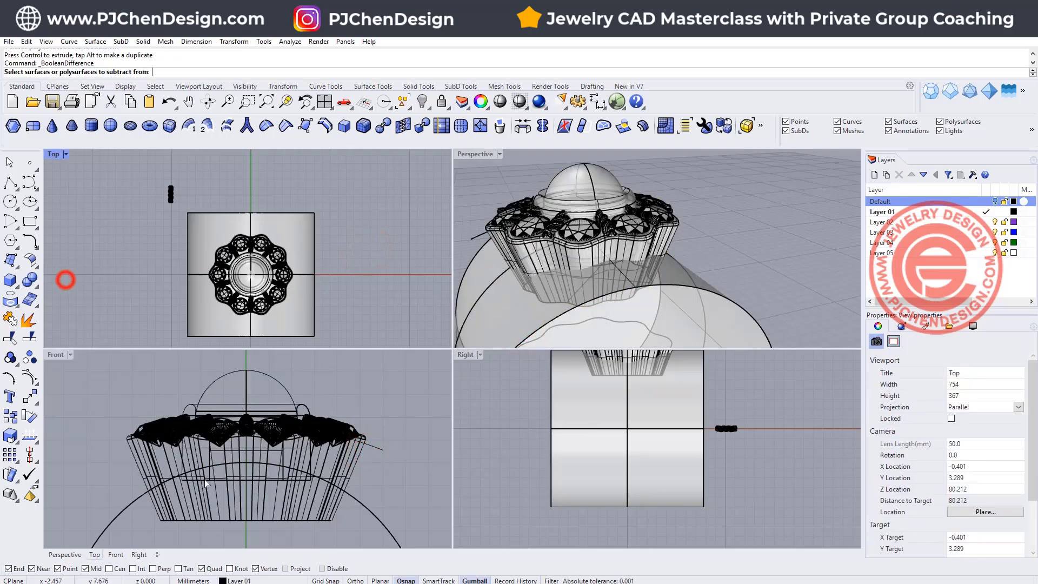
pyautogui.moveTo(264, 539); pyautogui.dragTo(189, 476)
pyautogui.press('Return')
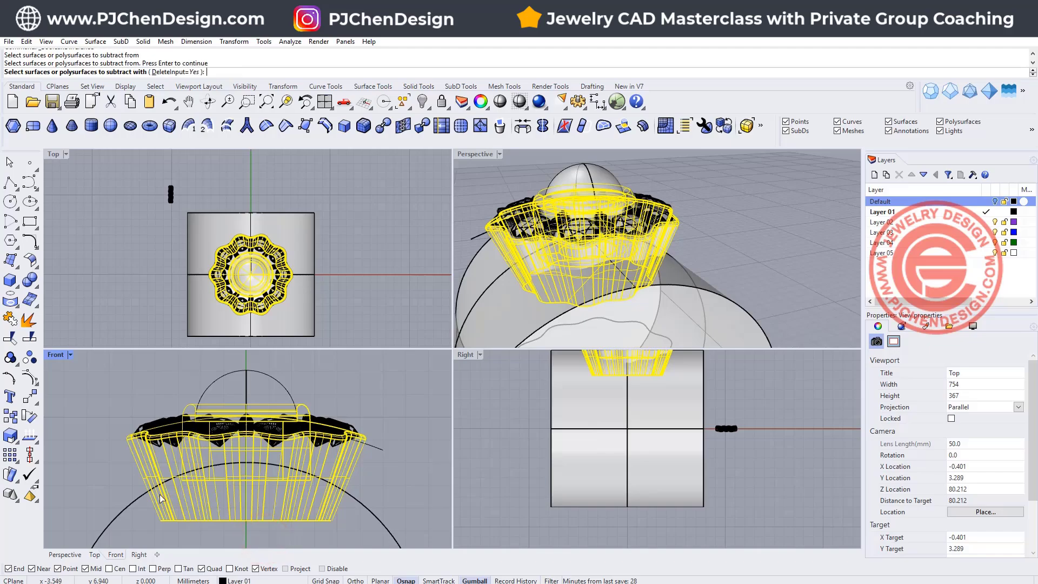
pyautogui.click(290, 304)
pyautogui.press('Return')
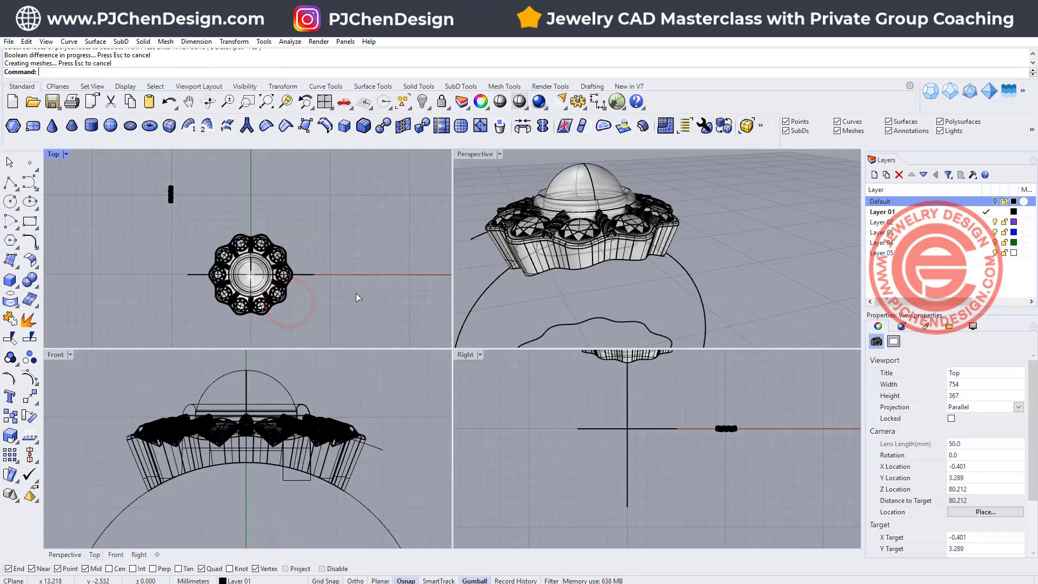
# - Draw a conic-cornered rectangle about 1.7 mm wide in the Right view, starting from the finger circle's bottom quadrant point
pyautogui.moveTo(643, 281); pyautogui.dragTo(431, 311, button='right')
pyautogui.scroll(-3, 639, 425)
pyautogui.moveTo(640, 426); pyautogui.dragTo(645, 446, button='right')
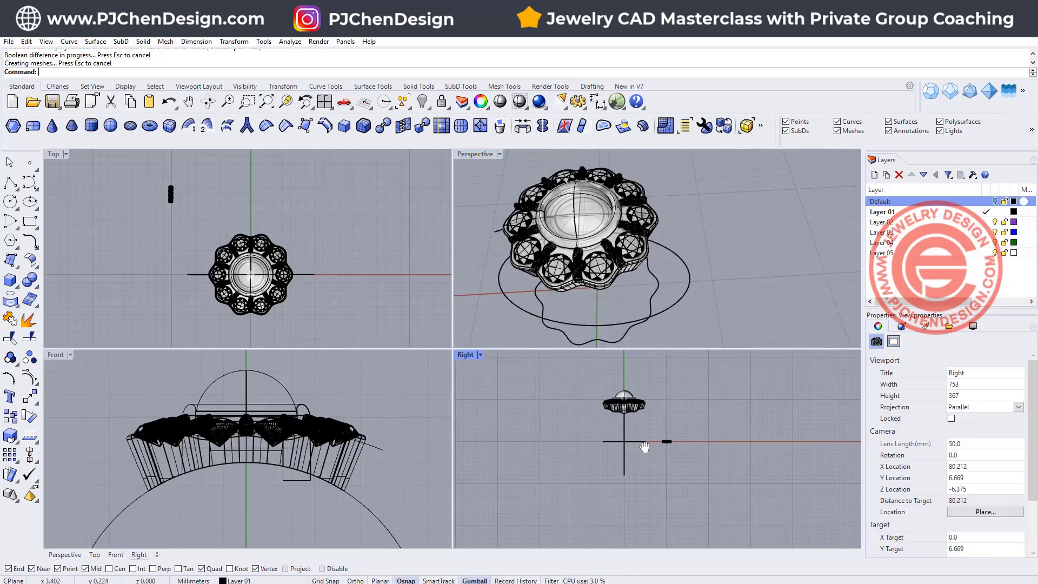
pyautogui.click(32, 228)
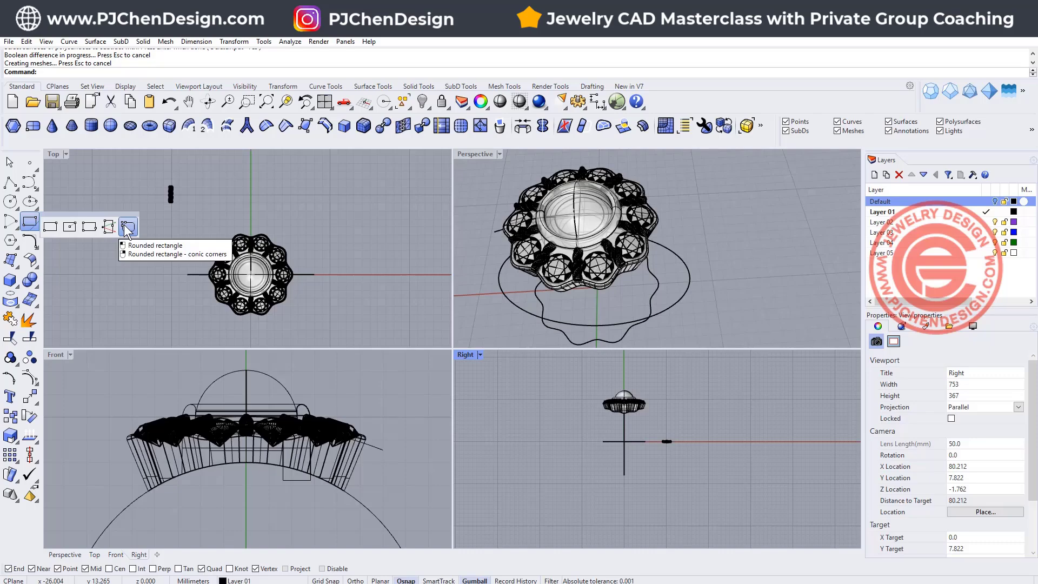
pyautogui.rightClick(127, 227)
pyautogui.scroll(5, 647, 526)
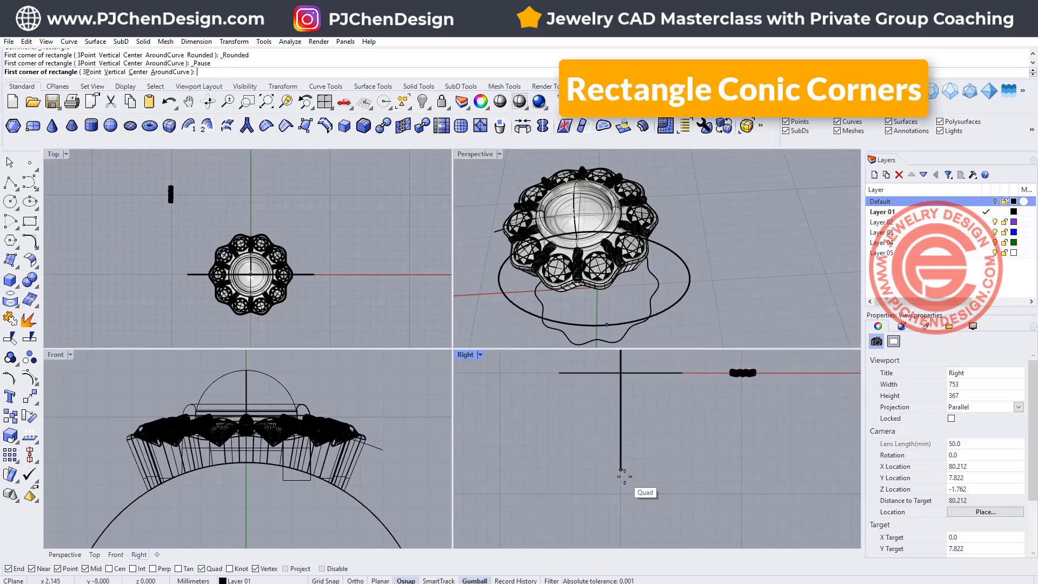
pyautogui.click(621, 468)
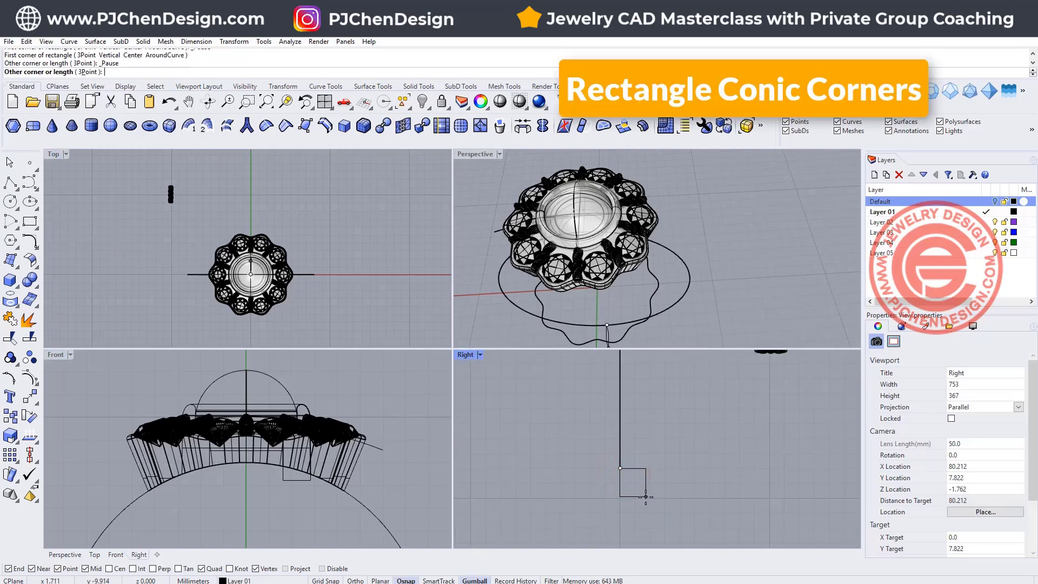
pyautogui.click(645, 493)
pyautogui.scroll(4, 644, 489)
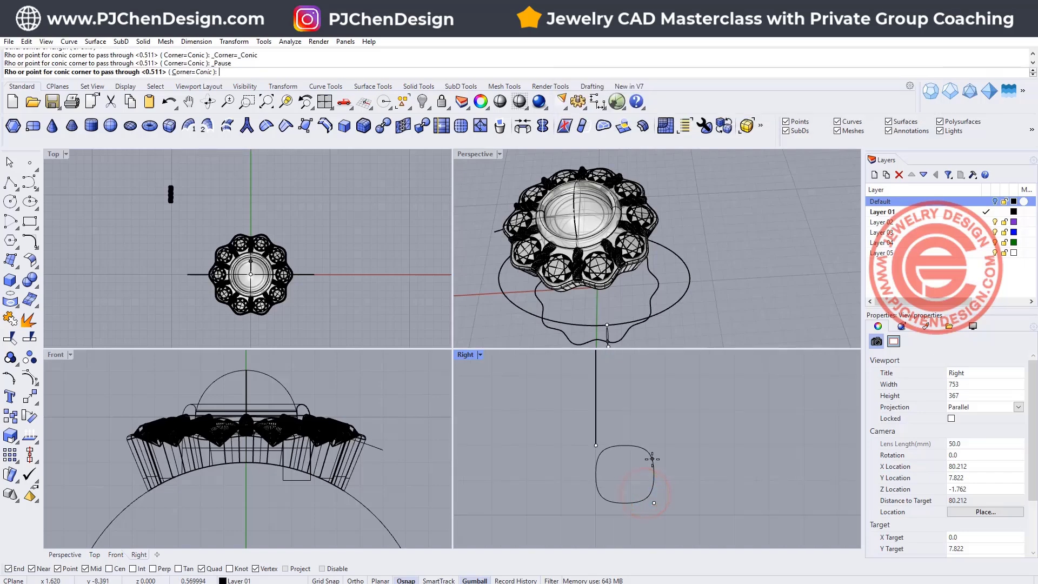
pyautogui.click(652, 459)
# - Finish the rectangle's conic corners and move it so its top midpoint sits on the finger circle's bottom quadrant point
pyautogui.click(652, 459)
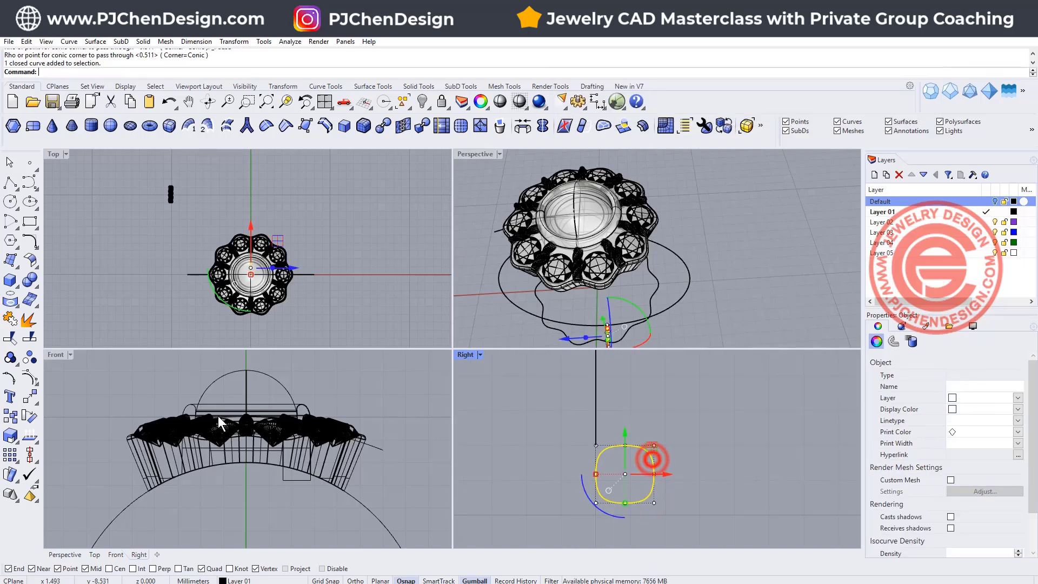
pyautogui.click(30, 397)
pyautogui.click(624, 445)
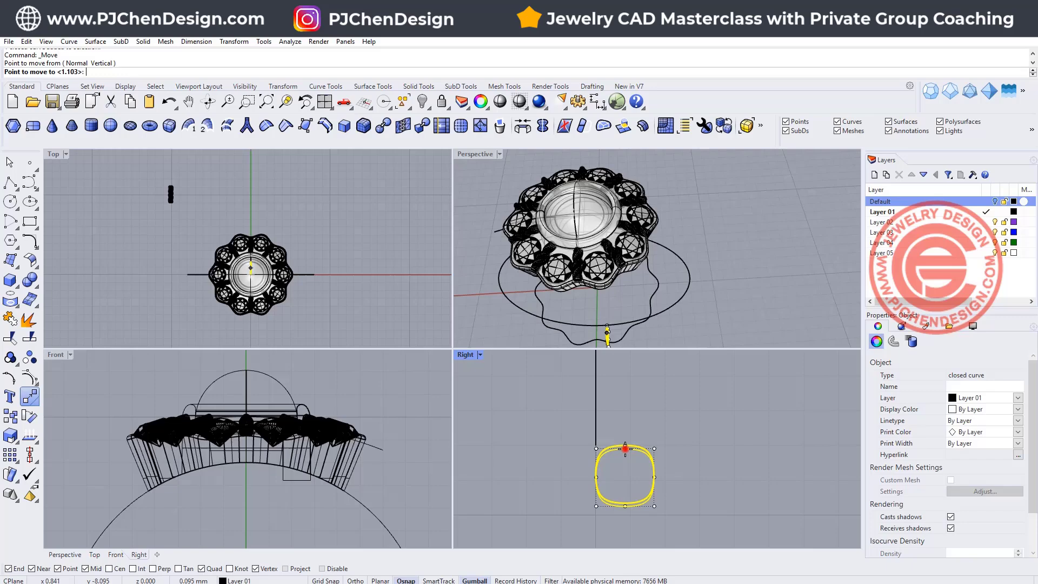
pyautogui.click(596, 445)
# - Mirror a copy of the profile curve to the top of the finger circle, across the horizontal axis through the origin (0) in the Front view
pyautogui.scroll(-5, 287, 496)
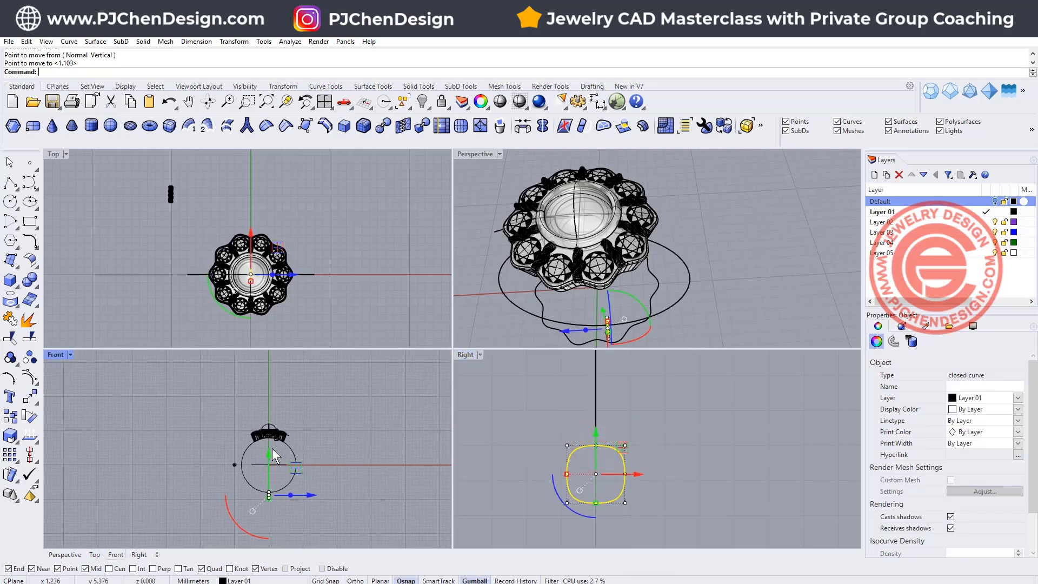
pyautogui.scroll(3, 272, 449)
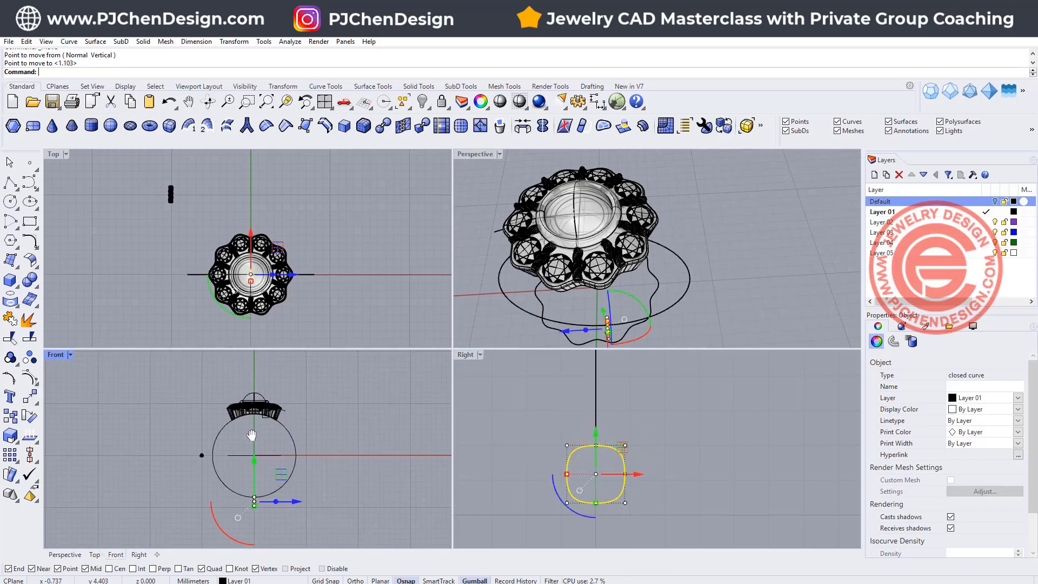
pyautogui.click(31, 398)
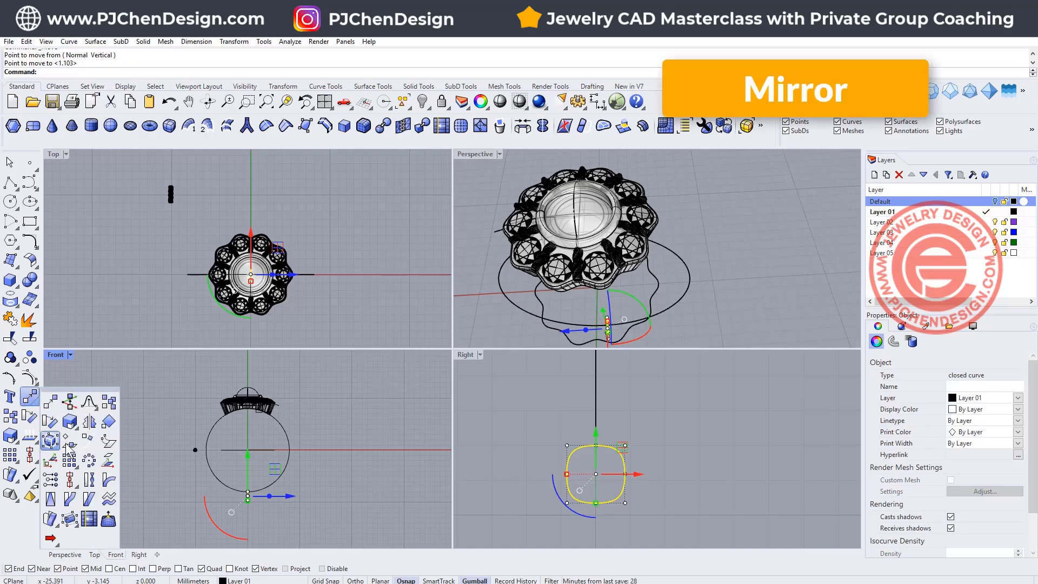
pyautogui.click(89, 422)
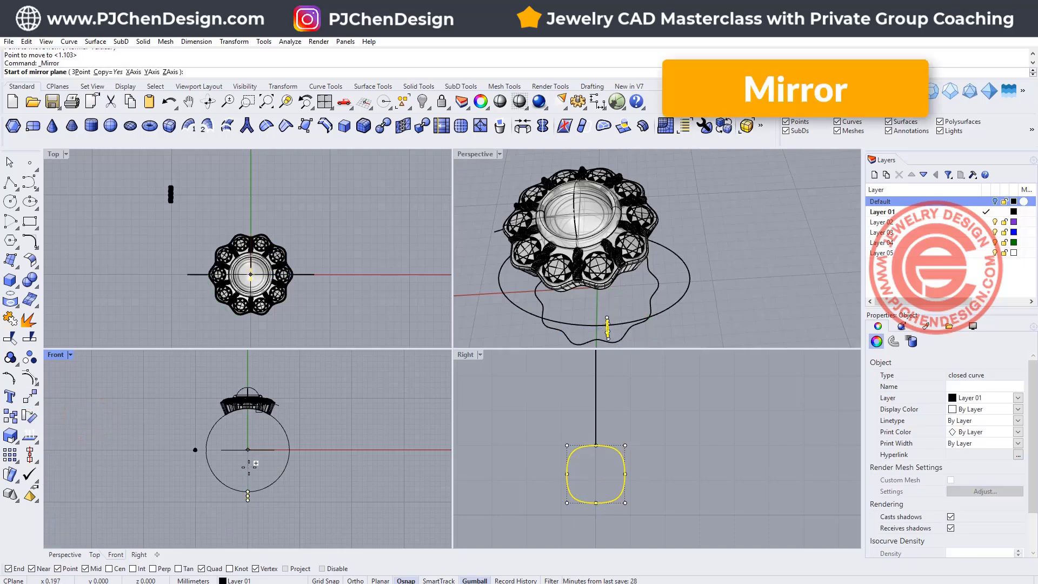
pyautogui.write('0')
pyautogui.press('Return')
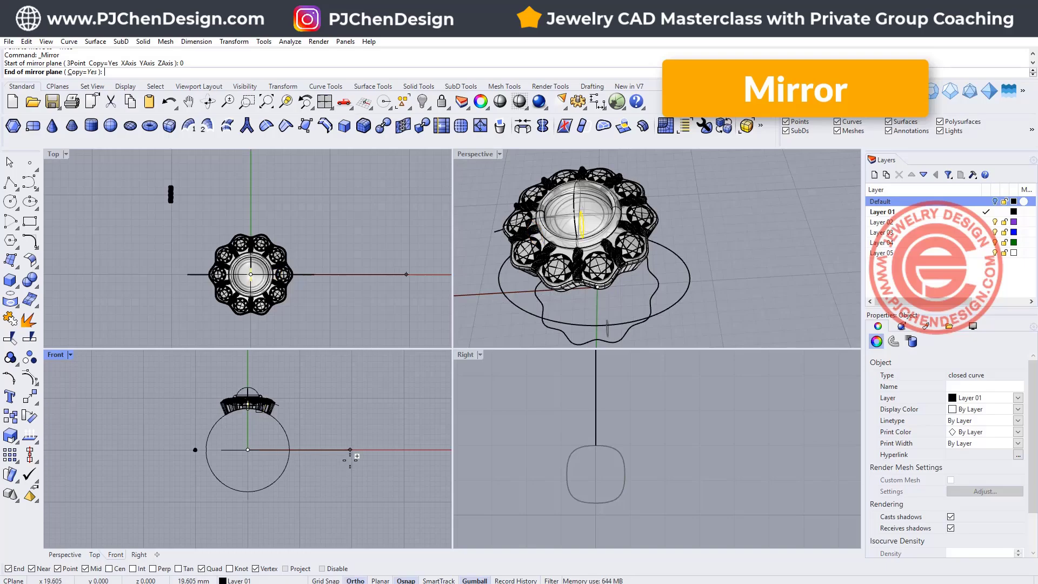
pyautogui.keyDown('shift'); pyautogui.click(350, 460); pyautogui.keyUp('shift')
pyautogui.click(415, 486)
pyautogui.scroll(-3, 608, 314)
pyautogui.moveTo(649, 412); pyautogui.dragTo(668, 404, button='right')
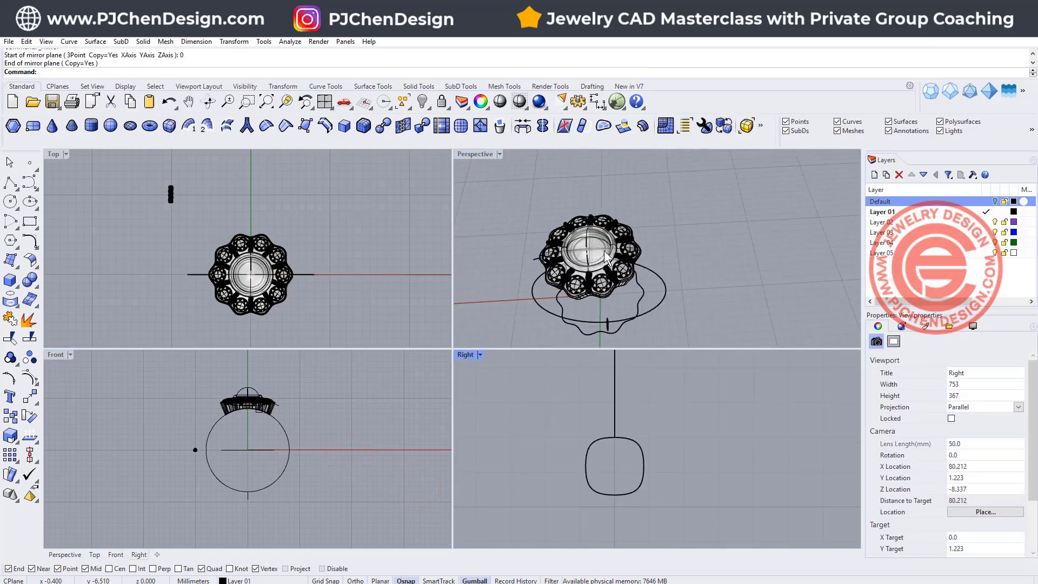
# - Hide the cabochon, the bezel and the scalloped halo body to expose the upper profile curve
pyautogui.scroll(10, 608, 259)
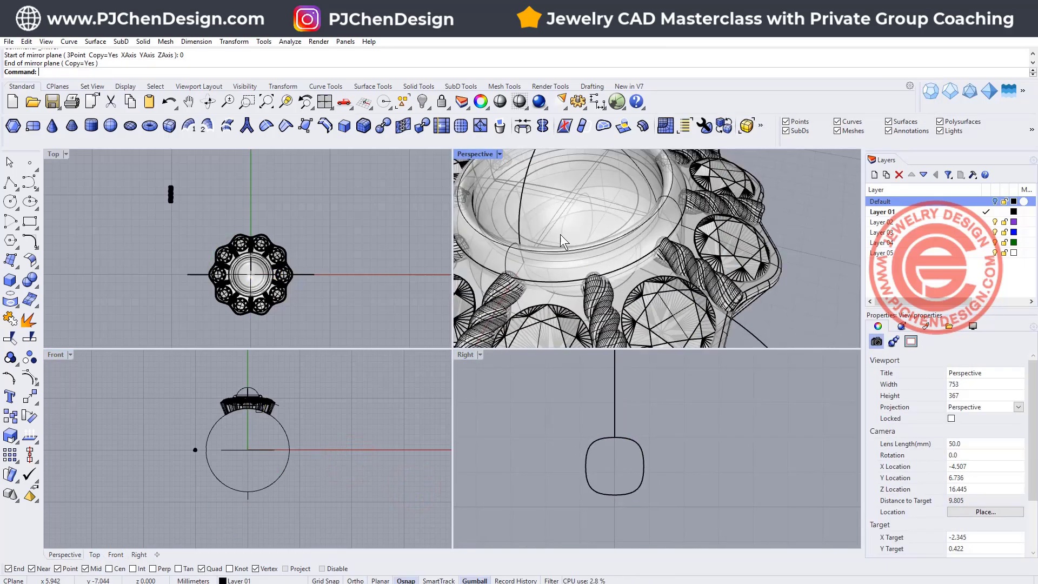
pyautogui.click(568, 241)
pyautogui.scroll(-4, 667, 220)
pyautogui.click(352, 227)
pyautogui.scroll(15, 260, 278)
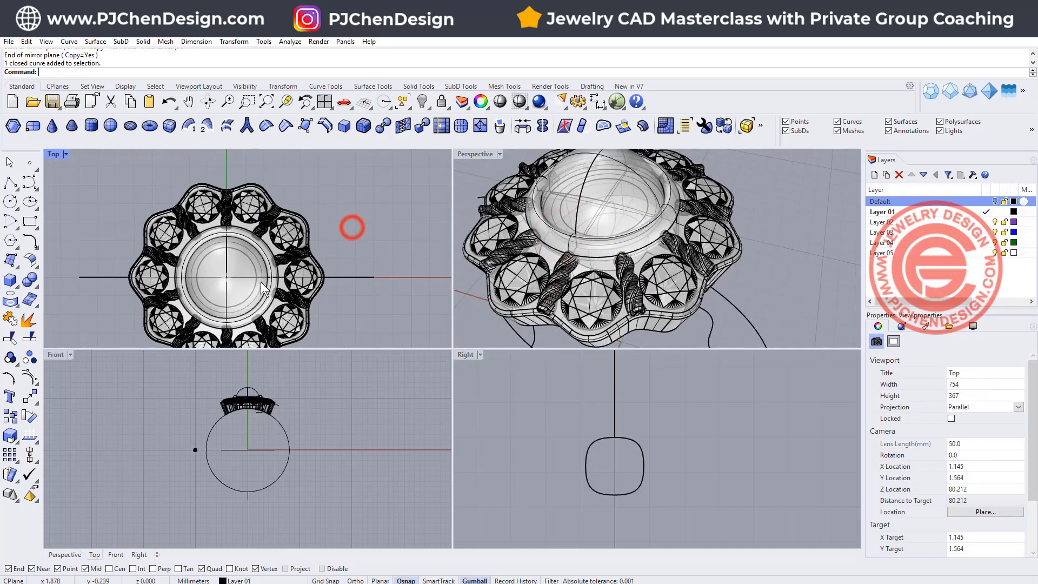
pyautogui.click(226, 246)
pyautogui.keyDown('shift'); pyautogui.click(248, 226); pyautogui.keyUp('shift')
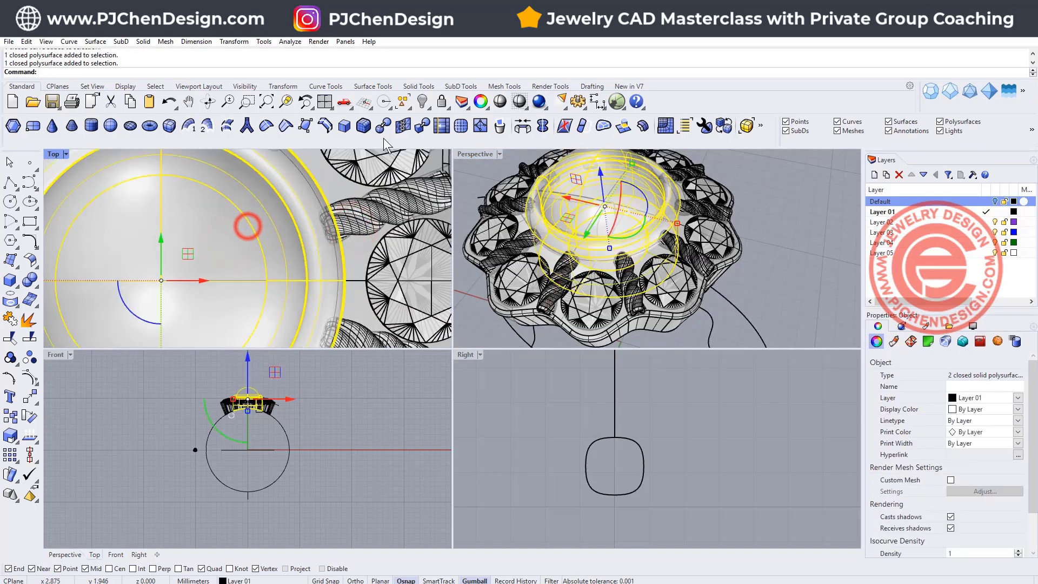
pyautogui.click(422, 102)
pyautogui.click(639, 214)
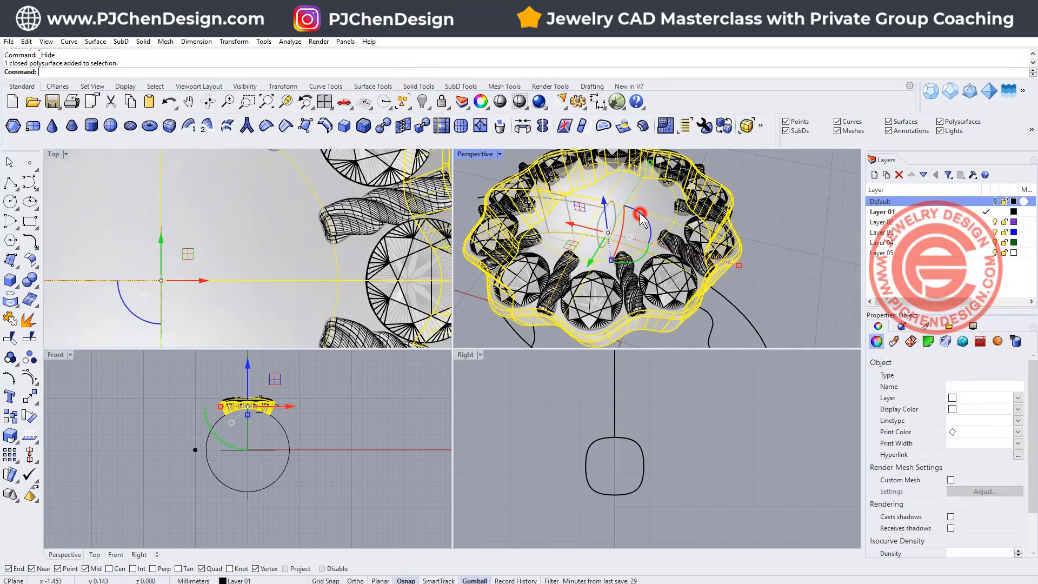
pyautogui.click(424, 103)
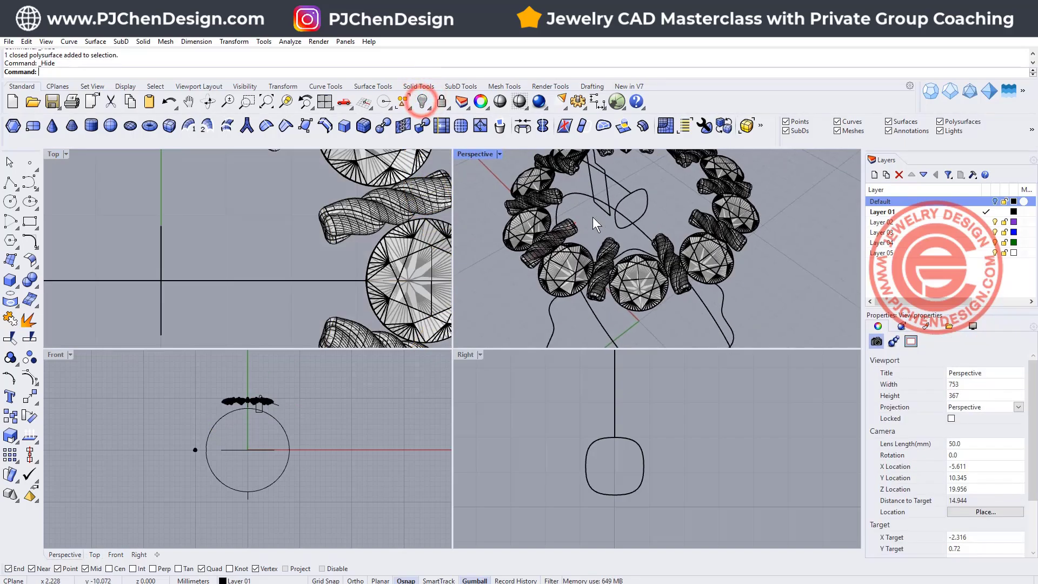
# - Stretch the upper profile vertically with Scale 1D from its bottom midpoint to a height of about 2.5 mm
pyautogui.scroll(5, 661, 196)
pyautogui.click(666, 188)
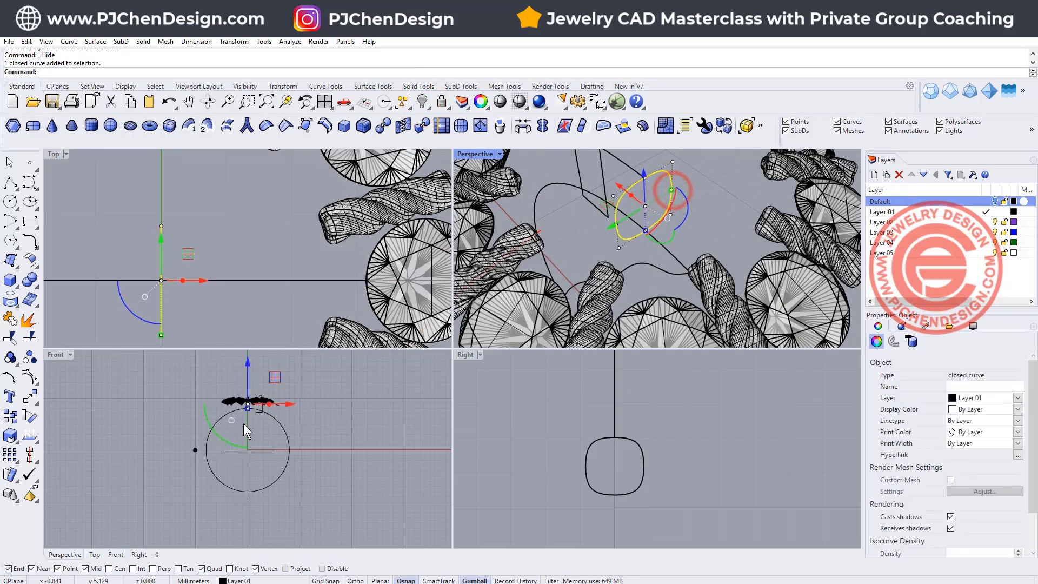
pyautogui.scroll(6, 243, 419)
pyautogui.scroll(3, 242, 410)
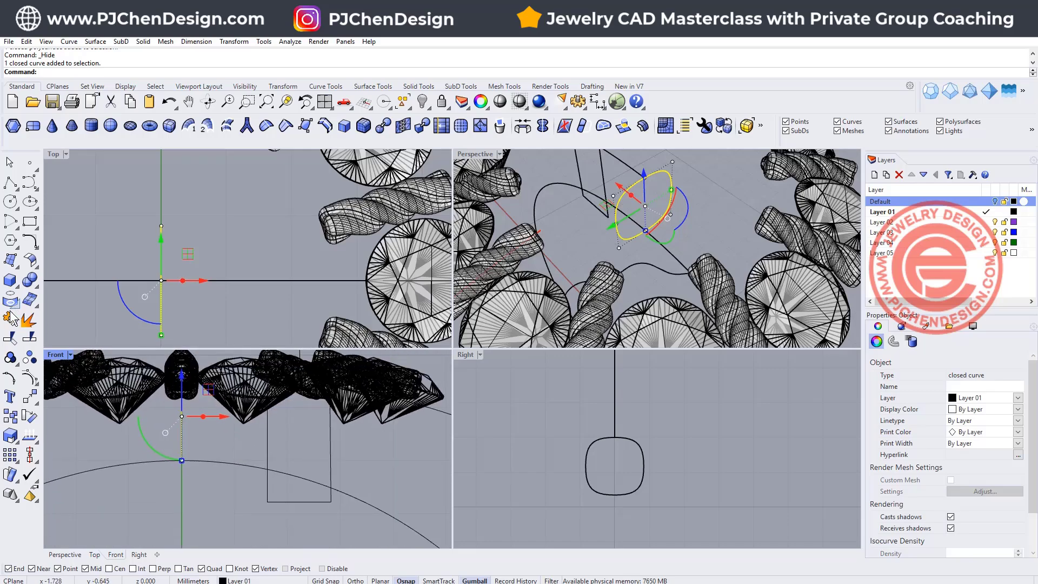
pyautogui.click(12, 434)
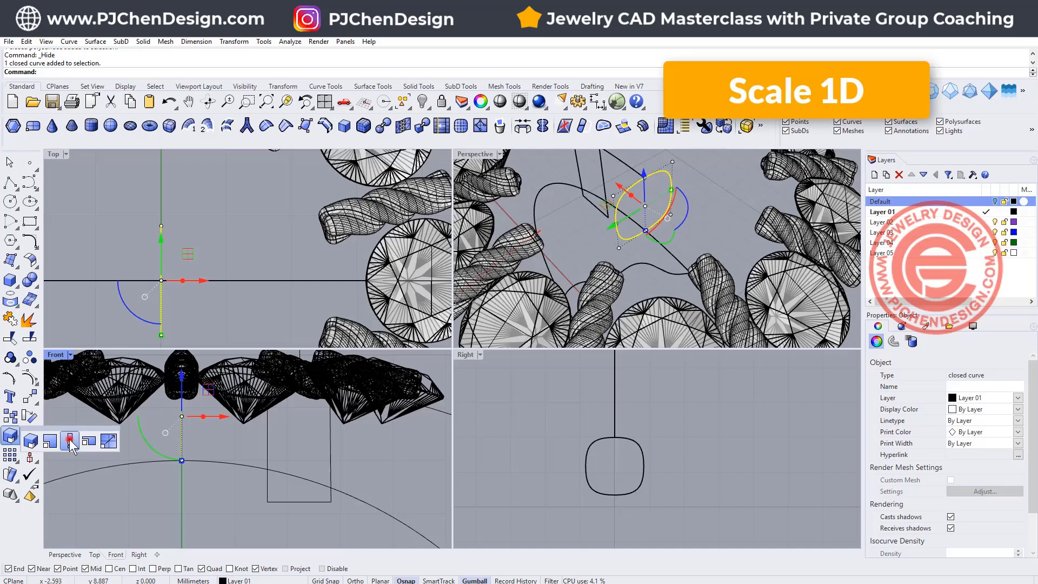
pyautogui.click(69, 439)
pyautogui.click(647, 230)
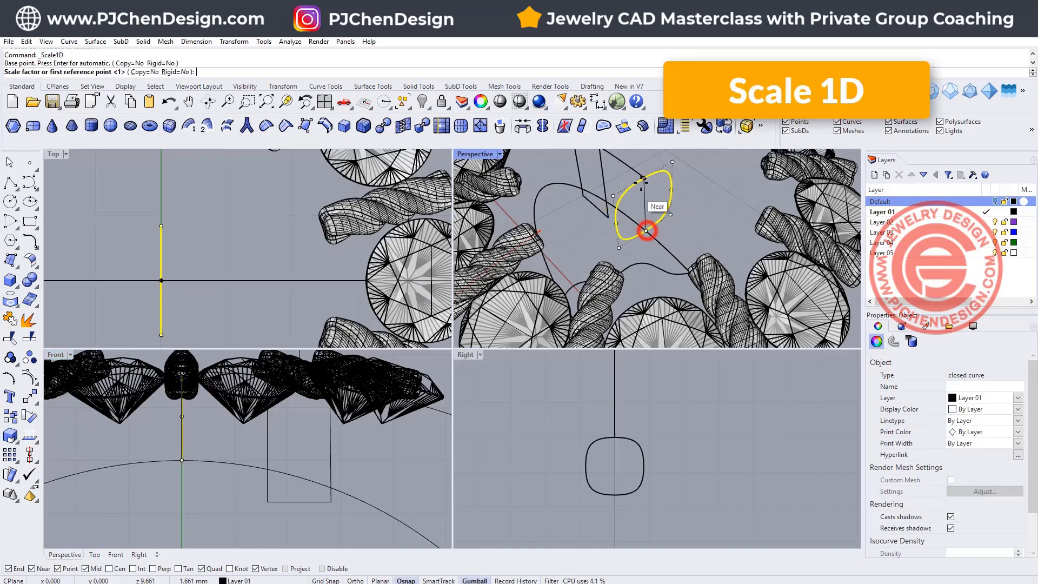
pyautogui.click(644, 178)
pyautogui.scroll(-15, 630, 447)
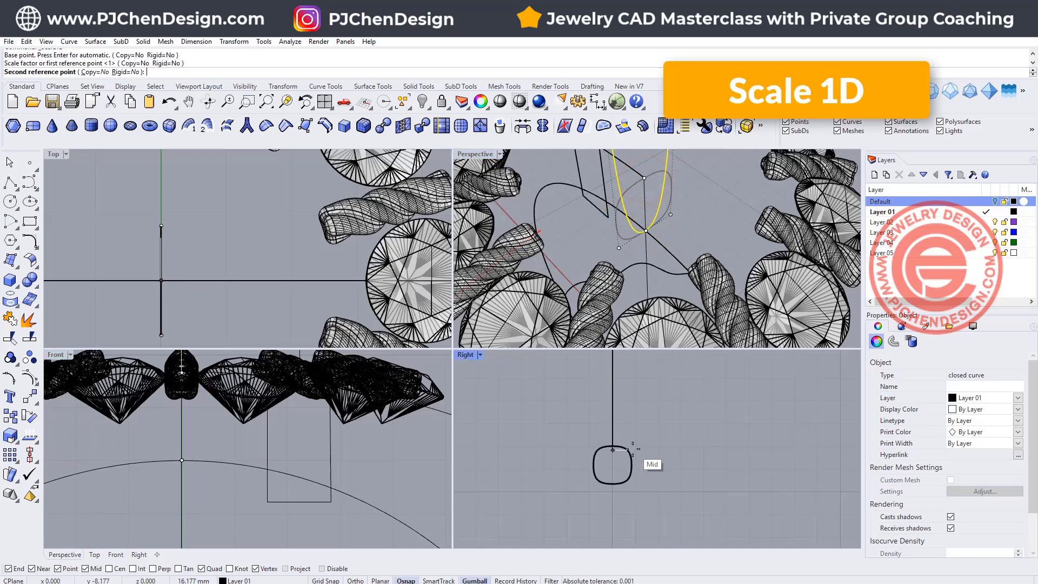
pyautogui.moveTo(629, 421); pyautogui.dragTo(601, 527, button='right')
pyautogui.scroll(5, 599, 446)
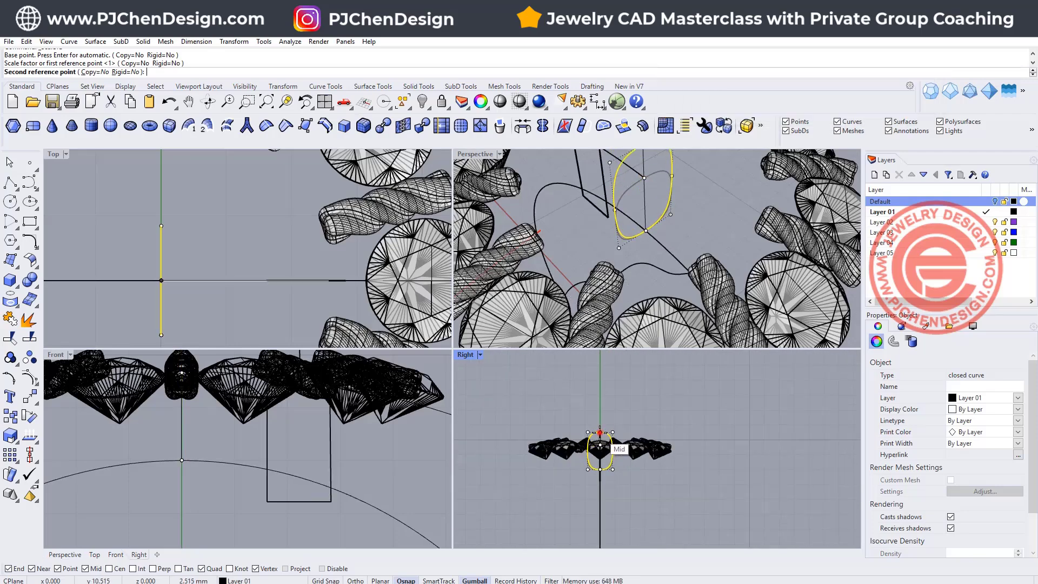
pyautogui.click(600, 433)
pyautogui.click(706, 213)
pyautogui.moveTo(706, 213); pyautogui.dragTo(663, 191, button='right')
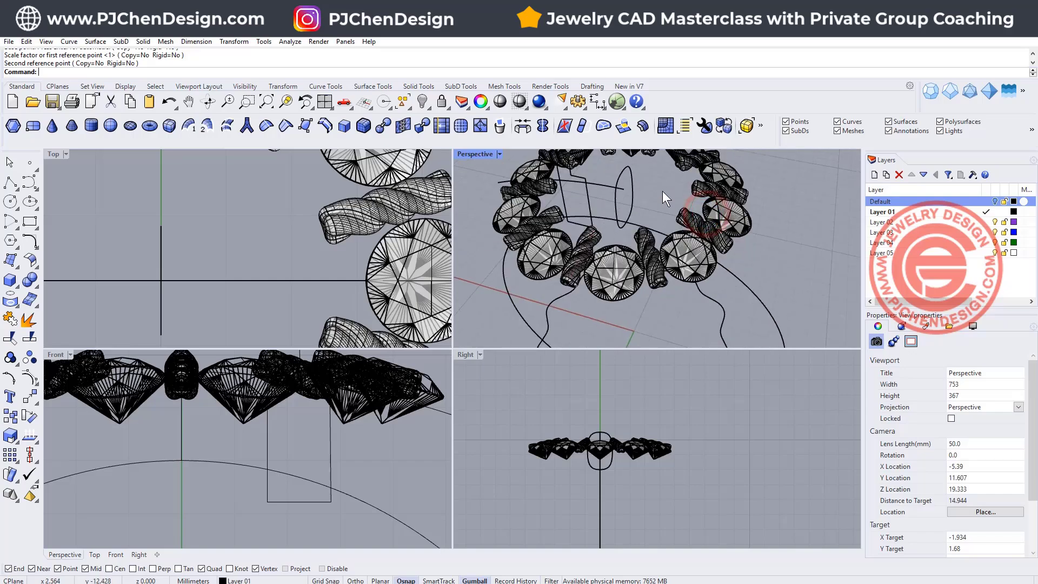
# - Start a one-rail sweep in an enlarged Perspective view, using the finger circle as rail and the bottom and top profiles as cross sections
pyautogui.doubleClick(461, 154)
pyautogui.scroll(-5, 460, 154)
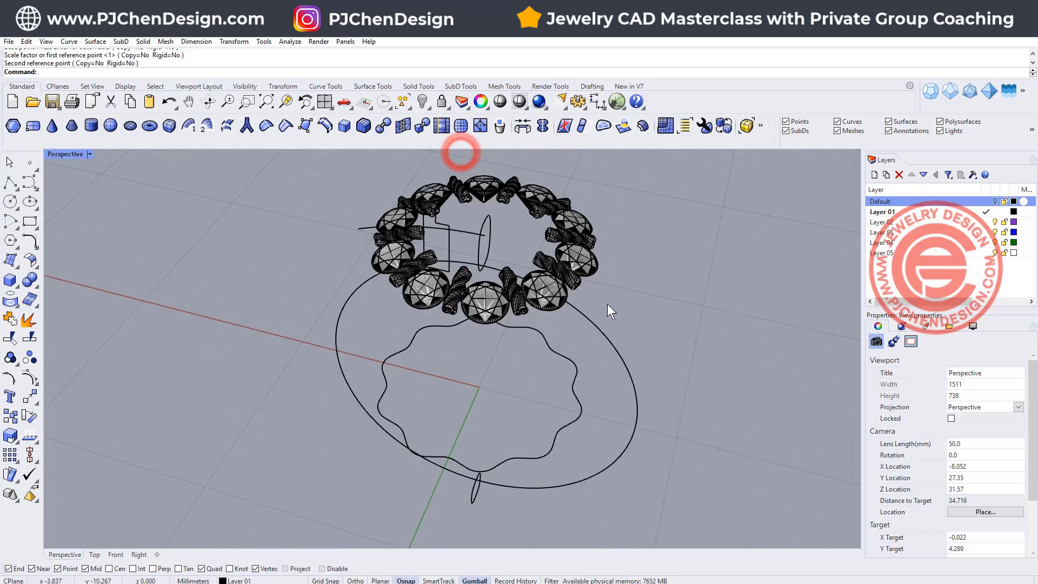
pyautogui.keyDown('shift'); pyautogui.moveTo(570, 339); pyautogui.dragTo(504, 306, button='right'); pyautogui.keyUp('shift')
pyautogui.scroll(4, 478, 310)
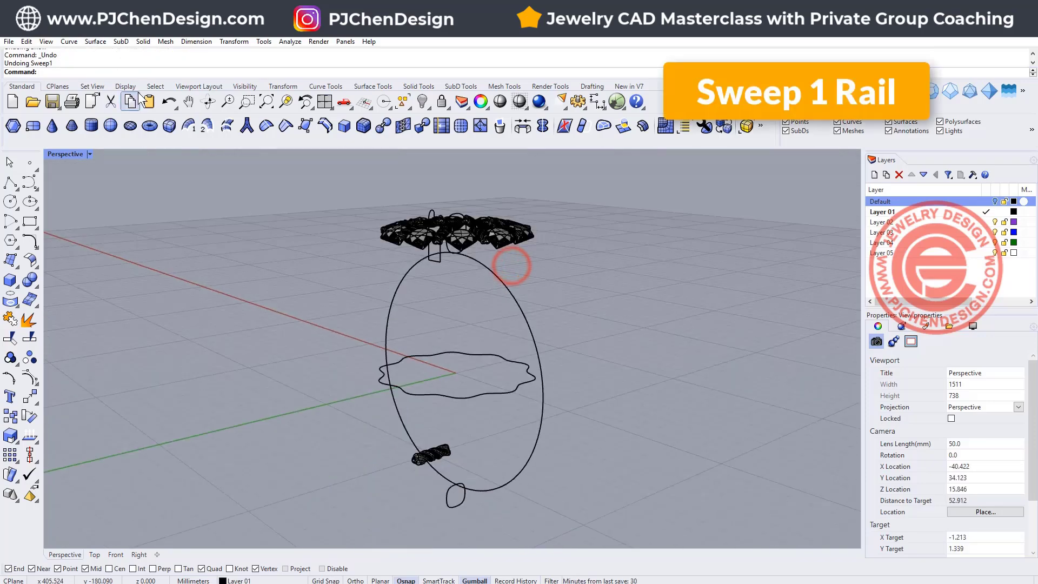
pyautogui.click(96, 41)
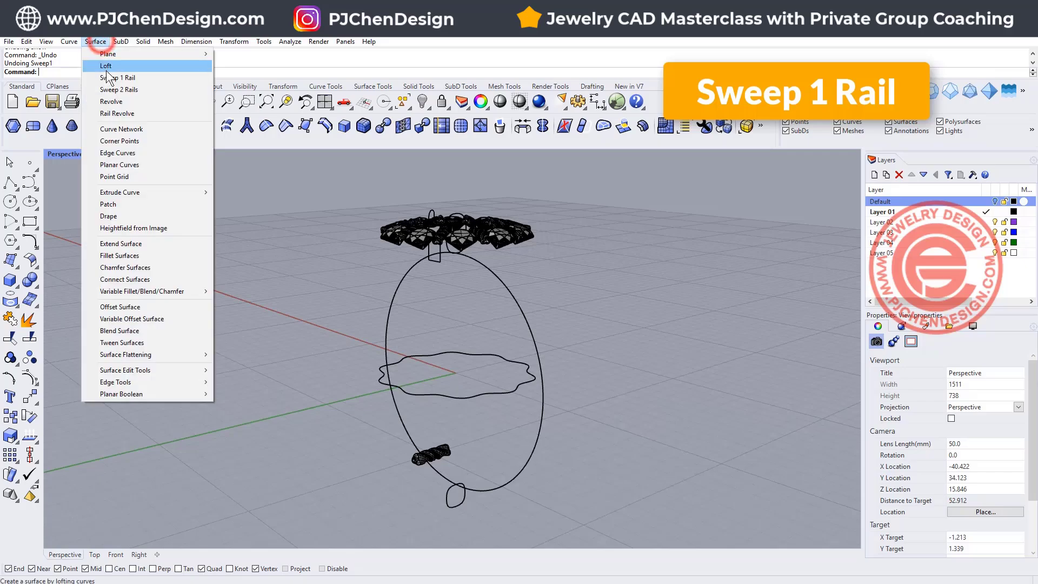
pyautogui.click(106, 70)
pyautogui.click(497, 278)
pyautogui.click(452, 505)
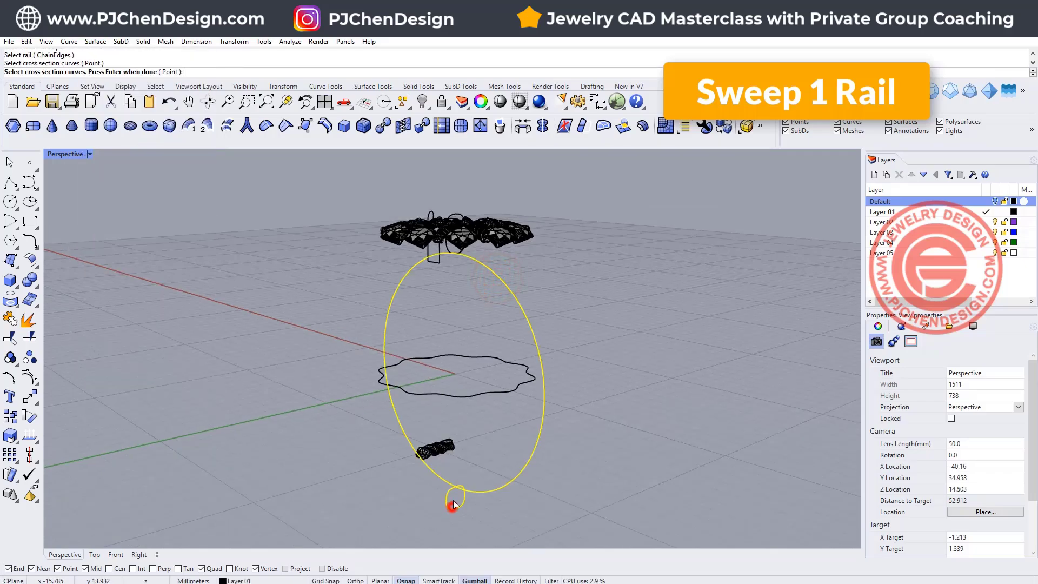
pyautogui.scroll(5, 438, 216)
pyautogui.click(438, 266)
pyautogui.scroll(-4, 533, 298)
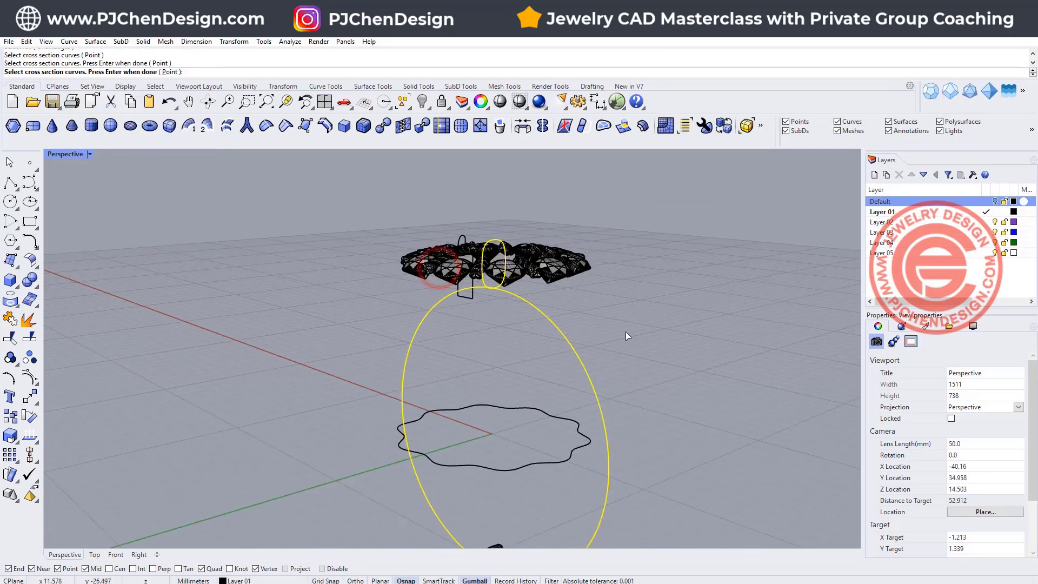
pyautogui.moveTo(625, 332)
pyautogui.mouseDown(button='right')
pyautogui.moveTo(553, 325)
pyautogui.moveTo(635, 333)
pyautogui.mouseUp(button='right')
pyautogui.press('Return')
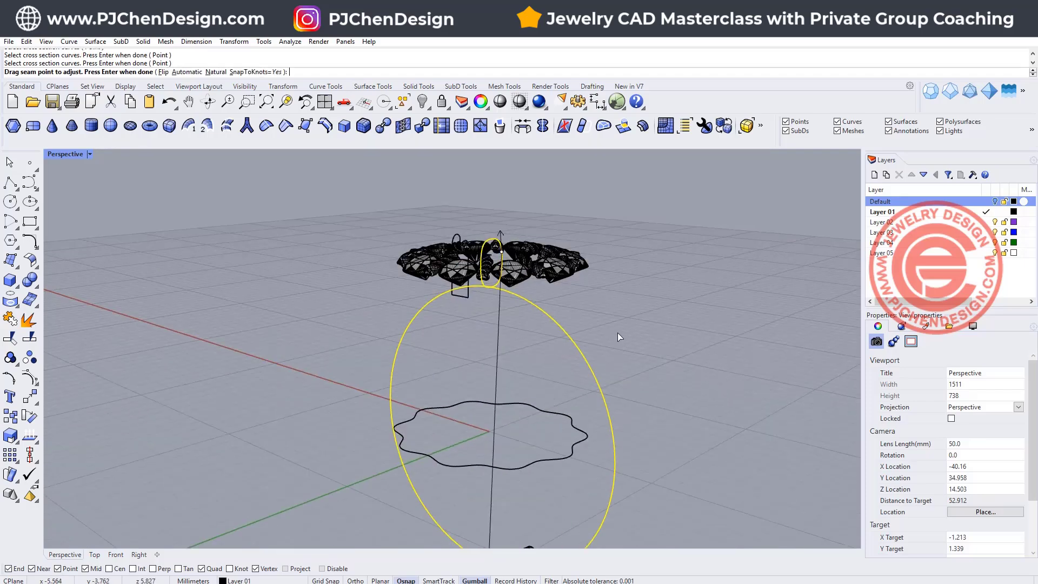
# - Align the seam points of both cross sections where each profile touches the finger circle
pyautogui.click(501, 252)
pyautogui.click(489, 287)
pyautogui.keyDown('shift'); pyautogui.moveTo(517, 411); pyautogui.dragTo(493, 316, button='right'); pyautogui.keyUp('shift')
pyautogui.click(465, 498)
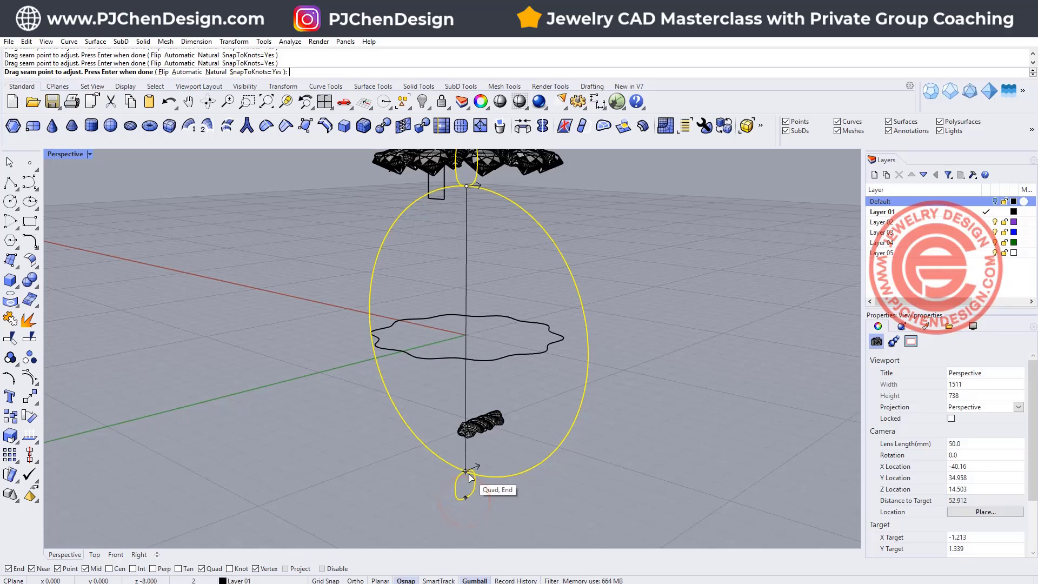
pyautogui.click(468, 474)
pyautogui.moveTo(699, 361); pyautogui.dragTo(648, 367, button='right')
pyautogui.press('Return')
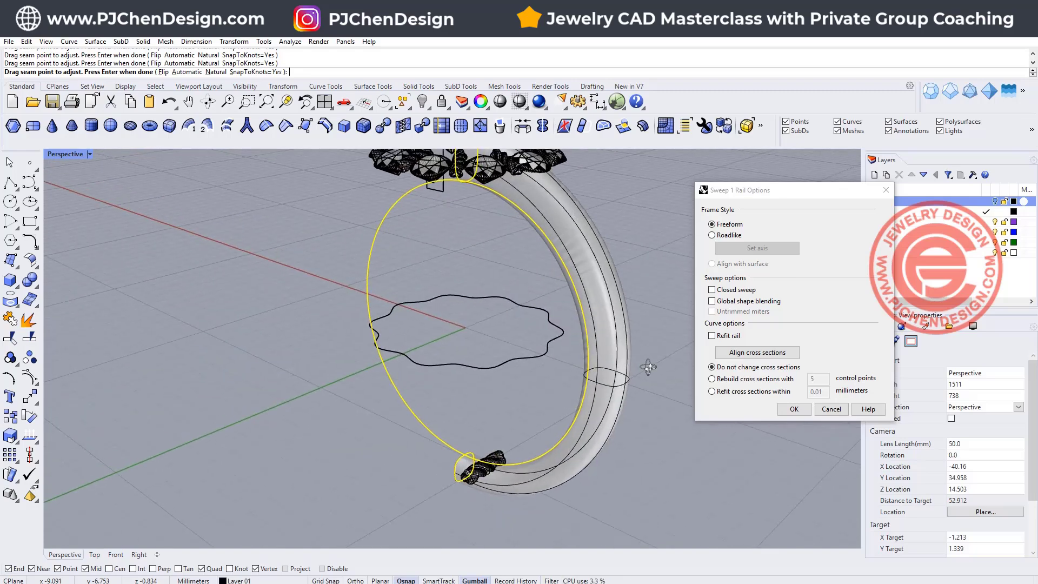
# - Create the shank as a closed sweep with freeform frame style and unchanged cross sections
pyautogui.click(712, 289)
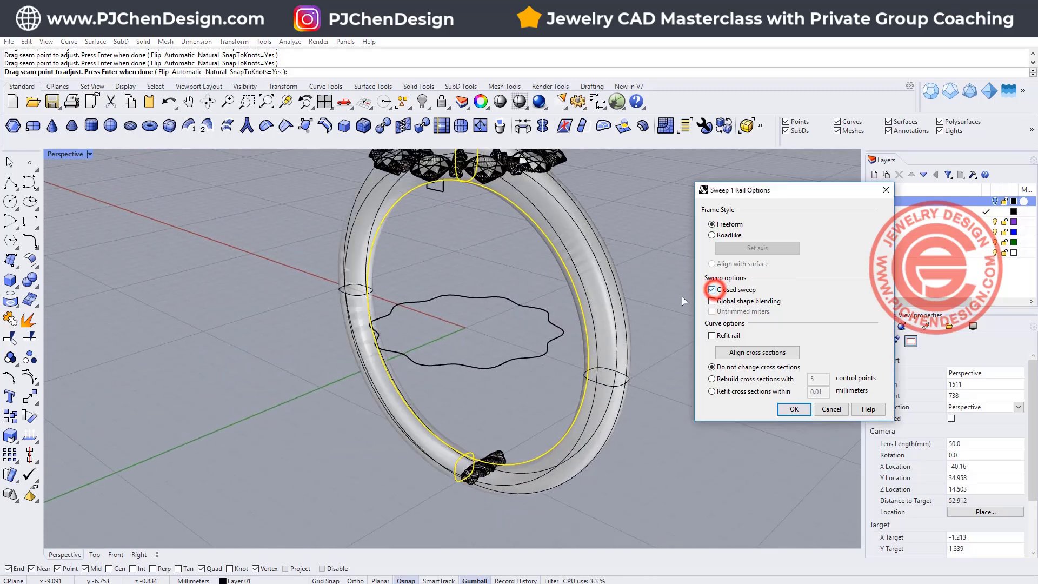
pyautogui.click(512, 580)
pyautogui.click(794, 409)
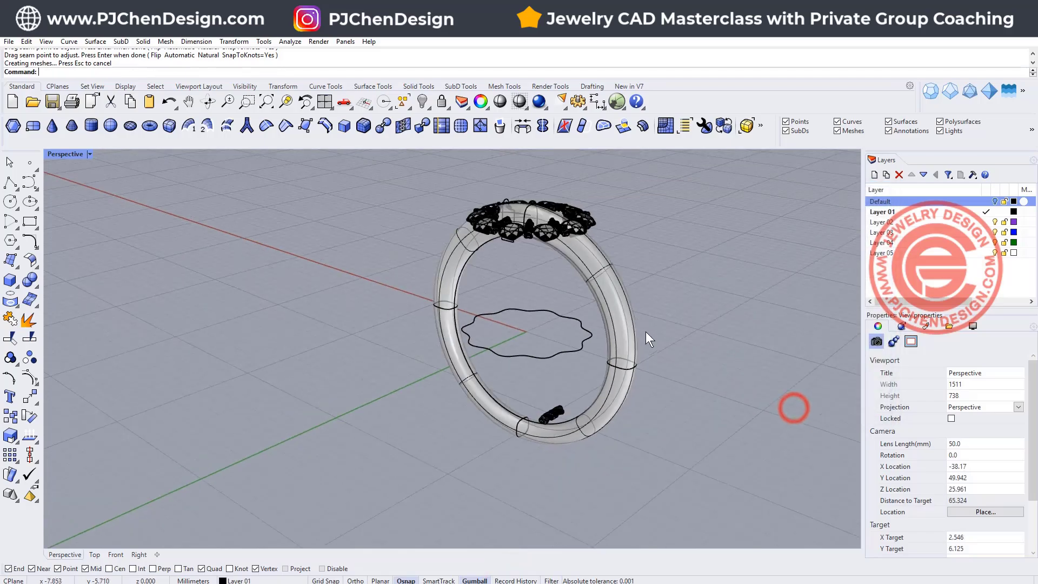
# - Show the hidden scalloped halo base, bezel and cabochon together with the new shank
pyautogui.moveTo(645, 332); pyautogui.dragTo(409, 261, button='right')
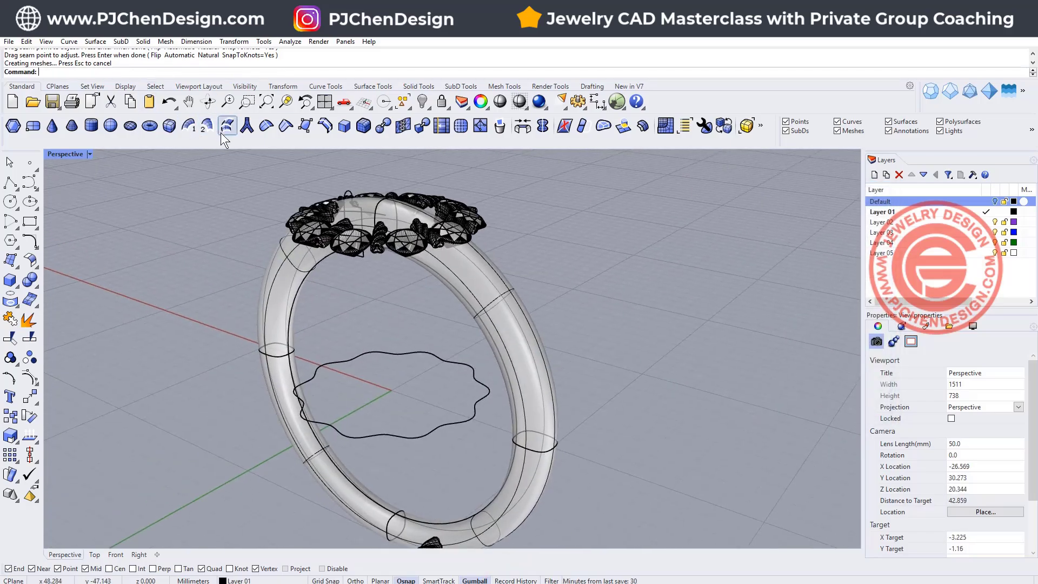
pyautogui.rightClick(420, 102)
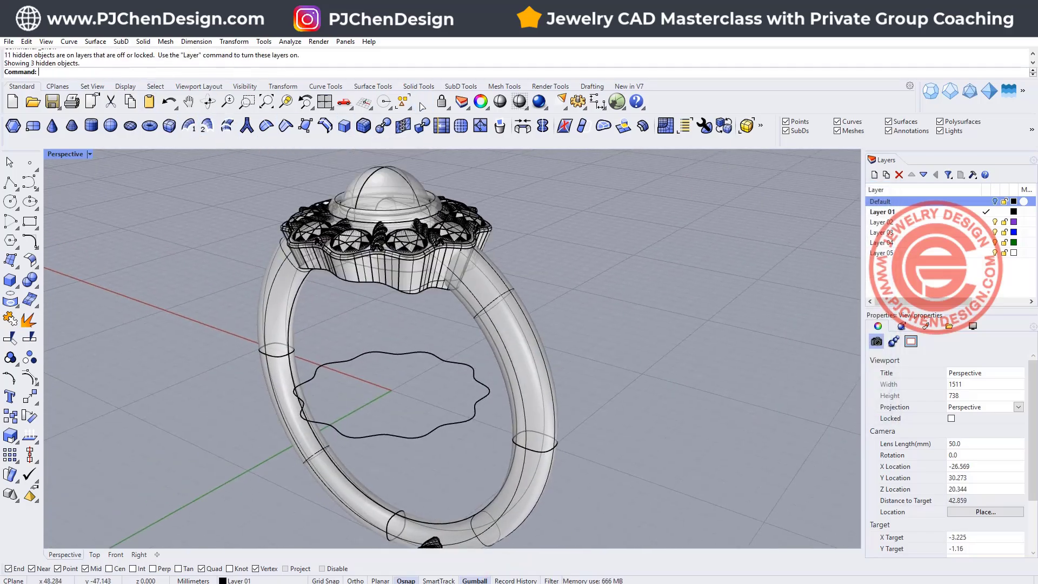
# - Examine where the shank overlaps the halo base and the bezel, checking the individual solids from several angles
pyautogui.scroll(5, 468, 261)
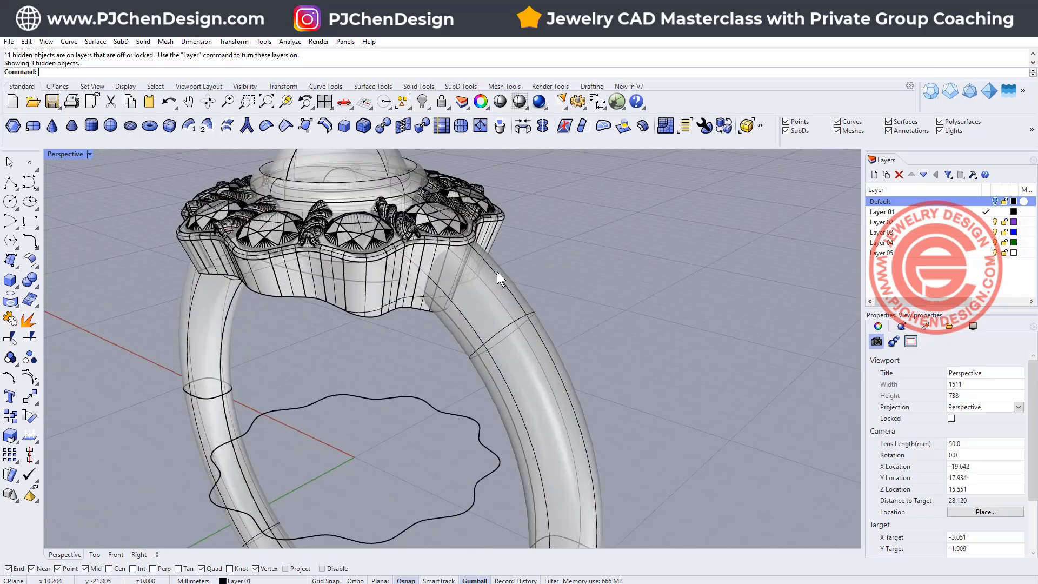
pyautogui.scroll(6, 497, 271)
pyautogui.click(510, 317)
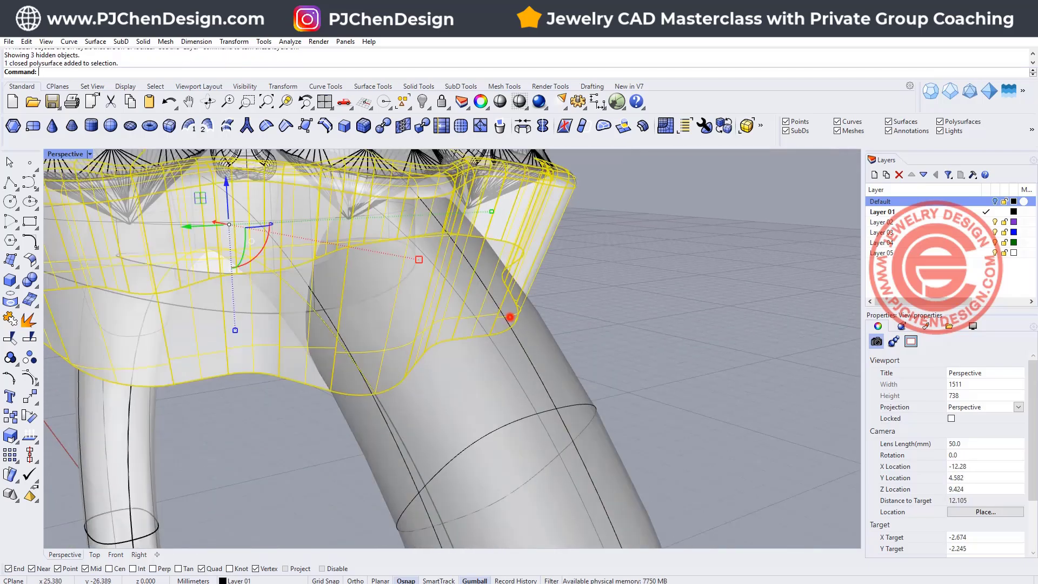
pyautogui.click(527, 364)
pyautogui.scroll(-5, 524, 269)
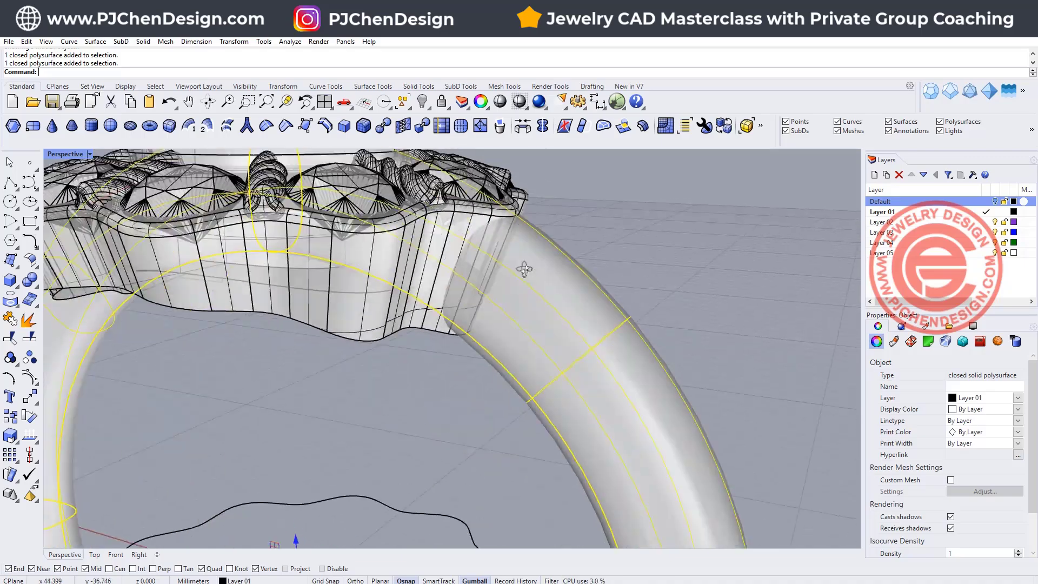
pyautogui.moveTo(524, 268); pyautogui.dragTo(517, 300, button='right')
pyautogui.scroll(-5, 401, 232)
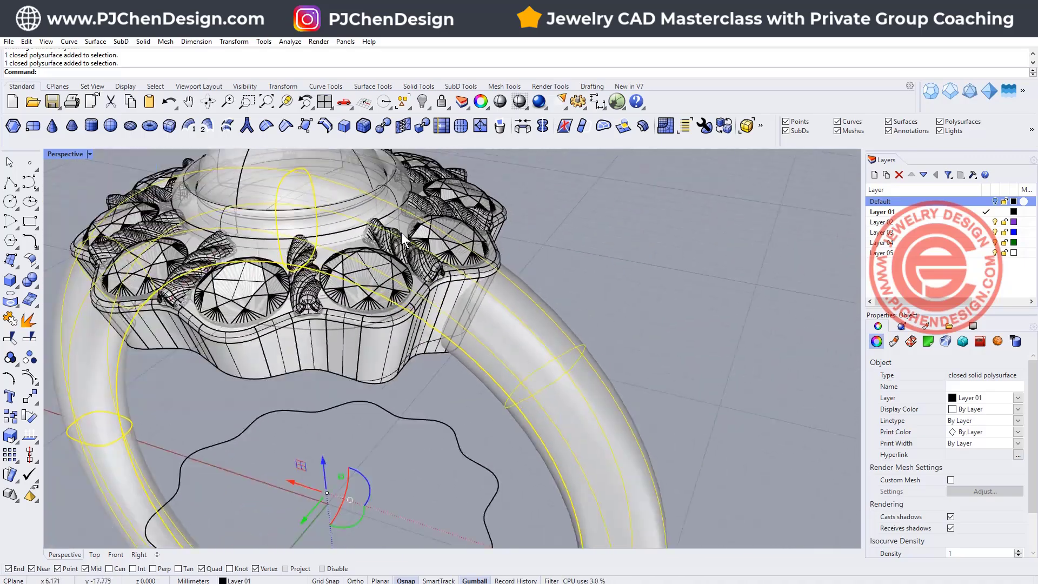
pyautogui.moveTo(401, 232); pyautogui.dragTo(319, 210, button='right')
pyautogui.click(317, 209)
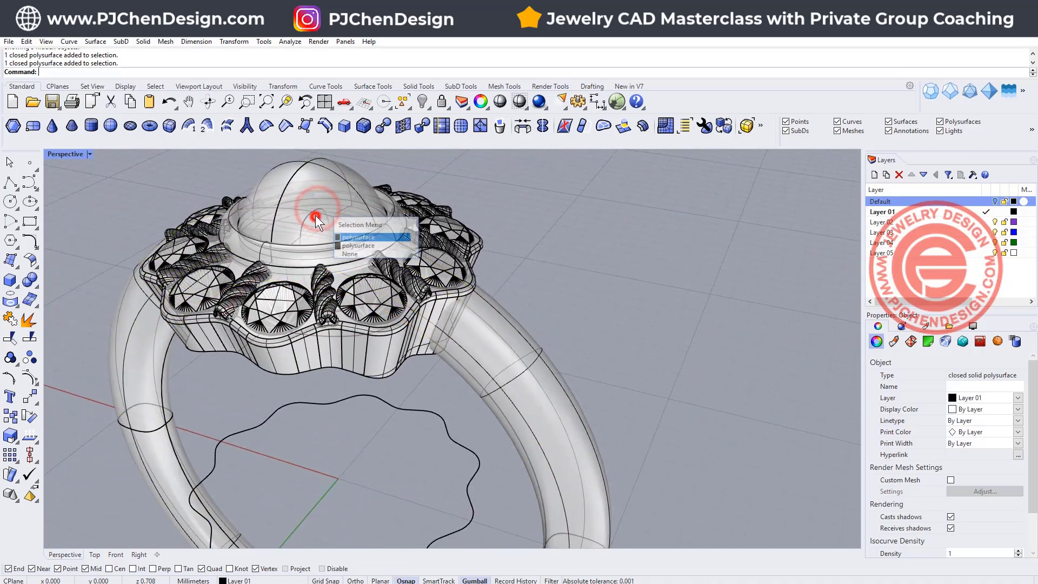
pyautogui.click(312, 215)
pyautogui.click(309, 215)
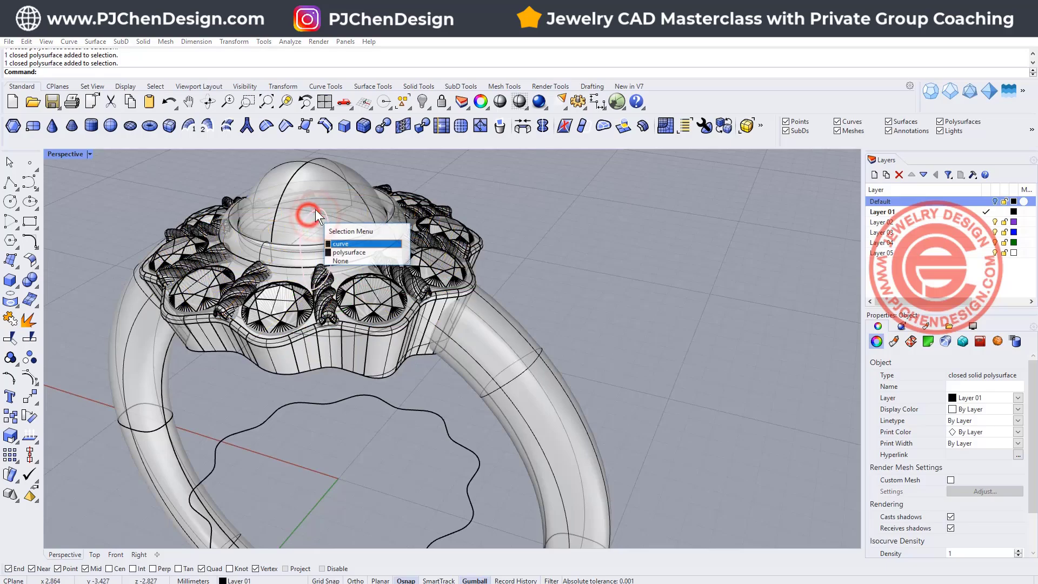
pyautogui.click(643, 278)
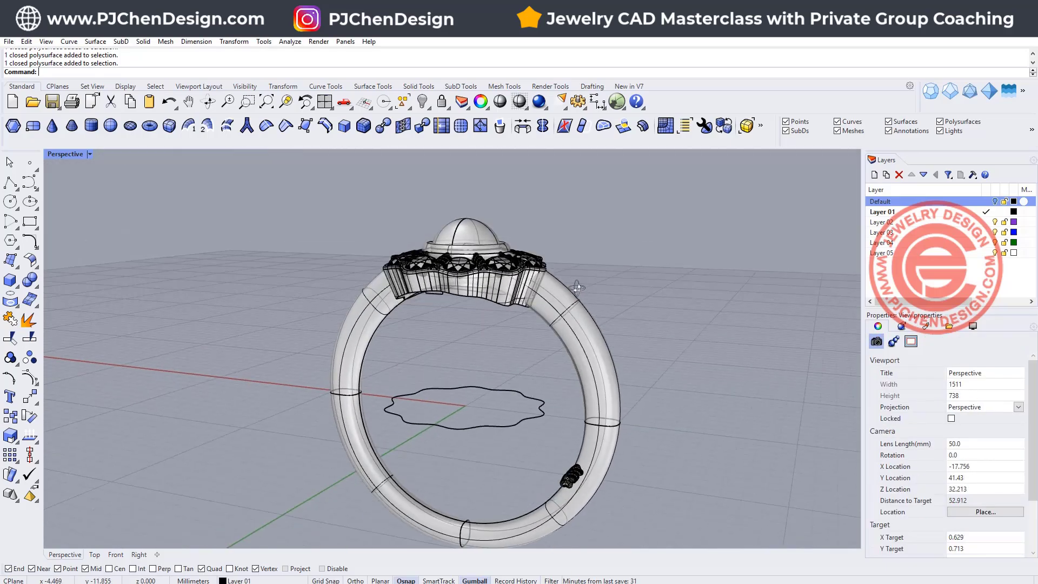
pyautogui.scroll(4, 466, 284)
pyautogui.scroll(4, 466, 283)
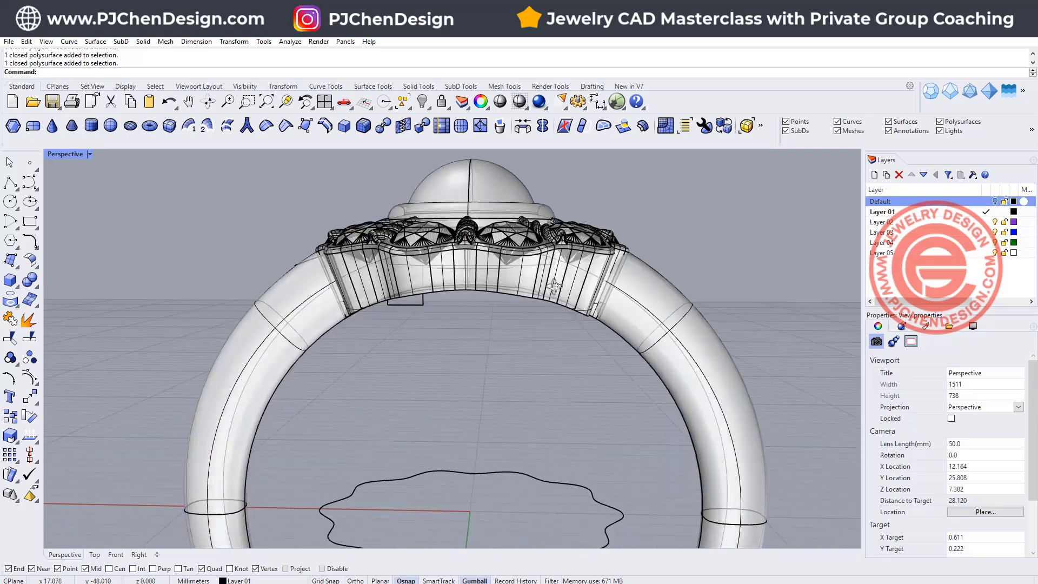
# - Split the shank with Boolean Split, using the scalloped halo base as the cutting object, and accept the broken history
pyautogui.click(32, 285)
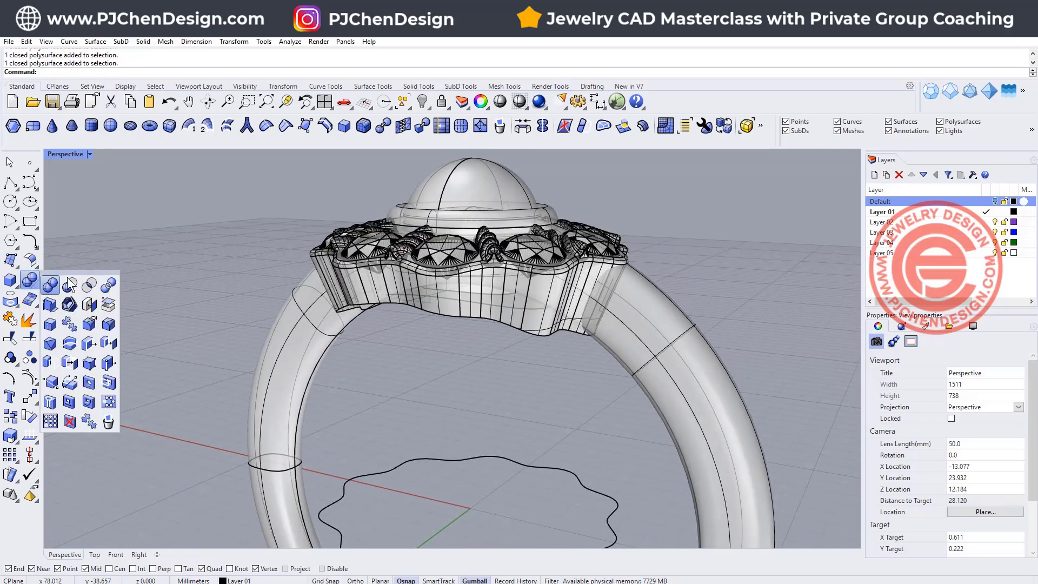
pyautogui.click(109, 289)
pyautogui.click(671, 336)
pyautogui.press('Return')
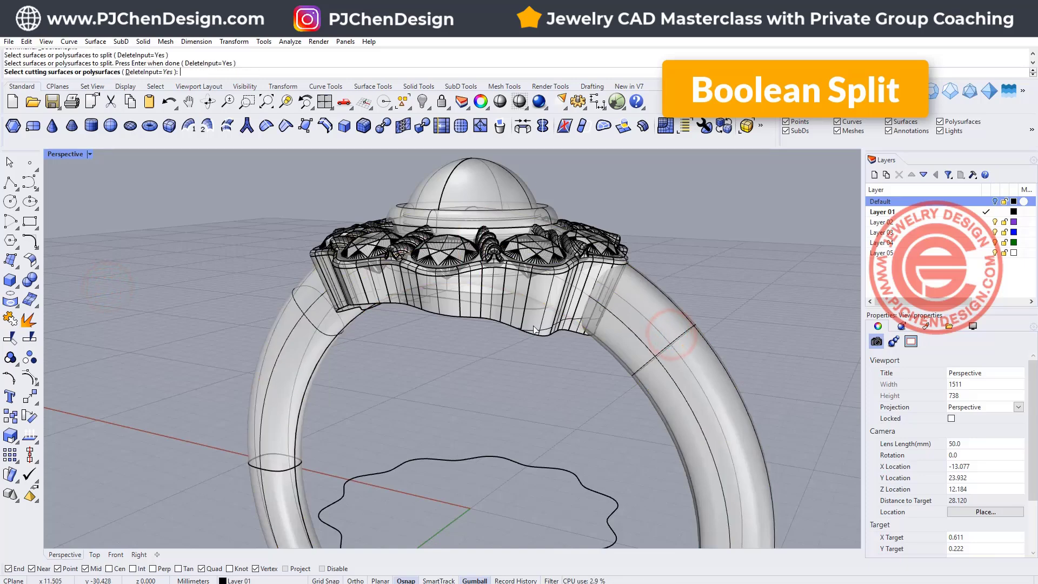
pyautogui.click(533, 322)
pyautogui.rightClick(539, 324)
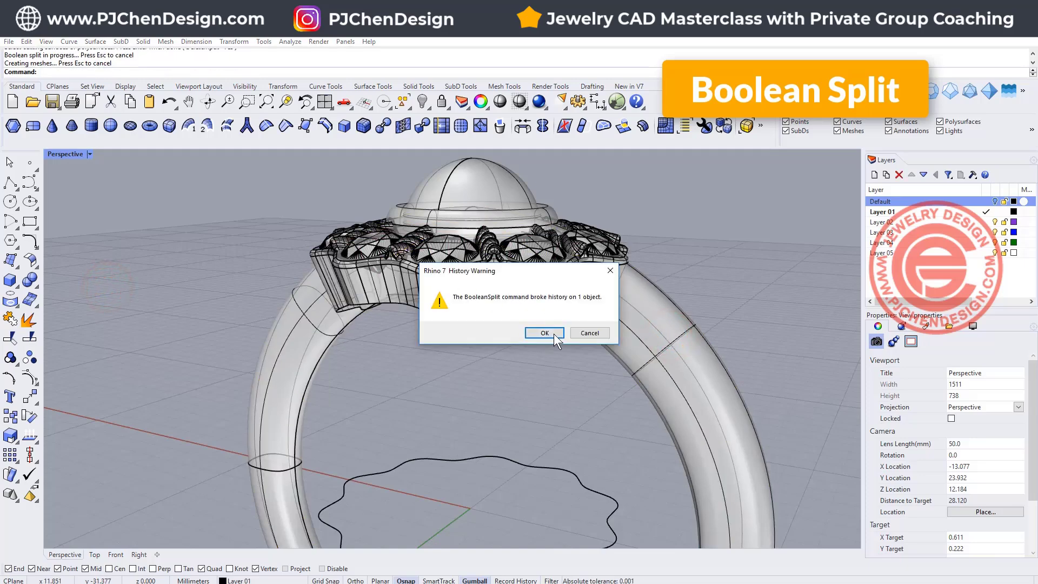
pyautogui.click(545, 333)
# - Hide the scalloped halo base to expose the split shank pieces
pyautogui.click(580, 299)
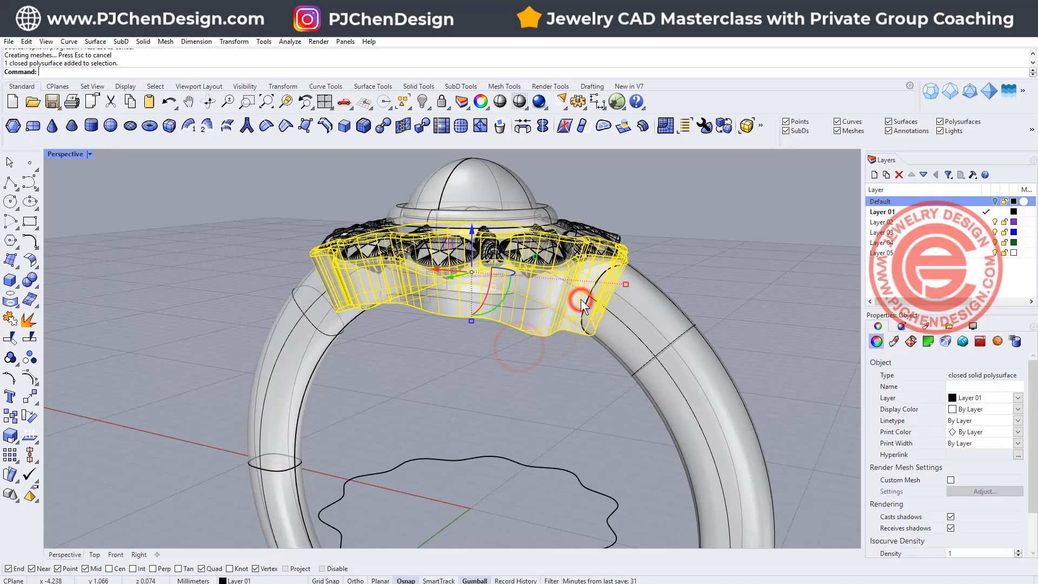
pyautogui.click(599, 297)
pyautogui.click(593, 273)
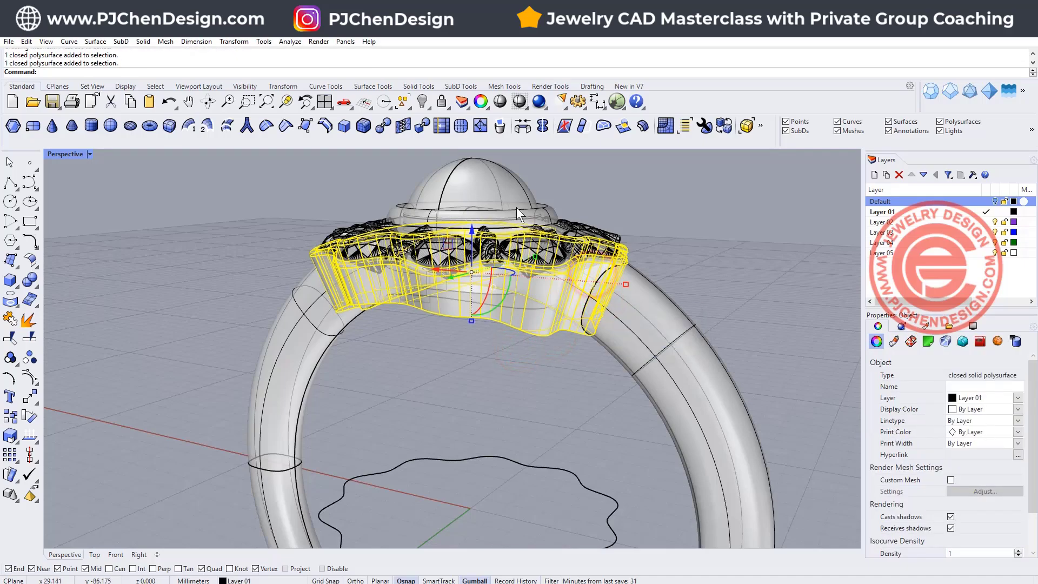
pyautogui.click(423, 102)
pyautogui.scroll(6, 673, 278)
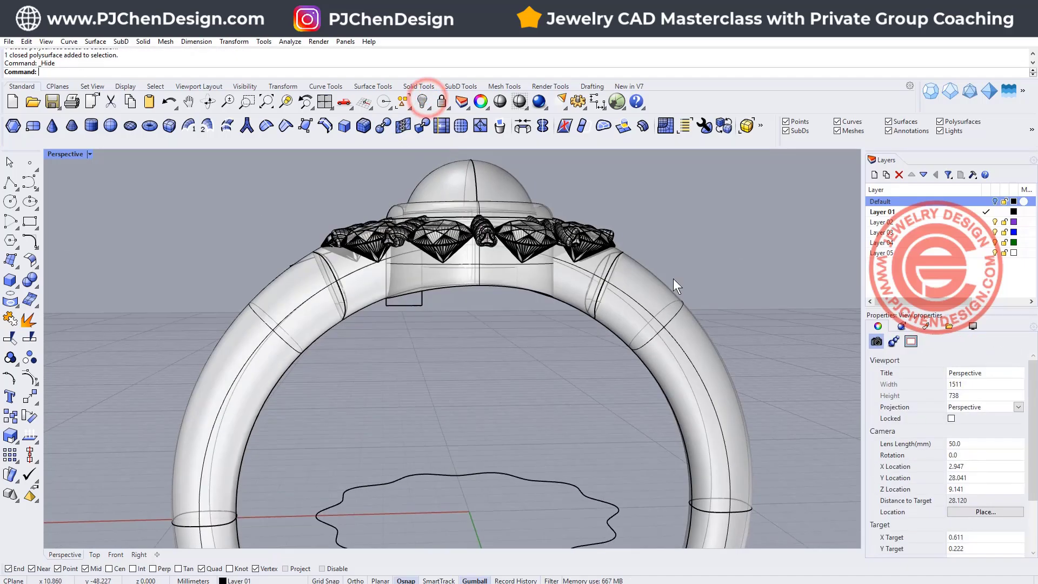
# - Delete the shank segment running inside the head and show the hidden halo base again
pyautogui.click(595, 274)
pyautogui.scroll(-5, 455, 351)
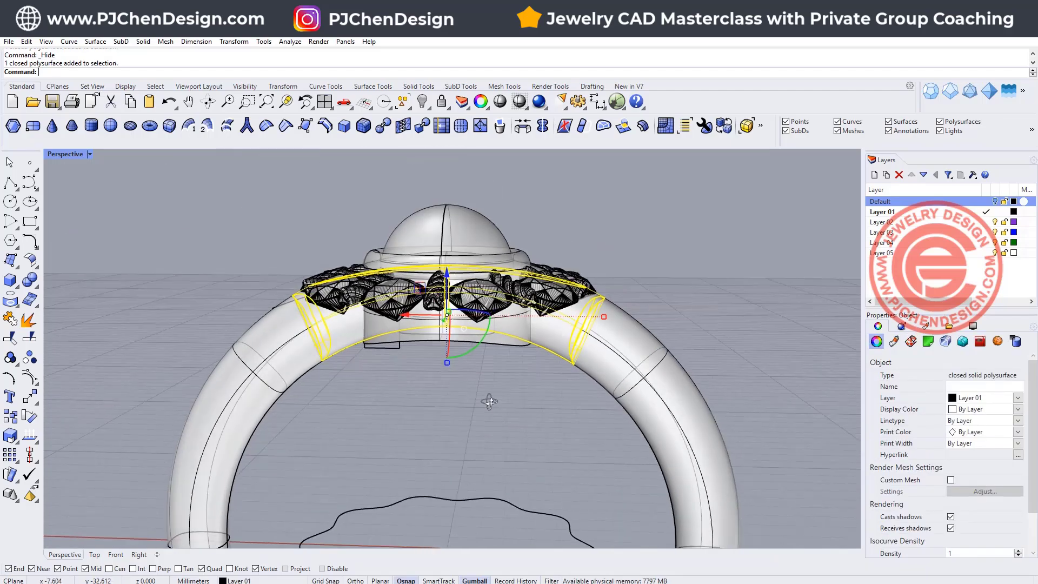
pyautogui.press('Delete')
pyautogui.moveTo(517, 381); pyautogui.dragTo(554, 344, button='right')
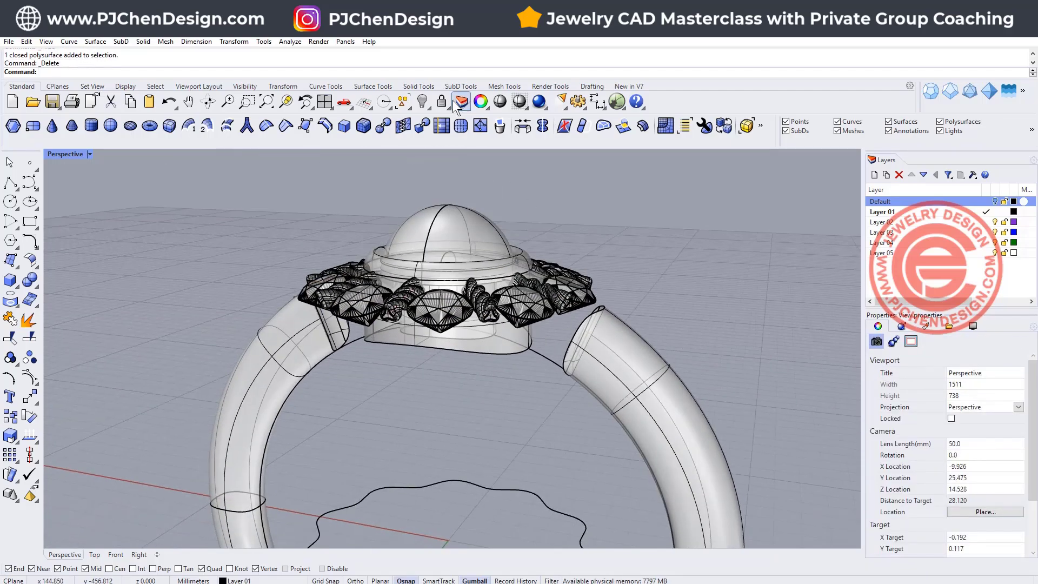
pyautogui.rightClick(424, 110)
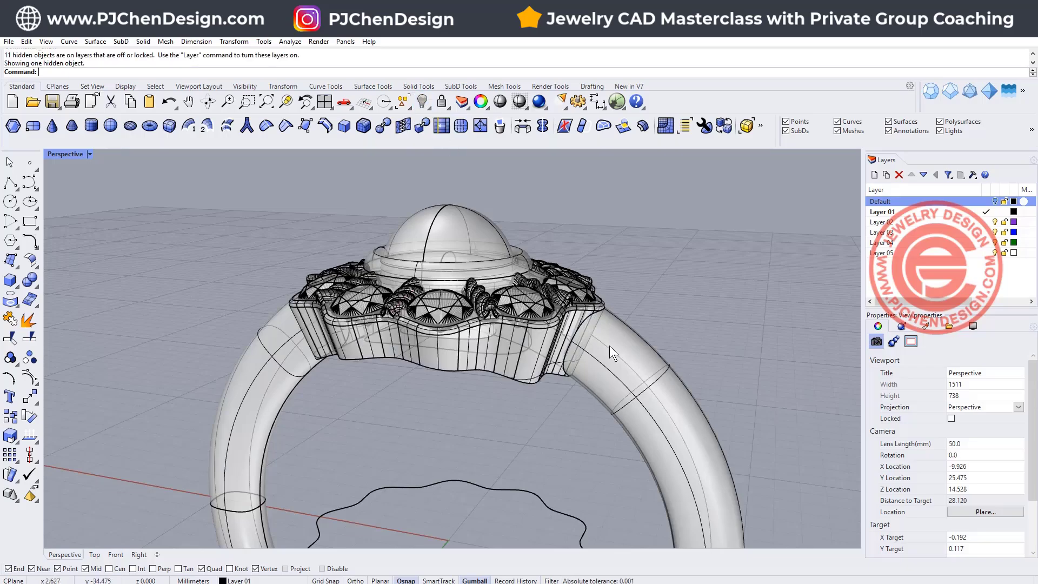
pyautogui.moveTo(609, 345); pyautogui.dragTo(690, 394, button='right')
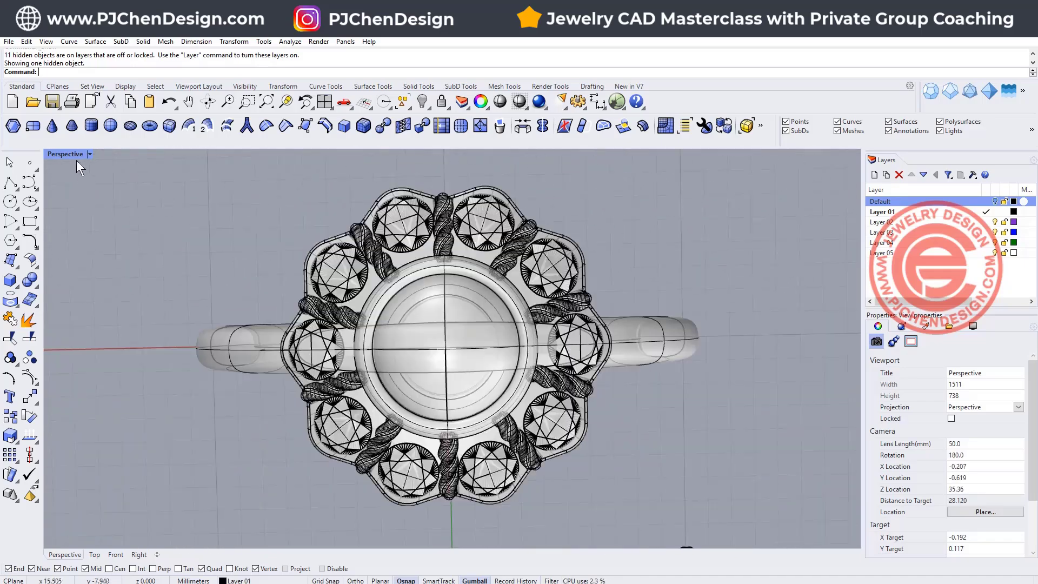
# - Draw a vertical solid cylinder about 4.8 mm in diameter from the origin, just inside the bezel's outer edge, extending up past the cabochon
pyautogui.doubleClick(70, 154)
pyautogui.doubleClick(55, 155)
pyautogui.scroll(-8, 415, 304)
pyautogui.moveTo(416, 304); pyautogui.dragTo(443, 261, button='right')
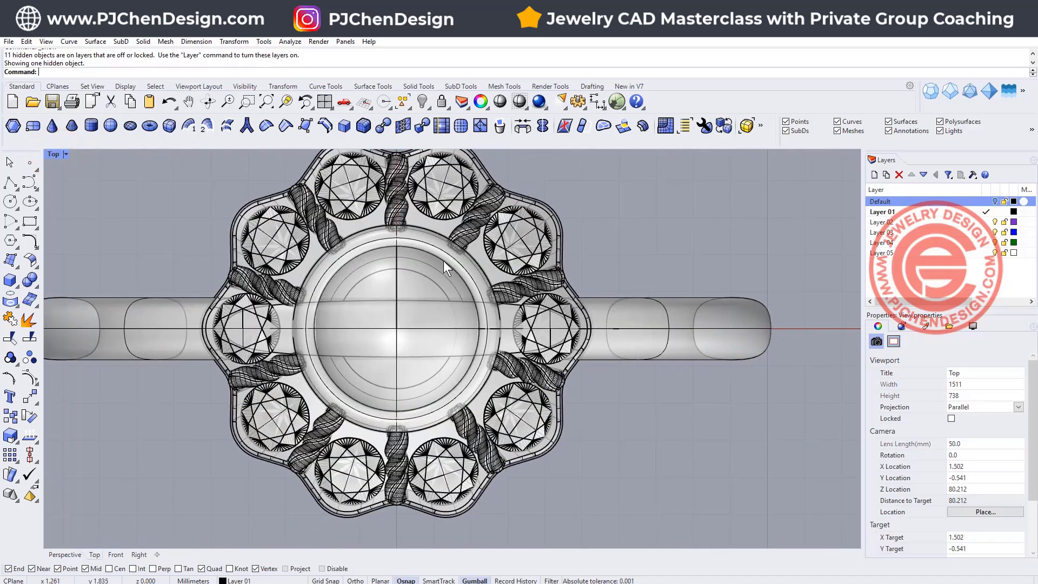
pyautogui.click(10, 285)
pyautogui.click(50, 285)
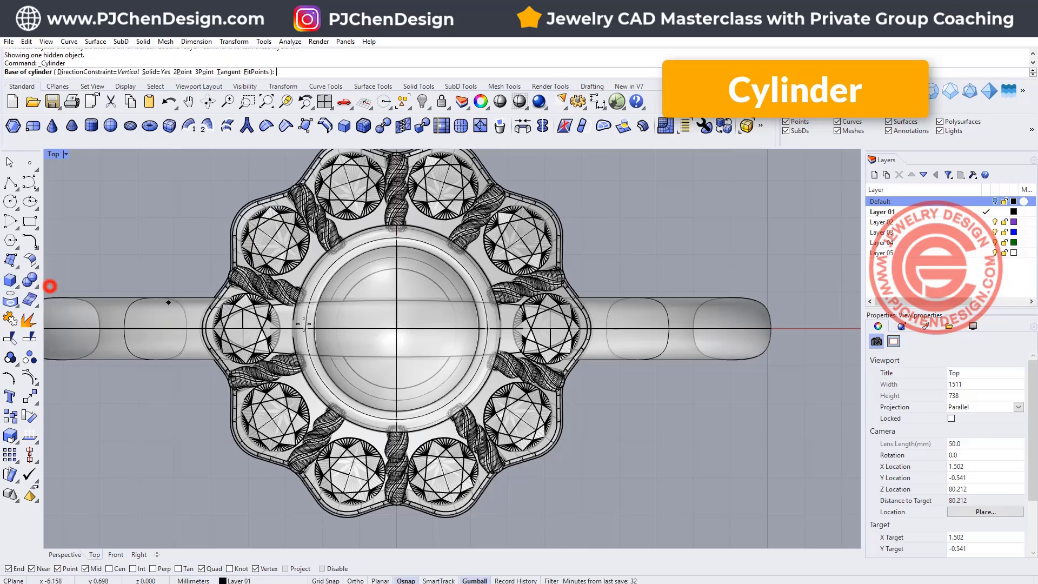
pyautogui.click(396, 329)
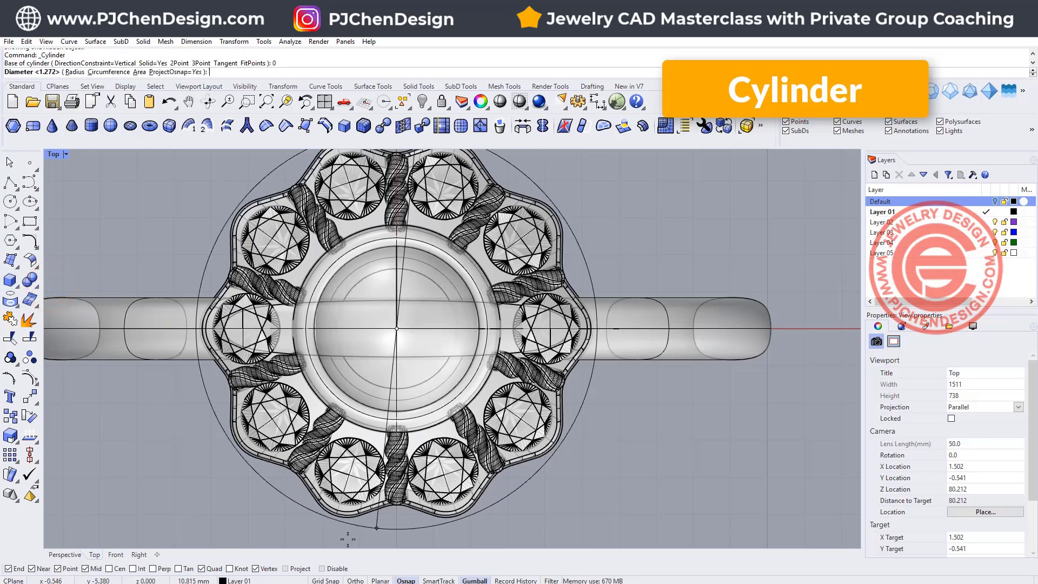
pyautogui.click(320, 569)
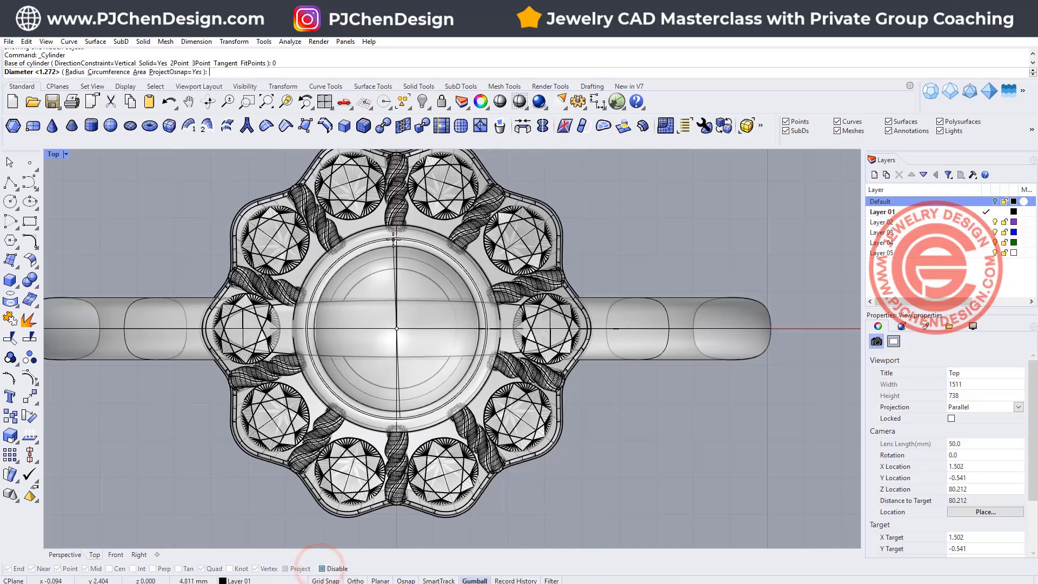
pyautogui.click(394, 238)
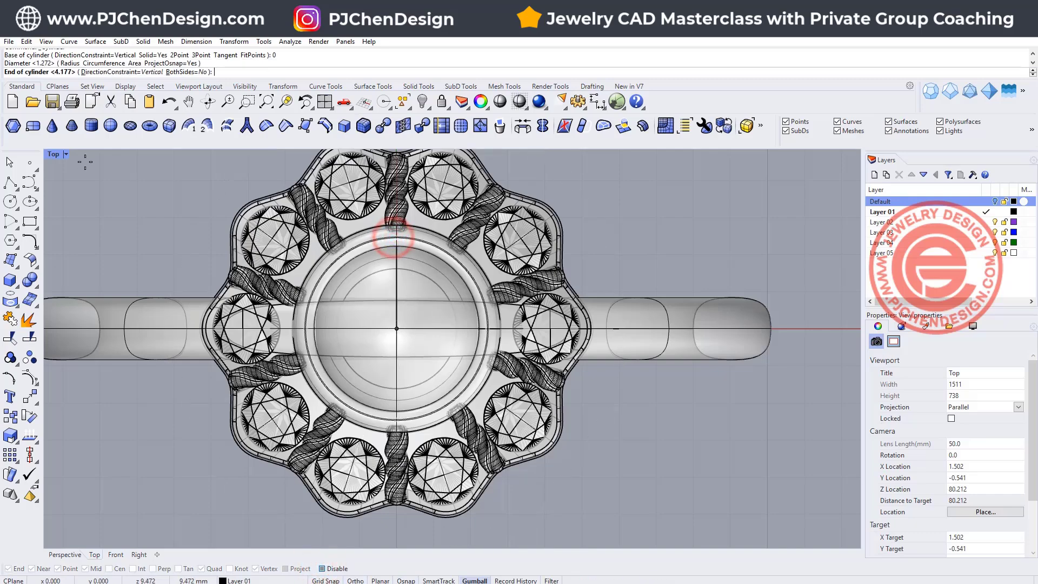
pyautogui.doubleClick(56, 155)
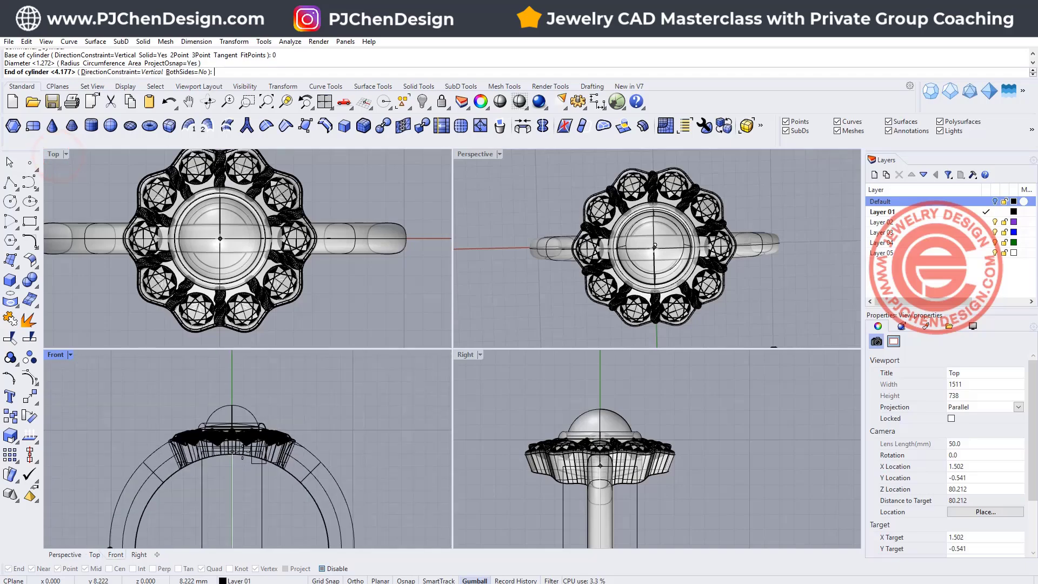
pyautogui.click(231, 403)
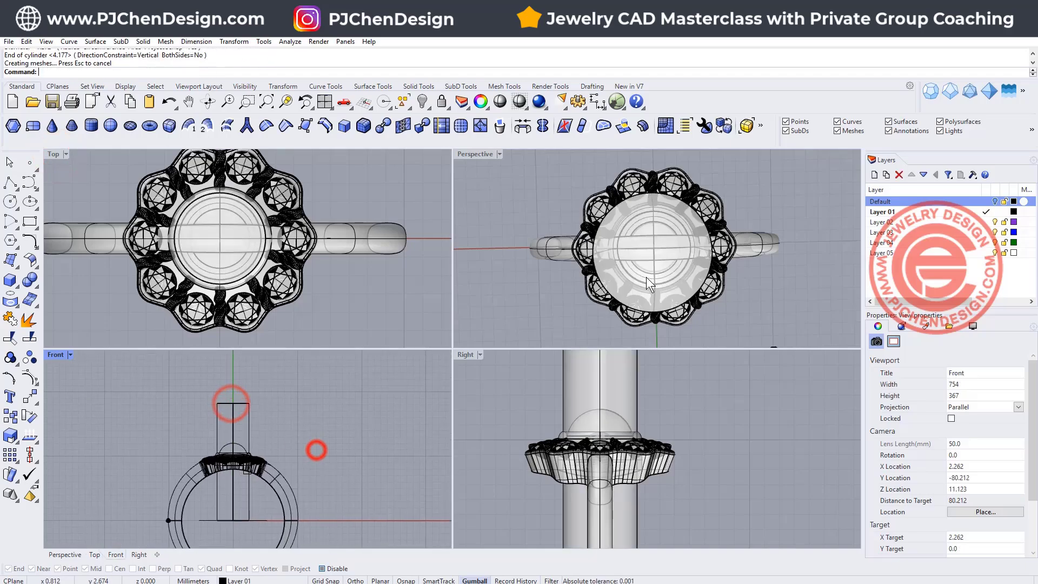
# - Cut a center hole through the halo base by subtracting the cylinder with Boolean Difference
pyautogui.moveTo(647, 278); pyautogui.dragTo(640, 173, button='right')
pyautogui.moveTo(645, 241); pyautogui.dragTo(564, 242, button='right')
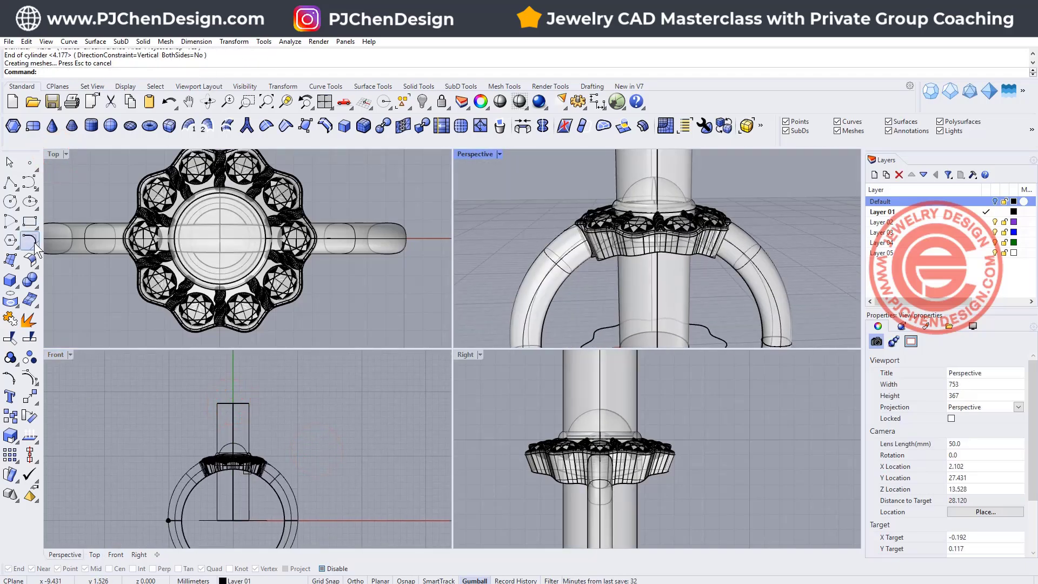
pyautogui.click(36, 286)
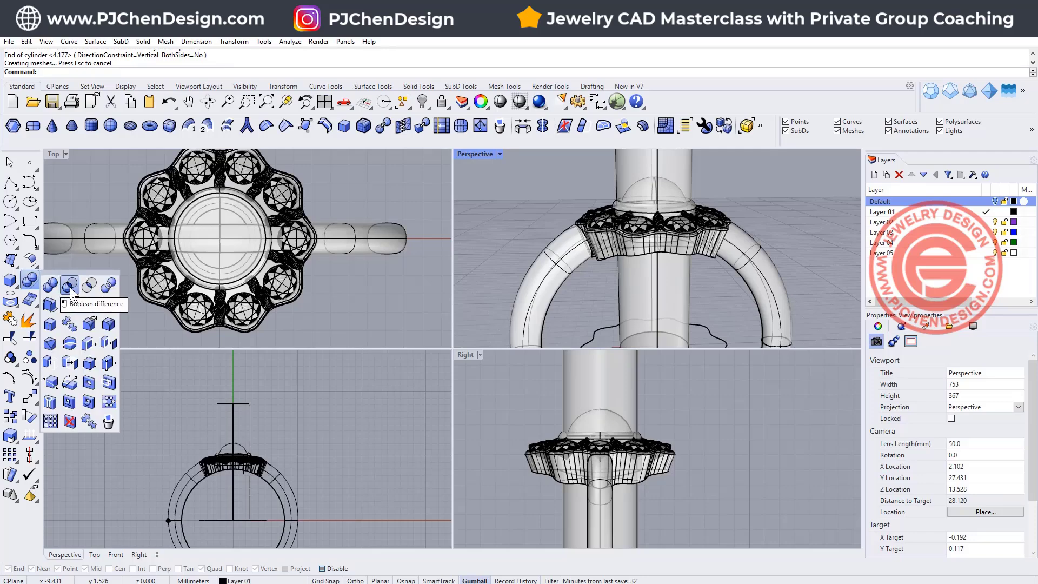
pyautogui.click(70, 287)
pyautogui.scroll(5, 730, 250)
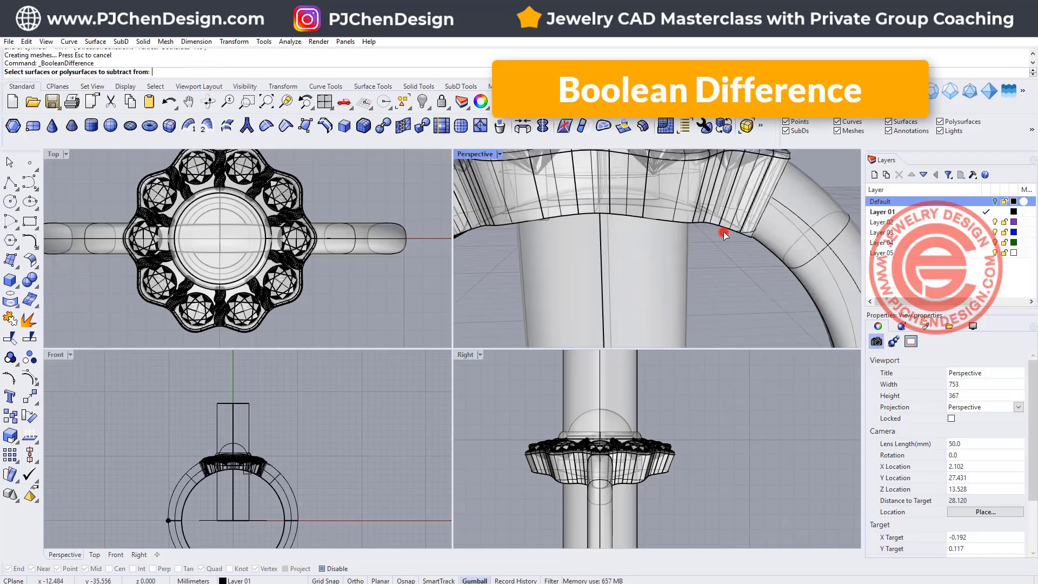
pyautogui.click(725, 232)
pyautogui.rightClick(723, 226)
pyautogui.click(656, 260)
pyautogui.rightClick(657, 258)
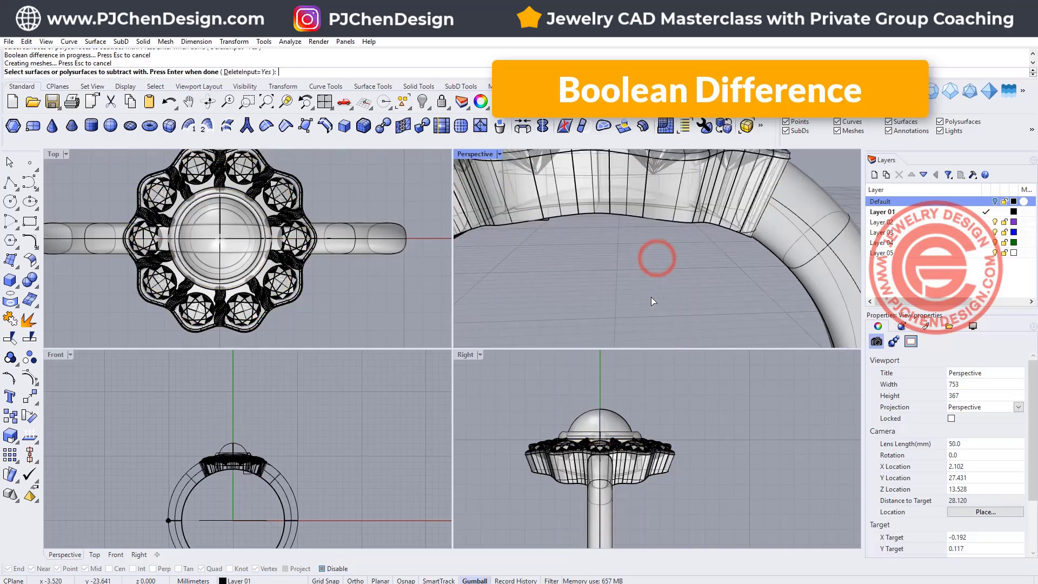
# - Examine the finished ring from several angles in an enlarged Perspective view and change the view's display mode
pyautogui.scroll(-7, 650, 301)
pyautogui.moveTo(639, 308); pyautogui.dragTo(467, 160, button='right')
pyautogui.scroll(6, 665, 196)
pyautogui.scroll(-5, 693, 252)
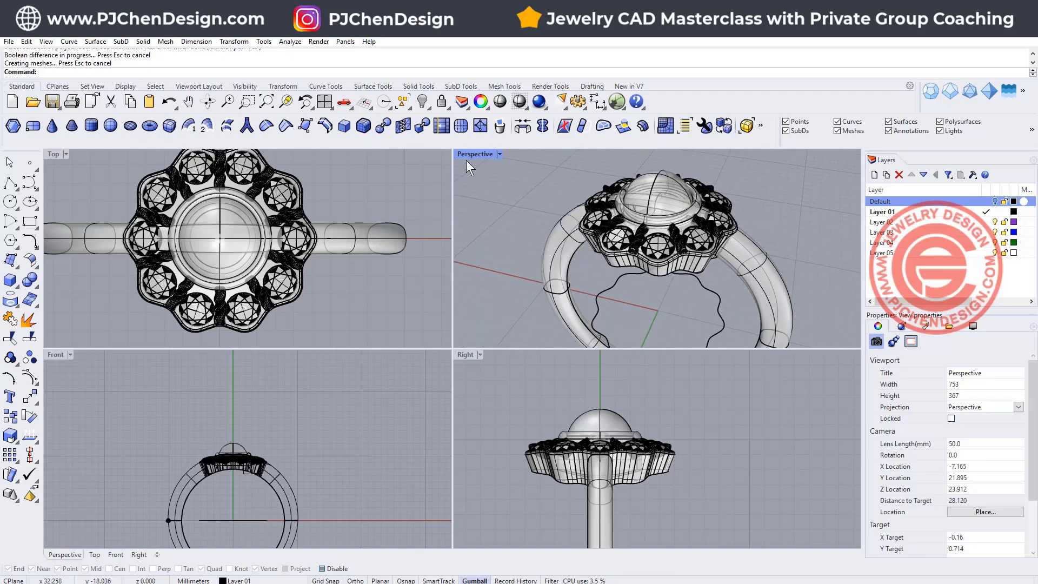
pyautogui.doubleClick(478, 155)
pyautogui.scroll(-3, 492, 262)
pyautogui.moveTo(492, 262); pyautogui.dragTo(489, 282, button='right')
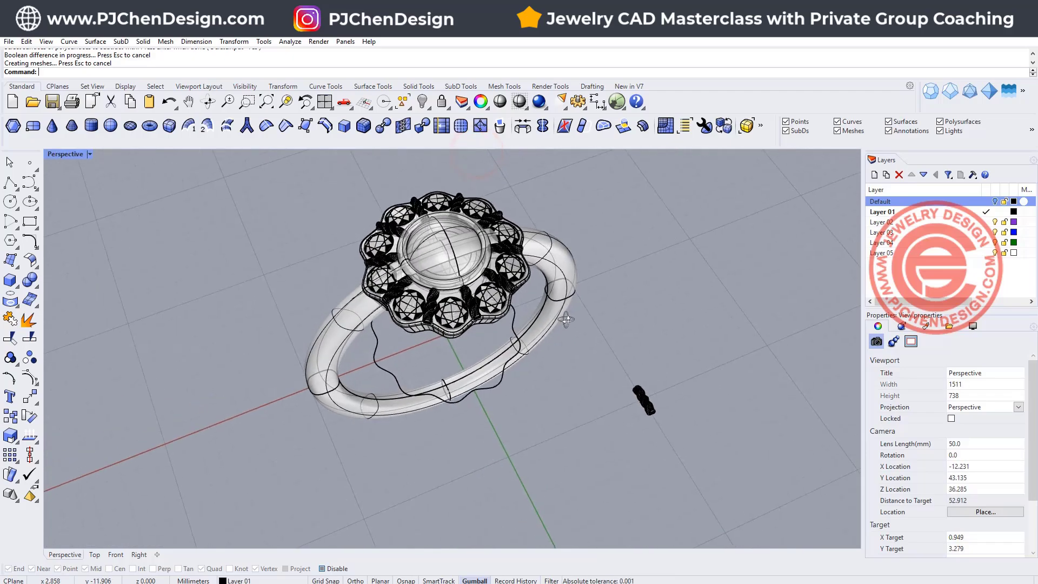
pyautogui.scroll(3, 488, 260)
pyautogui.scroll(2, 488, 261)
pyautogui.scroll(-2, 590, 316)
pyautogui.moveTo(592, 318); pyautogui.dragTo(583, 346, button='right')
pyautogui.click(88, 154)
pyautogui.click(92, 216)
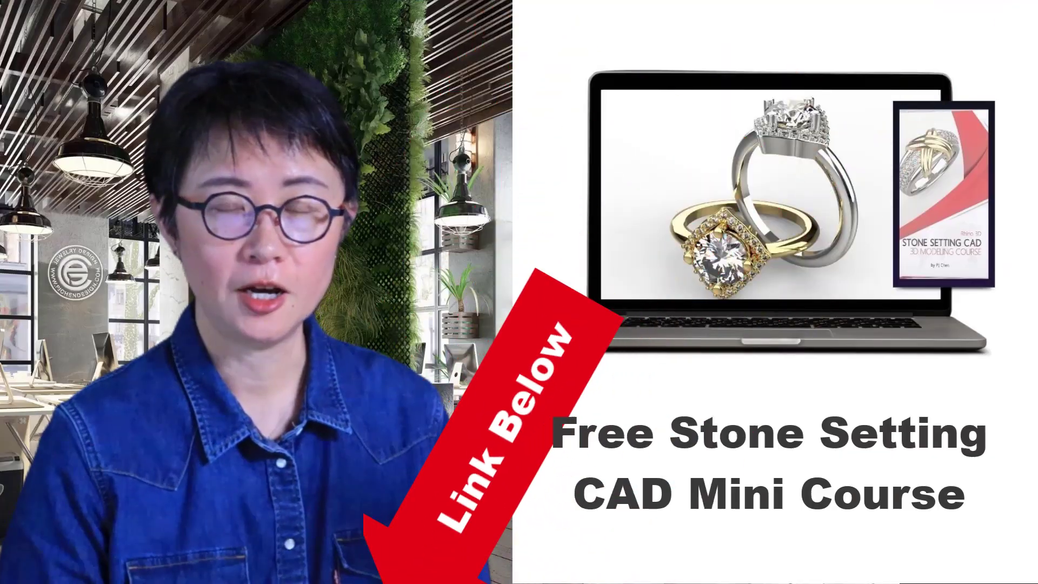